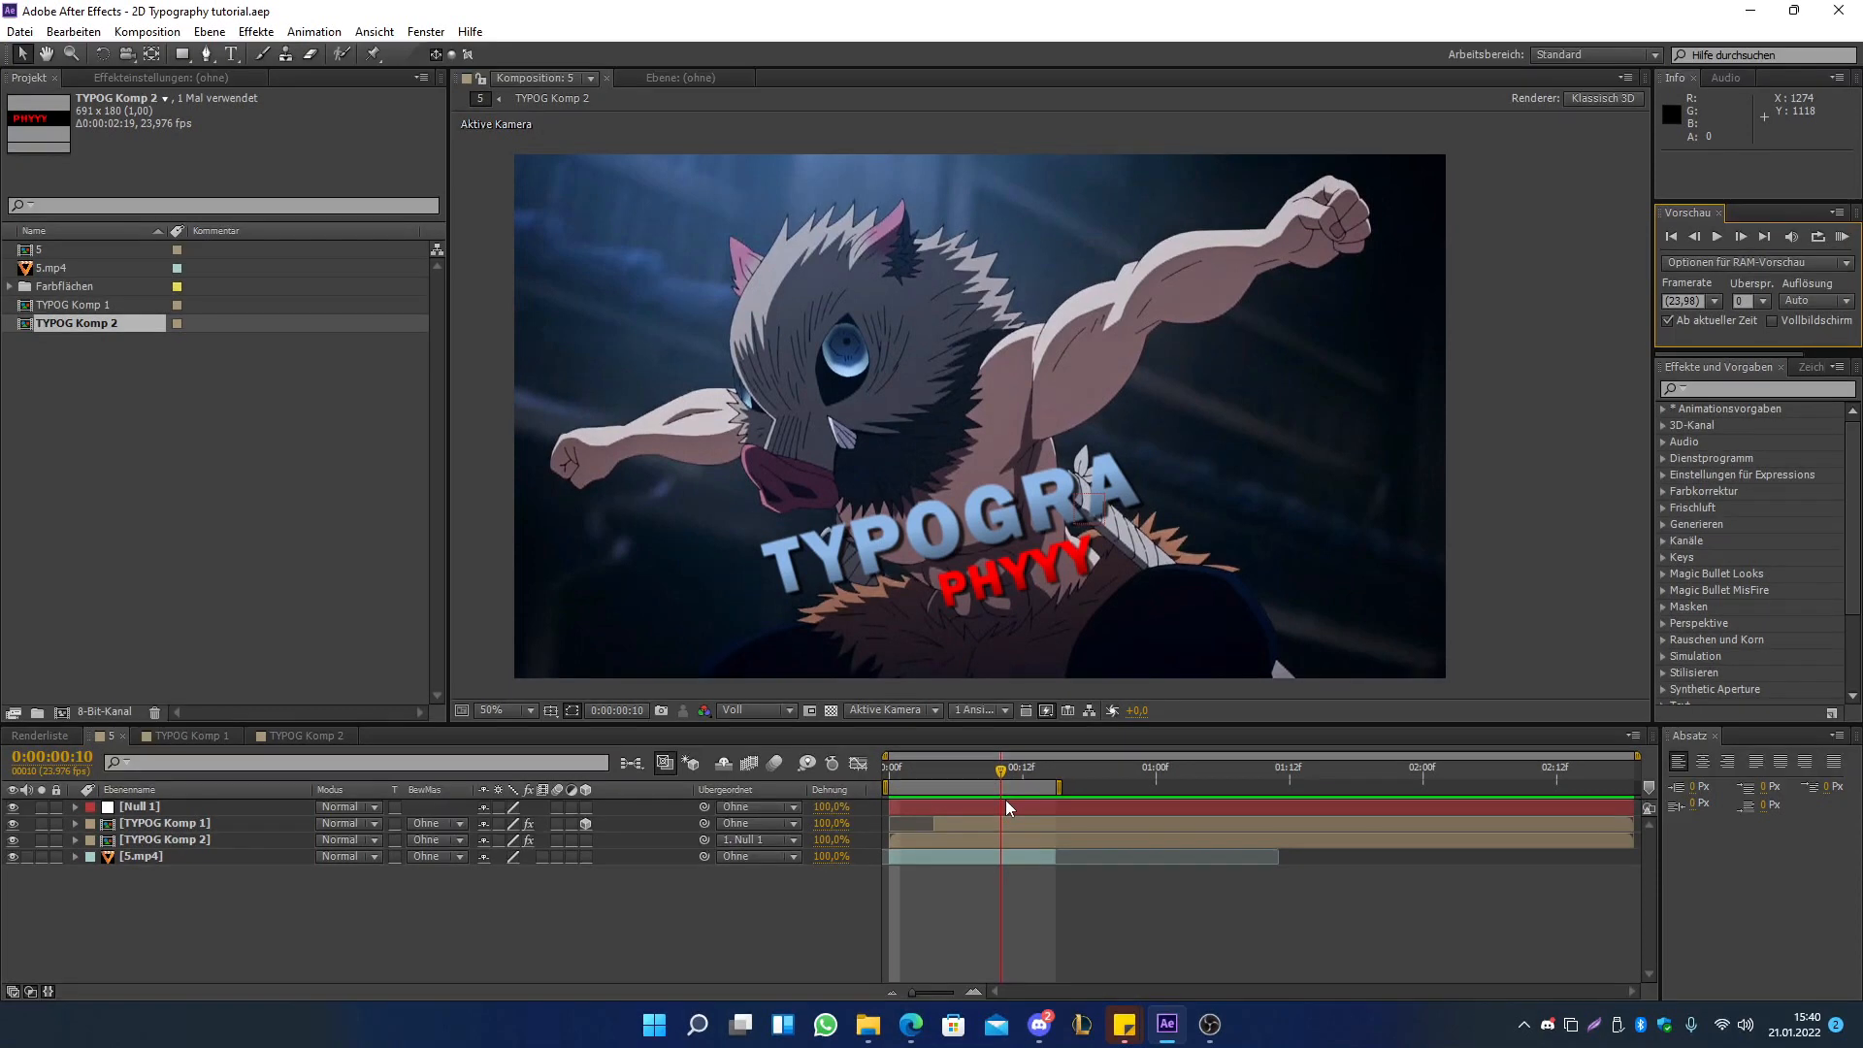
# - Place a composition marker at 0:00:00:10, trim the Null 1 and both TYPOG layers at 0:00:00:15, and save the project
pyautogui.moveTo(1650, 787)
pyautogui.mouseDown()
pyautogui.moveTo(1041, 788)
pyautogui.moveTo(1002, 809)
pyautogui.mouseUp()
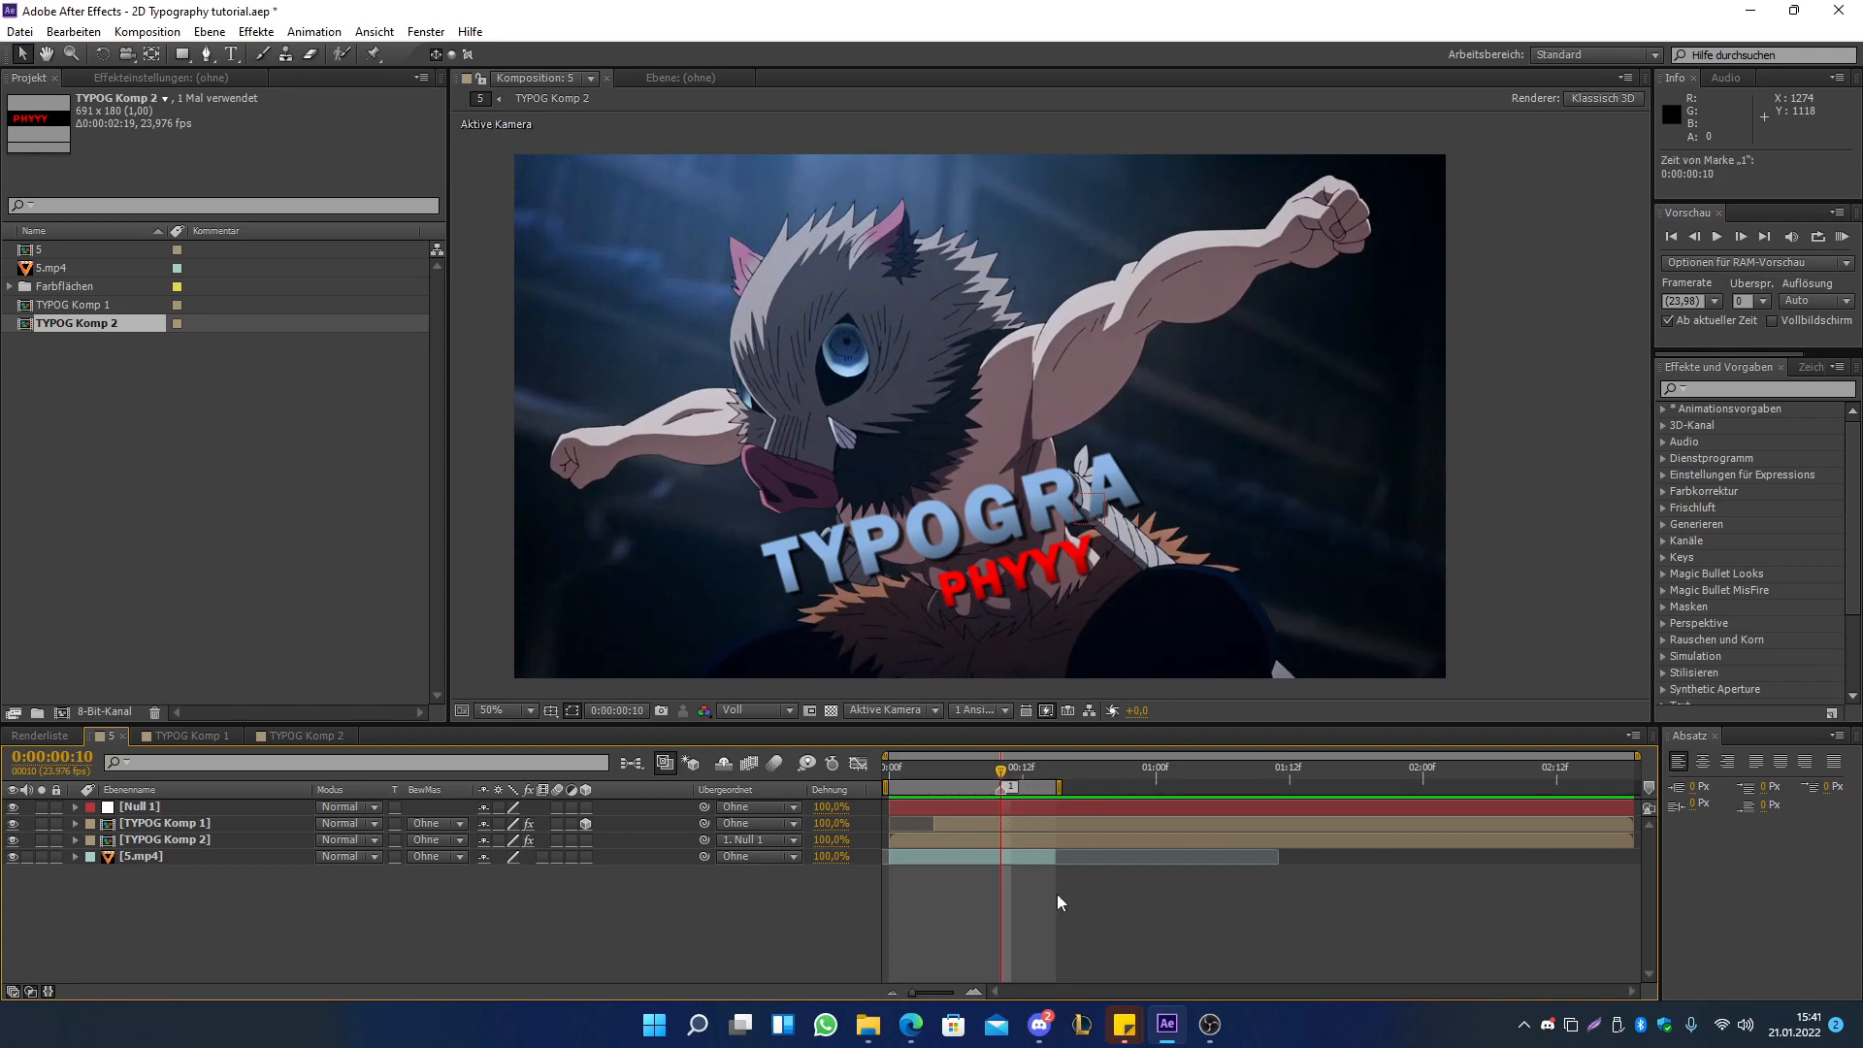
pyautogui.moveTo(1046, 767); pyautogui.dragTo(1056, 766)
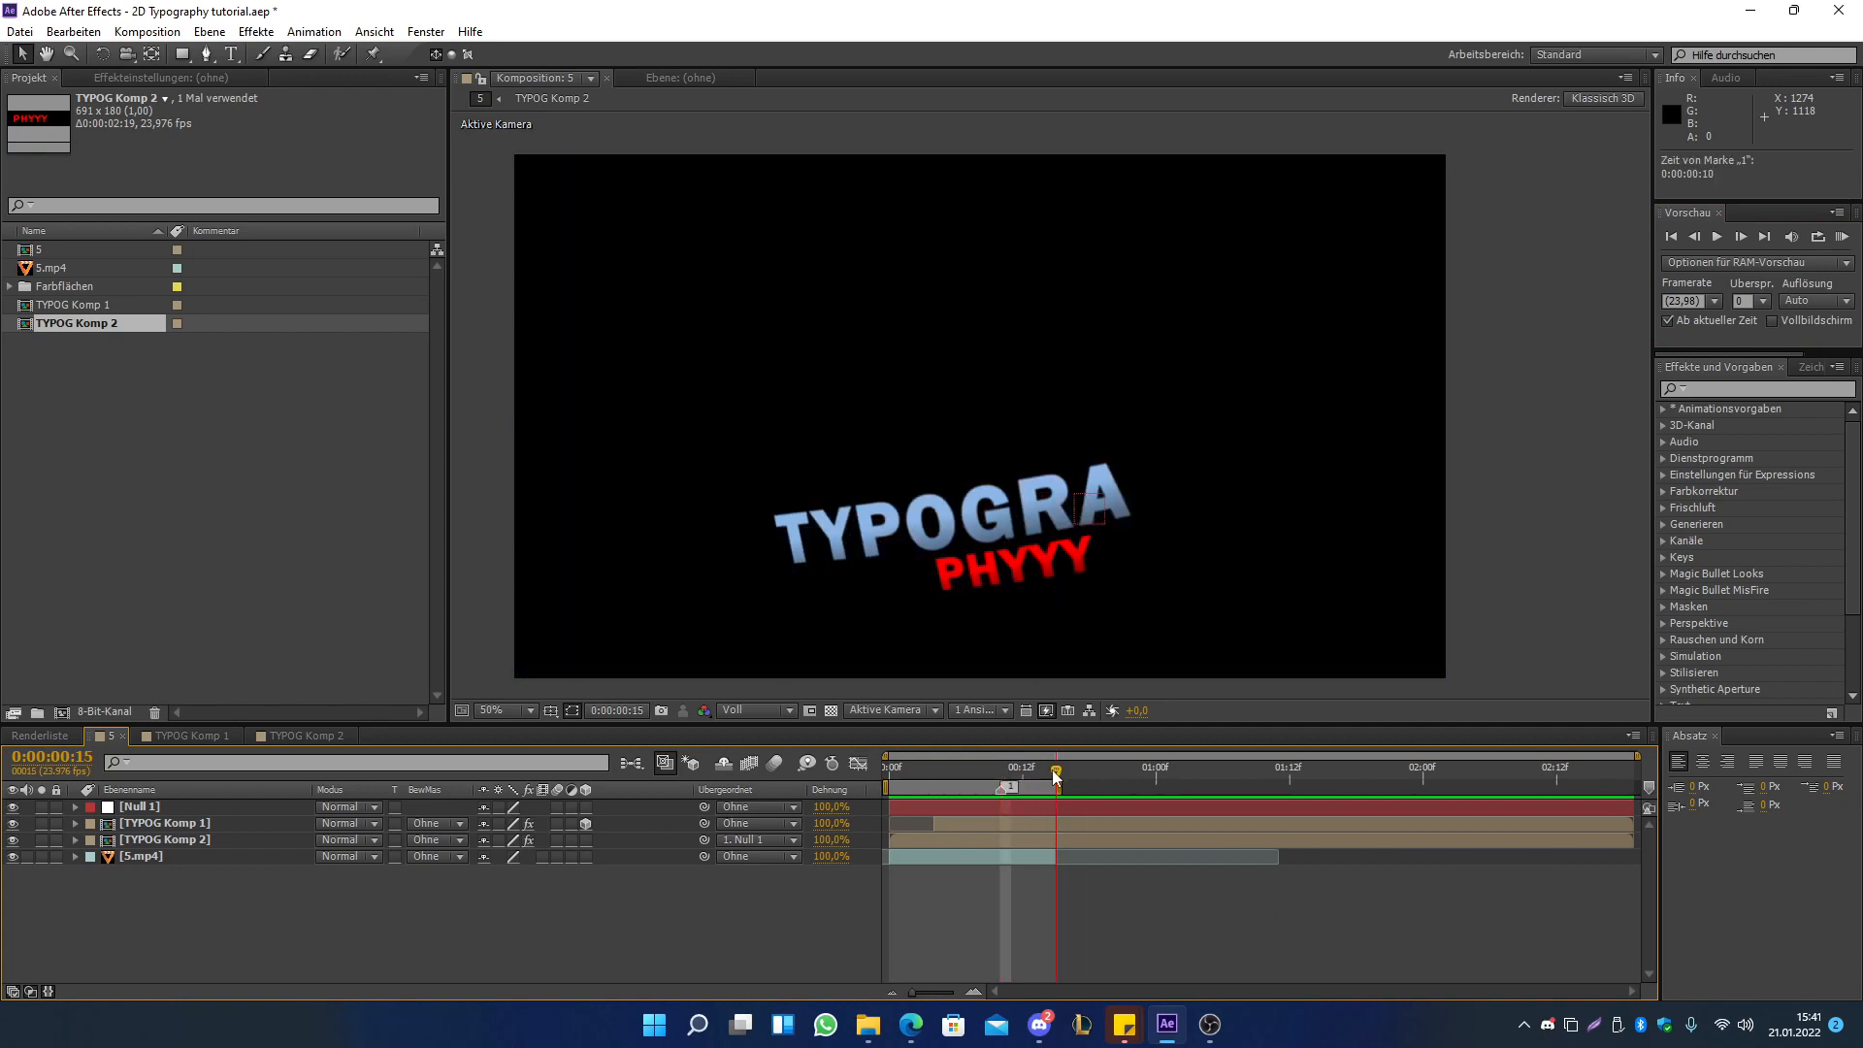
pyautogui.click(1075, 808)
pyautogui.keyDown('shift'); pyautogui.click(1075, 840); pyautogui.keyUp('shift')
pyautogui.hotkey('ctrl', 'shift', 'd')
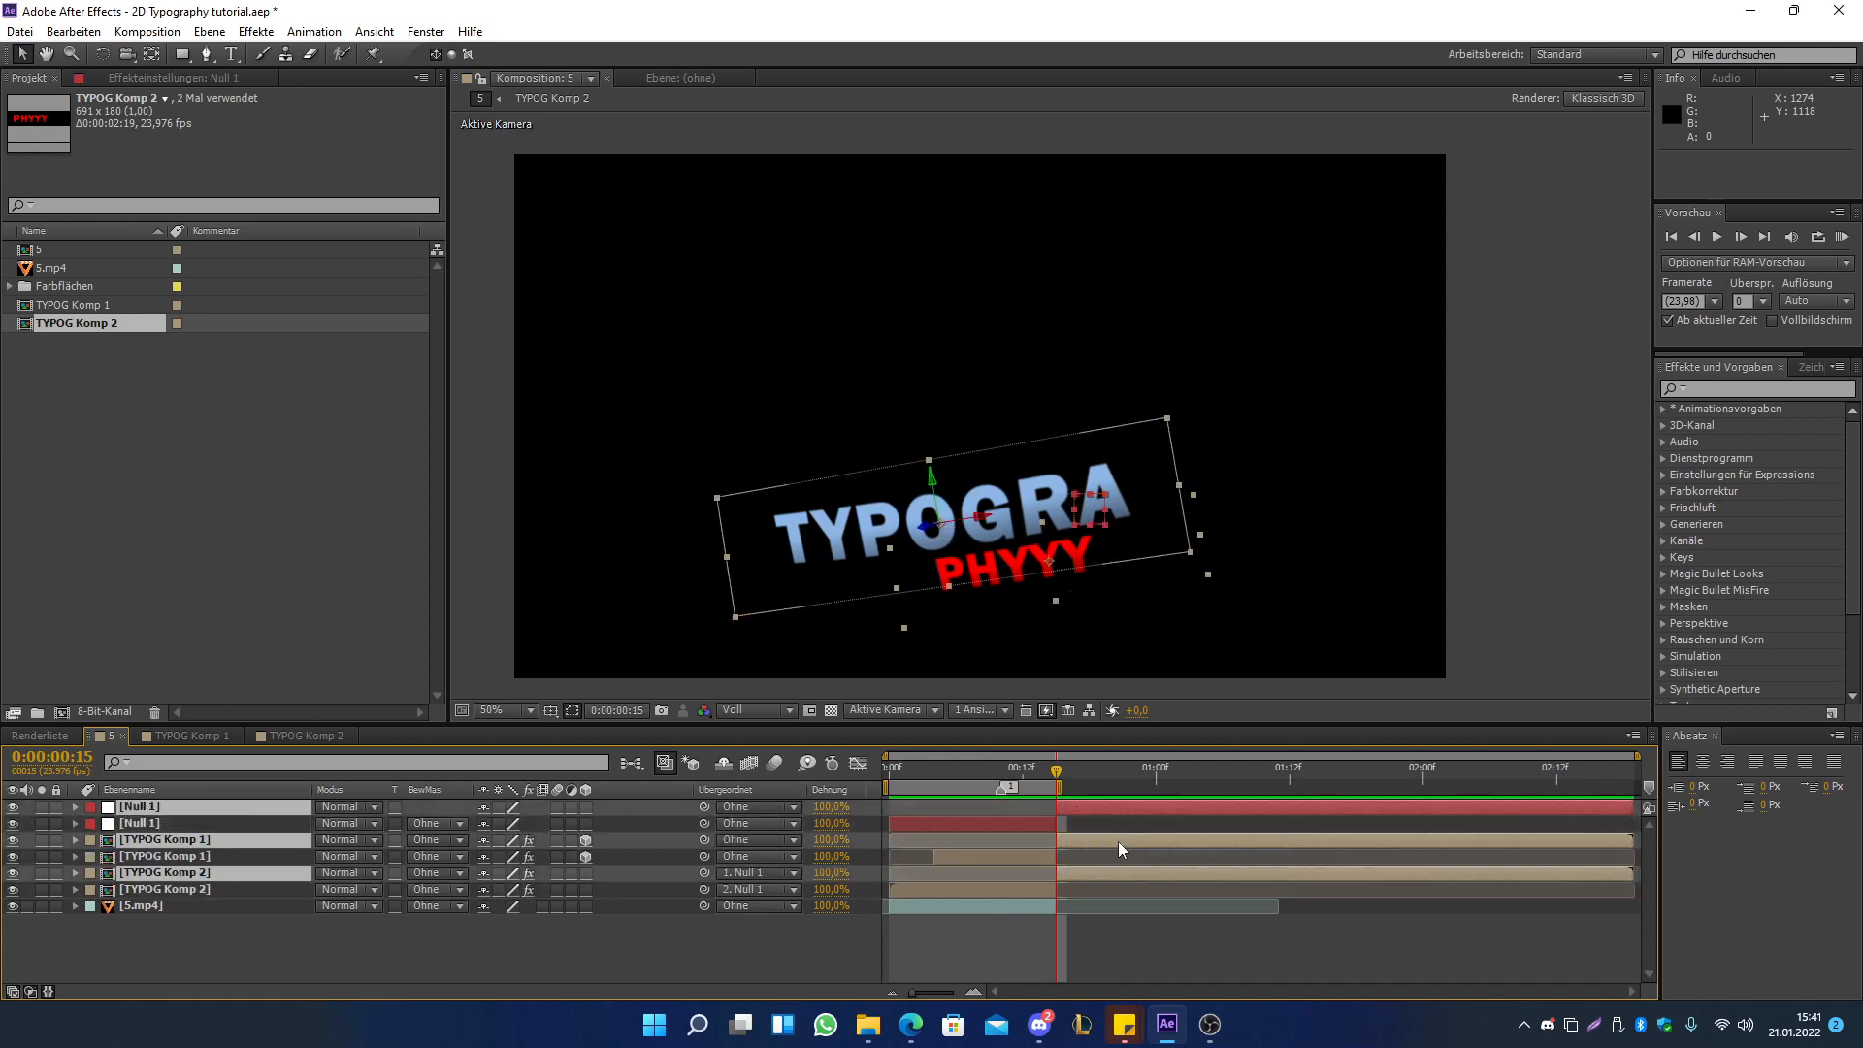
pyautogui.press('Delete')
pyautogui.hotkey('ctrl', 's')
# - Precompose the 5.mp4 layer as 5.mp4 Komp 1, leaving all attributes in composition 5, and close the TYPOG compositions
pyautogui.click(1001, 769)
pyautogui.click(146, 857)
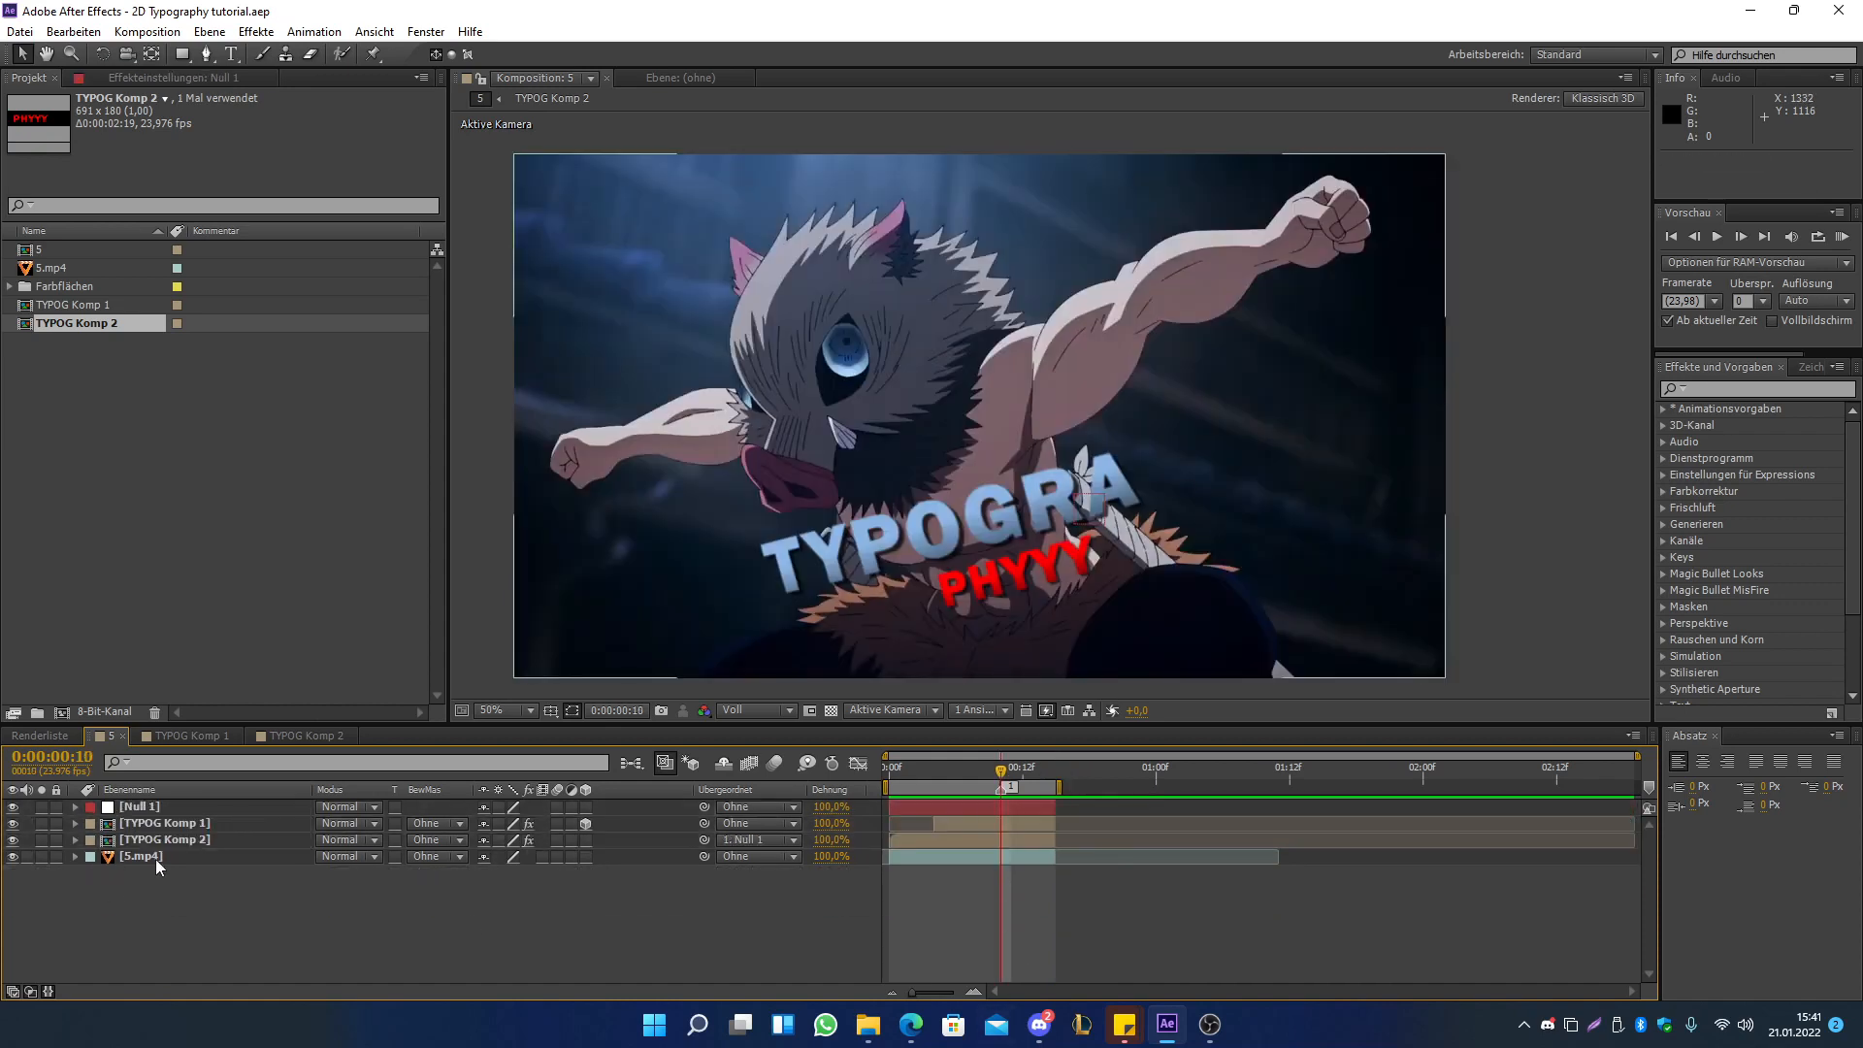
pyautogui.rightClick(158, 867)
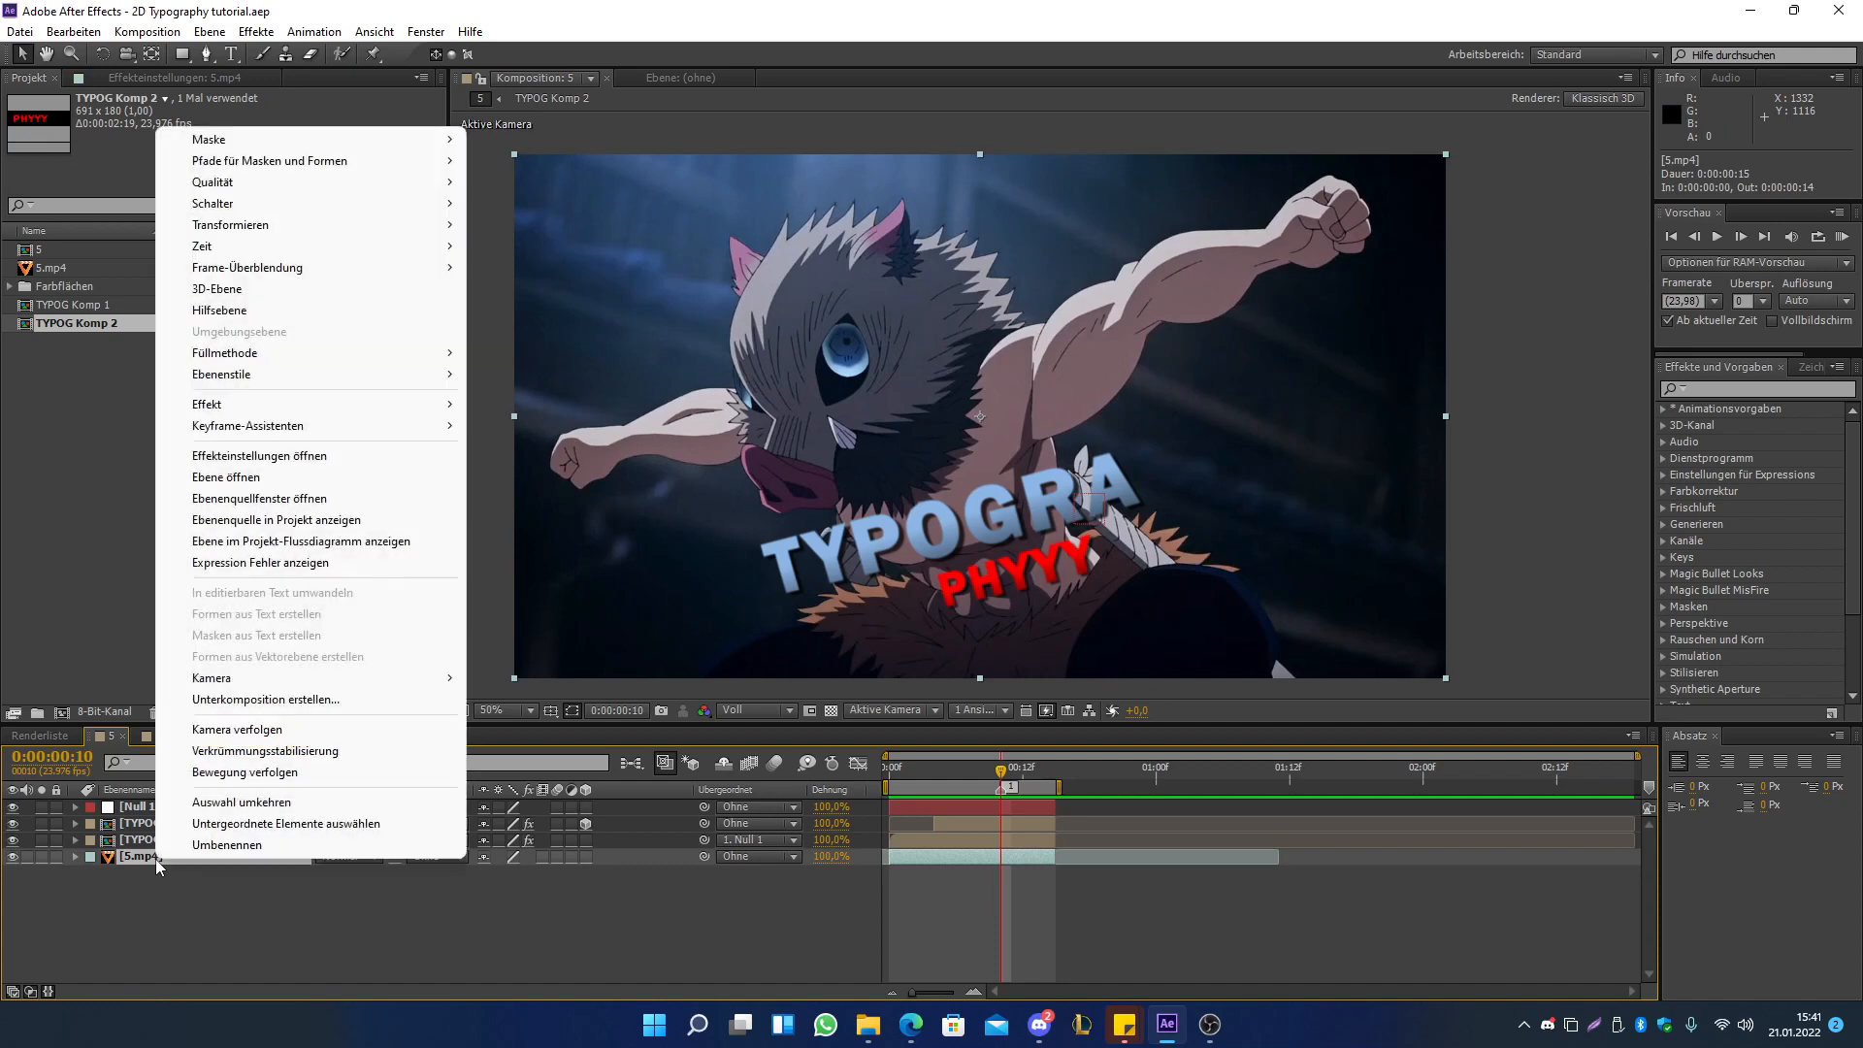
pyautogui.click(319, 701)
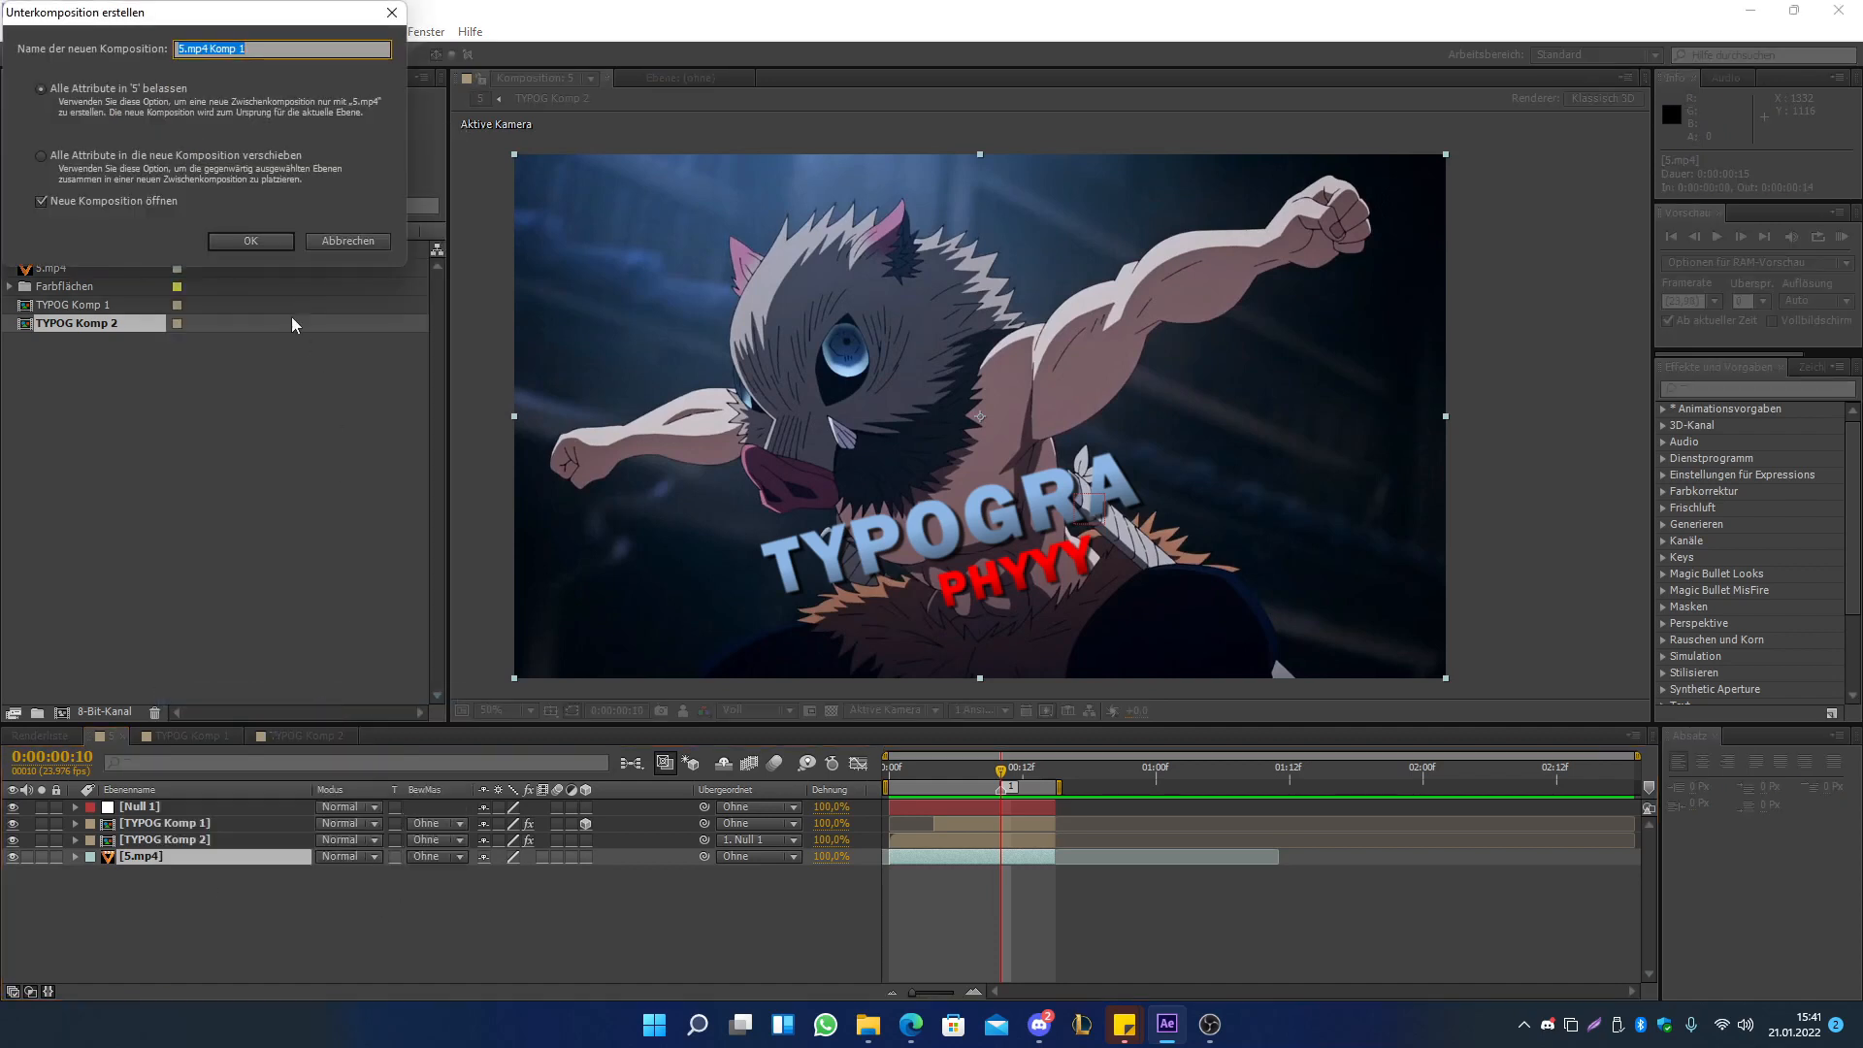
pyautogui.click(250, 241)
pyautogui.click(236, 736)
pyautogui.click(236, 735)
pyautogui.click(107, 737)
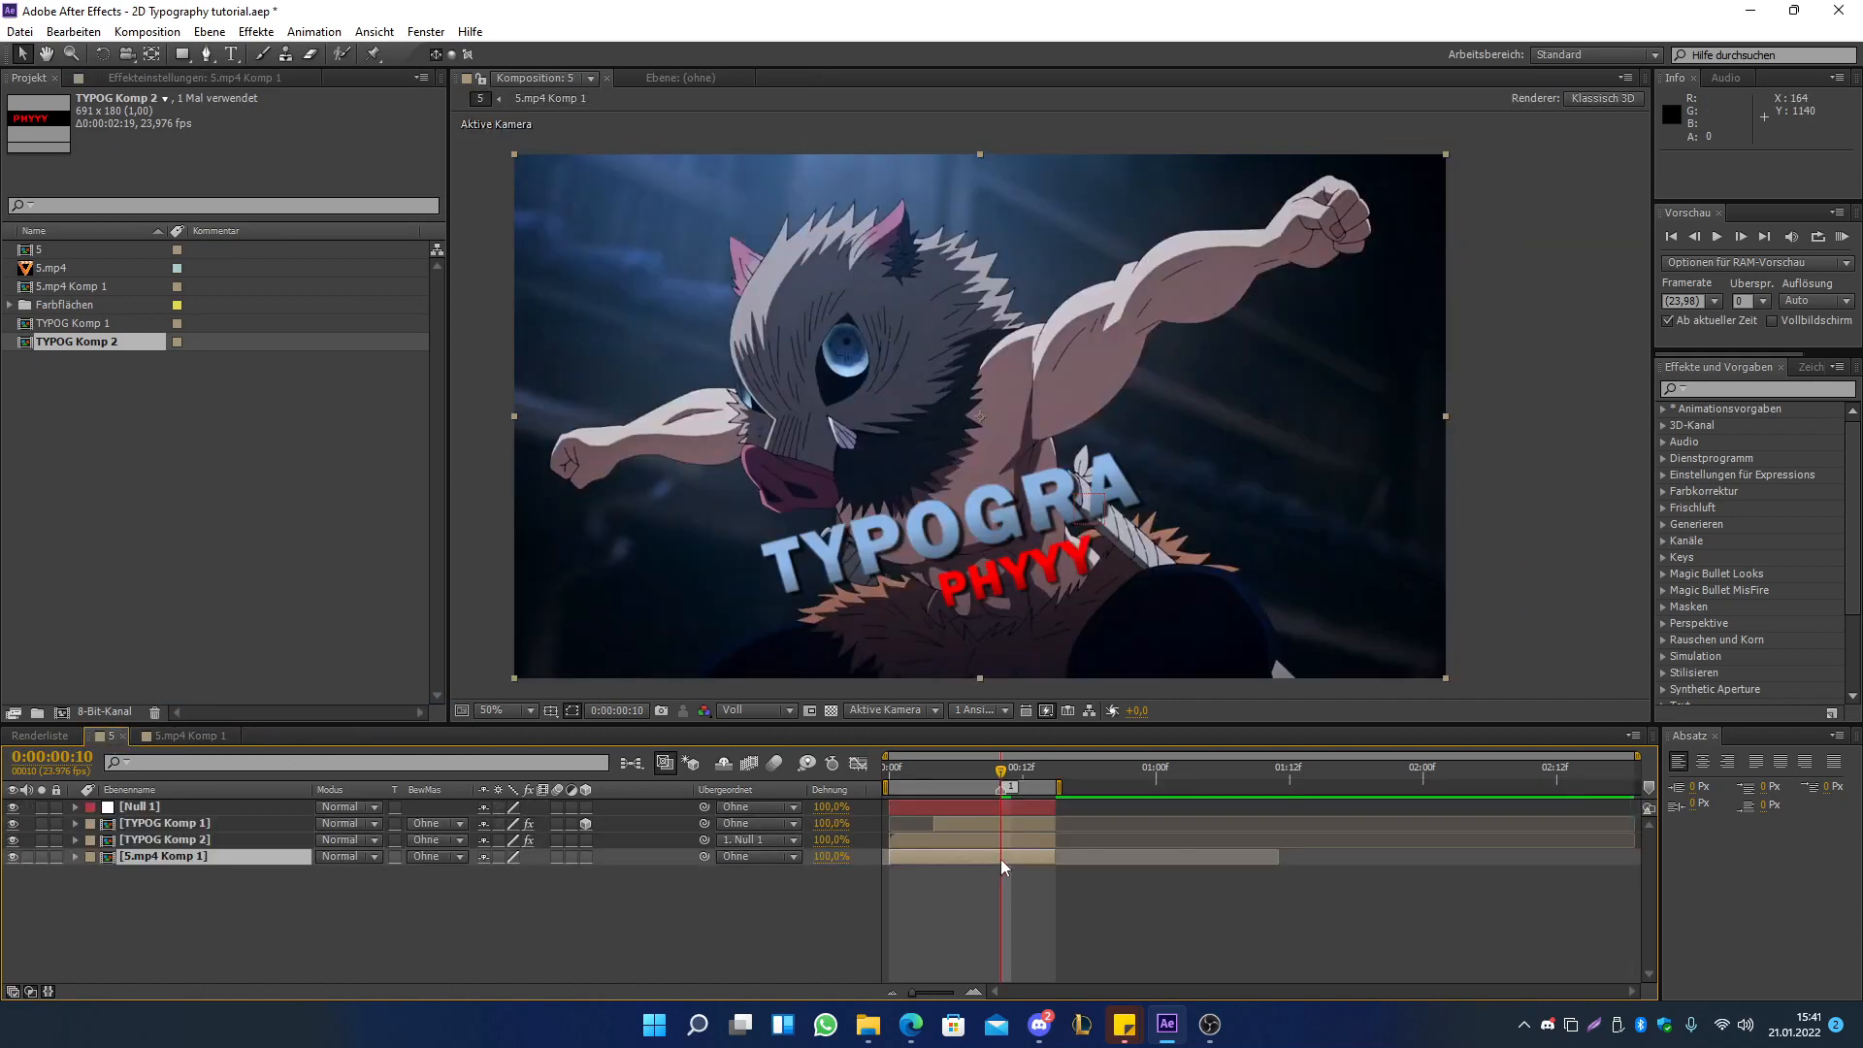
# - Trim the clip inside 5.mp4 Komp 1 to the part used in composition 5, from 0:00:01:08 to 0:00:01:22
pyautogui.doubleClick(1001, 860)
pyautogui.click(106, 737)
pyautogui.click(1055, 766)
pyautogui.doubleClick(1047, 855)
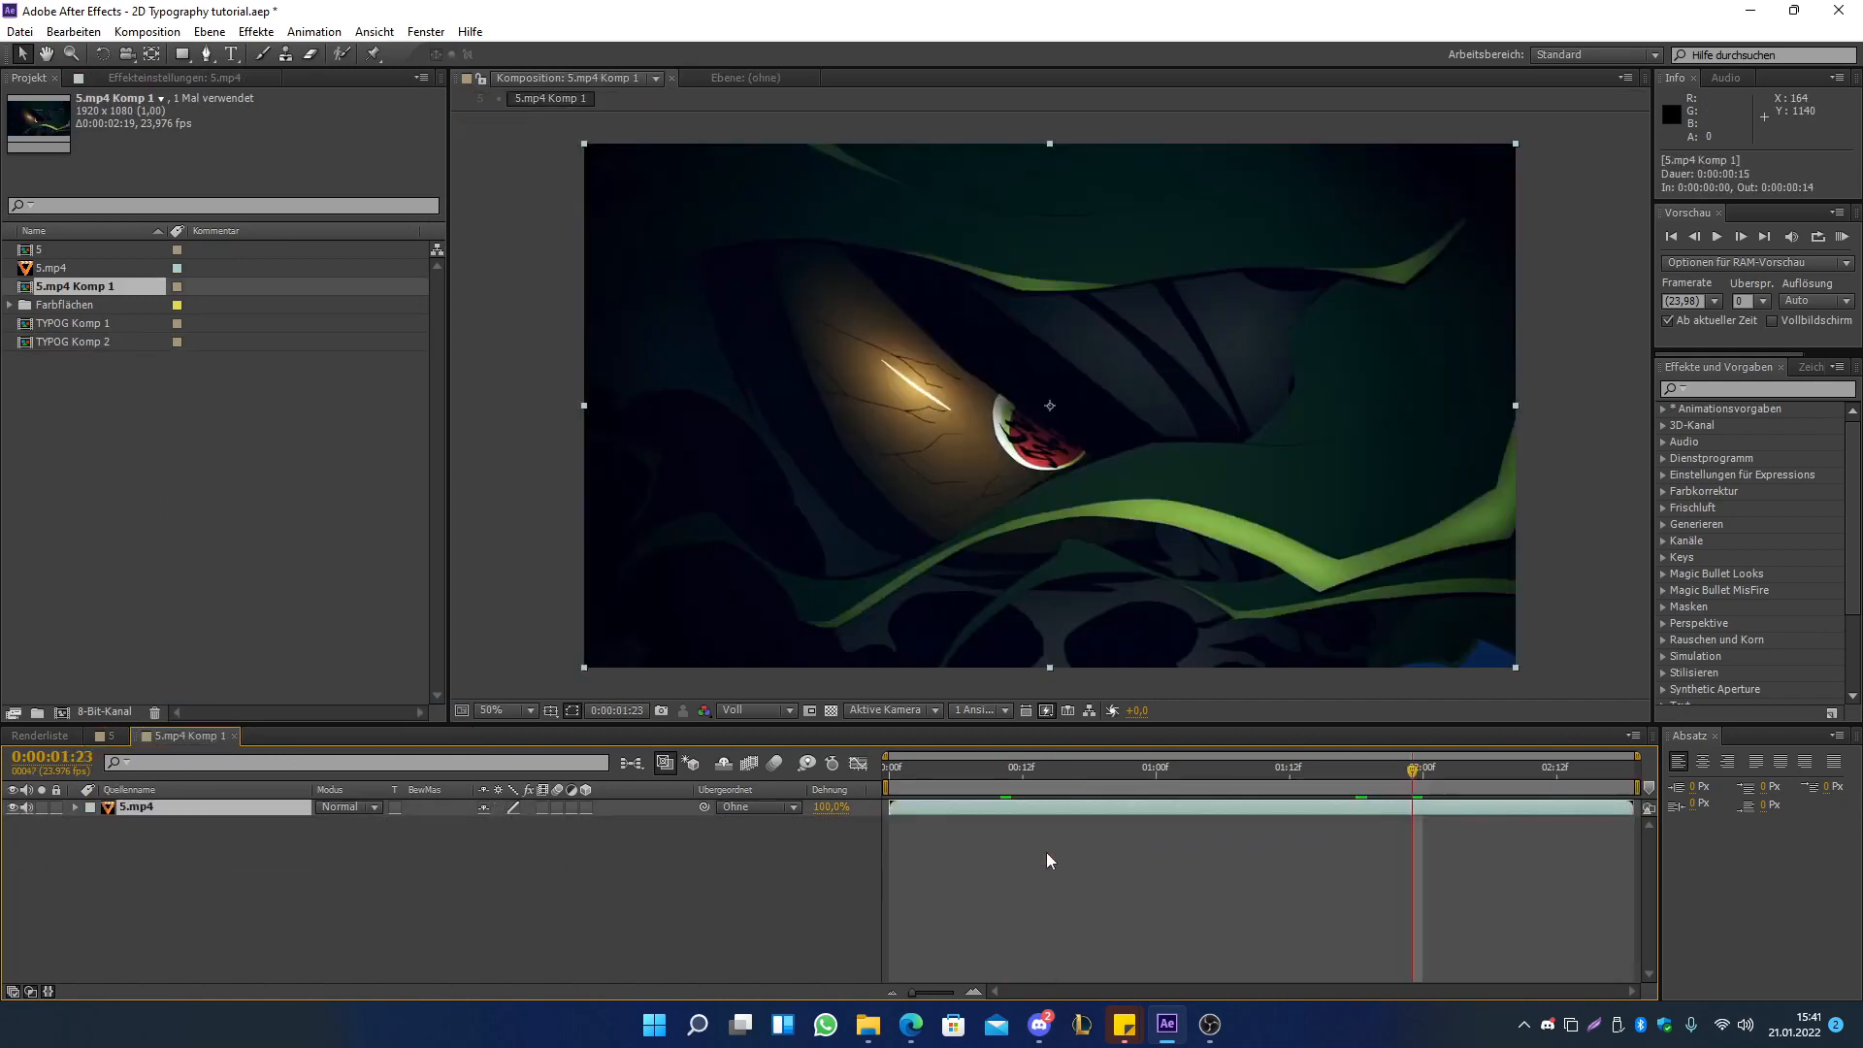
pyautogui.hotkey('ctrl', 'shift', 'd')
pyautogui.press('Delete')
pyautogui.click(107, 736)
pyautogui.moveTo(973, 770); pyautogui.dragTo(889, 771)
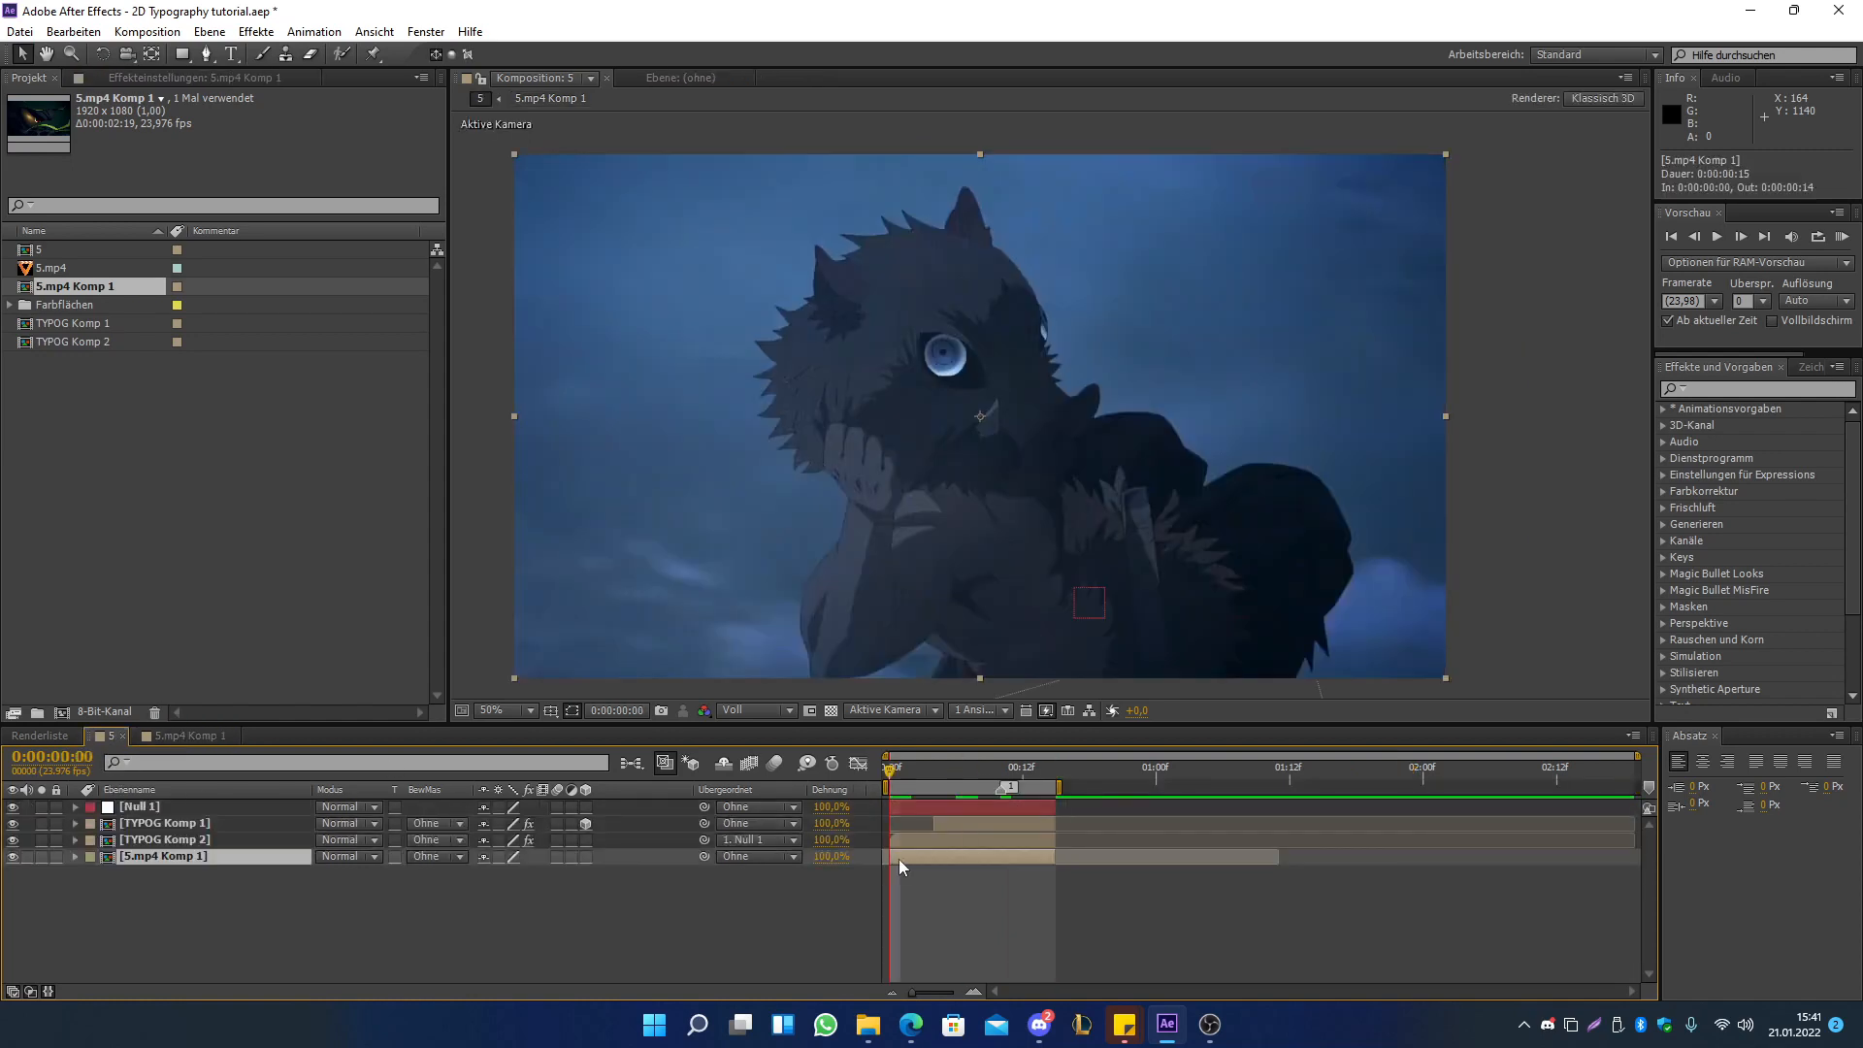
pyautogui.doubleClick(899, 859)
pyautogui.moveTo(1244, 776)
pyautogui.mouseDown()
pyautogui.moveTo(1406, 771)
pyautogui.moveTo(1279, 806)
pyautogui.moveTo(1399, 809)
pyautogui.moveTo(1246, 811)
pyautogui.mouseUp()
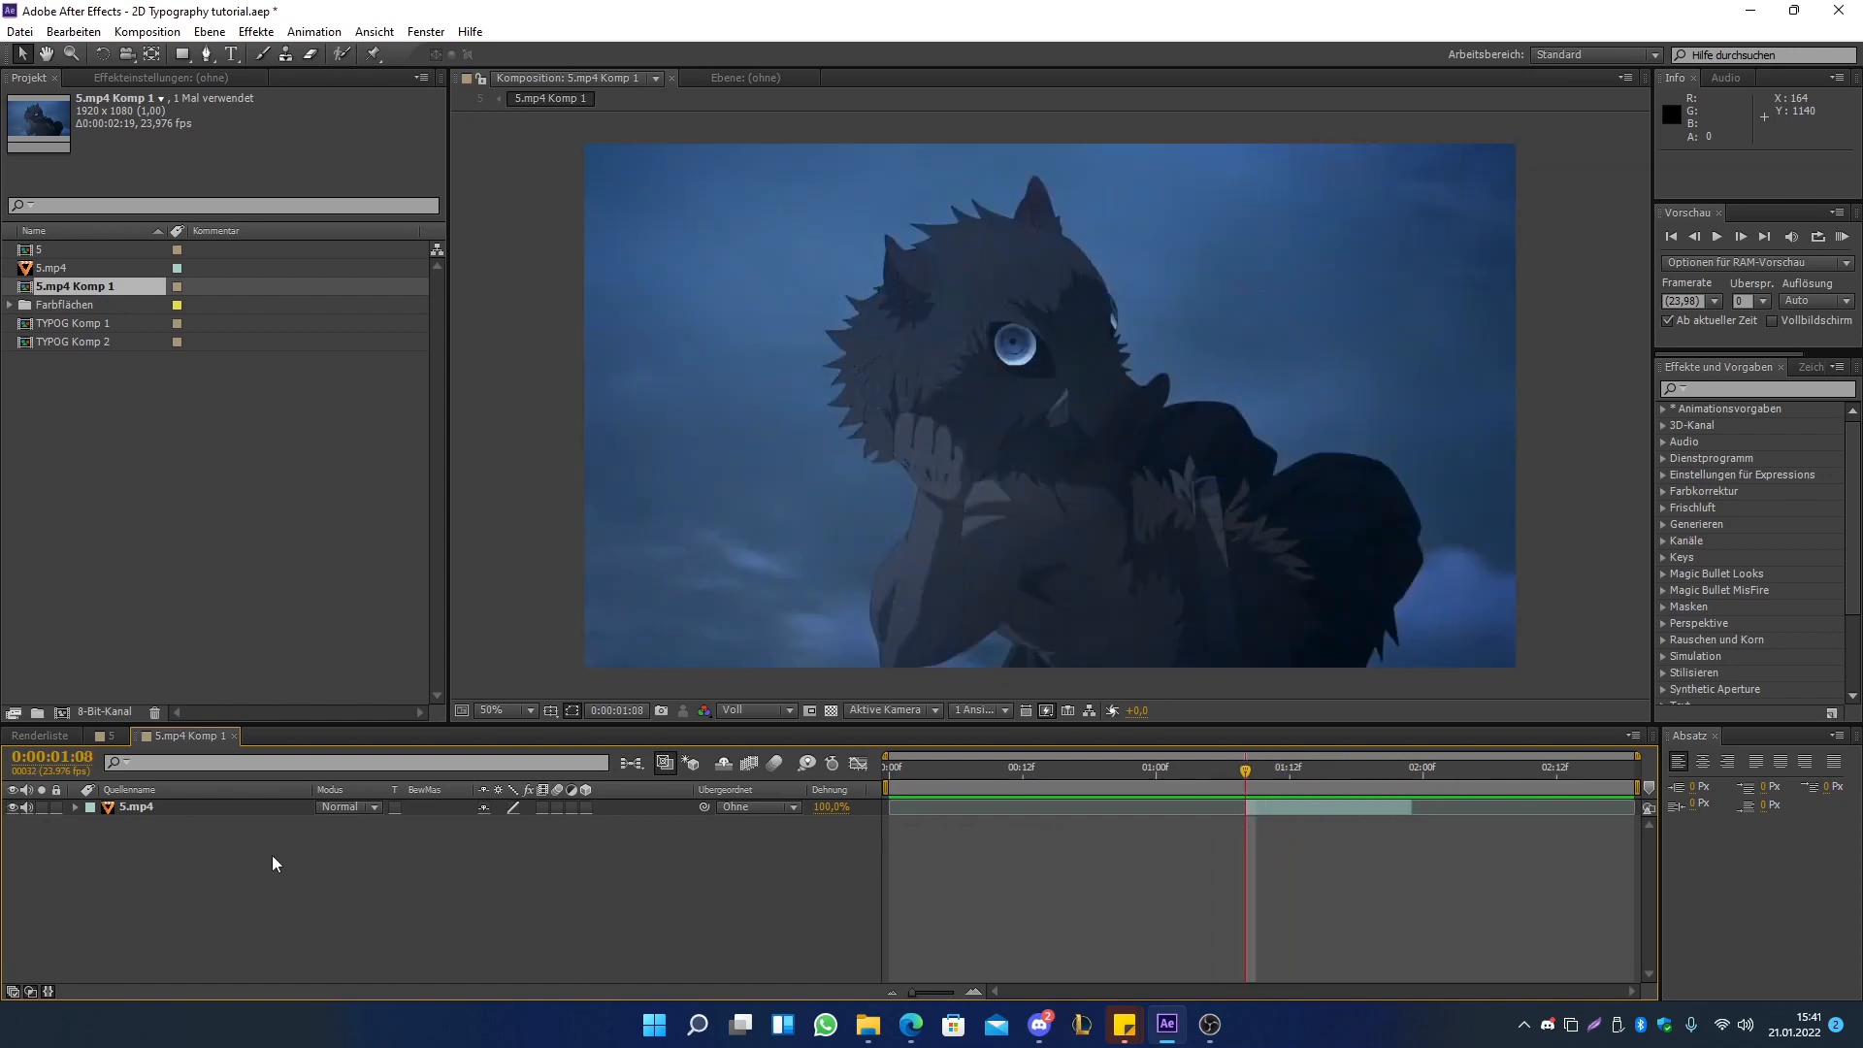
# - Split the clip in 5.mp4 Komp 1 at 0:00:01:18 and again two frames further on, isolating a two-frame segment
pyautogui.click(107, 735)
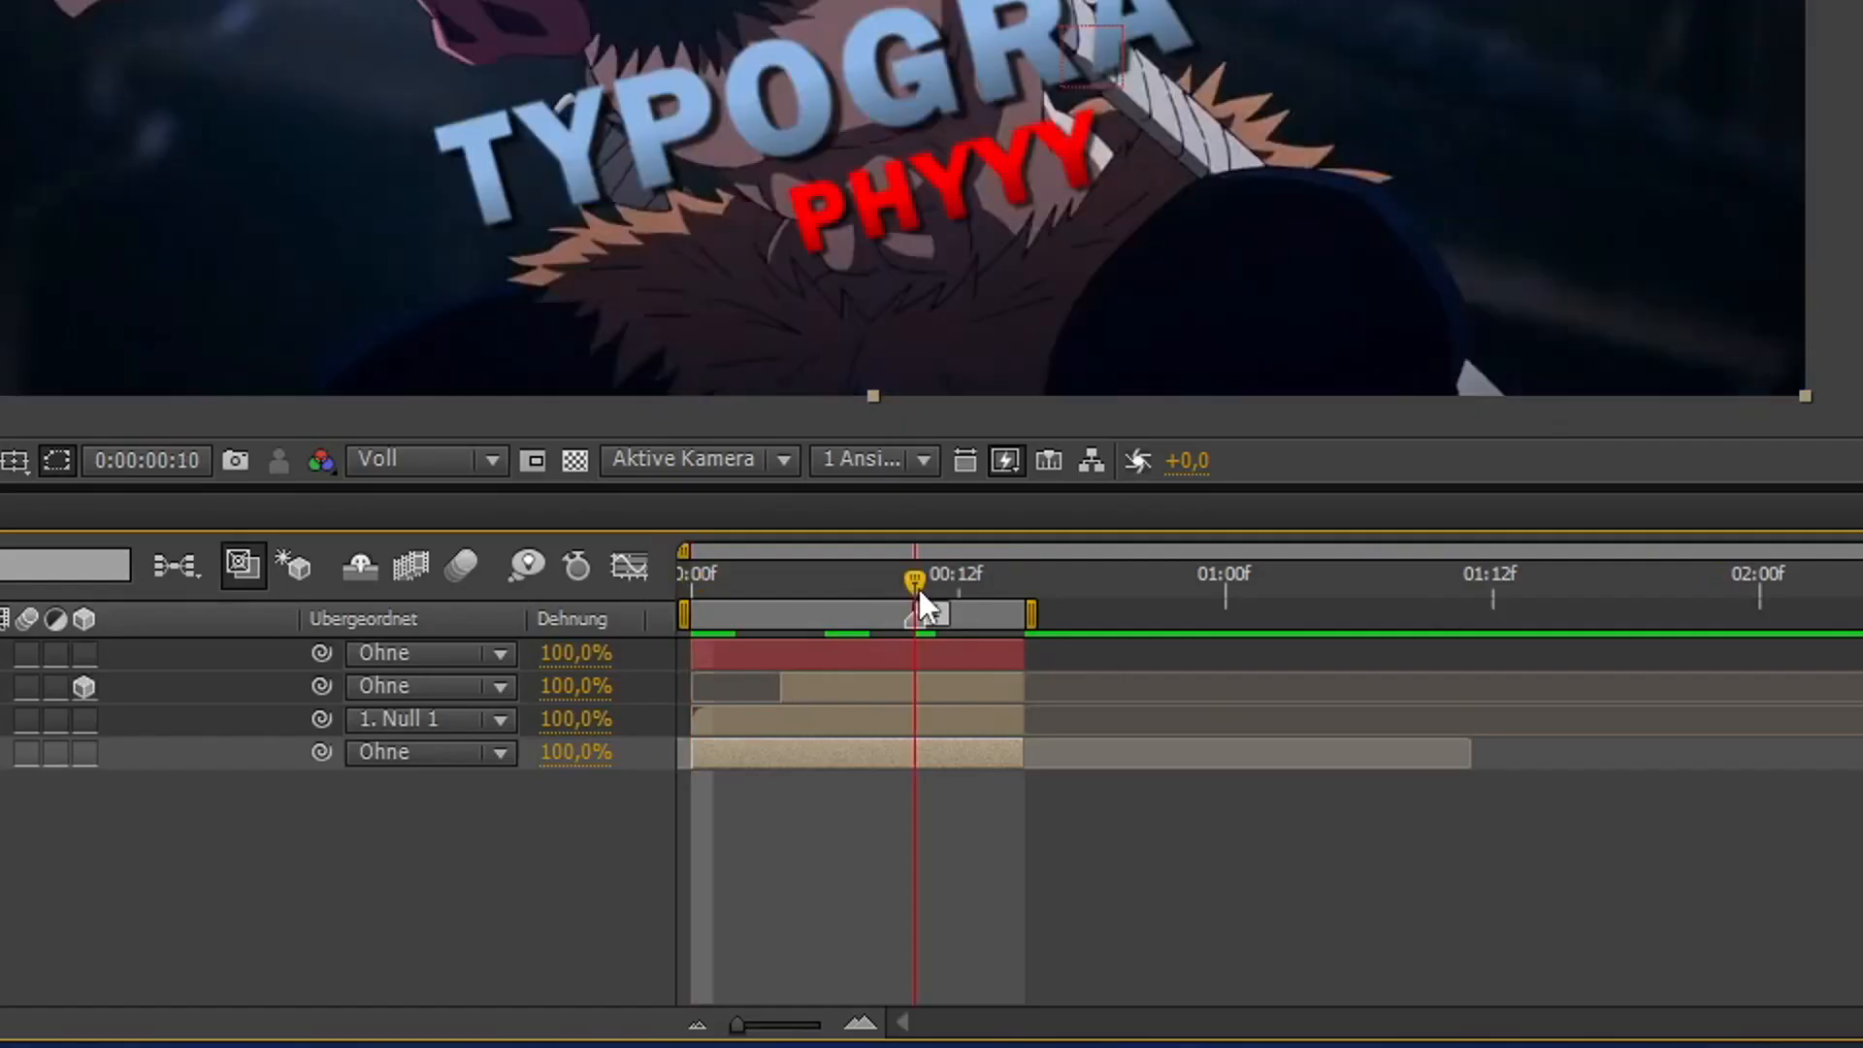
pyautogui.doubleClick(923, 759)
pyautogui.click(1651, 655)
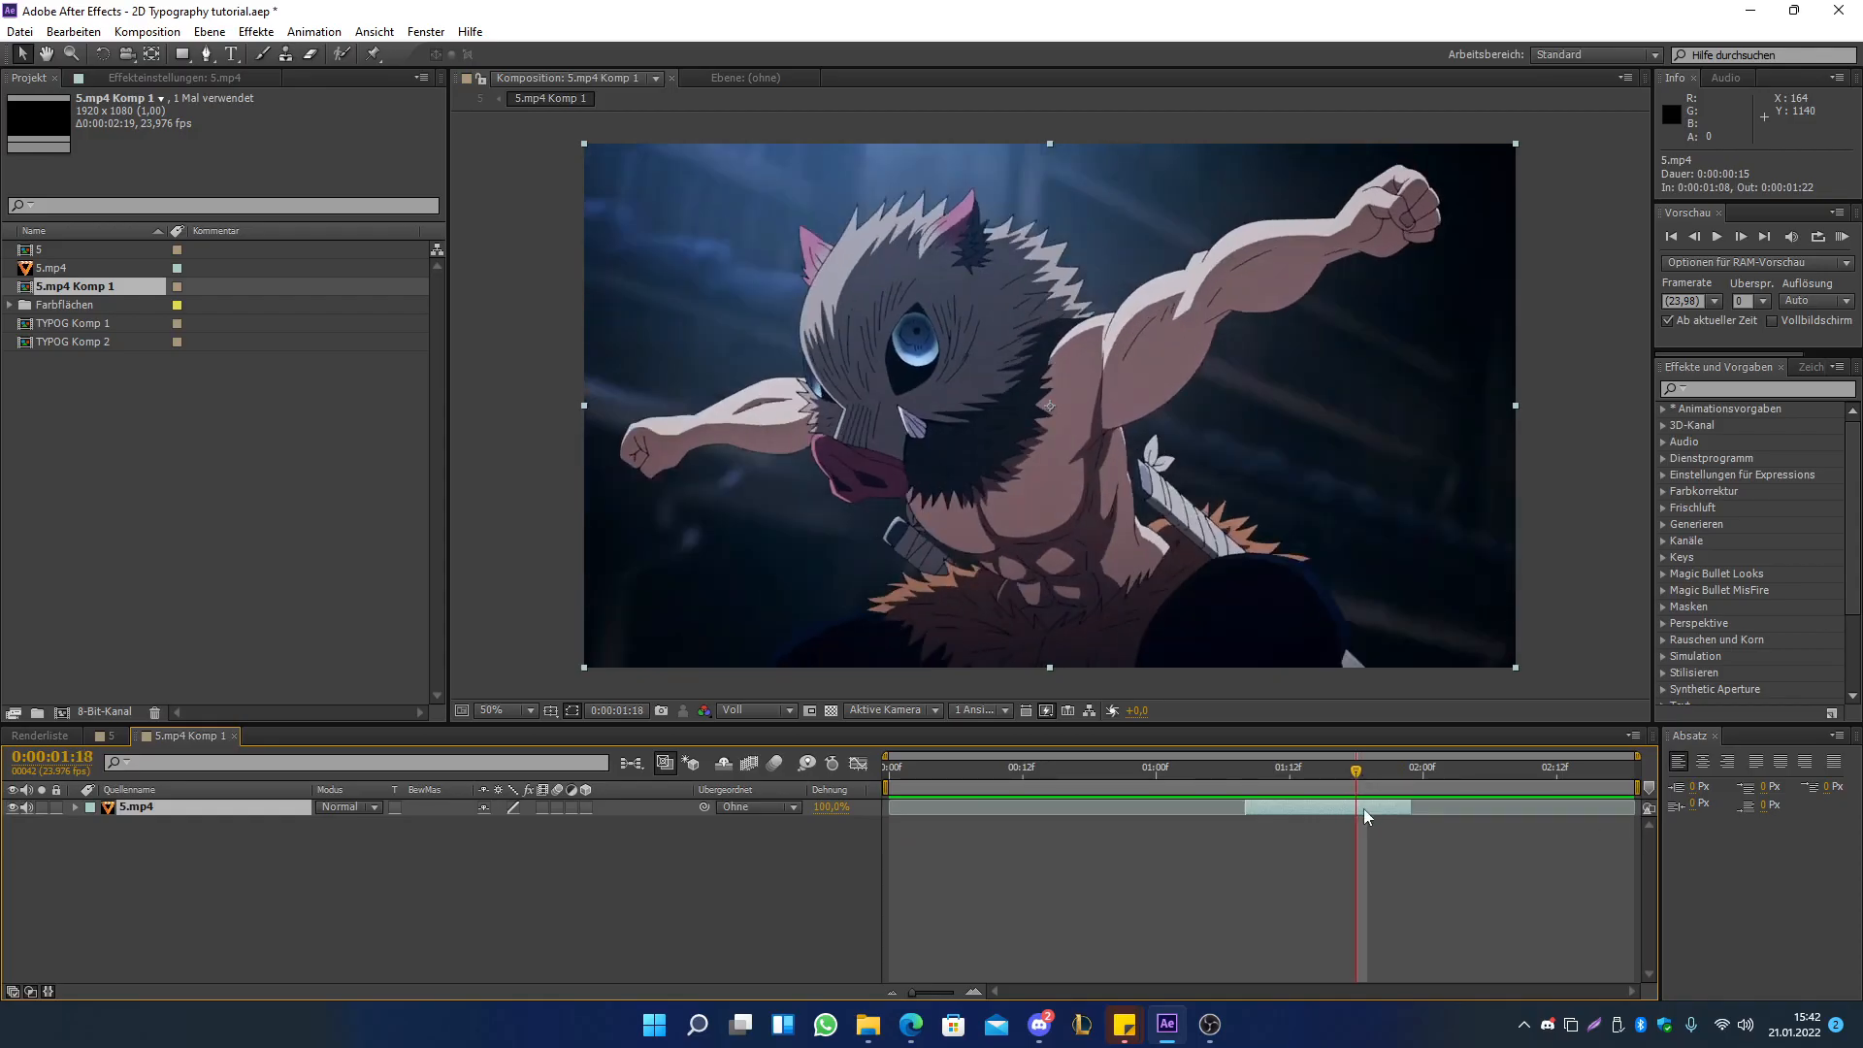
pyautogui.hotkey('ctrl', 'shift', 'd')
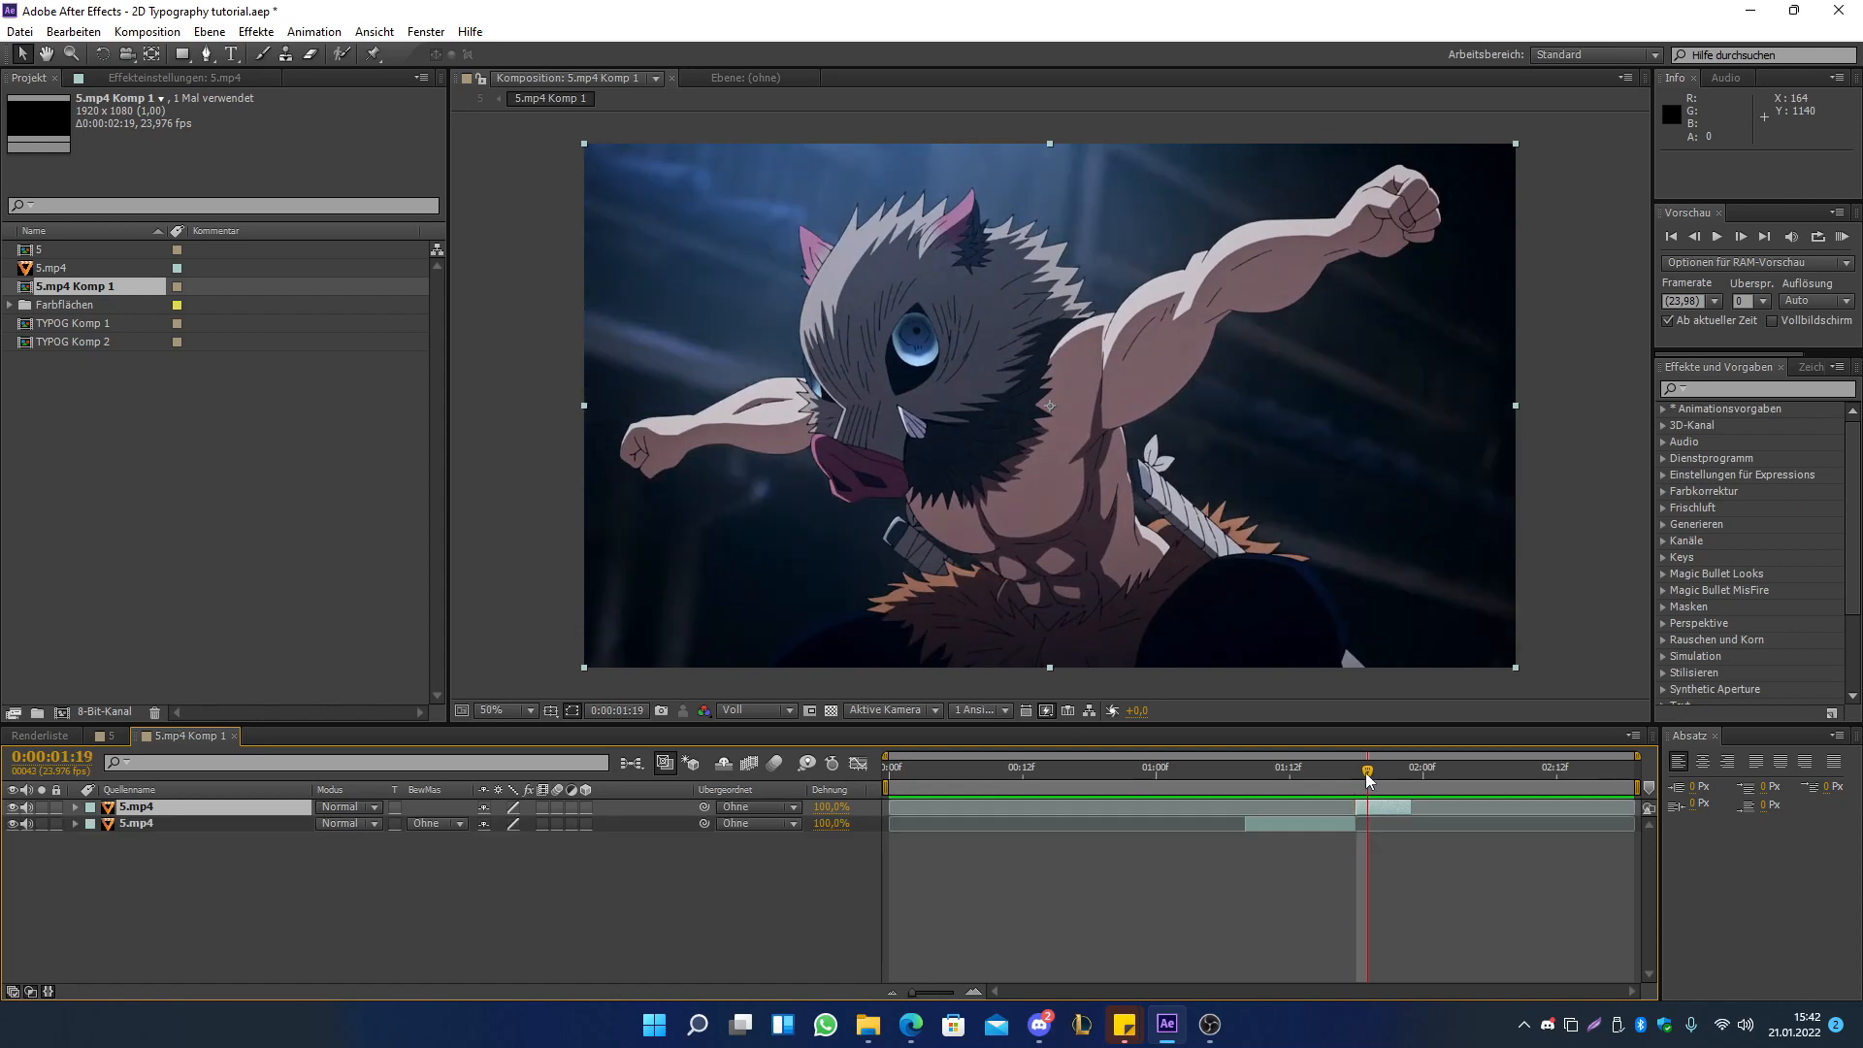
pyautogui.moveTo(1362, 779); pyautogui.dragTo(1370, 782)
pyautogui.click(1377, 778)
pyautogui.hotkey('ctrl', 'shift', 'd')
# - Start a Pen tool mask on the two-frame segment at 0:00:01:18, tracing from the character's lower leg up to the ribbon on the sword handle
pyautogui.moveTo(1378, 775); pyautogui.dragTo(1356, 782)
pyautogui.click(1367, 823)
pyautogui.moveTo(1103, 626); pyautogui.dragTo(1100, 600)
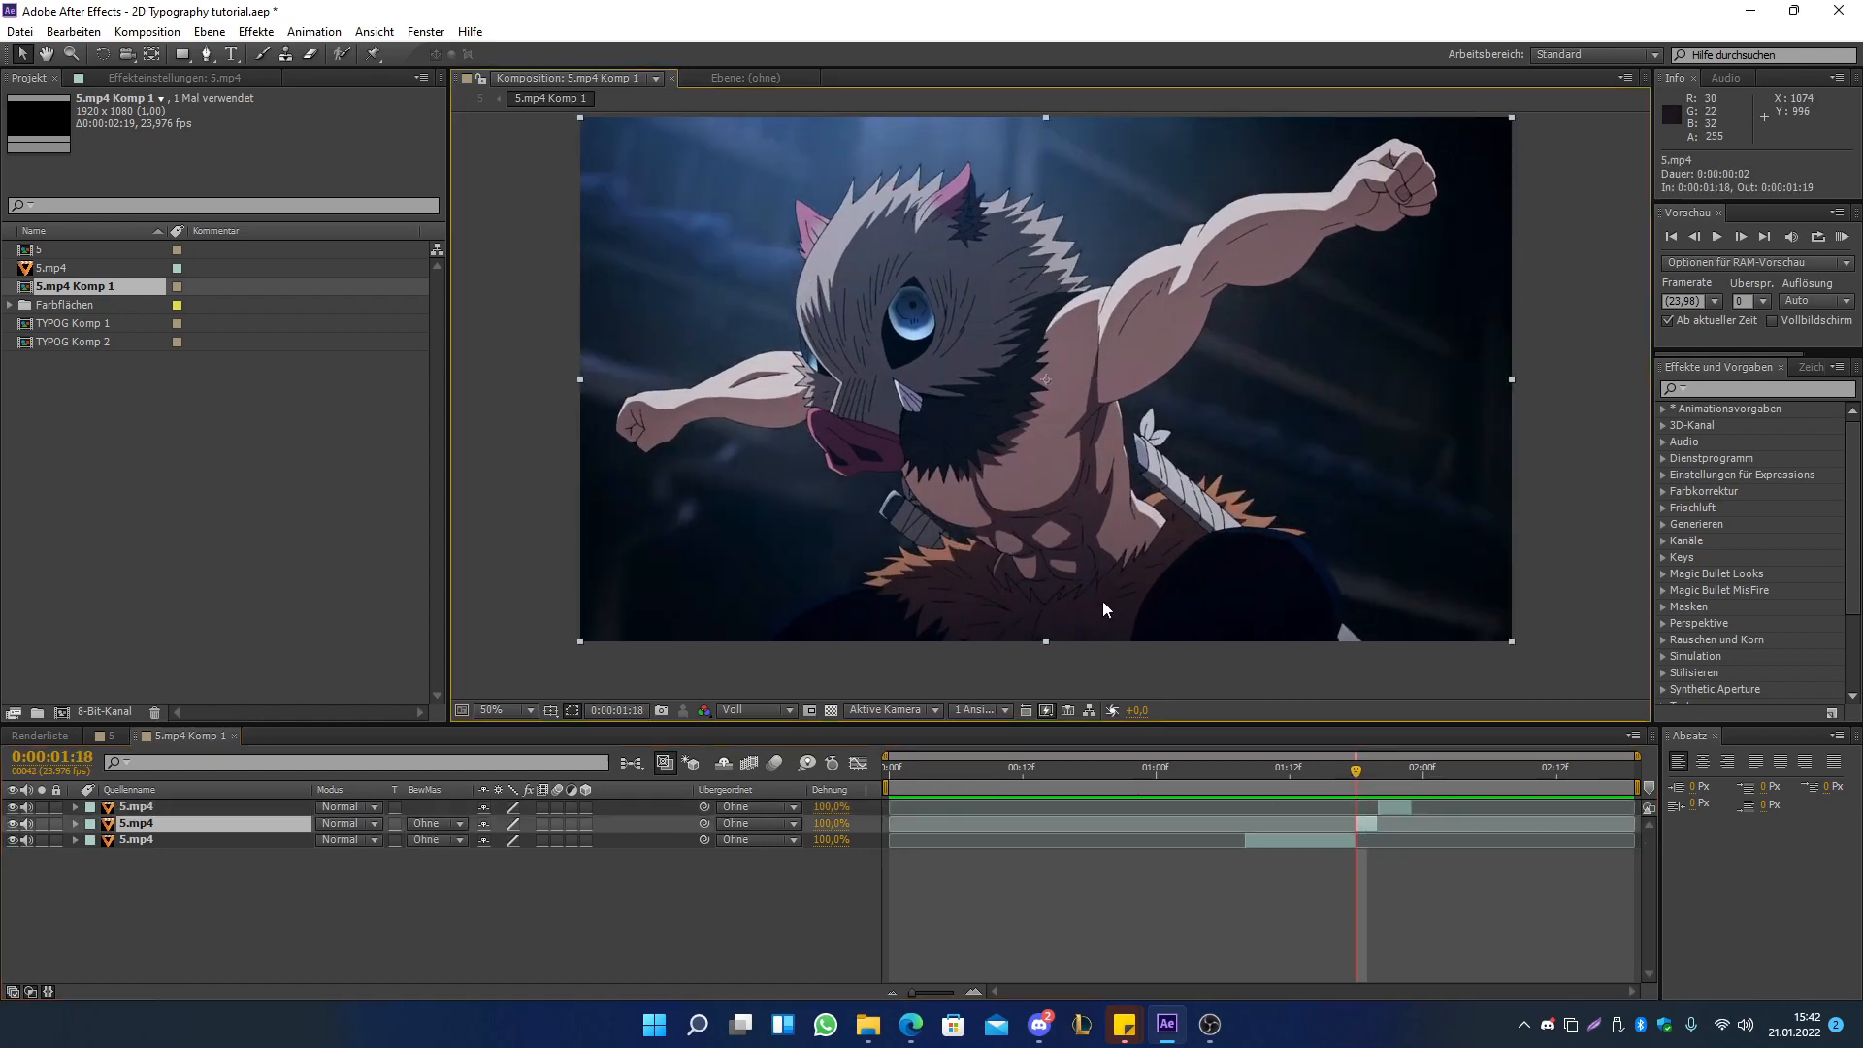
pyautogui.scroll(1, 1325, 592)
pyautogui.moveTo(1324, 592); pyautogui.dragTo(1200, 503)
pyautogui.scroll(-1, 1077, 379)
pyautogui.press('g')
pyautogui.scroll(2, 1311, 651)
pyautogui.moveTo(1312, 650); pyautogui.dragTo(1026, 461)
pyautogui.click(1184, 579)
pyautogui.click(1099, 499)
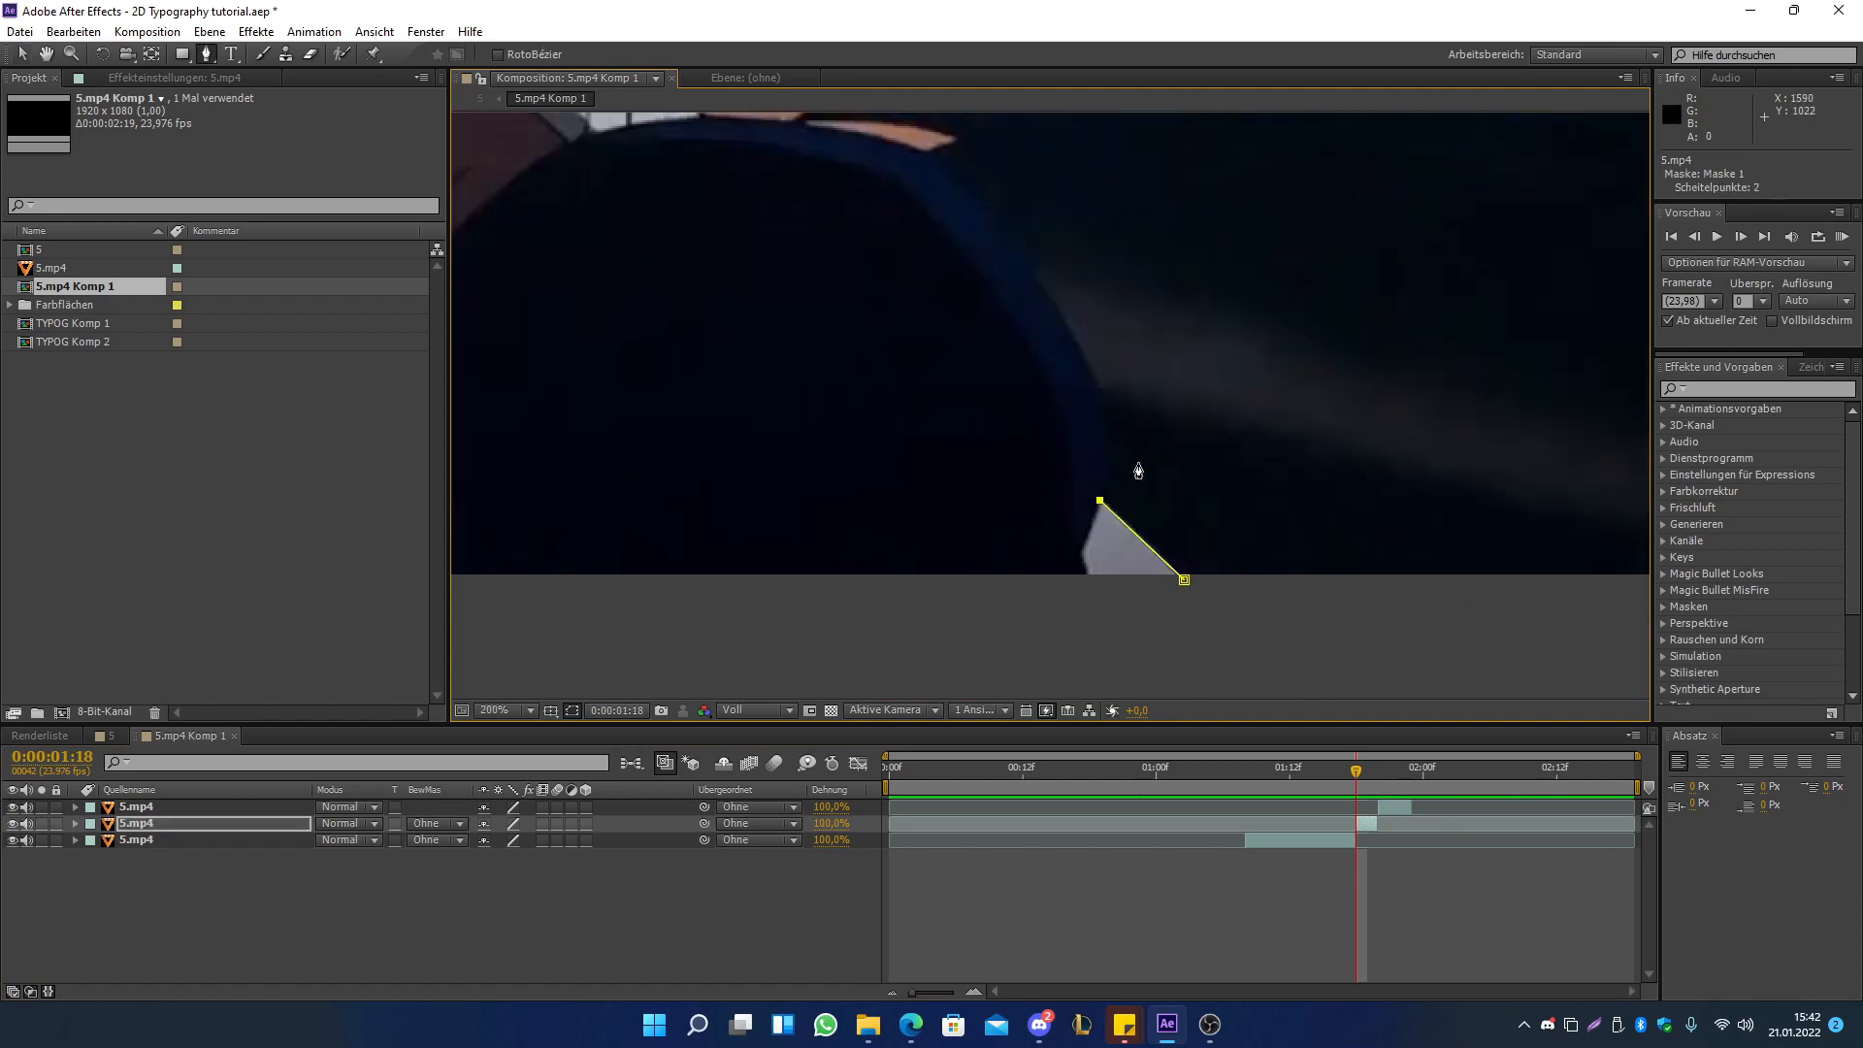
pyautogui.scroll(1, 1139, 470)
pyautogui.moveTo(973, 346); pyautogui.dragTo(948, 270)
pyautogui.scroll(-1, 948, 270)
pyautogui.moveTo(928, 193); pyautogui.dragTo(924, 355)
pyautogui.scroll(1, 981, 358)
pyautogui.click(891, 325)
pyautogui.click(944, 302)
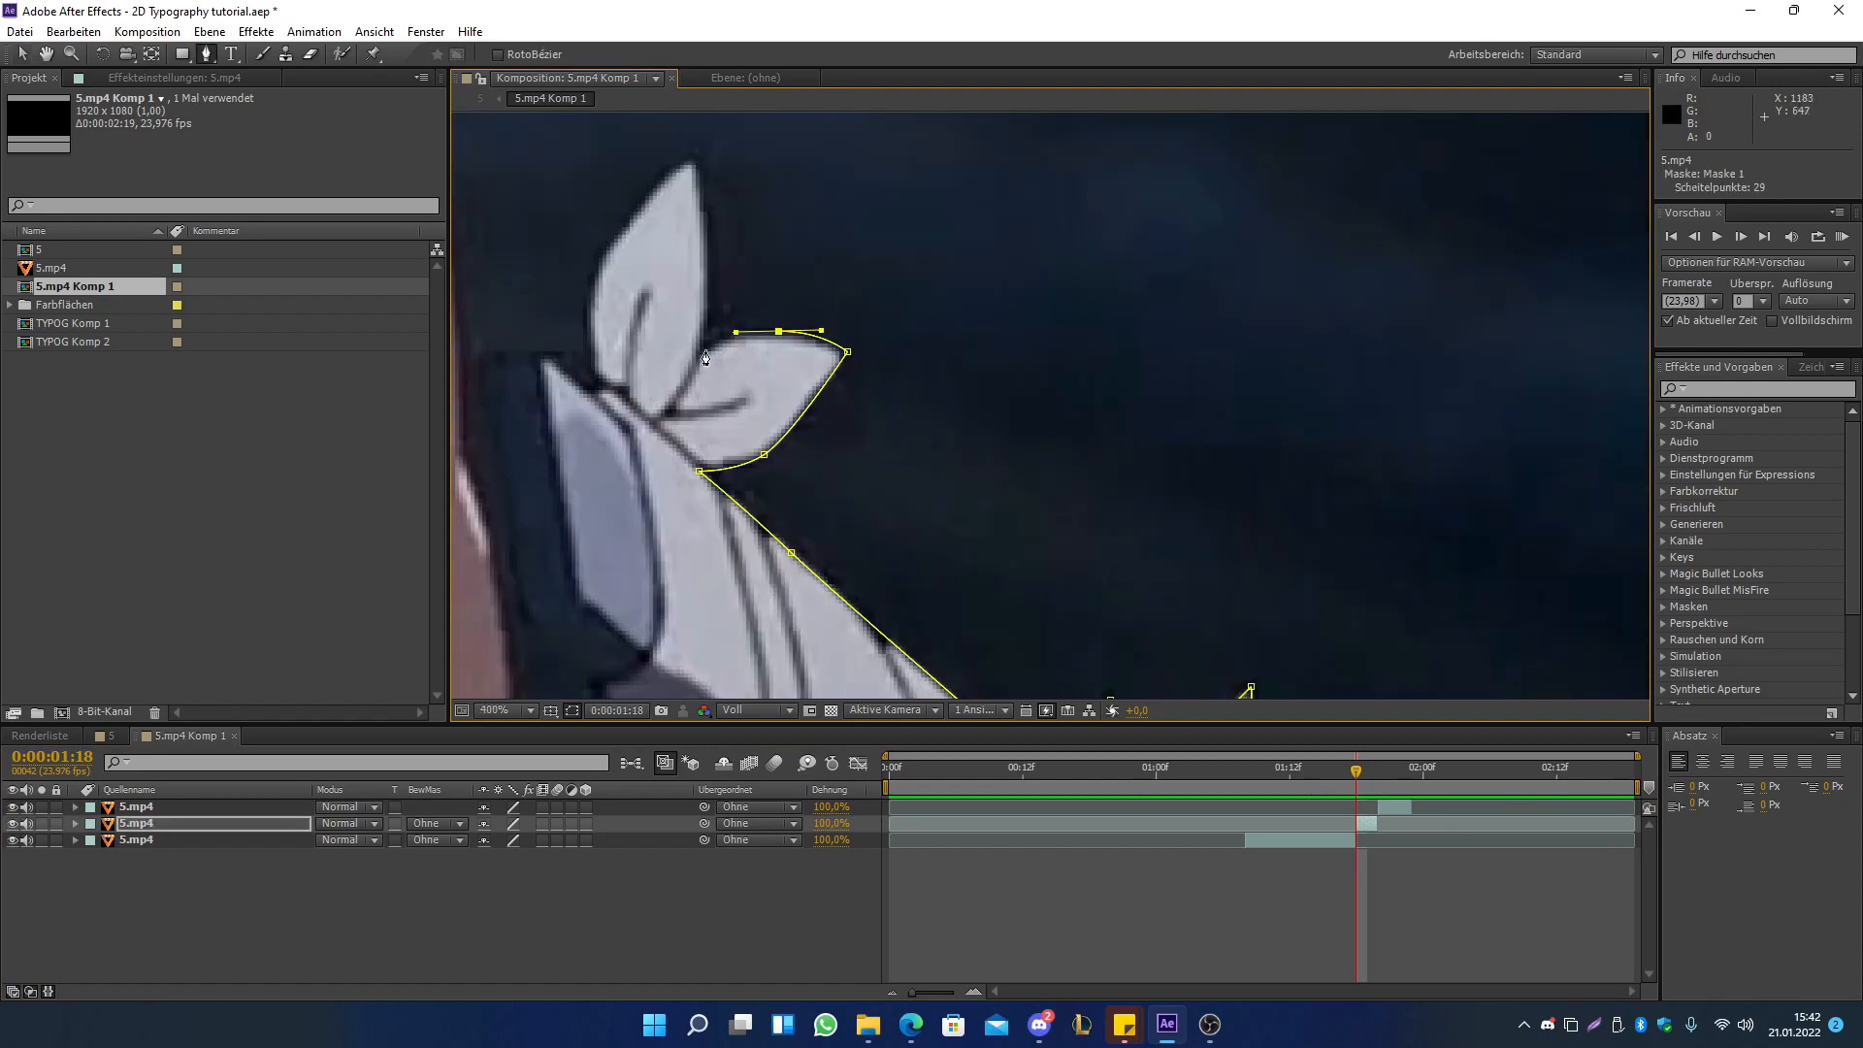
# - Trace the rest of the character's outline with the Pen tool and close the mask below the frame to cut out the background
pyautogui.moveTo(921, 242); pyautogui.dragTo(1043, 670)
pyautogui.scroll(1, 1044, 312)
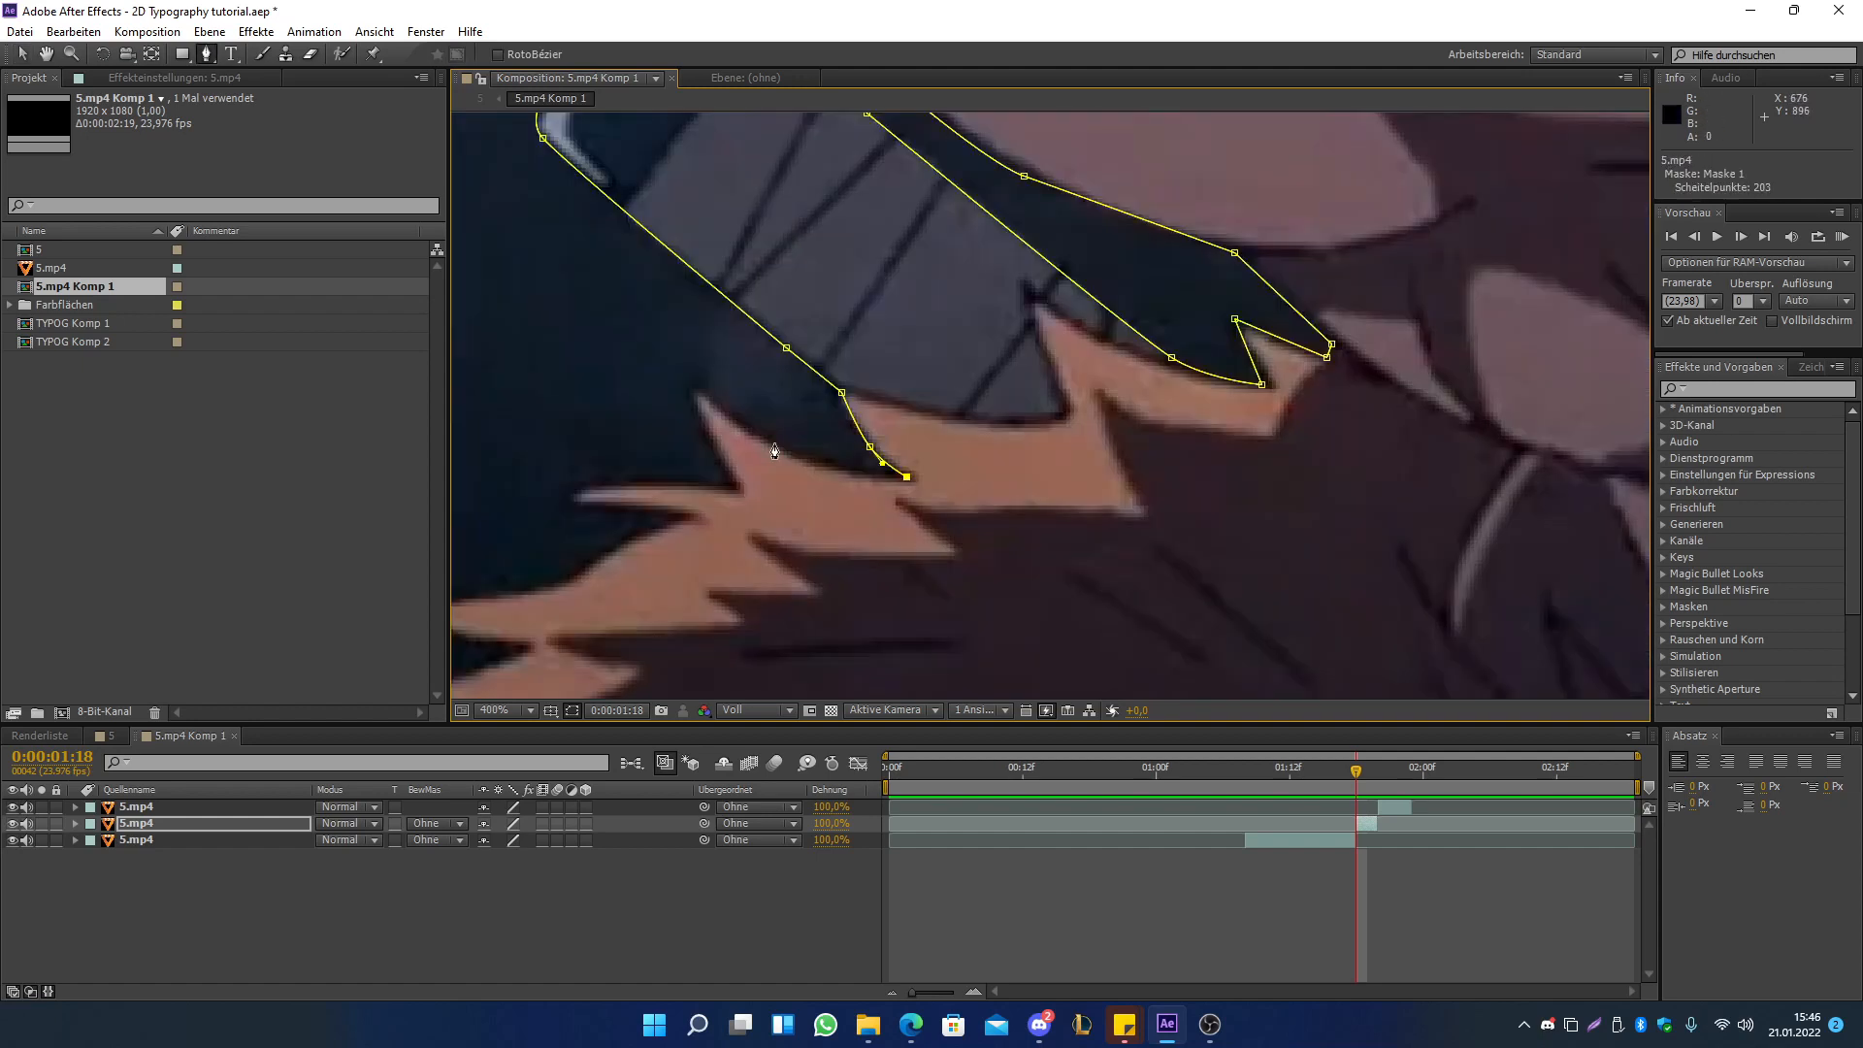
pyautogui.click(690, 382)
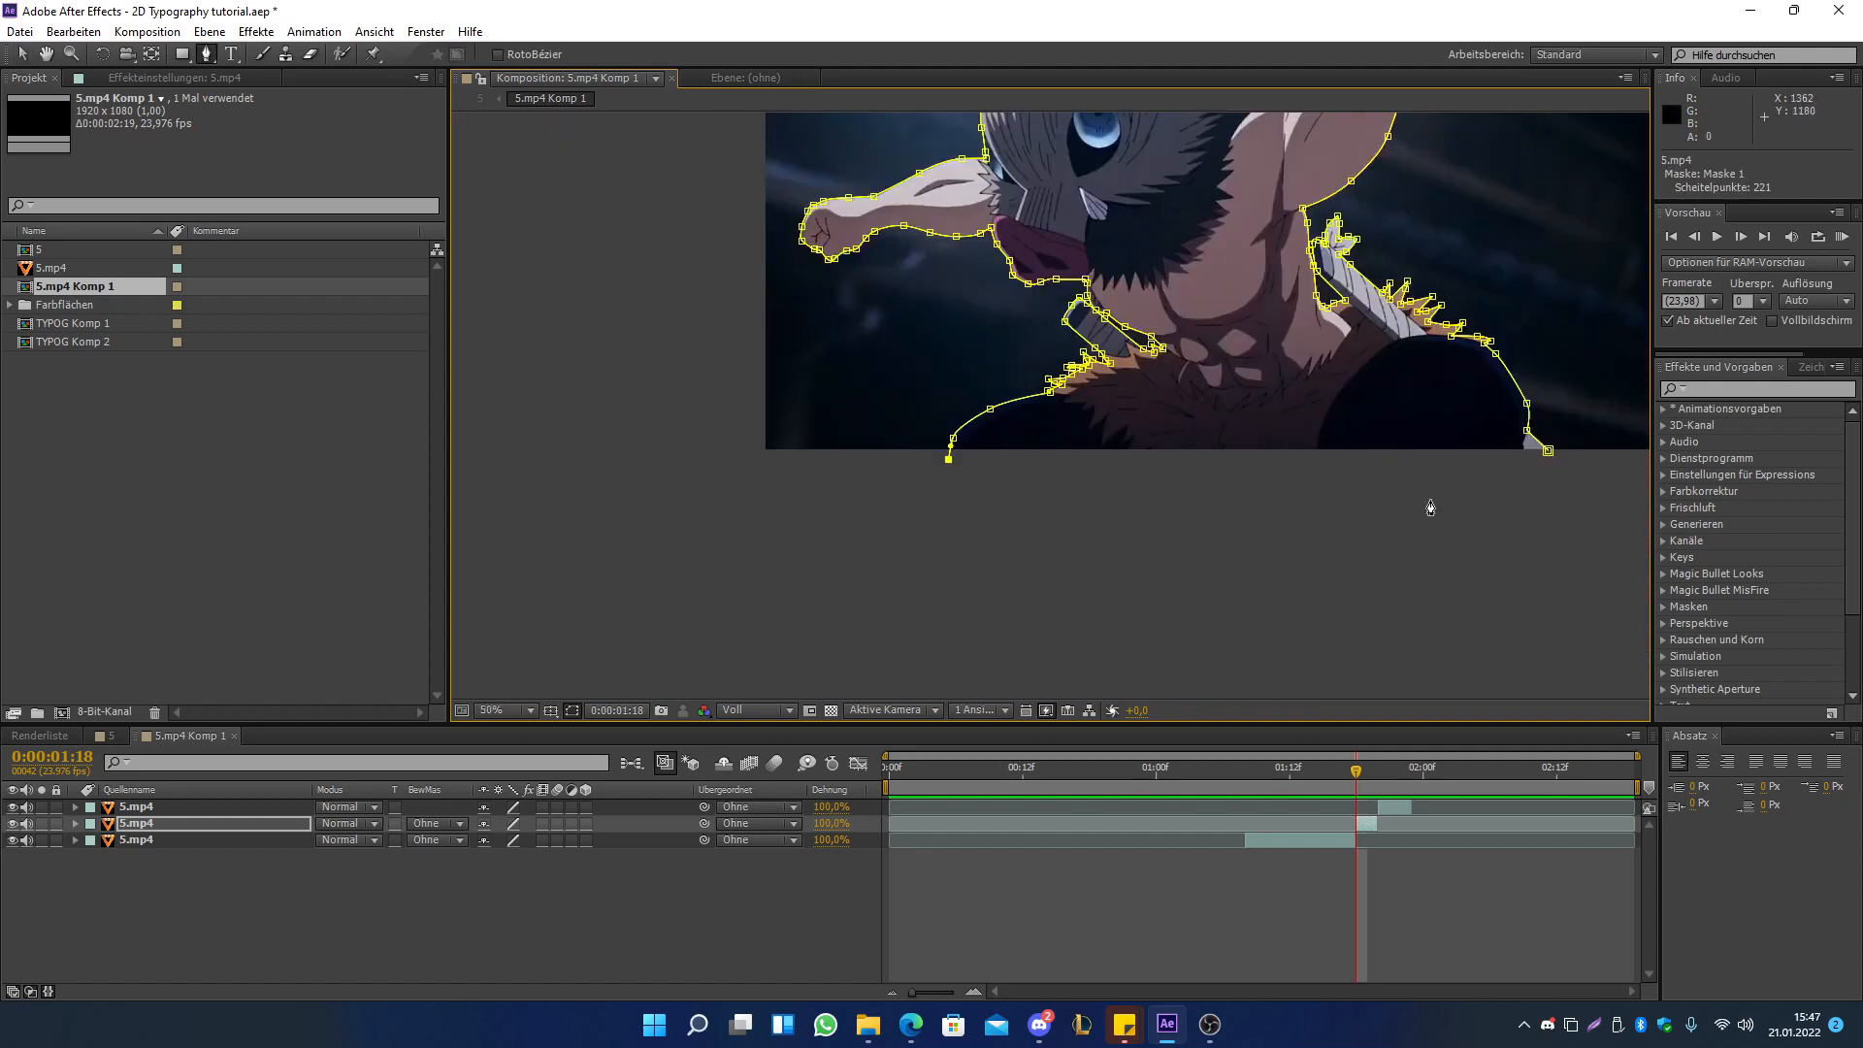
pyautogui.scroll(-4, 1298, 461)
pyautogui.scroll(2, 1211, 354)
pyautogui.moveTo(1211, 354); pyautogui.dragTo(1184, 389)
pyautogui.click(286, 825)
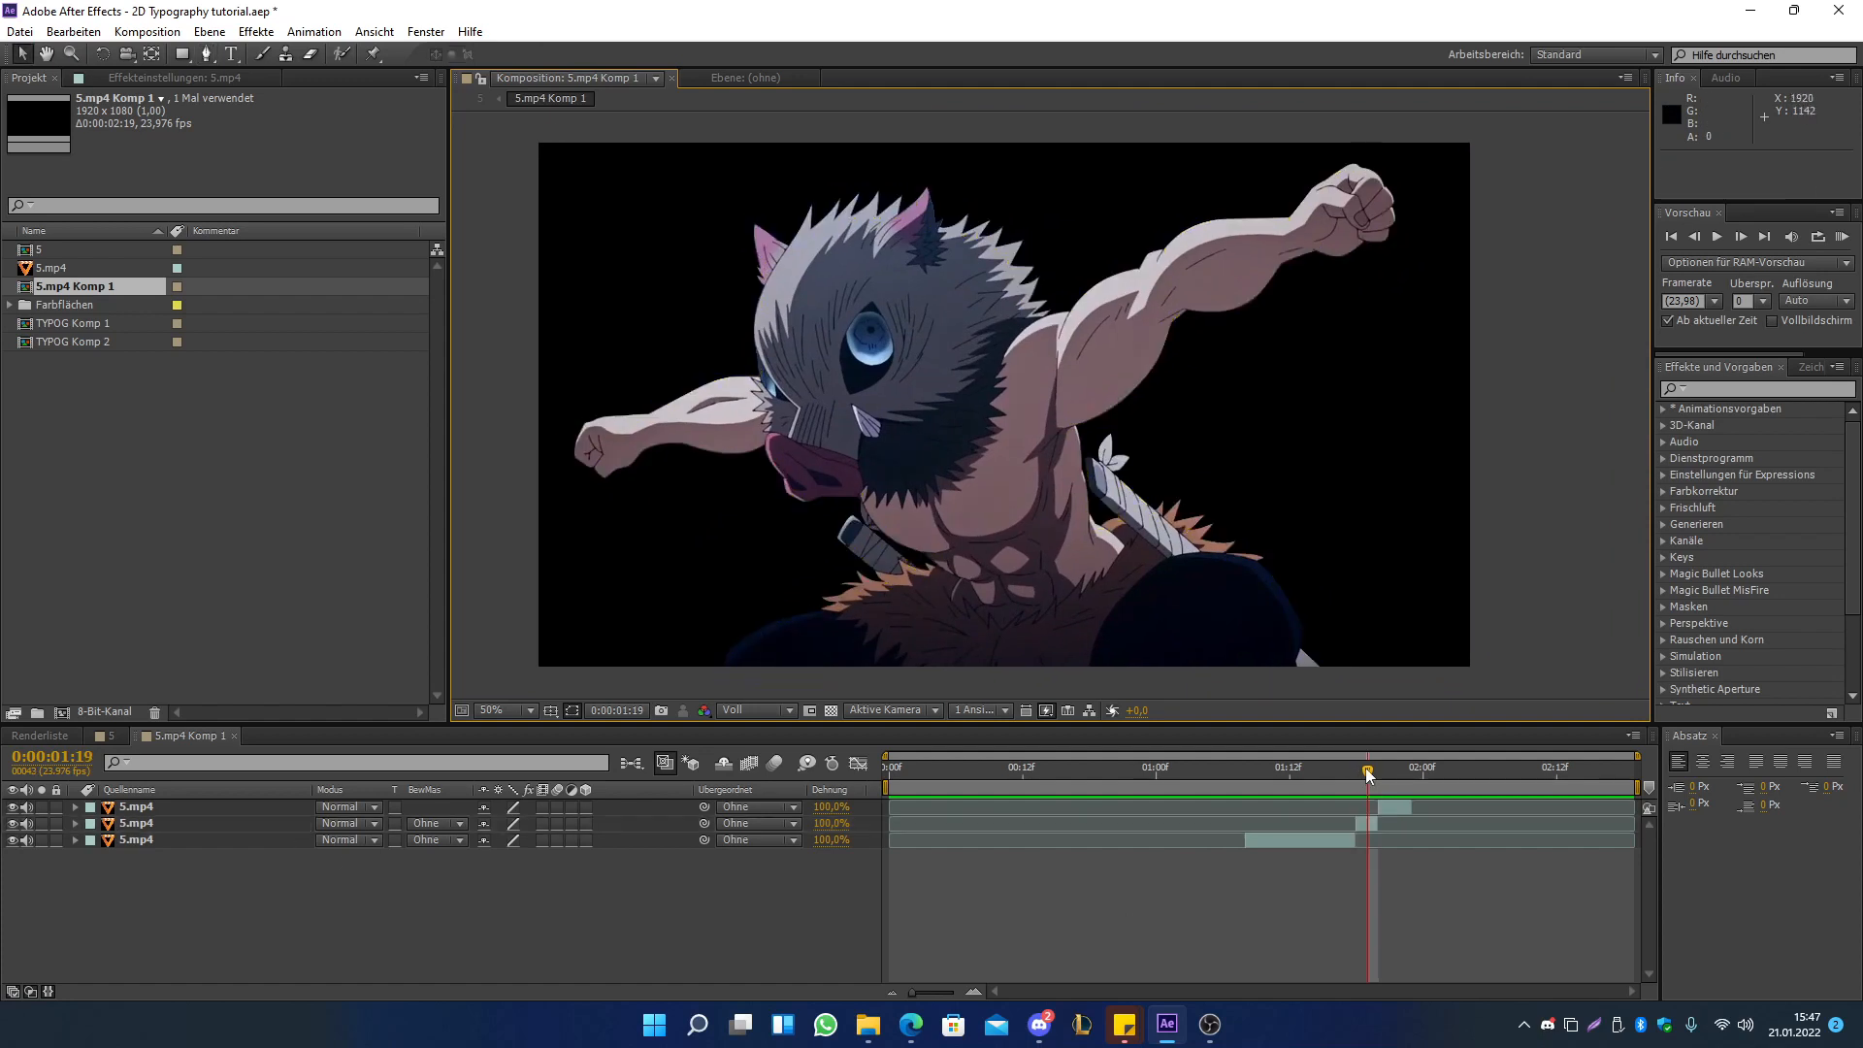
# - Show the transparency grid and set the feather of the character mask to 1 pixel
pyautogui.moveTo(1368, 769)
pyautogui.mouseDown()
pyautogui.moveTo(1335, 761)
pyautogui.moveTo(1386, 767)
pyautogui.moveTo(1263, 768)
pyautogui.moveTo(1357, 766)
pyautogui.mouseUp()
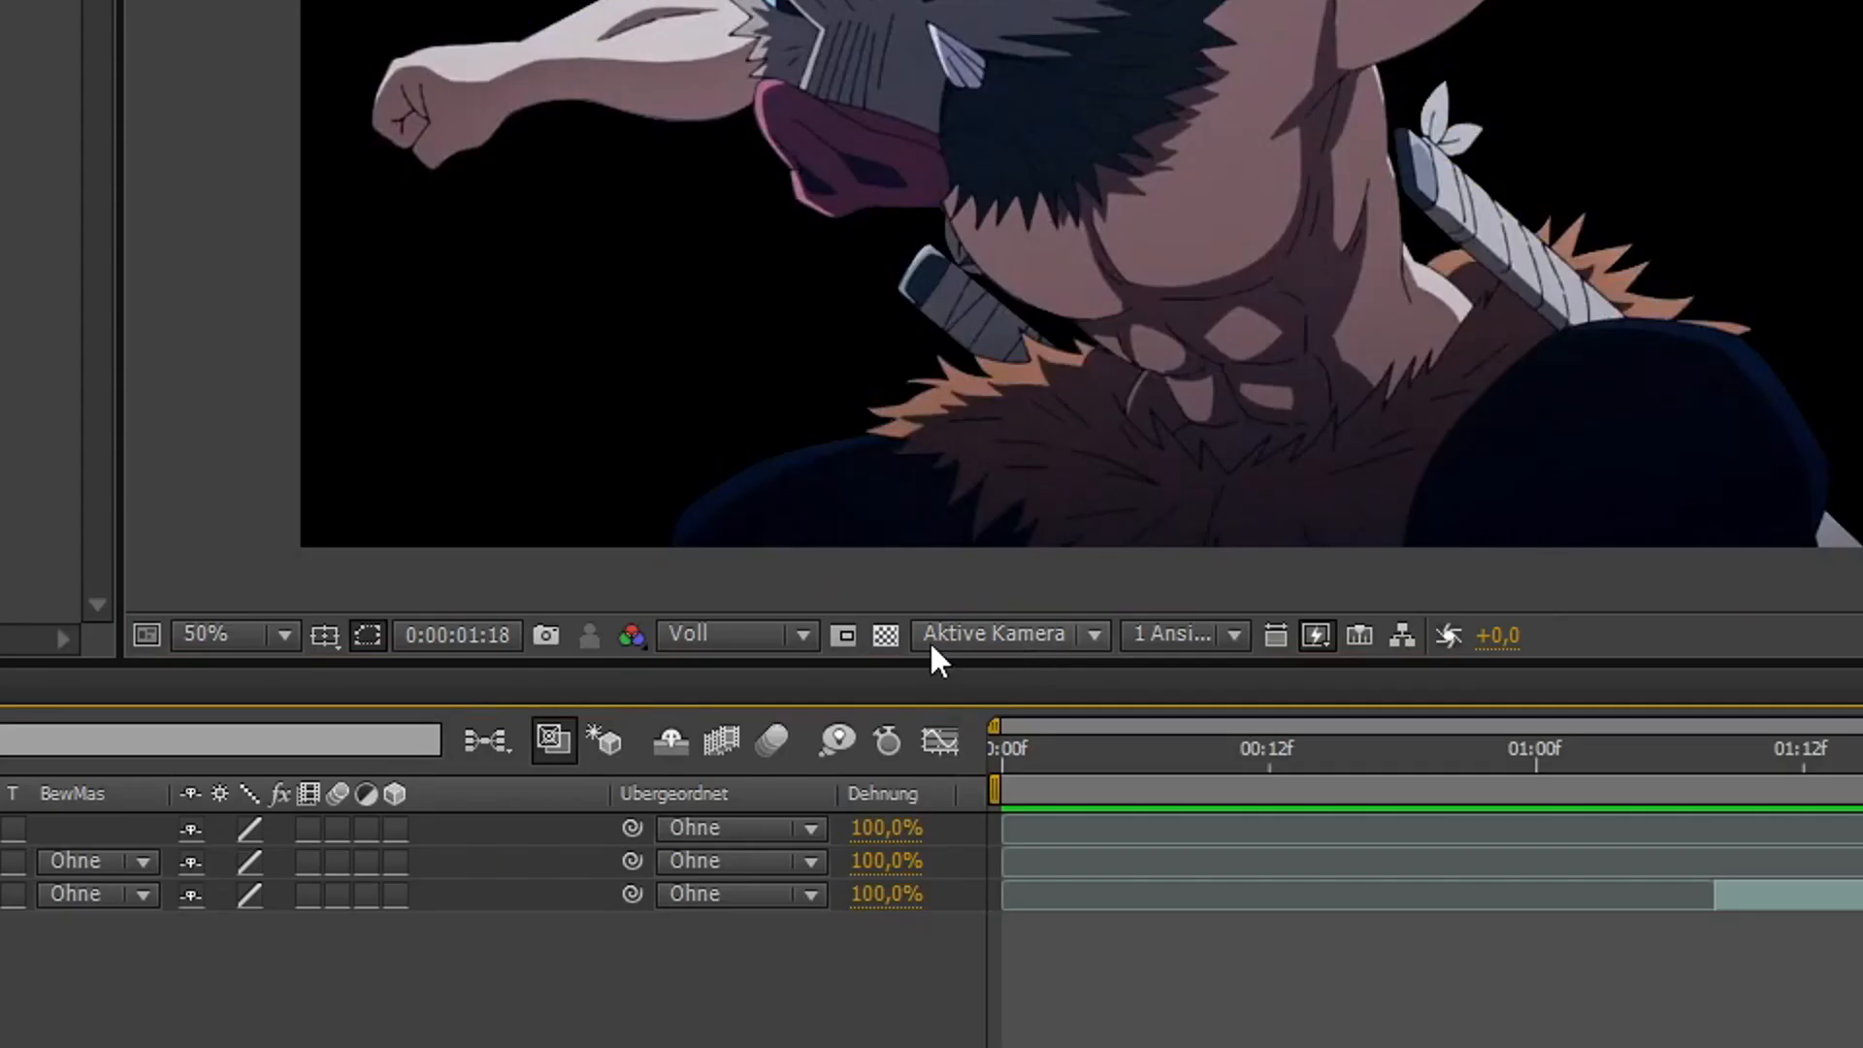
pyautogui.click(885, 635)
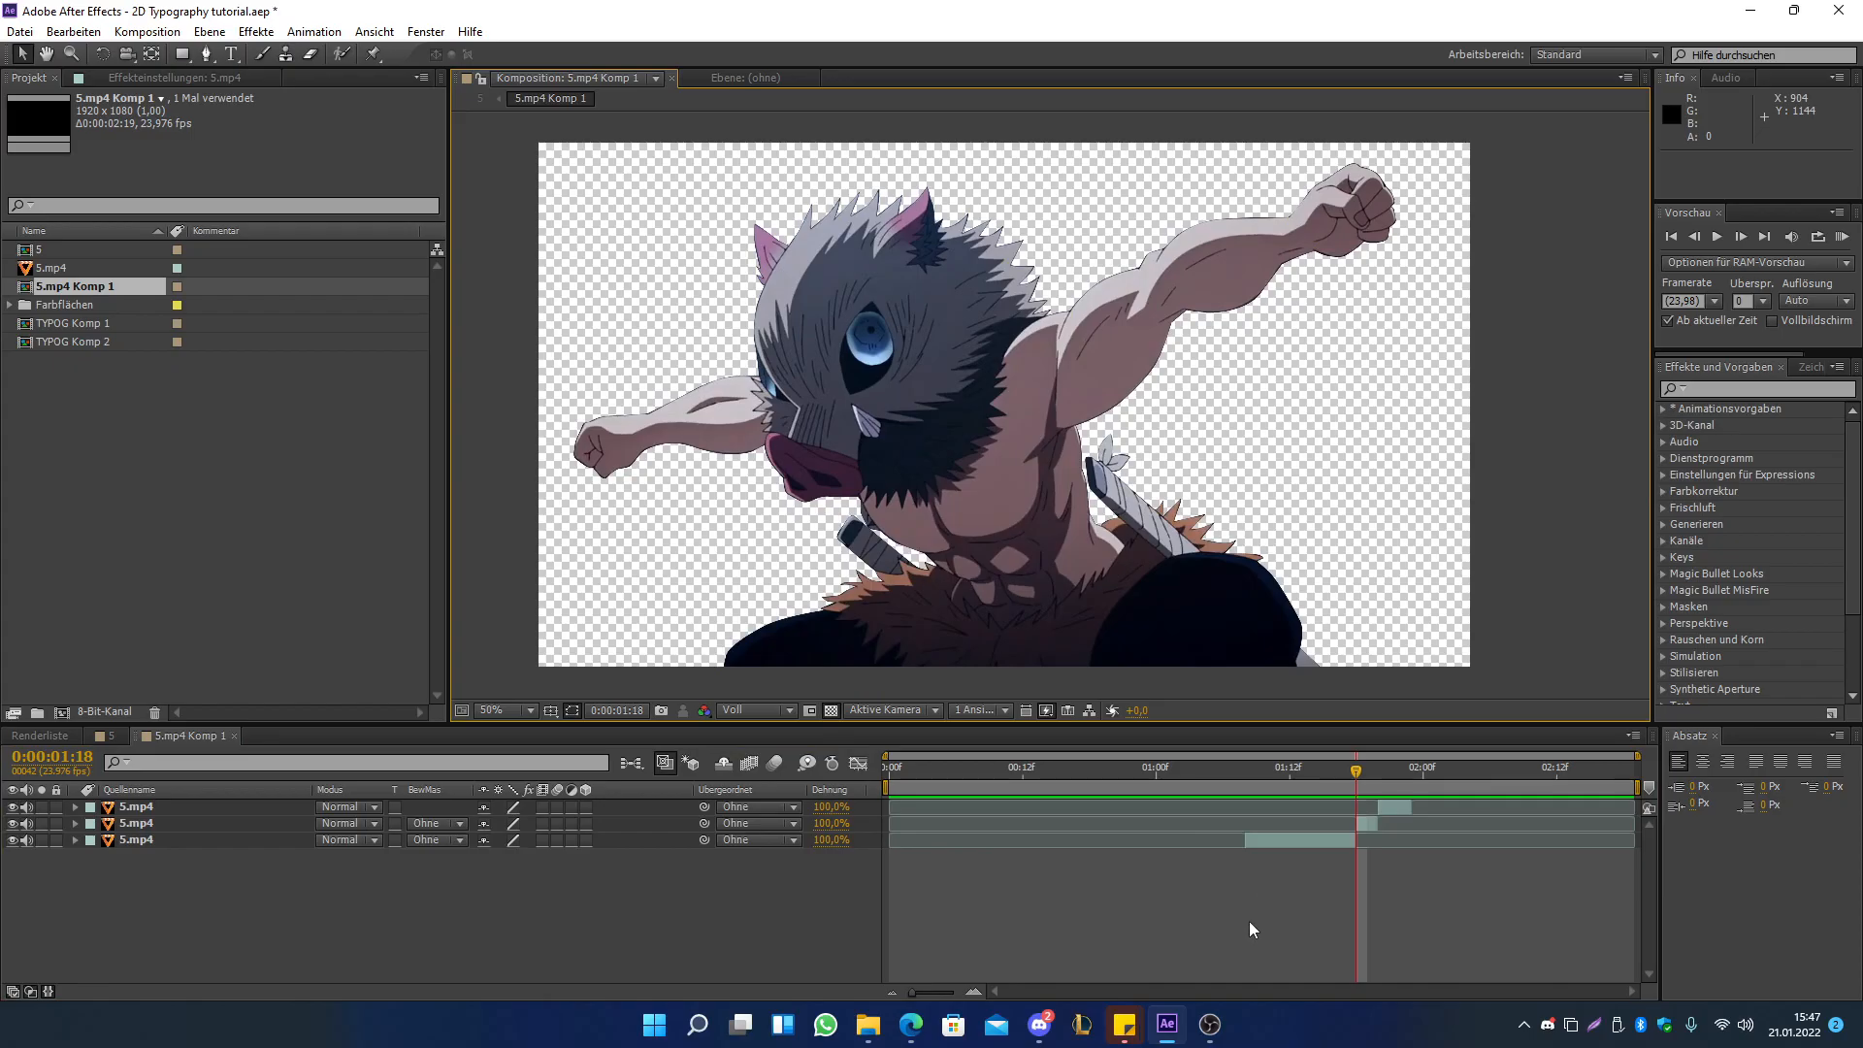
pyautogui.click(308, 831)
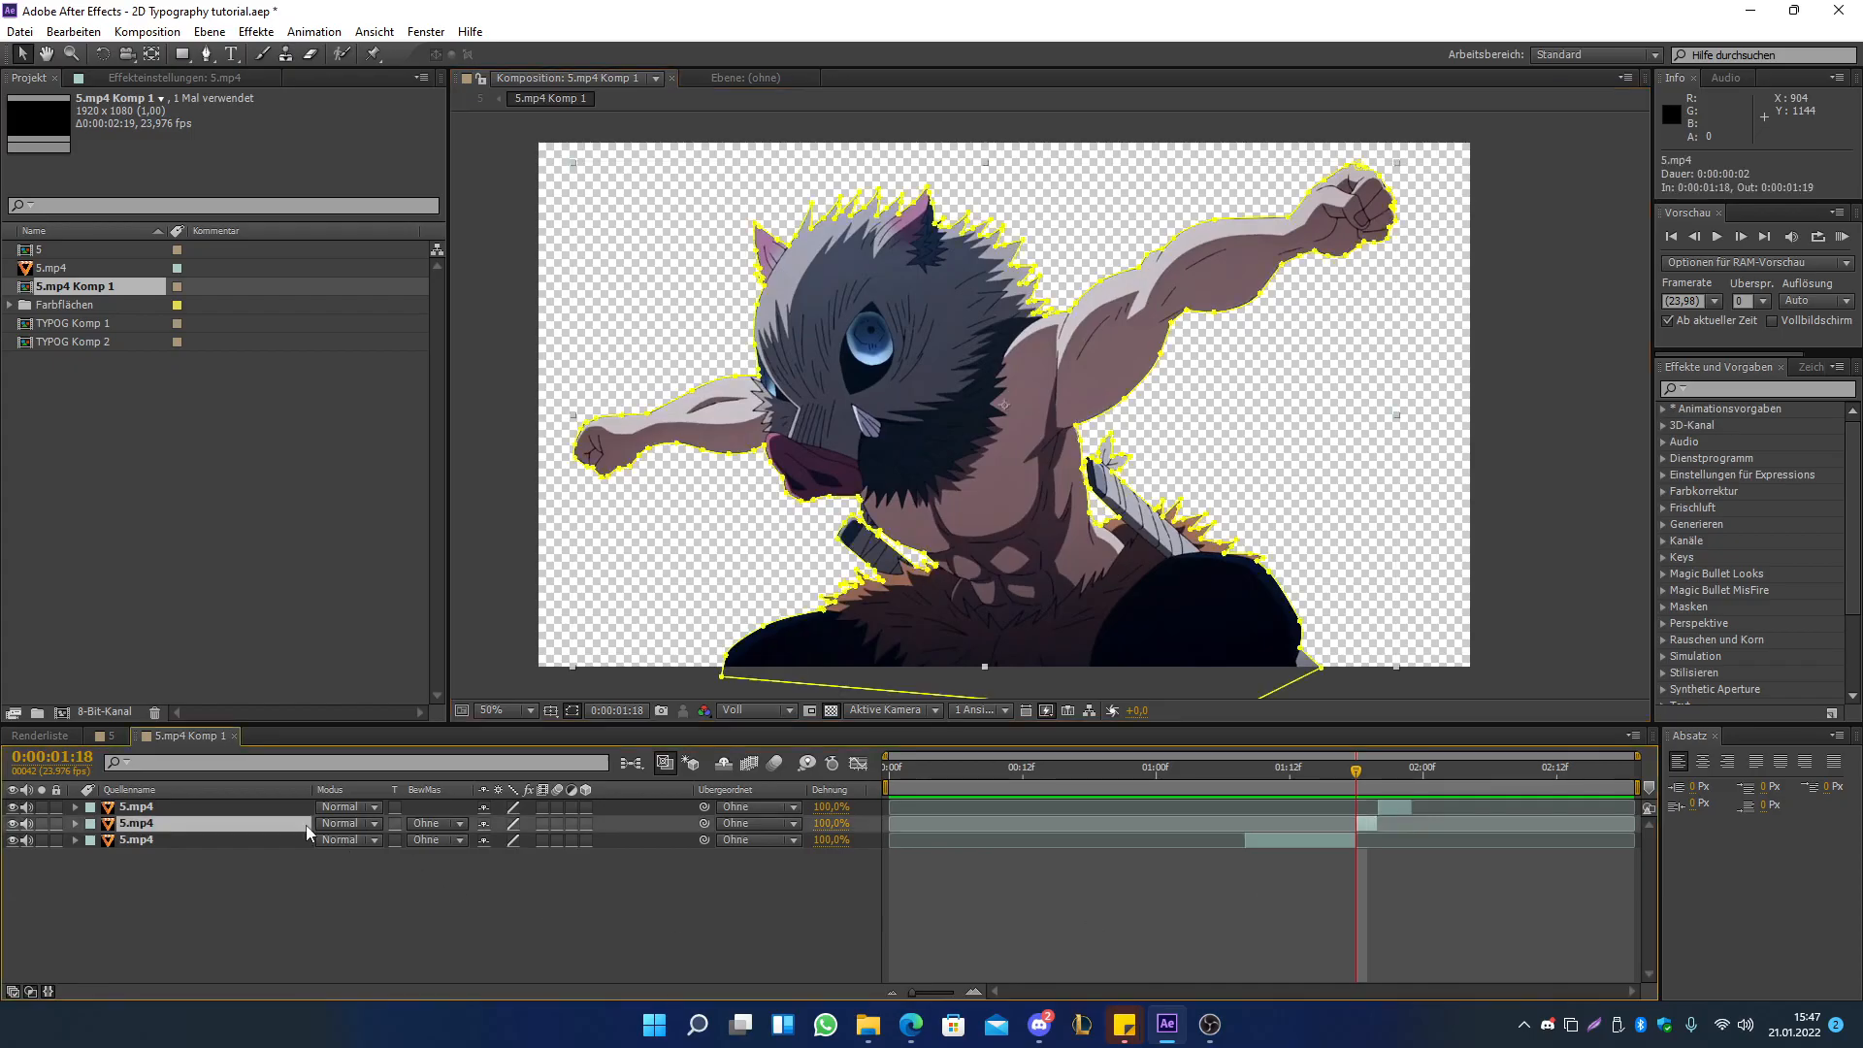
pyautogui.press('f')
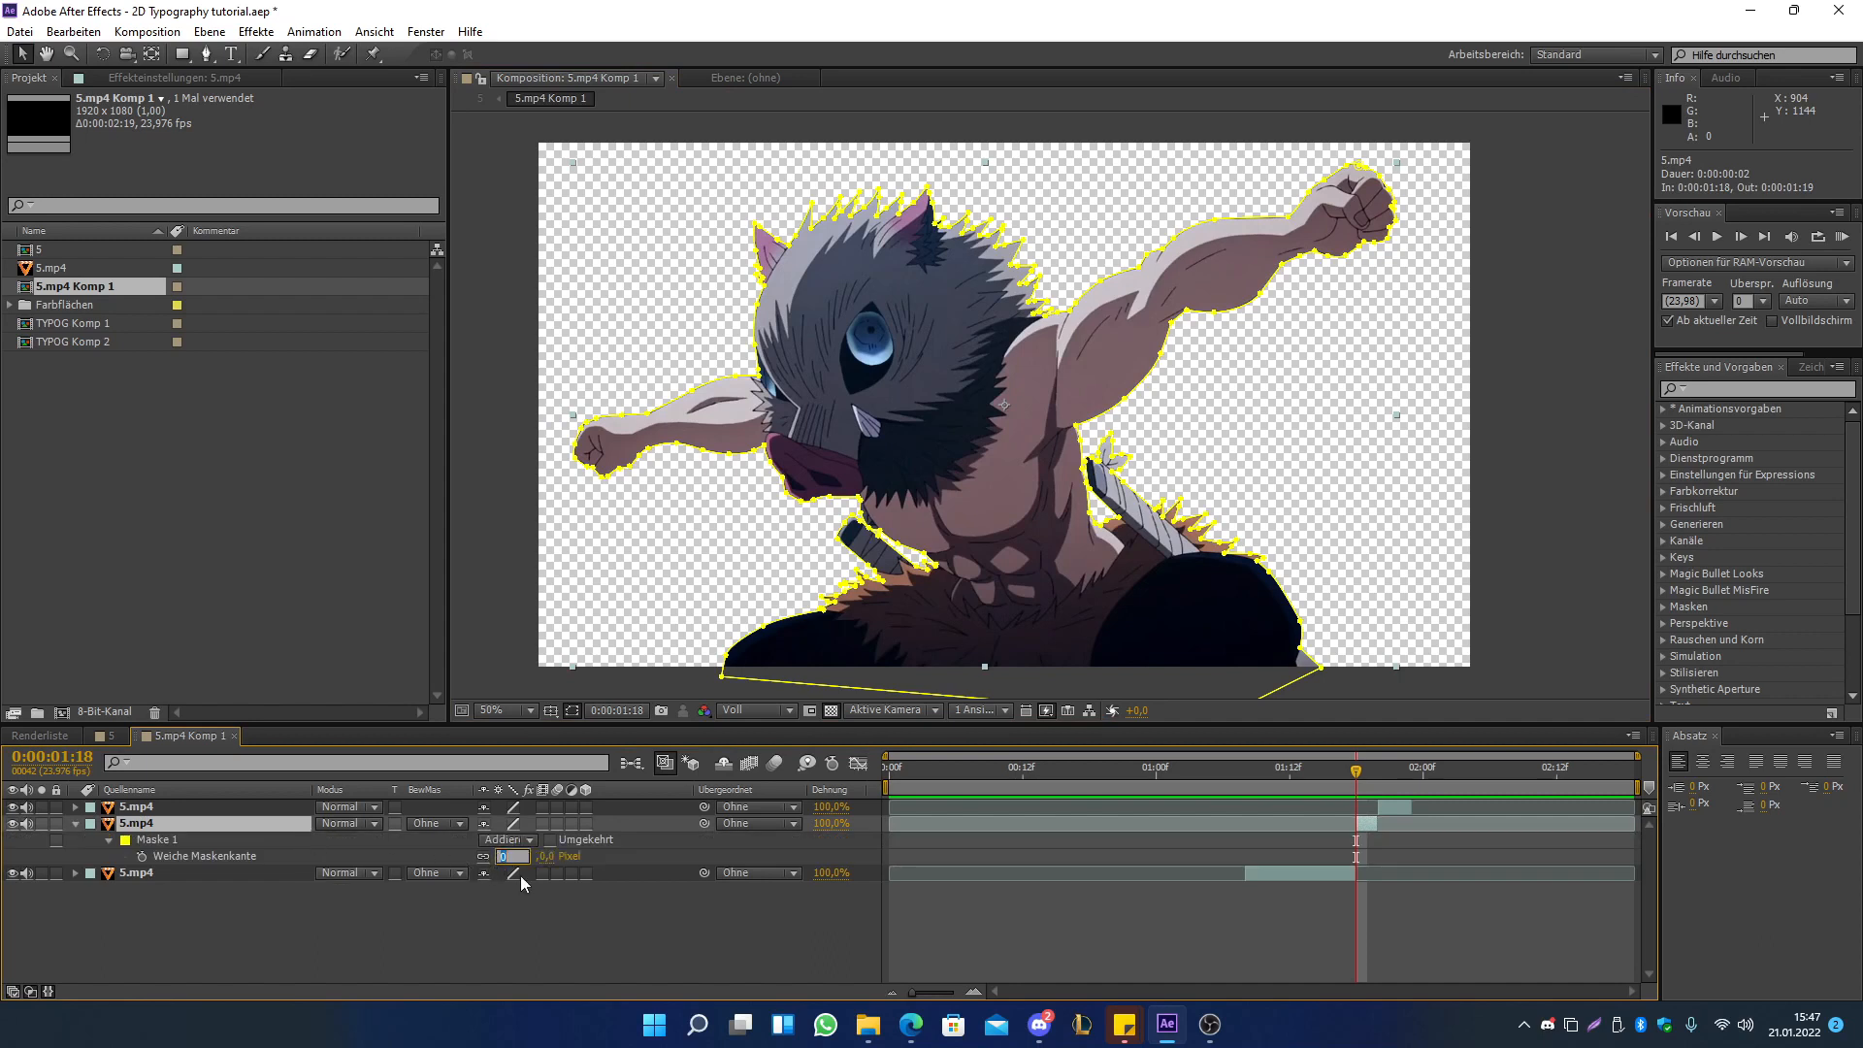
pyautogui.press('.')
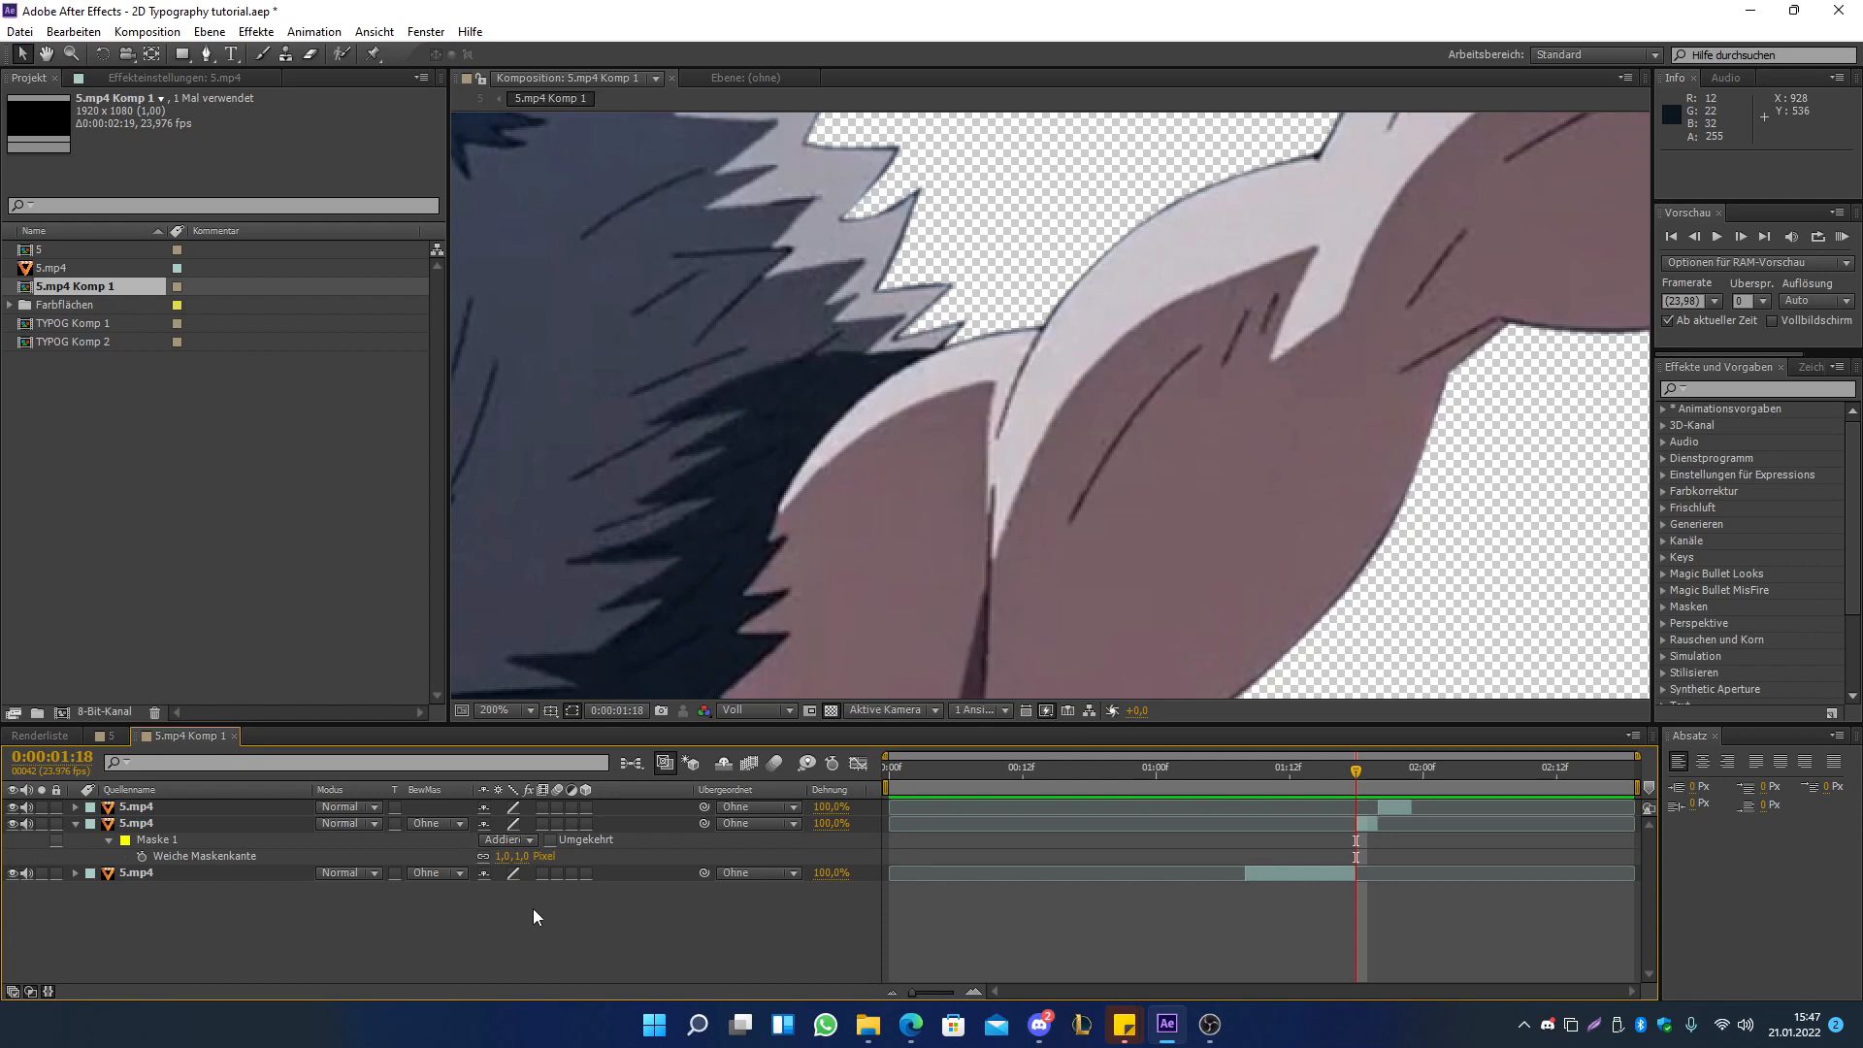
pyautogui.click(503, 856)
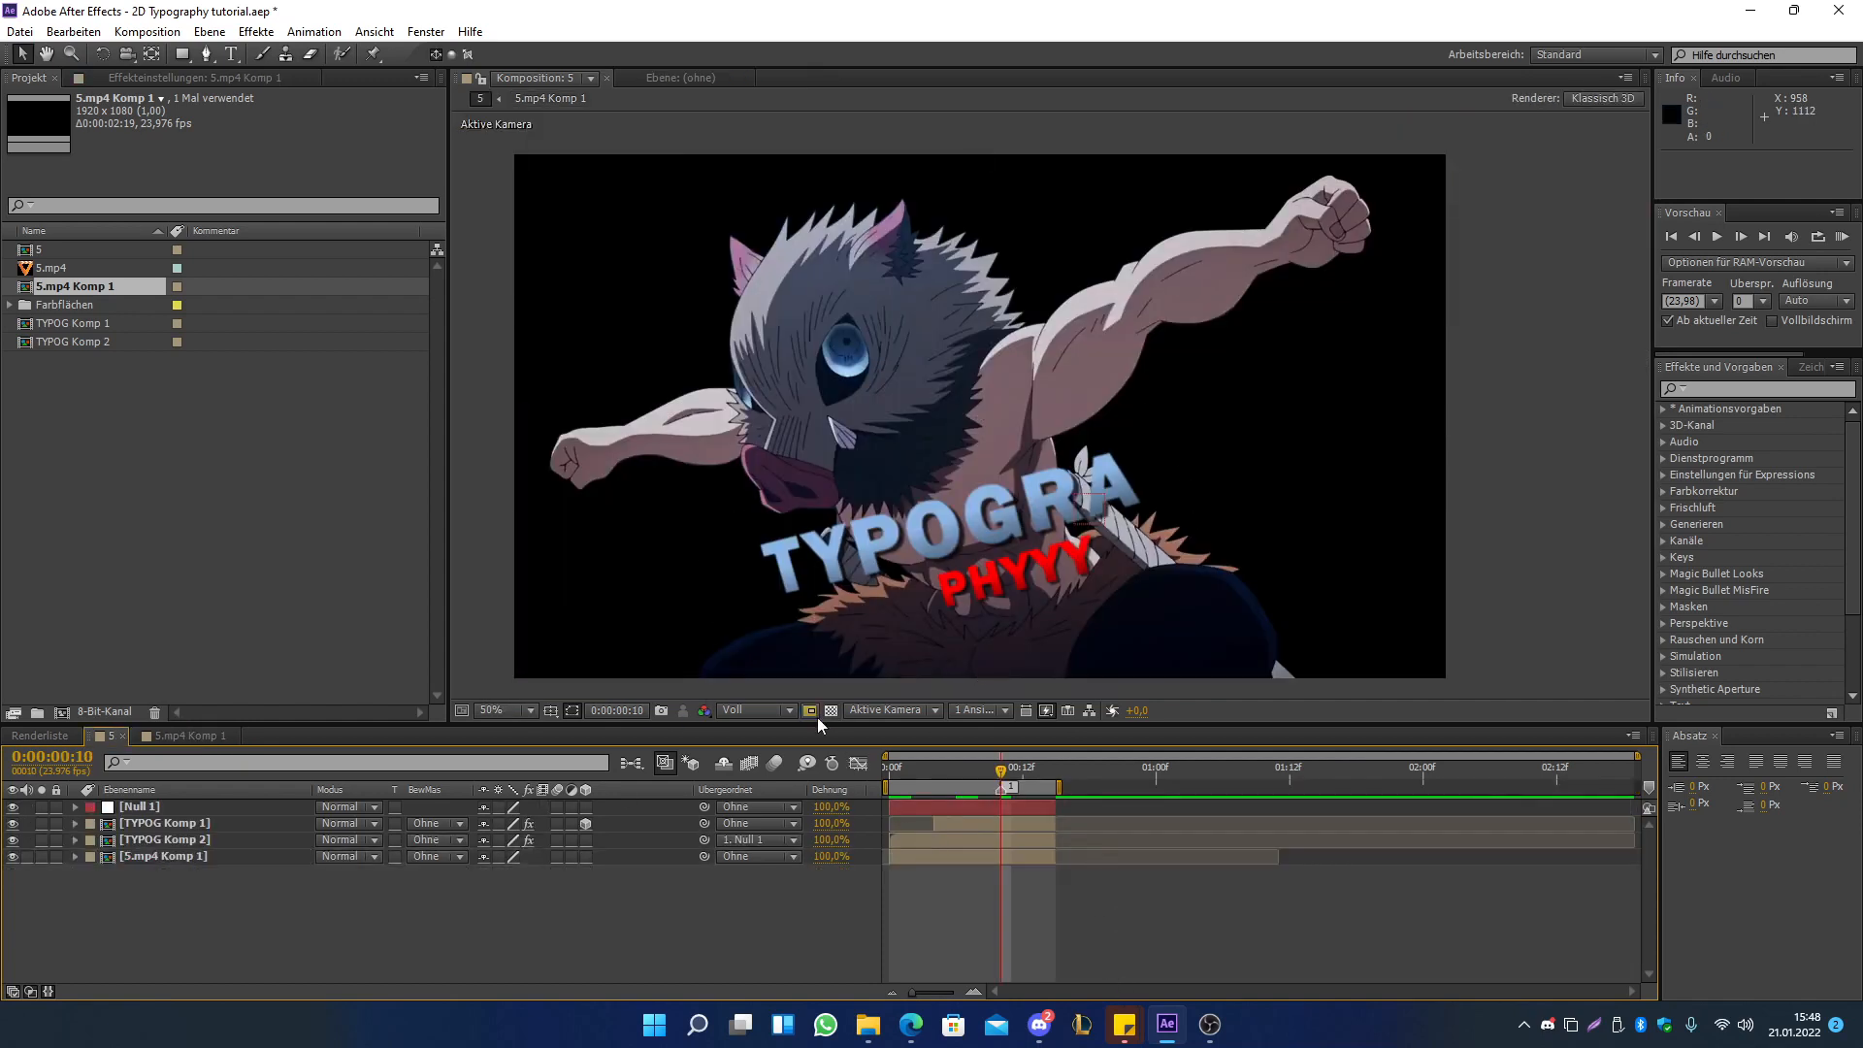
# - Turn on the transparency grid in composition 5 at the cut-out character's frame
pyautogui.click(830, 711)
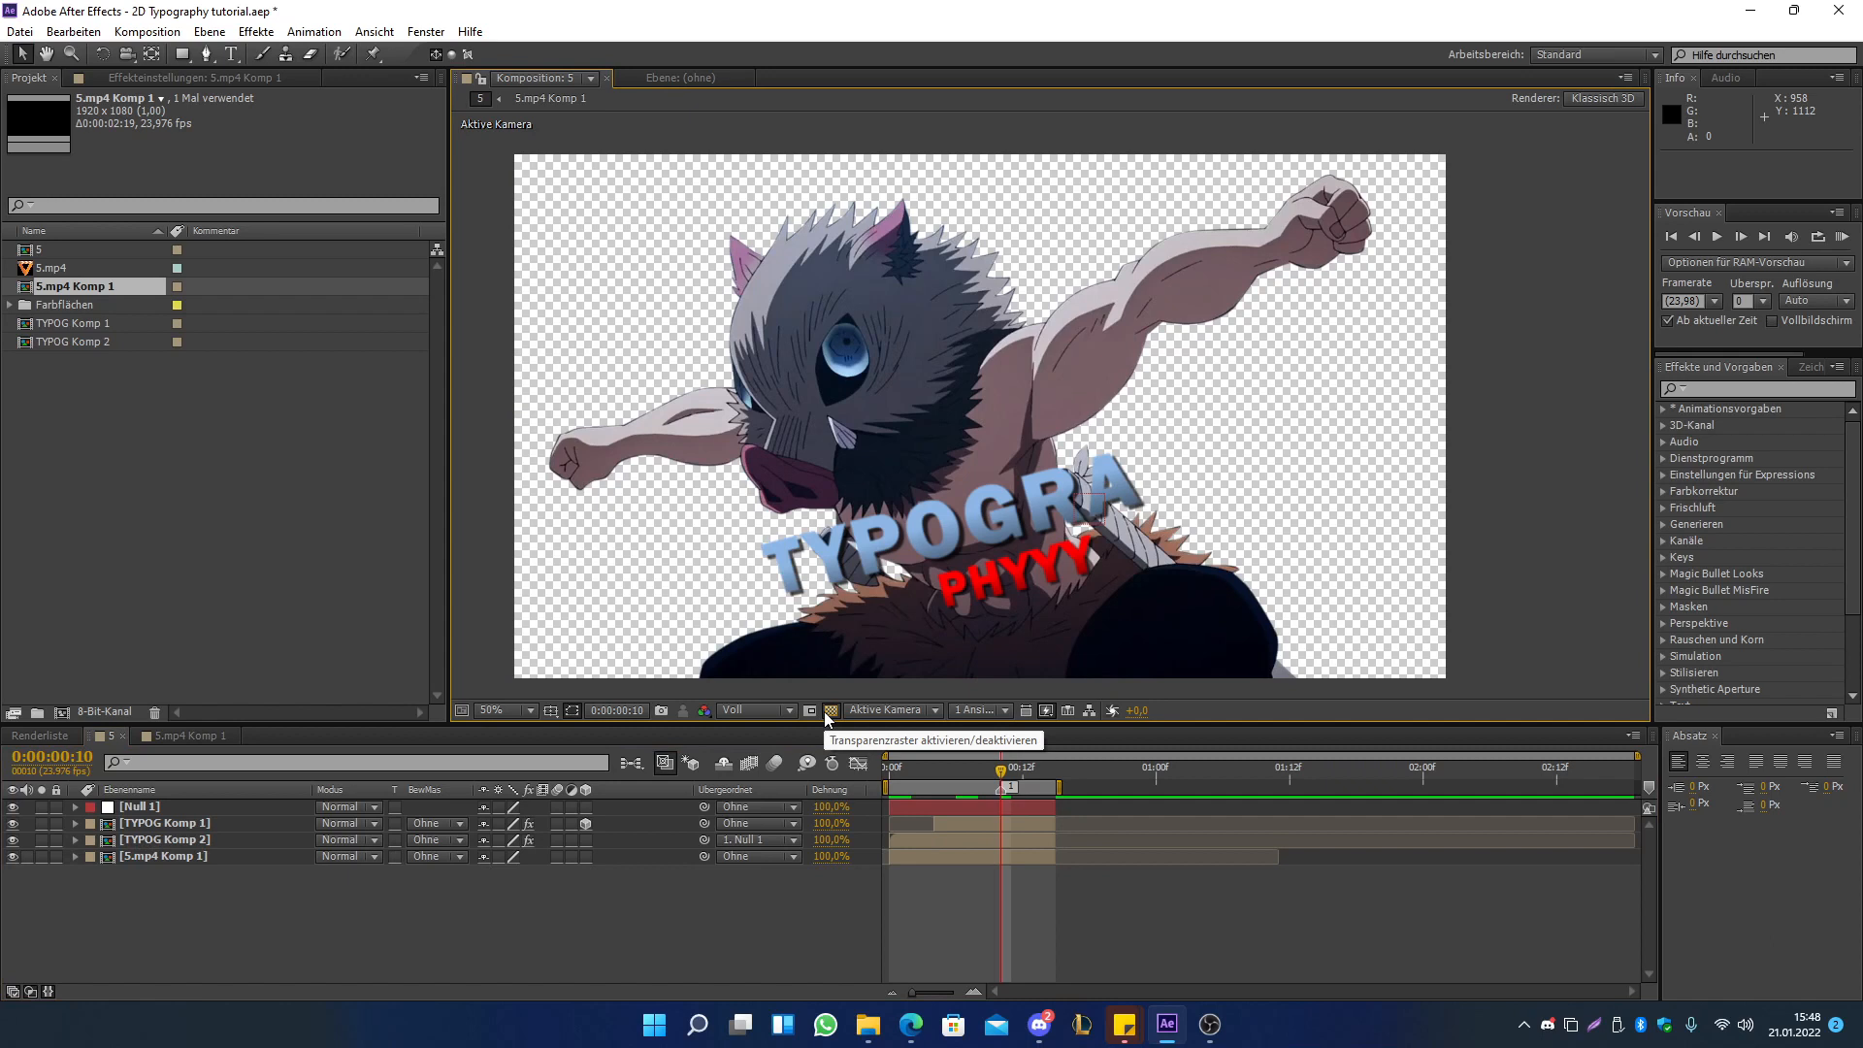
pyautogui.scroll(-1, 1360, 615)
pyautogui.scroll(1, 1359, 615)
pyautogui.moveTo(1360, 613); pyautogui.dragTo(1373, 625)
pyautogui.click(1239, 945)
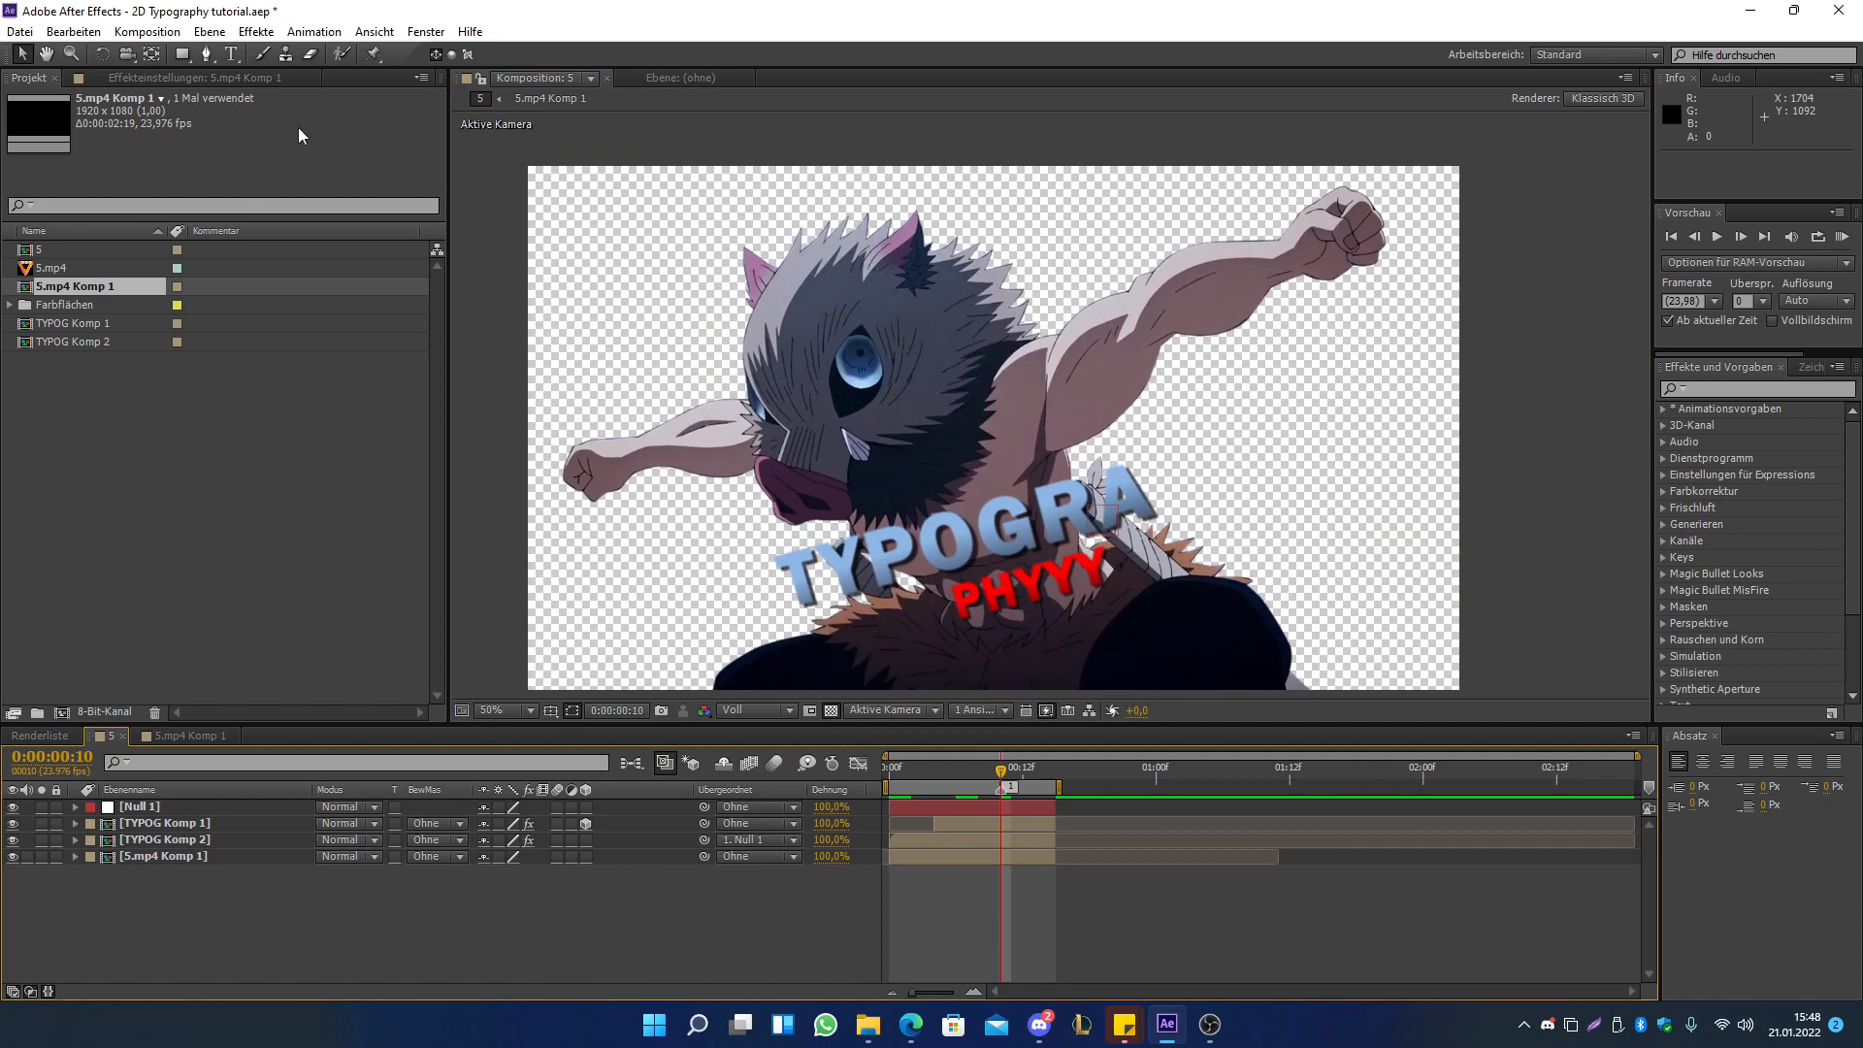
# - Add a black solid to composition 5, place it beneath the 5.mp4 Komp 1 layer and scale it to 111%
pyautogui.click(211, 32)
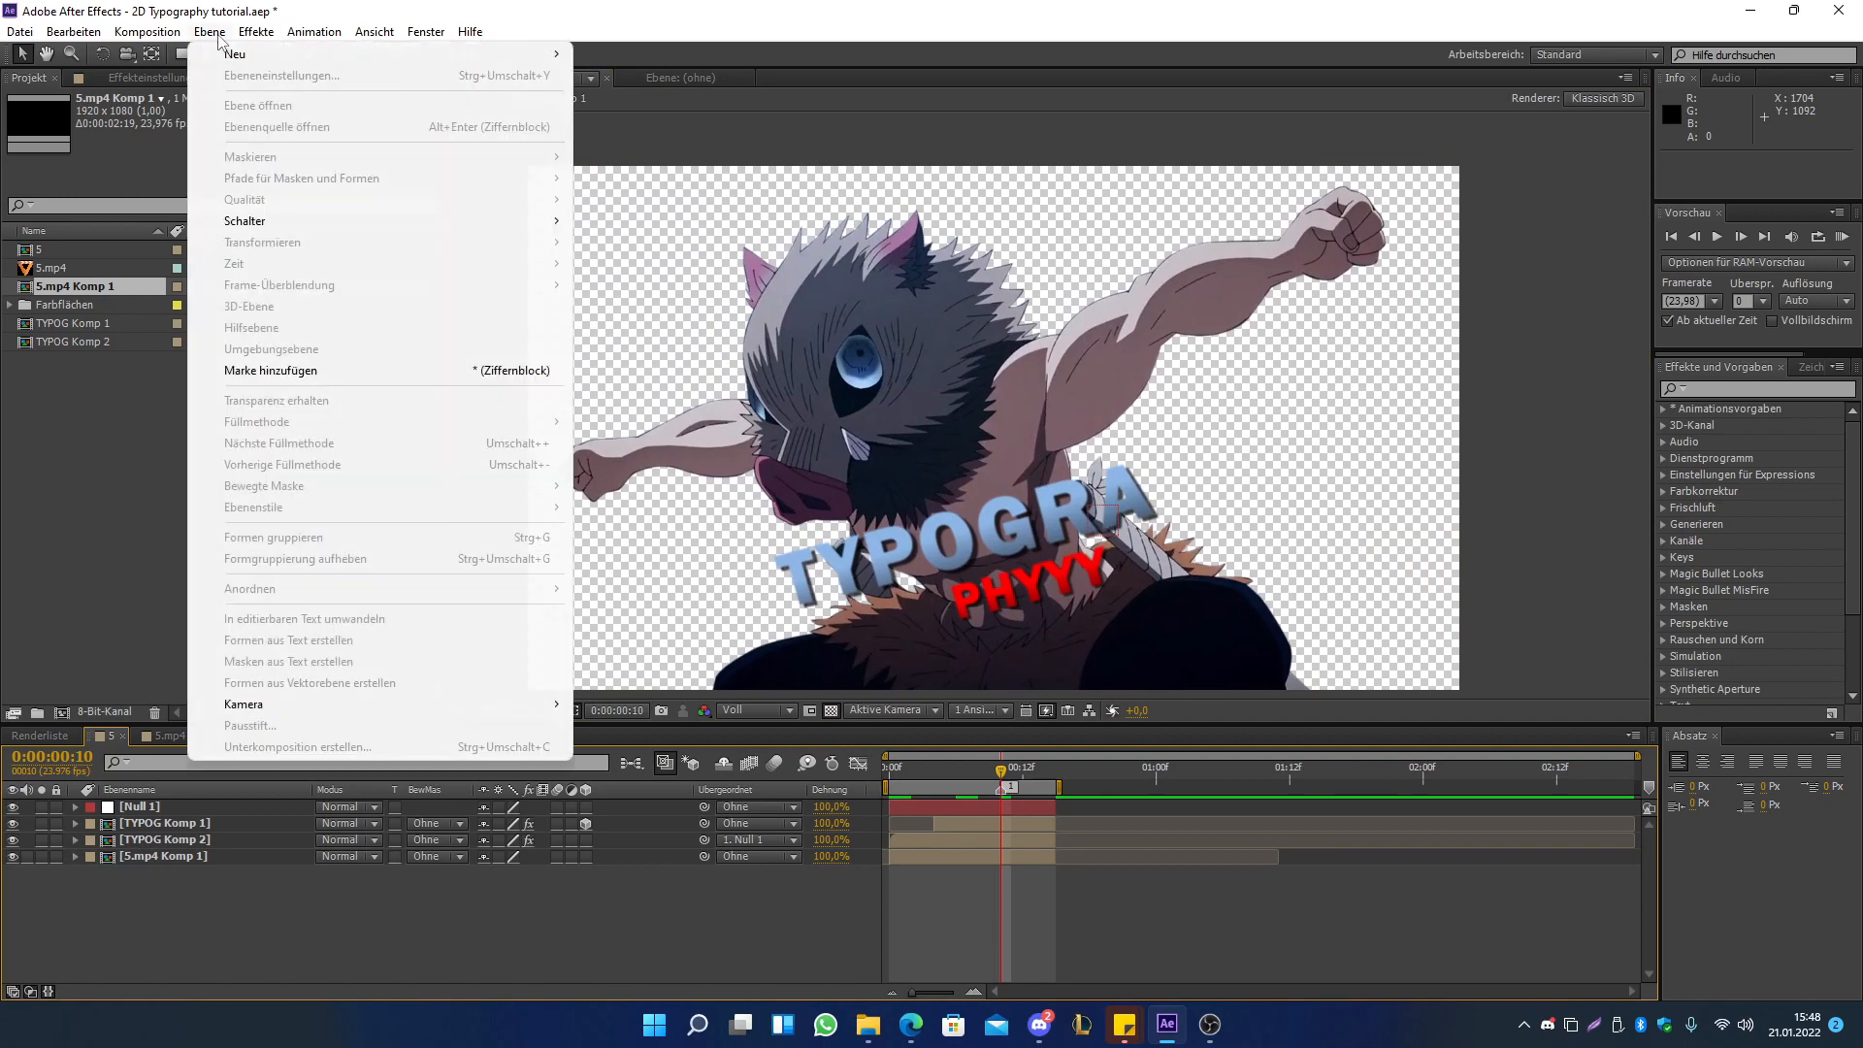
pyautogui.moveTo(233, 53)
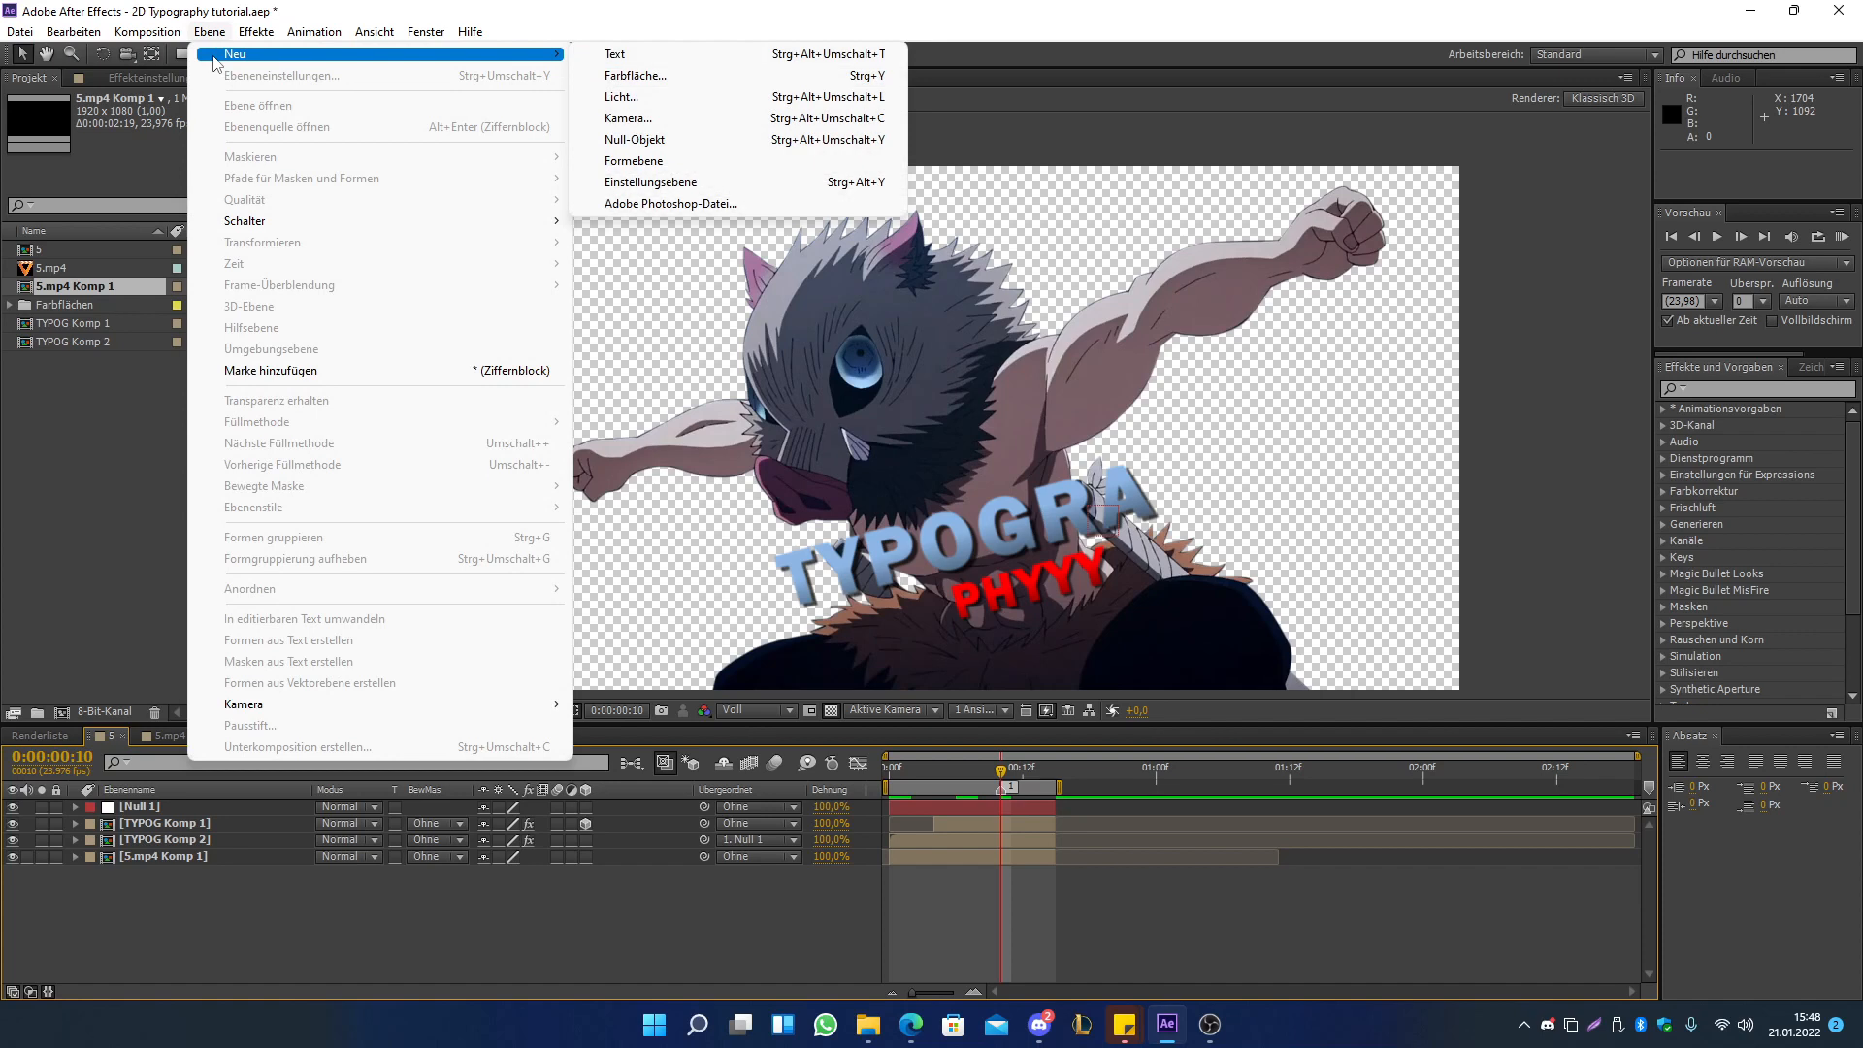
pyautogui.click(665, 77)
pyautogui.press('Return')
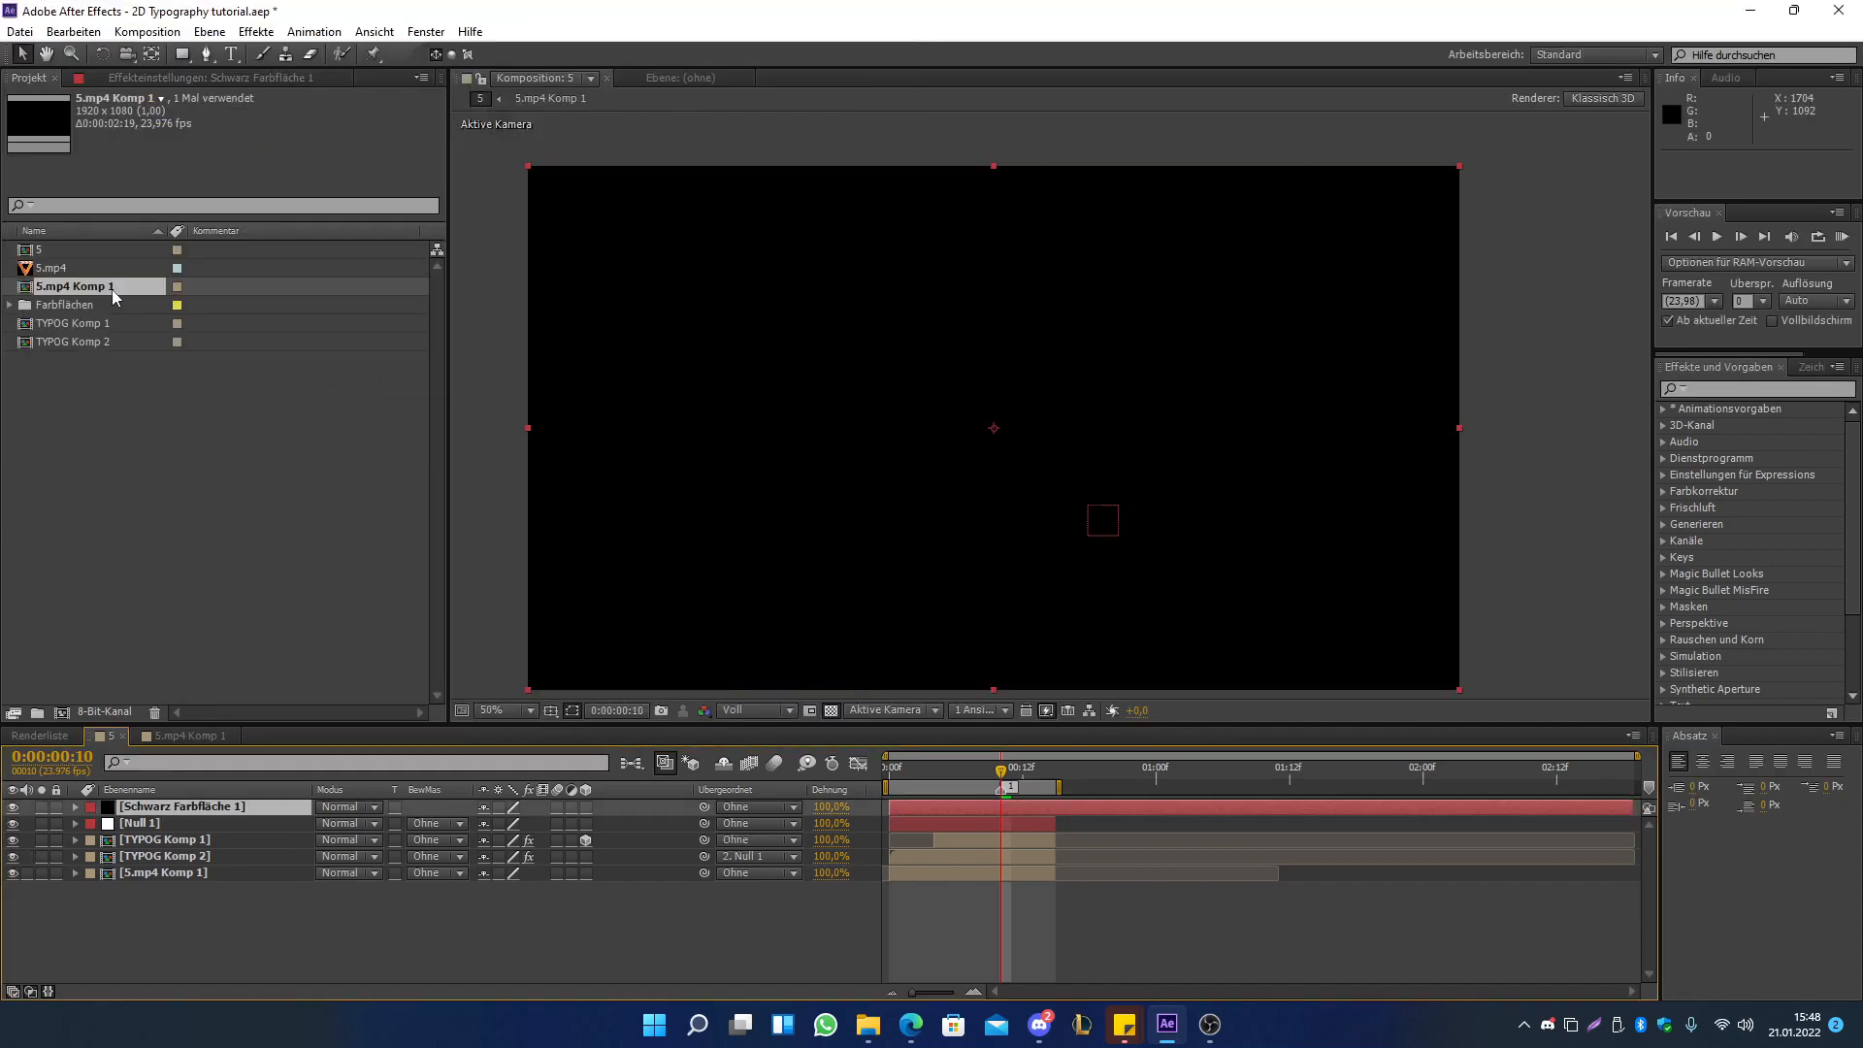
pyautogui.moveTo(165, 807); pyautogui.dragTo(170, 881)
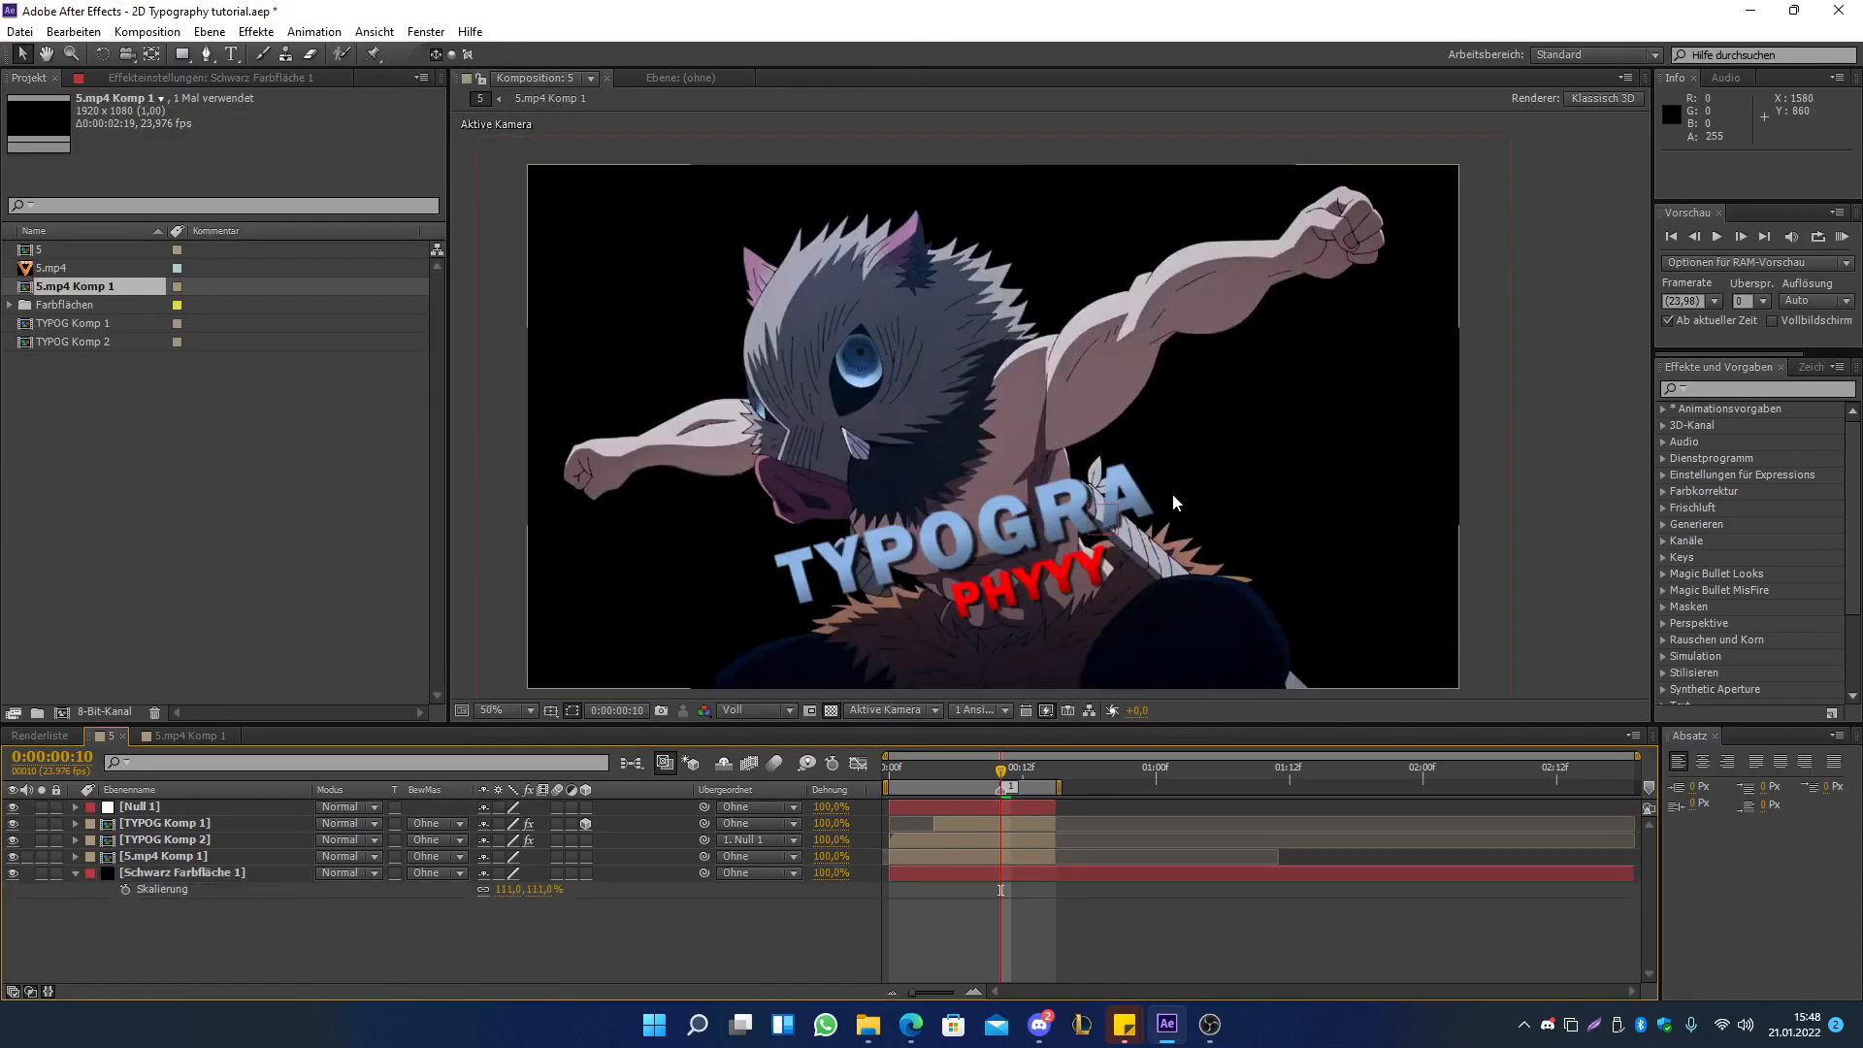
# - Search the effects for "flare" and apply Optical Flares to the black solid
pyautogui.click(1718, 389)
pyautogui.write('flare')
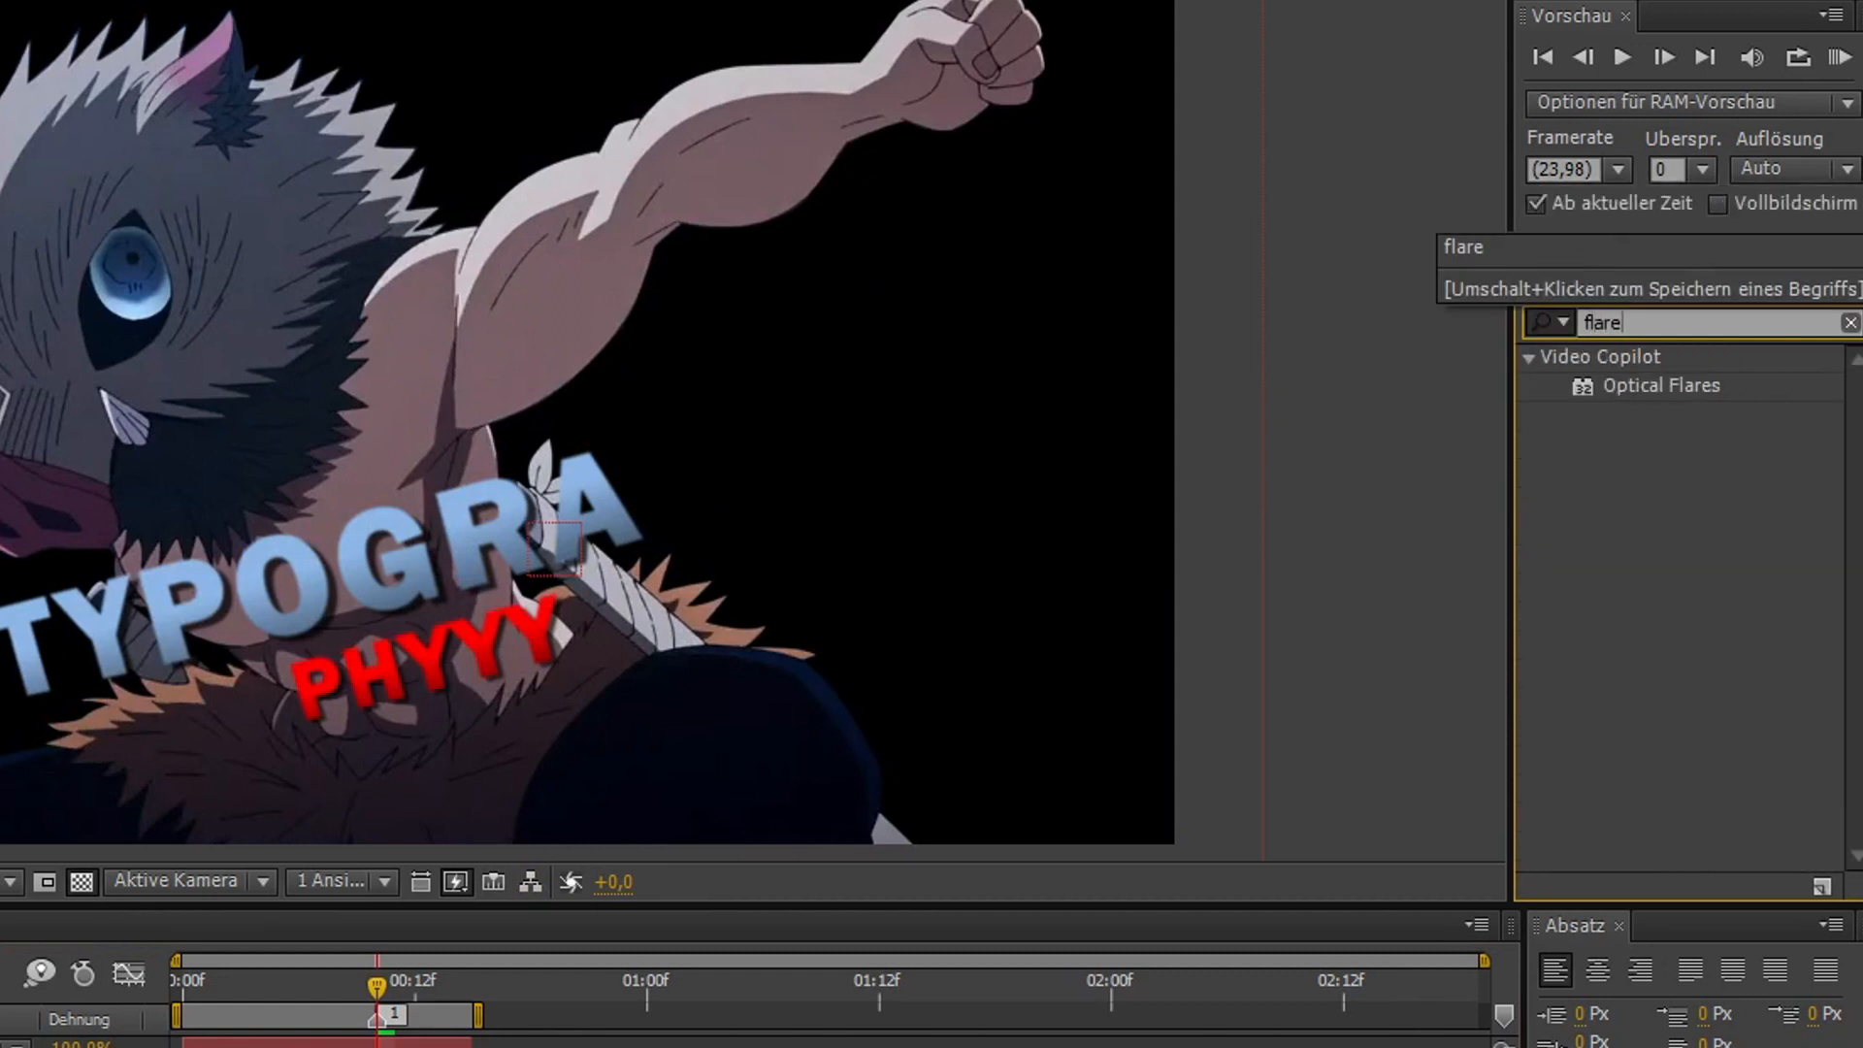
pyautogui.moveTo(1646, 387); pyautogui.dragTo(194, 881)
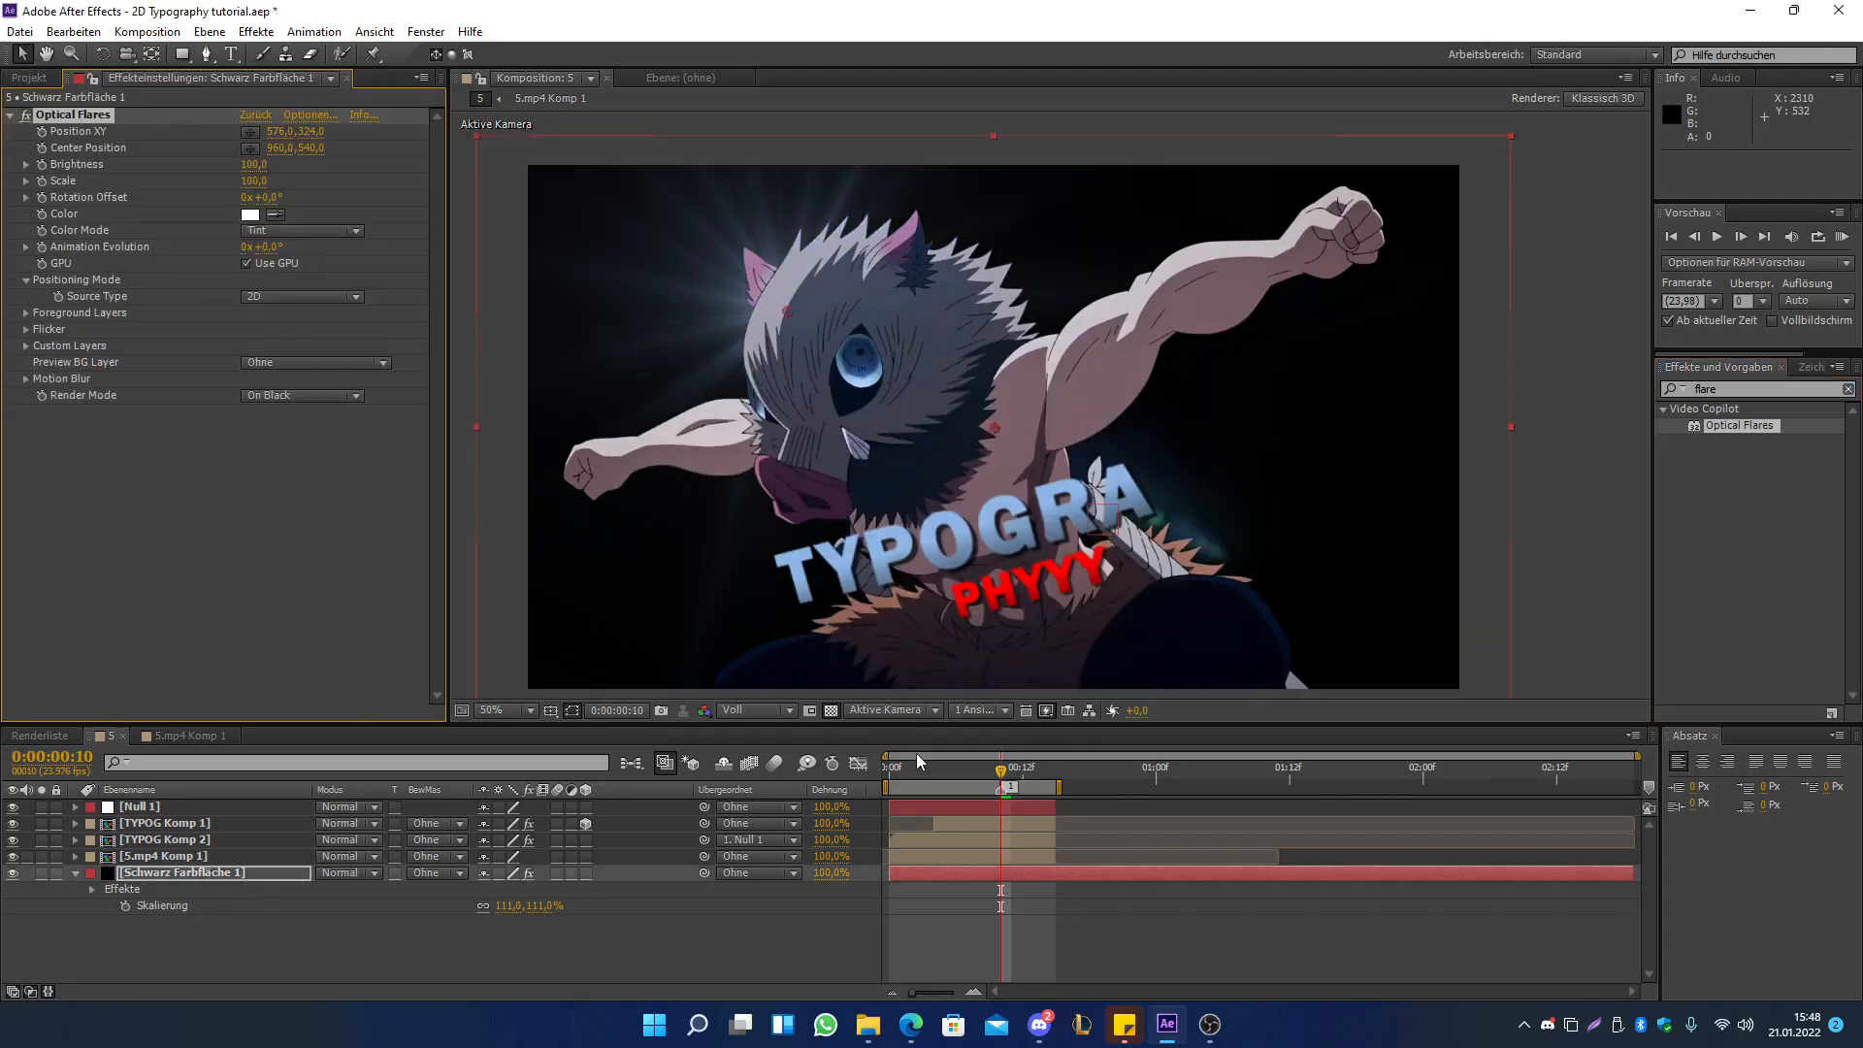
# - Open the Optical Flares options and clear all elements of the default flare from the stack
pyautogui.click(314, 116)
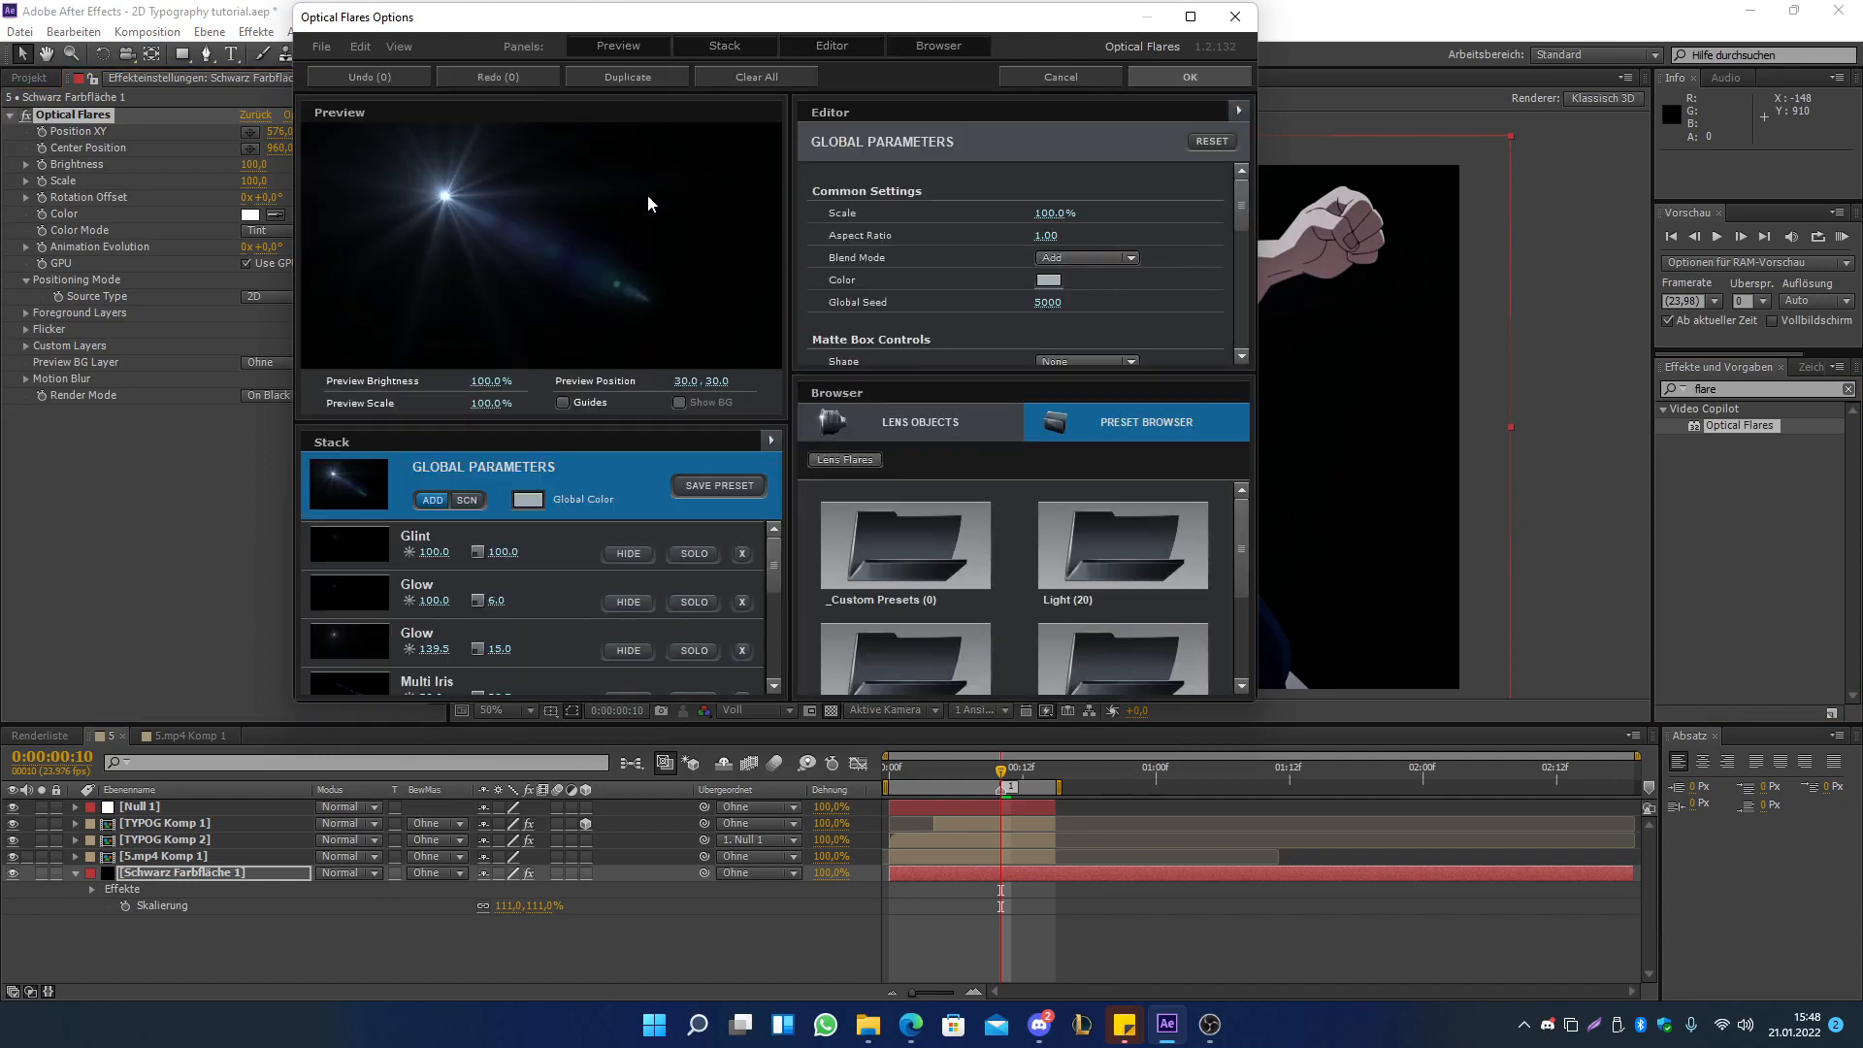
pyautogui.click(789, 83)
pyautogui.click(703, 384)
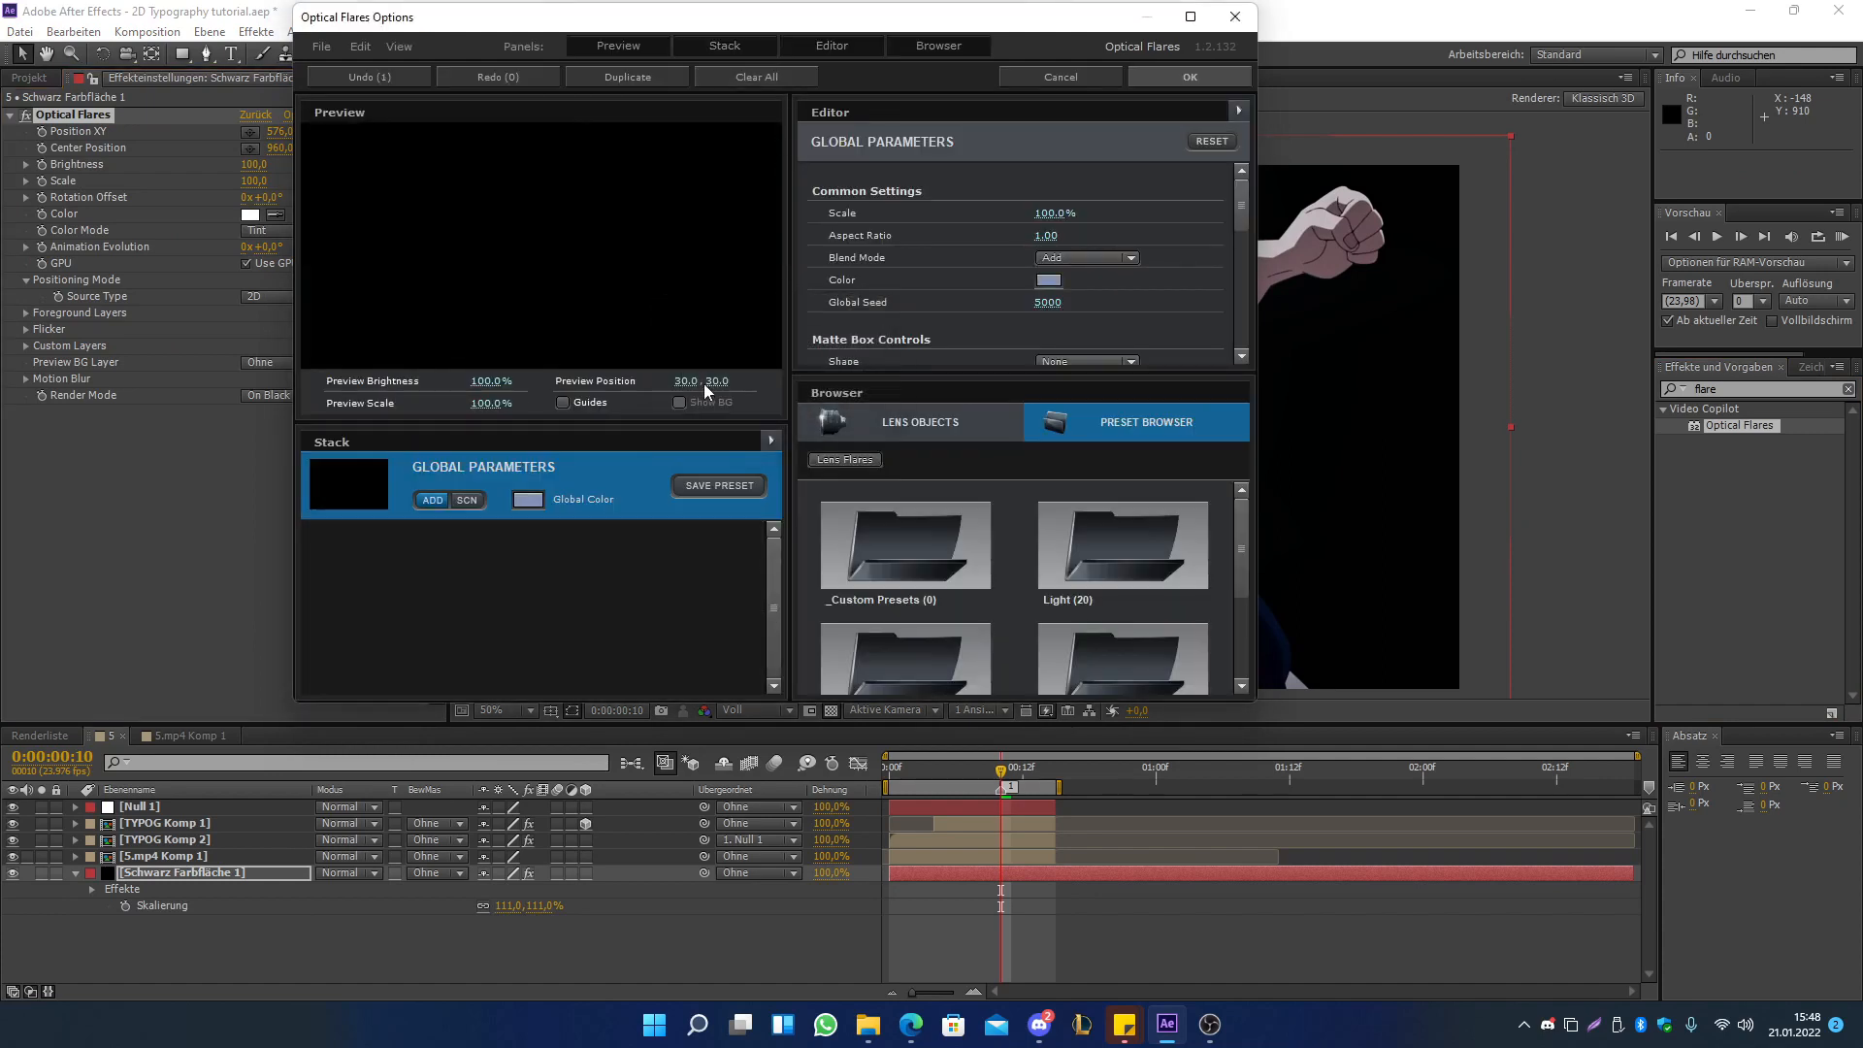
# - Build the flare from the basic Glow lens object, centre it in the preview and accept the Optical Flares options
pyautogui.click(941, 427)
pyautogui.click(889, 533)
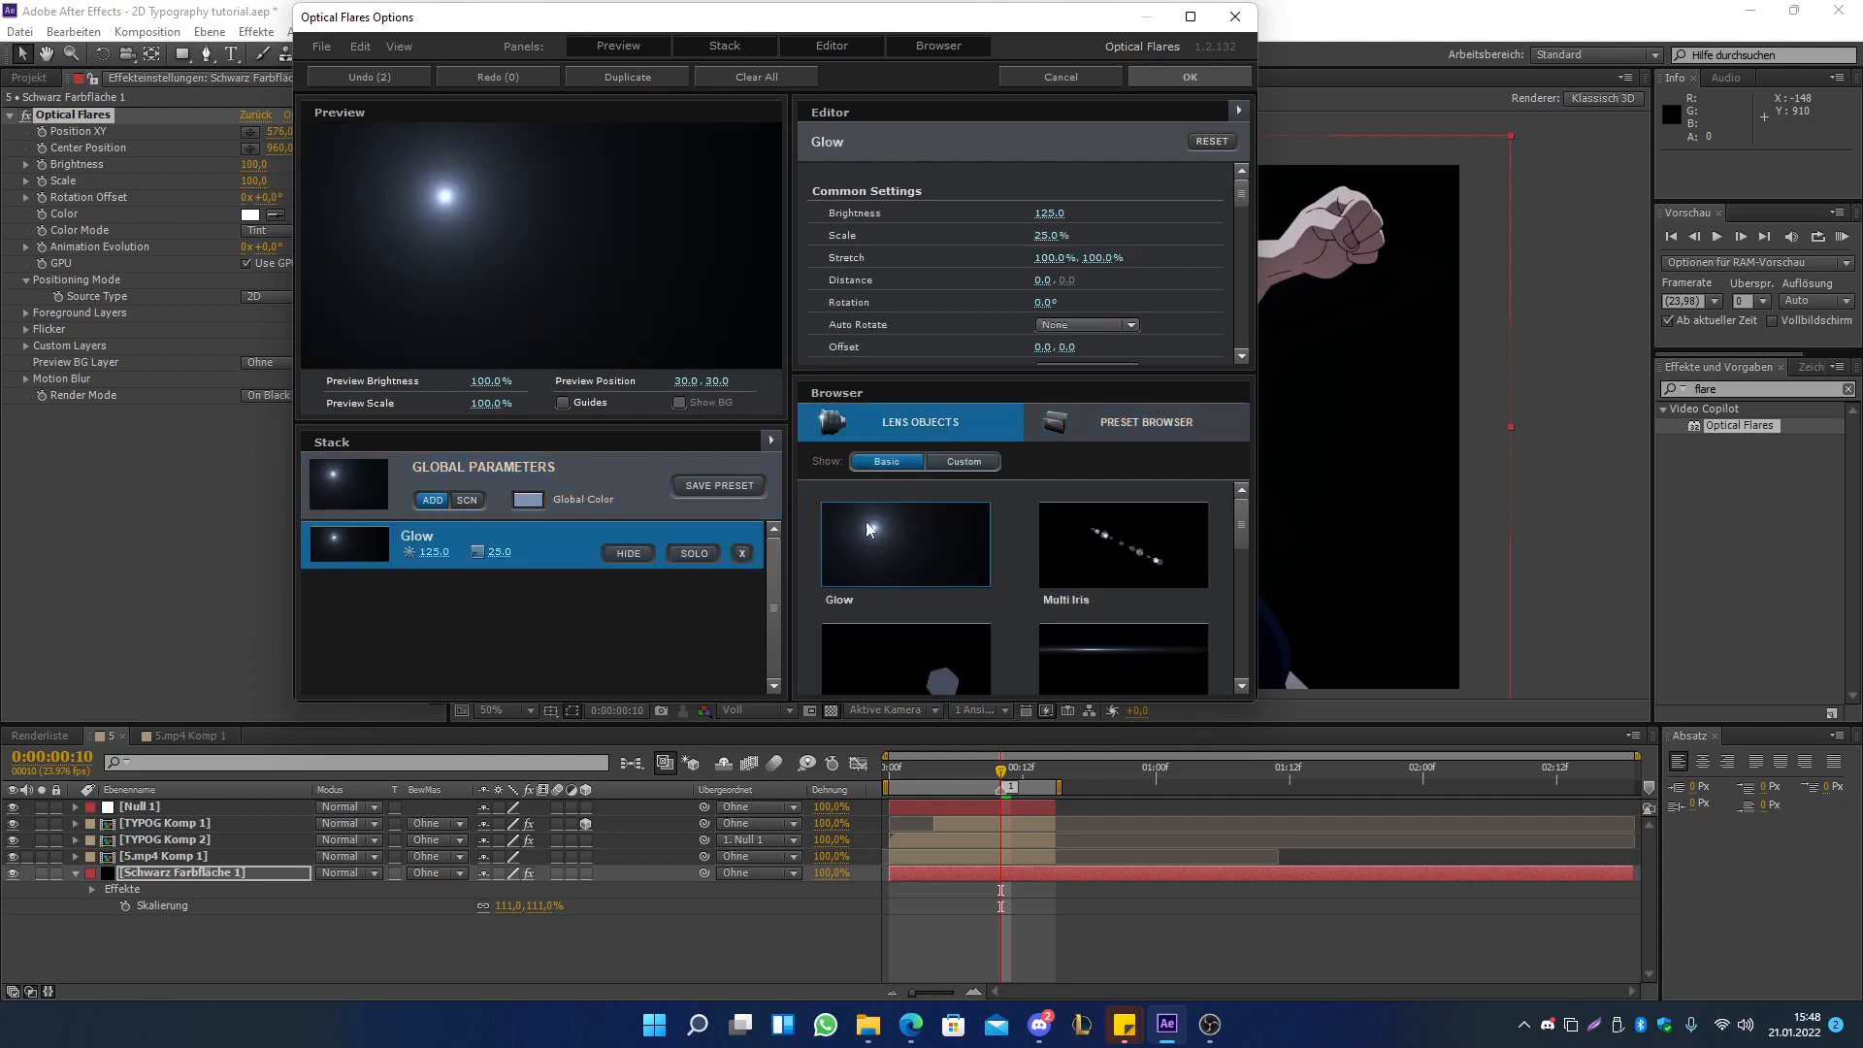
pyautogui.moveTo(439, 199); pyautogui.dragTo(557, 242)
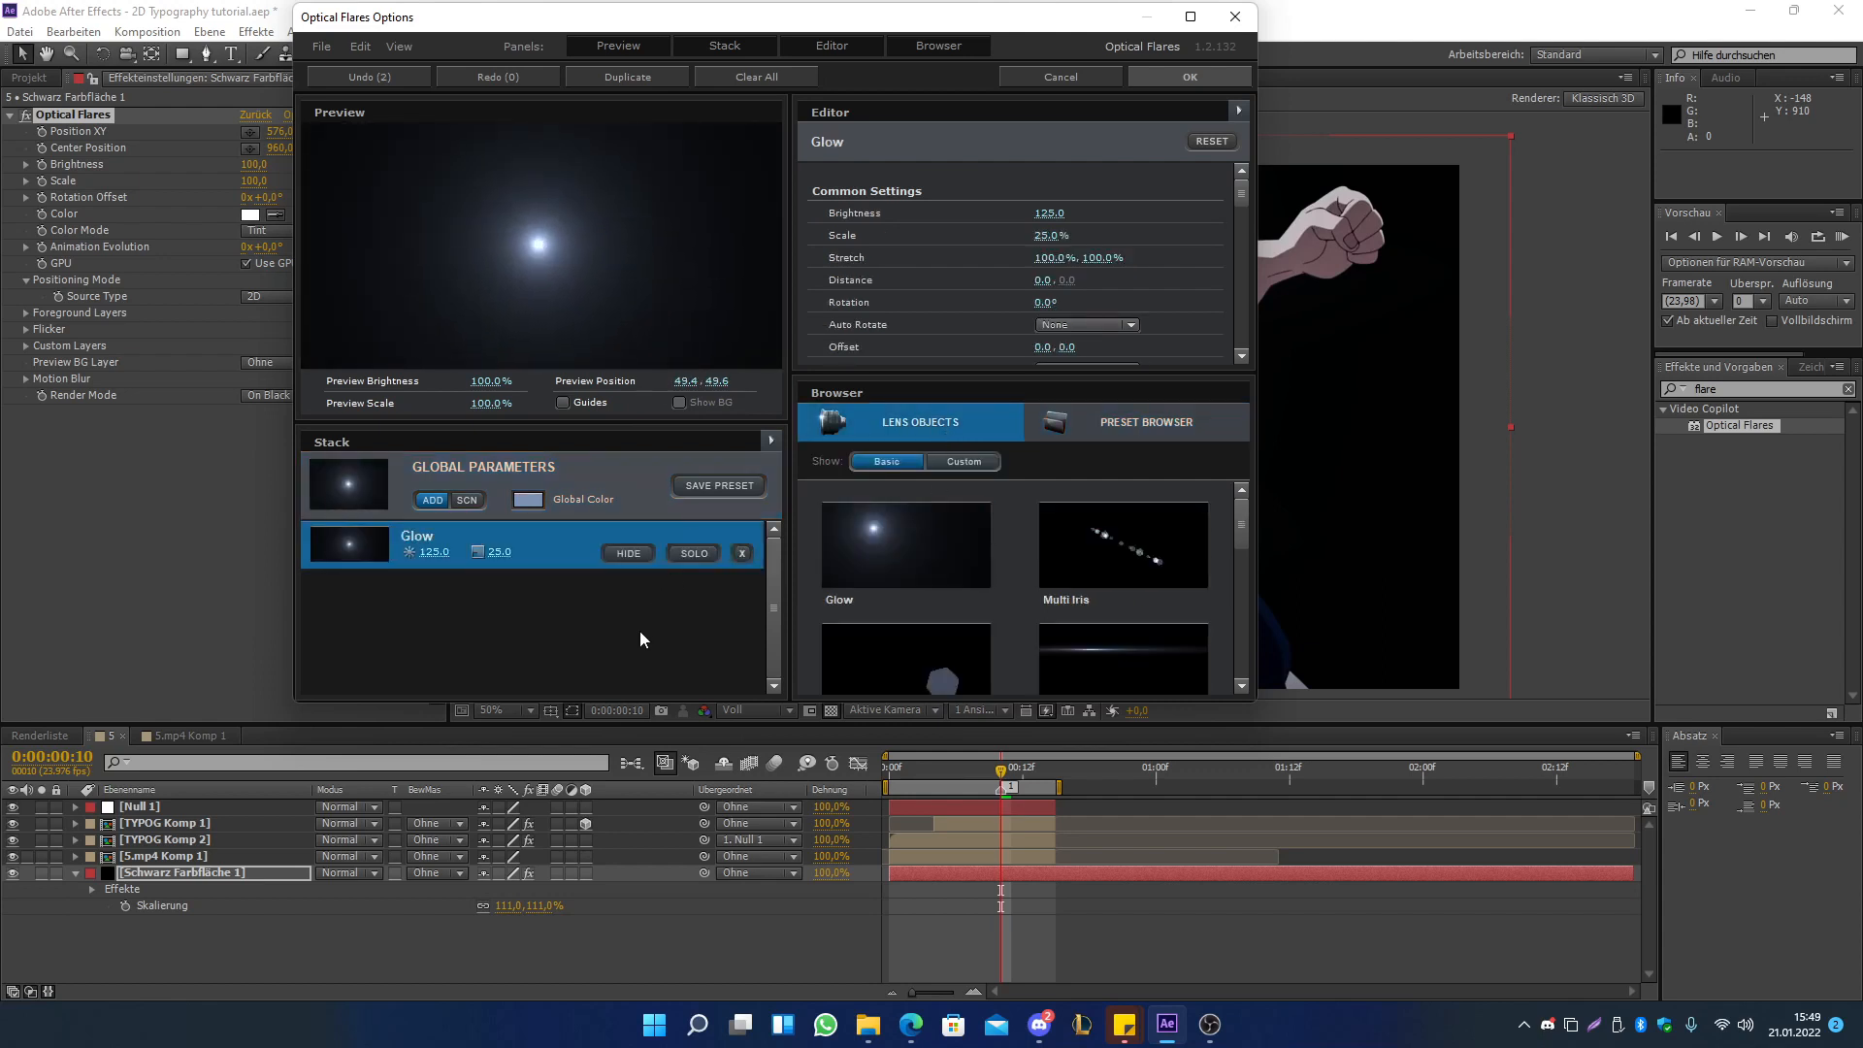
pyautogui.click(1203, 79)
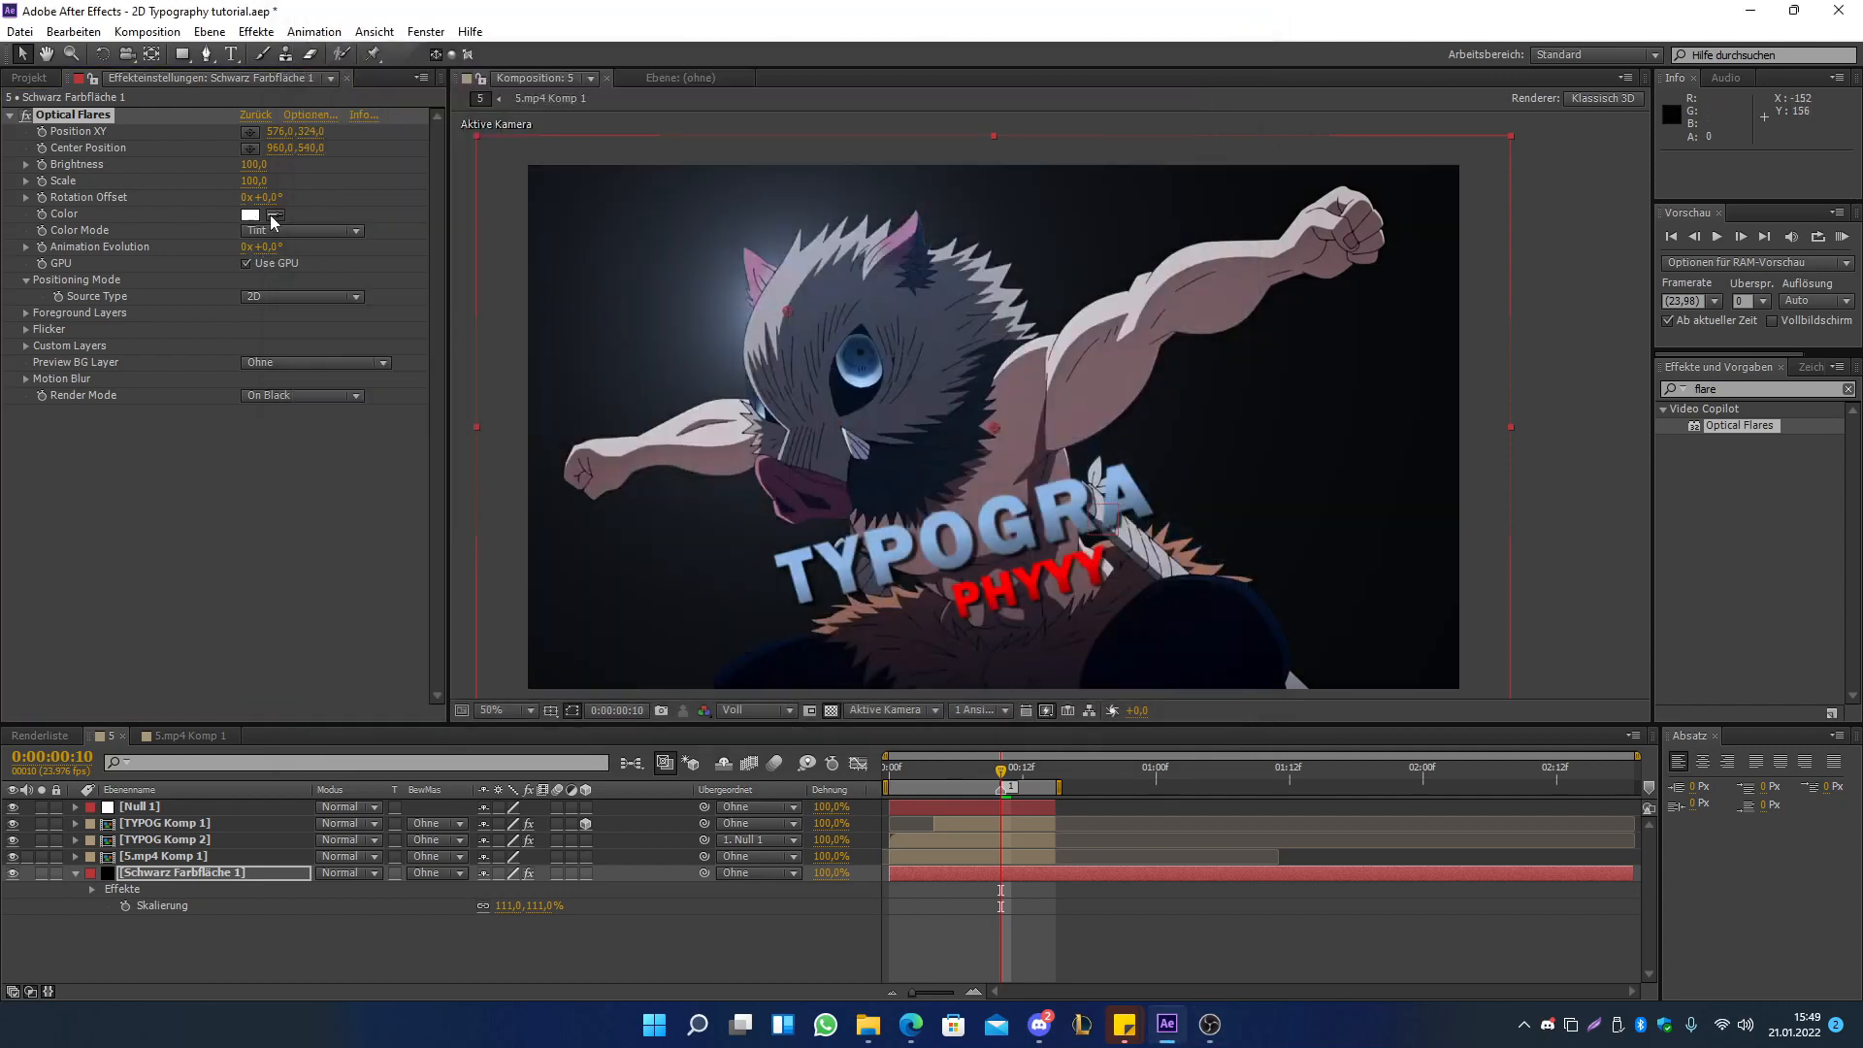
# - Place the flare's centre below the frame at about 933, 1207 and set its Brightness to 170
pyautogui.moveTo(796, 323); pyautogui.dragTo(1008, 658)
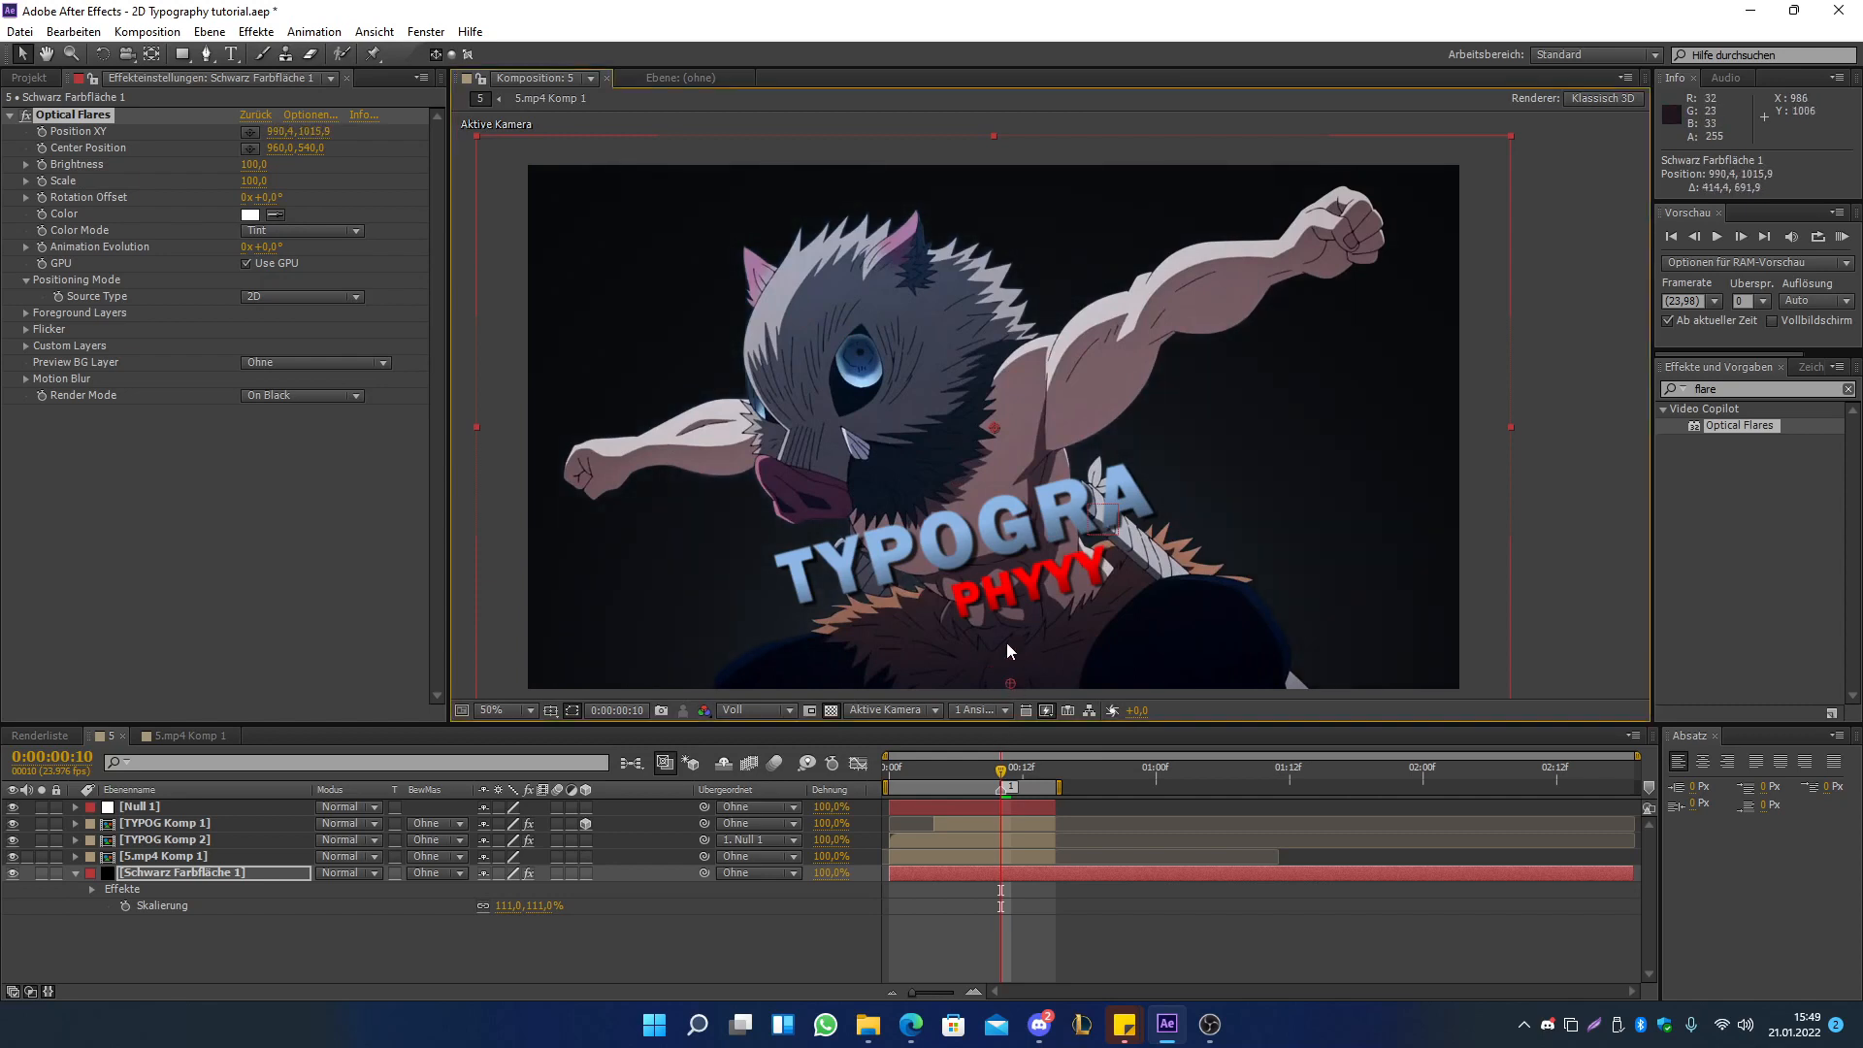
pyautogui.scroll(-2, 1018, 592)
pyautogui.moveTo(1033, 541); pyautogui.dragTo(1018, 580)
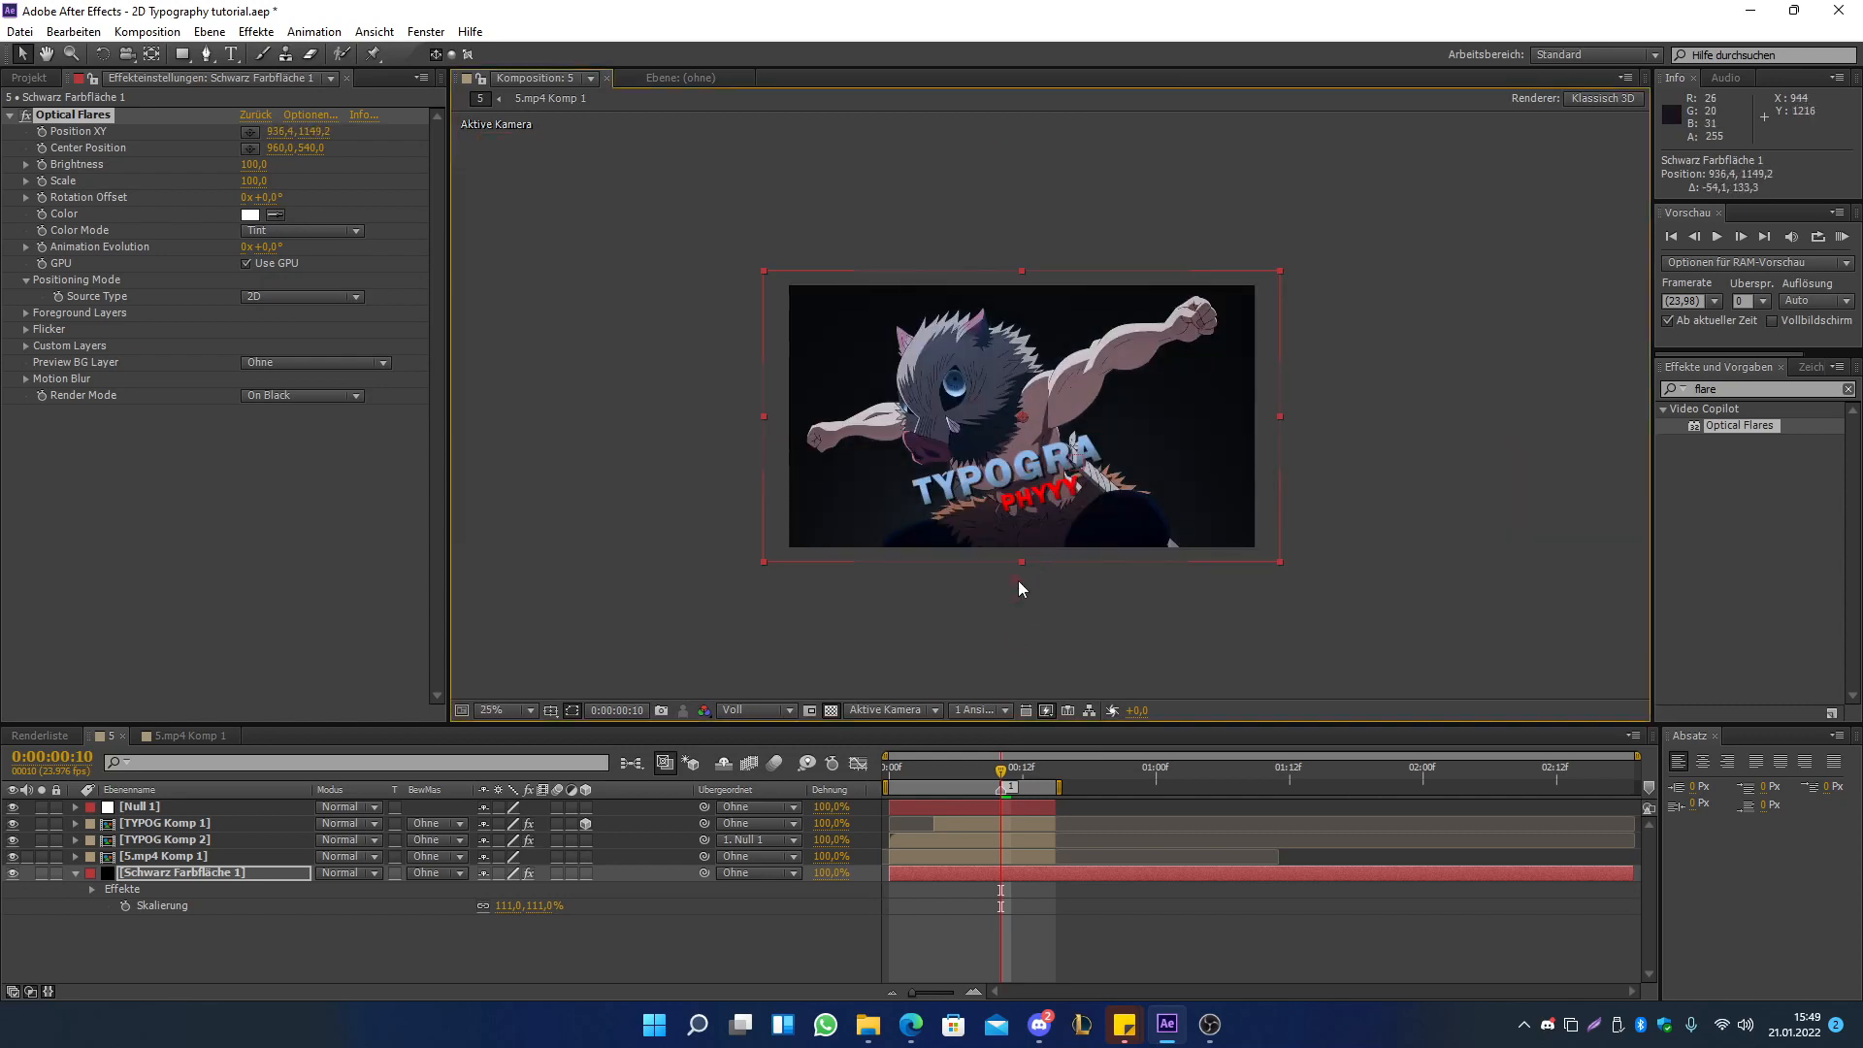
pyautogui.moveTo(254, 164); pyautogui.dragTo(264, 164)
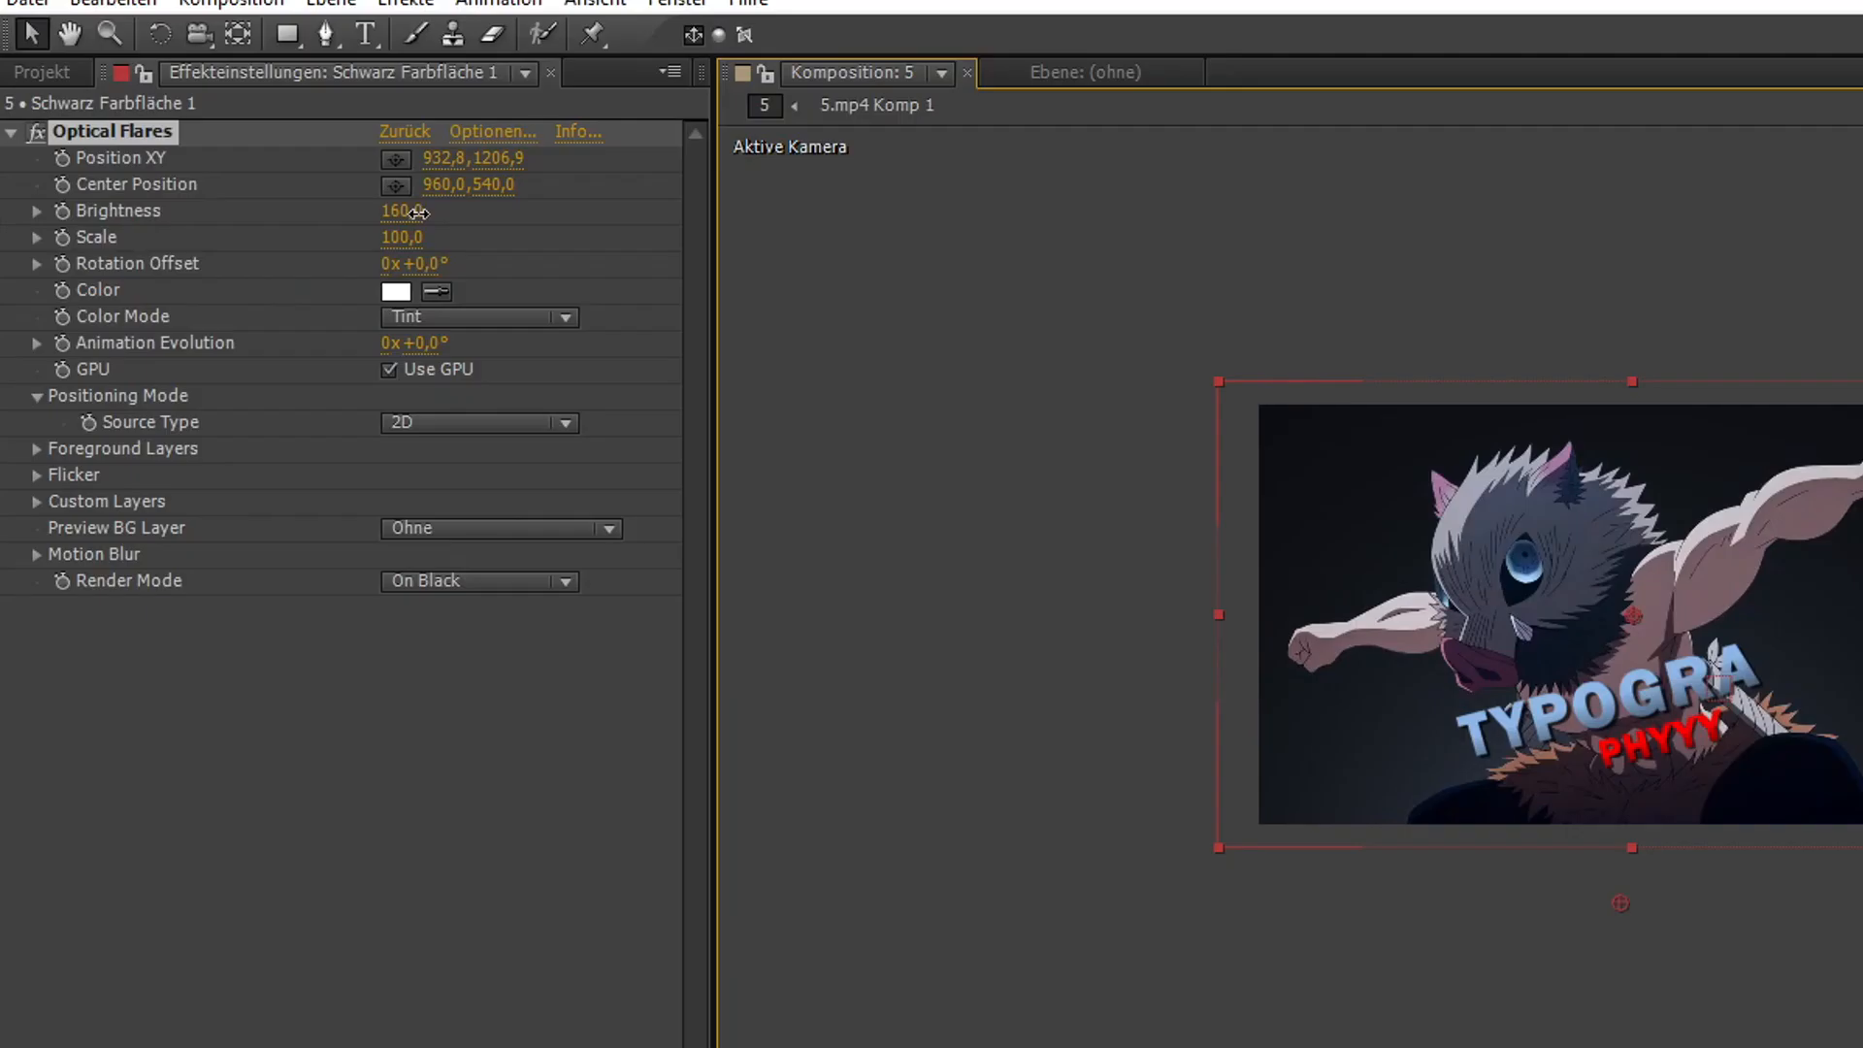
pyautogui.moveTo(418, 212); pyautogui.dragTo(422, 213)
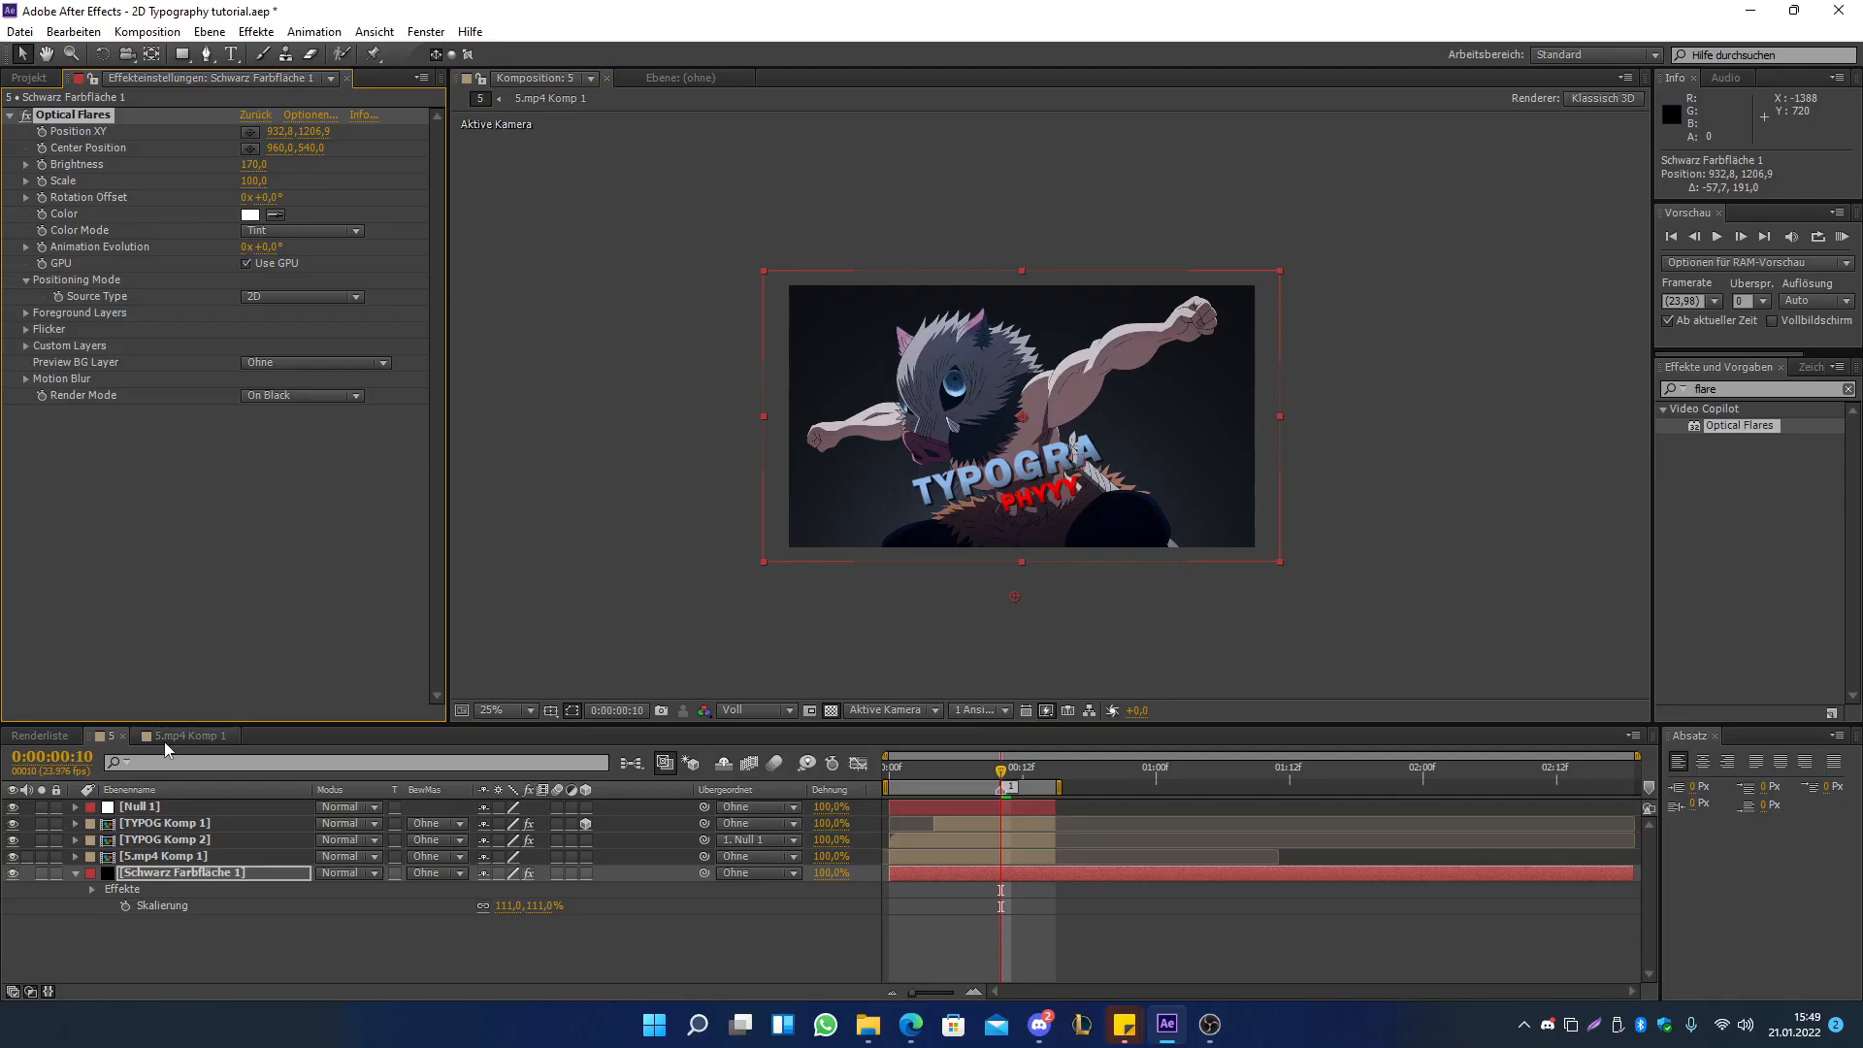
pyautogui.click(1085, 880)
pyautogui.scroll(1, 1173, 435)
pyautogui.moveTo(1186, 424); pyautogui.dragTo(1207, 419)
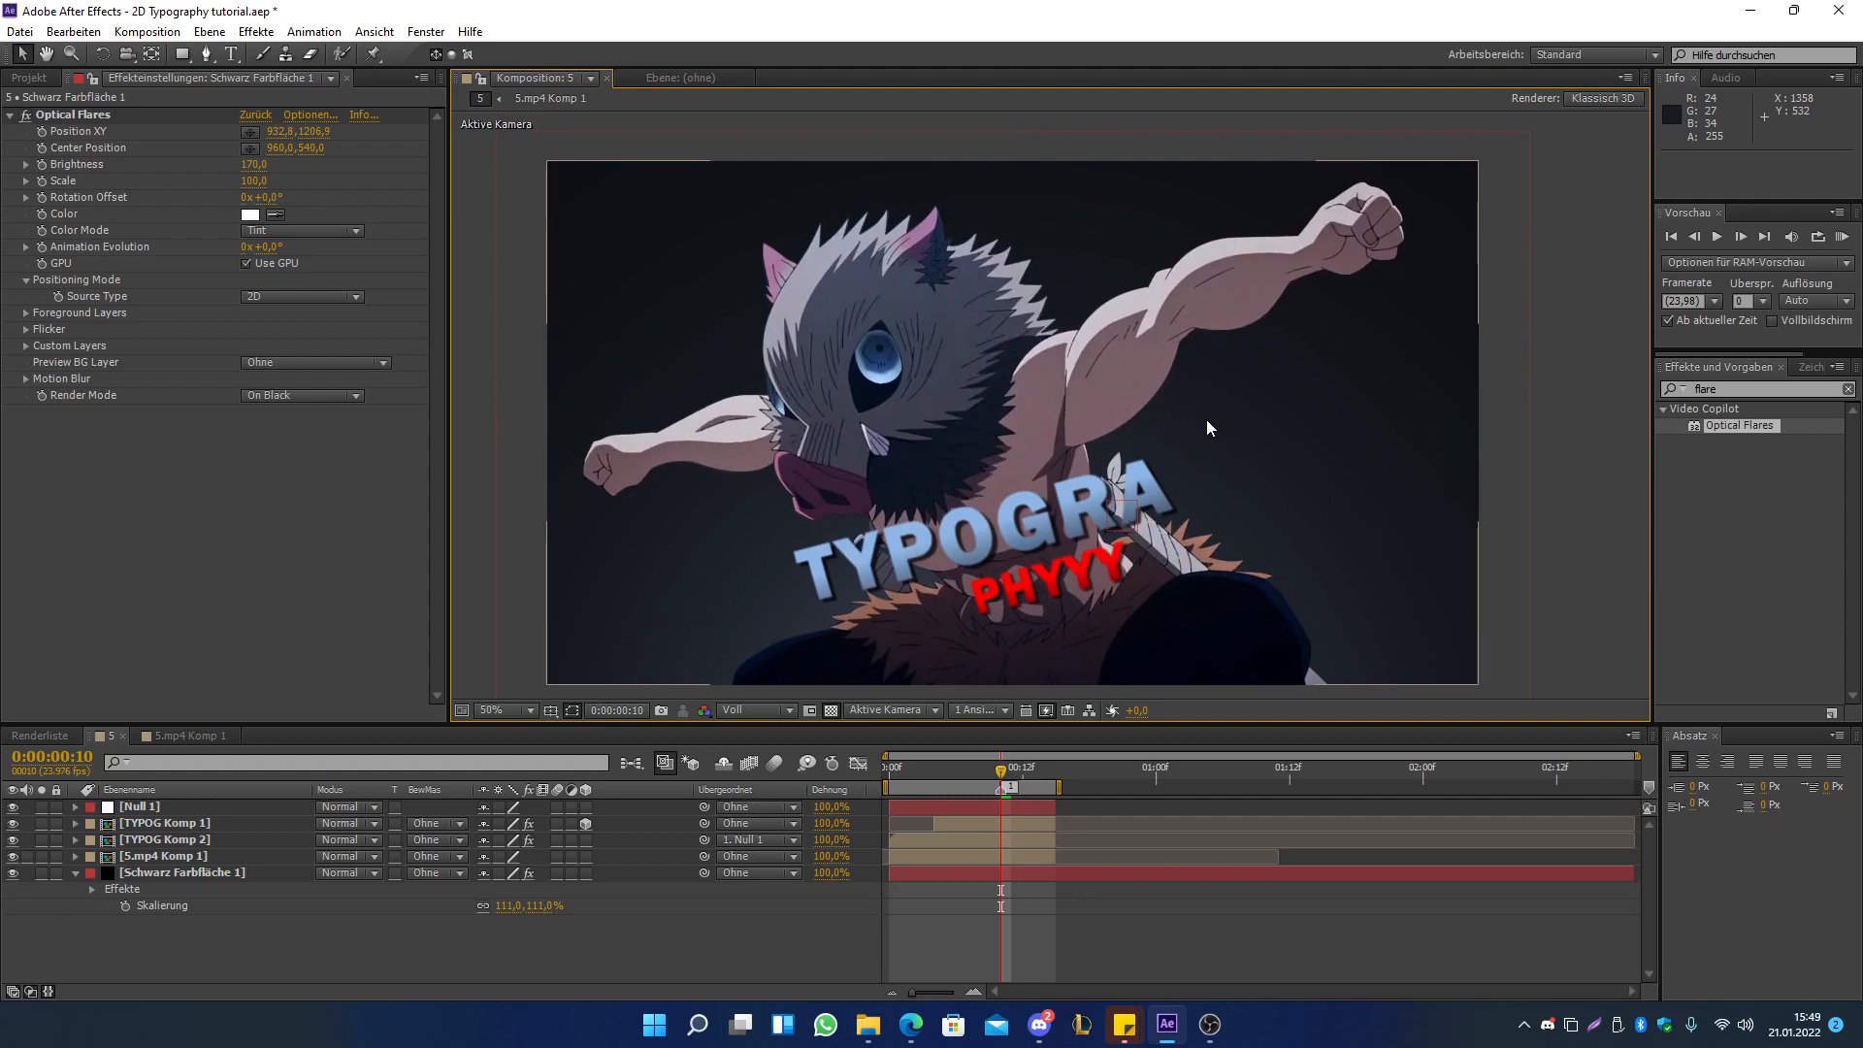
pyautogui.click(33, 871)
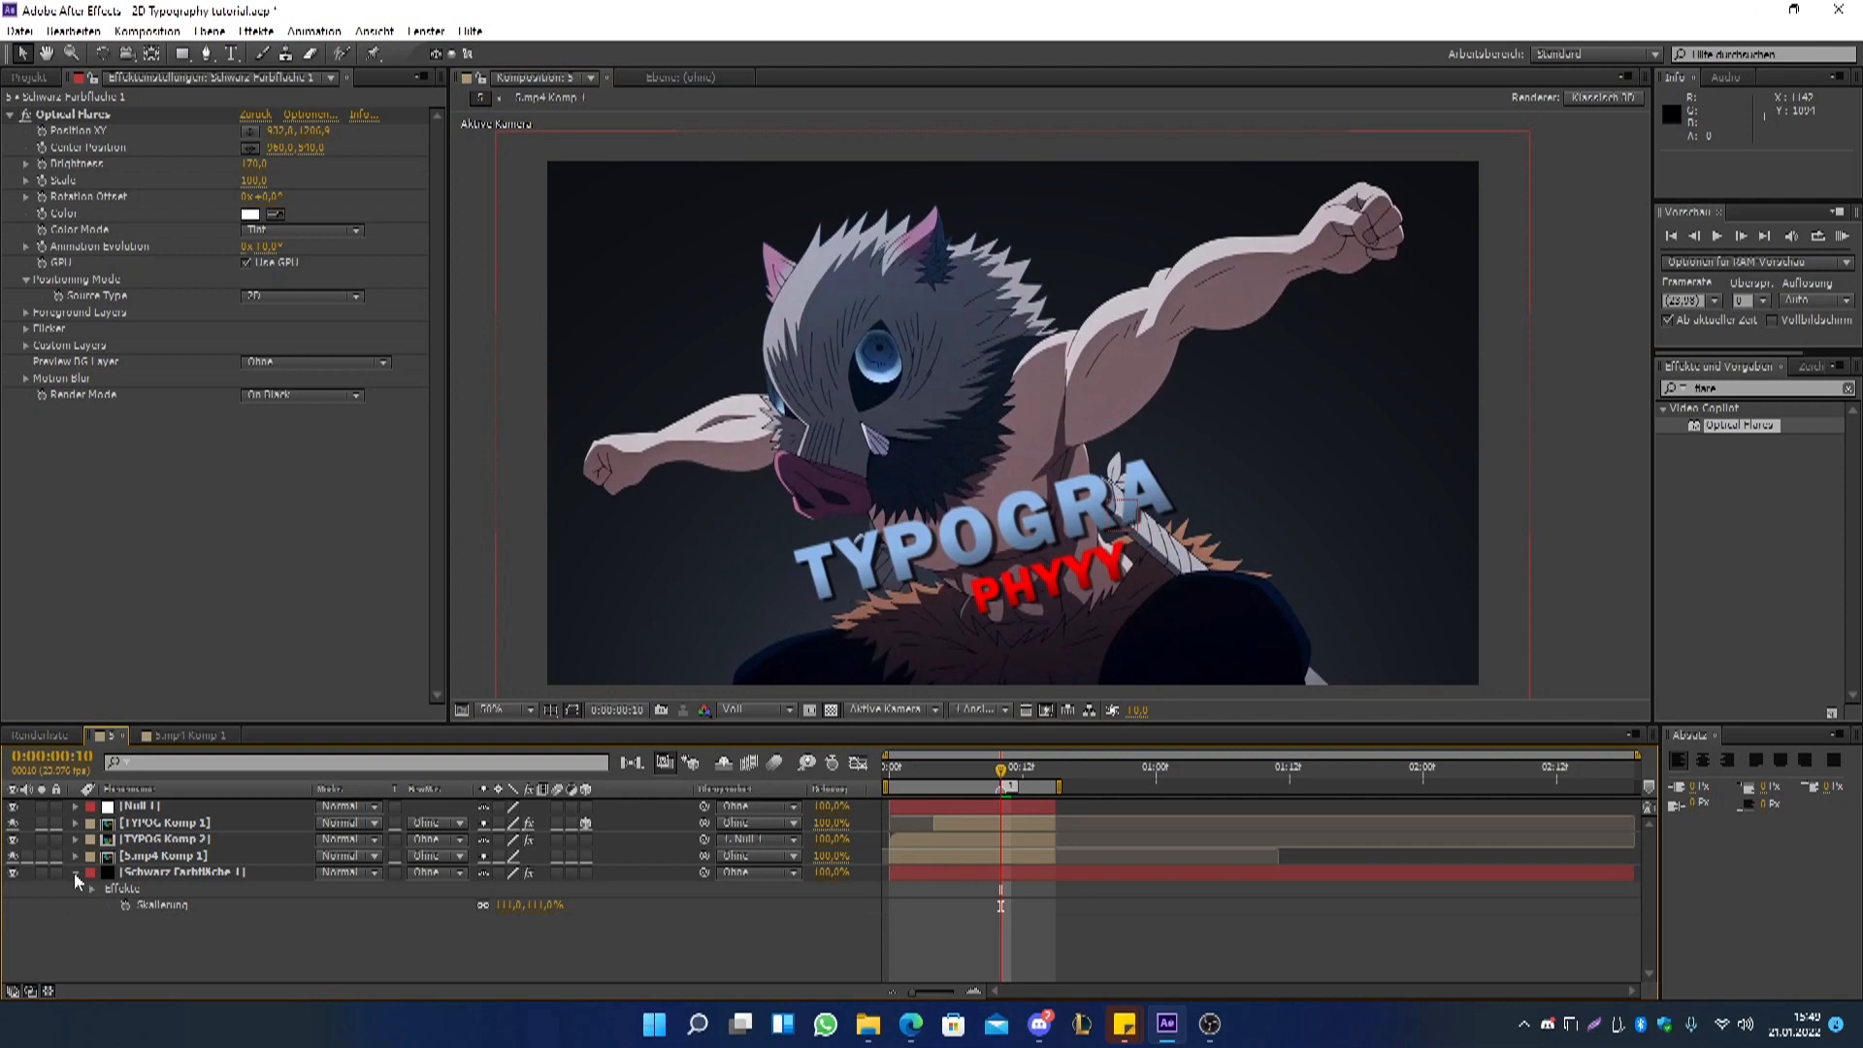
pyautogui.click(74, 873)
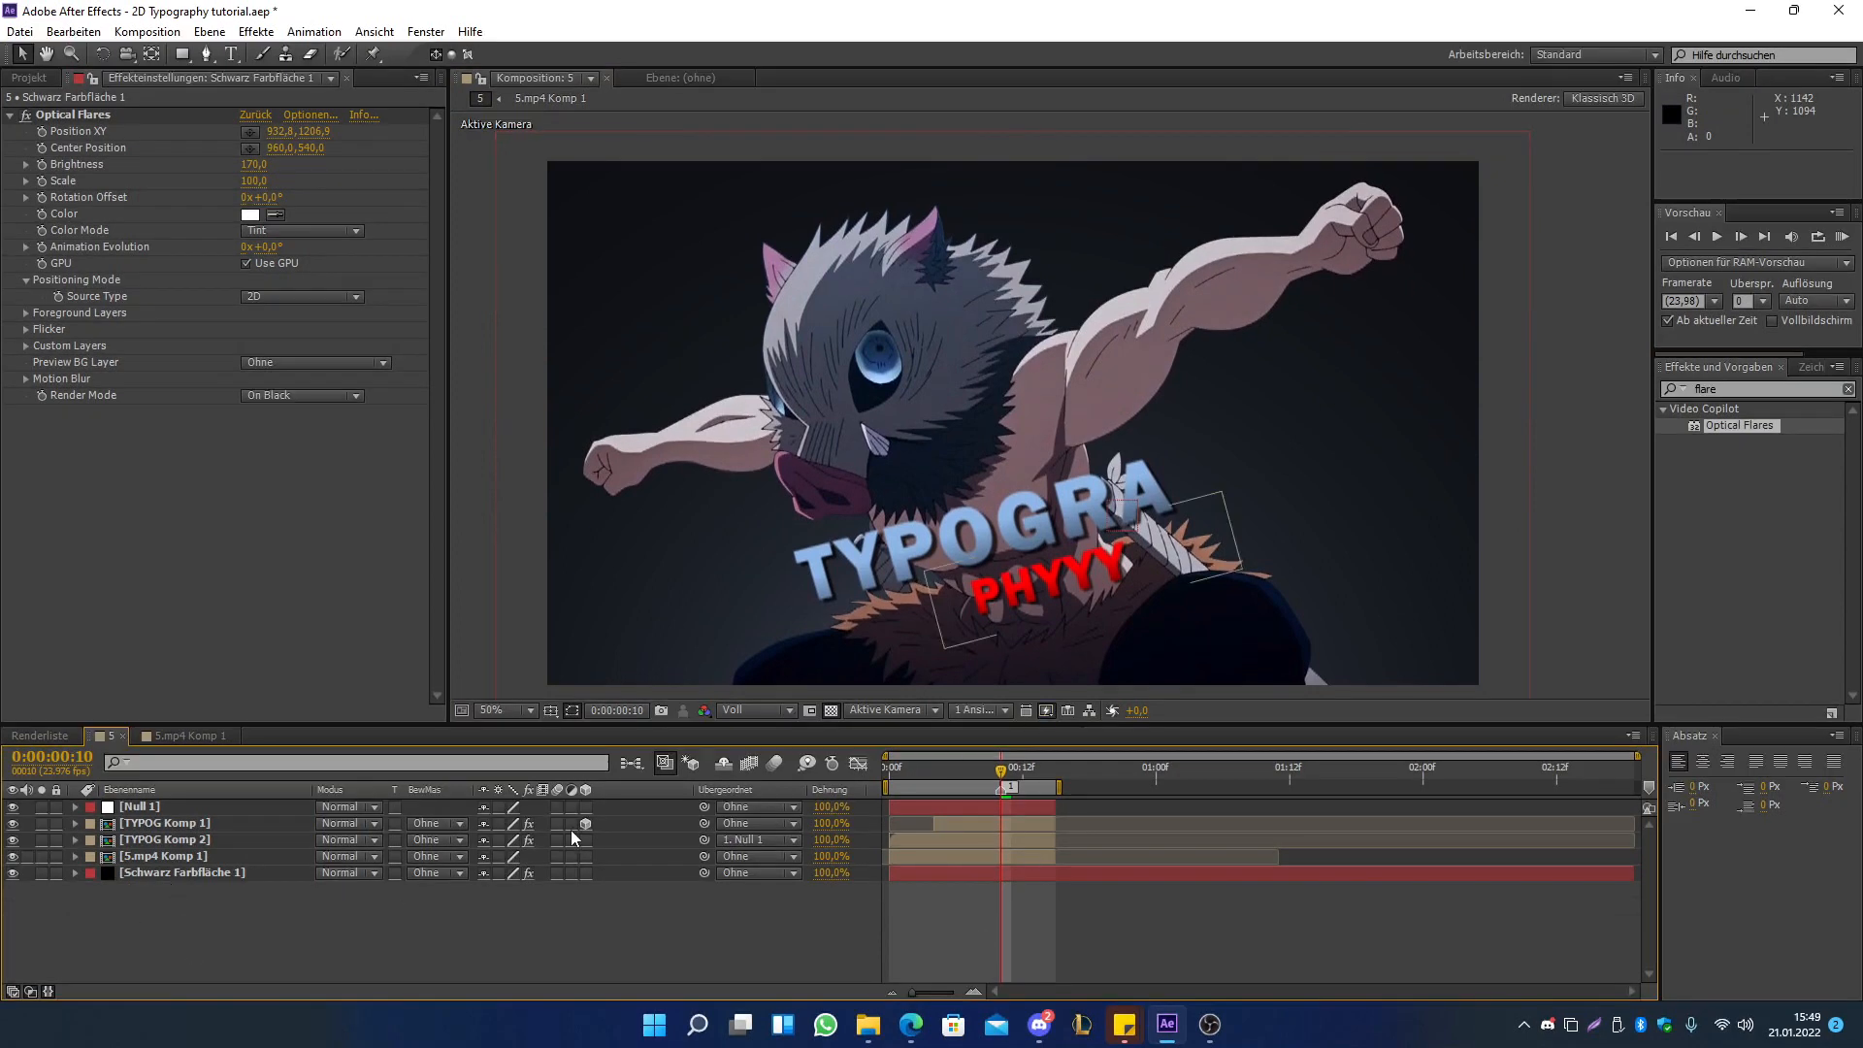
# - Add a second black solid to composition 5, search the effects for "saber" and apply Saber to it
pyautogui.click(209, 32)
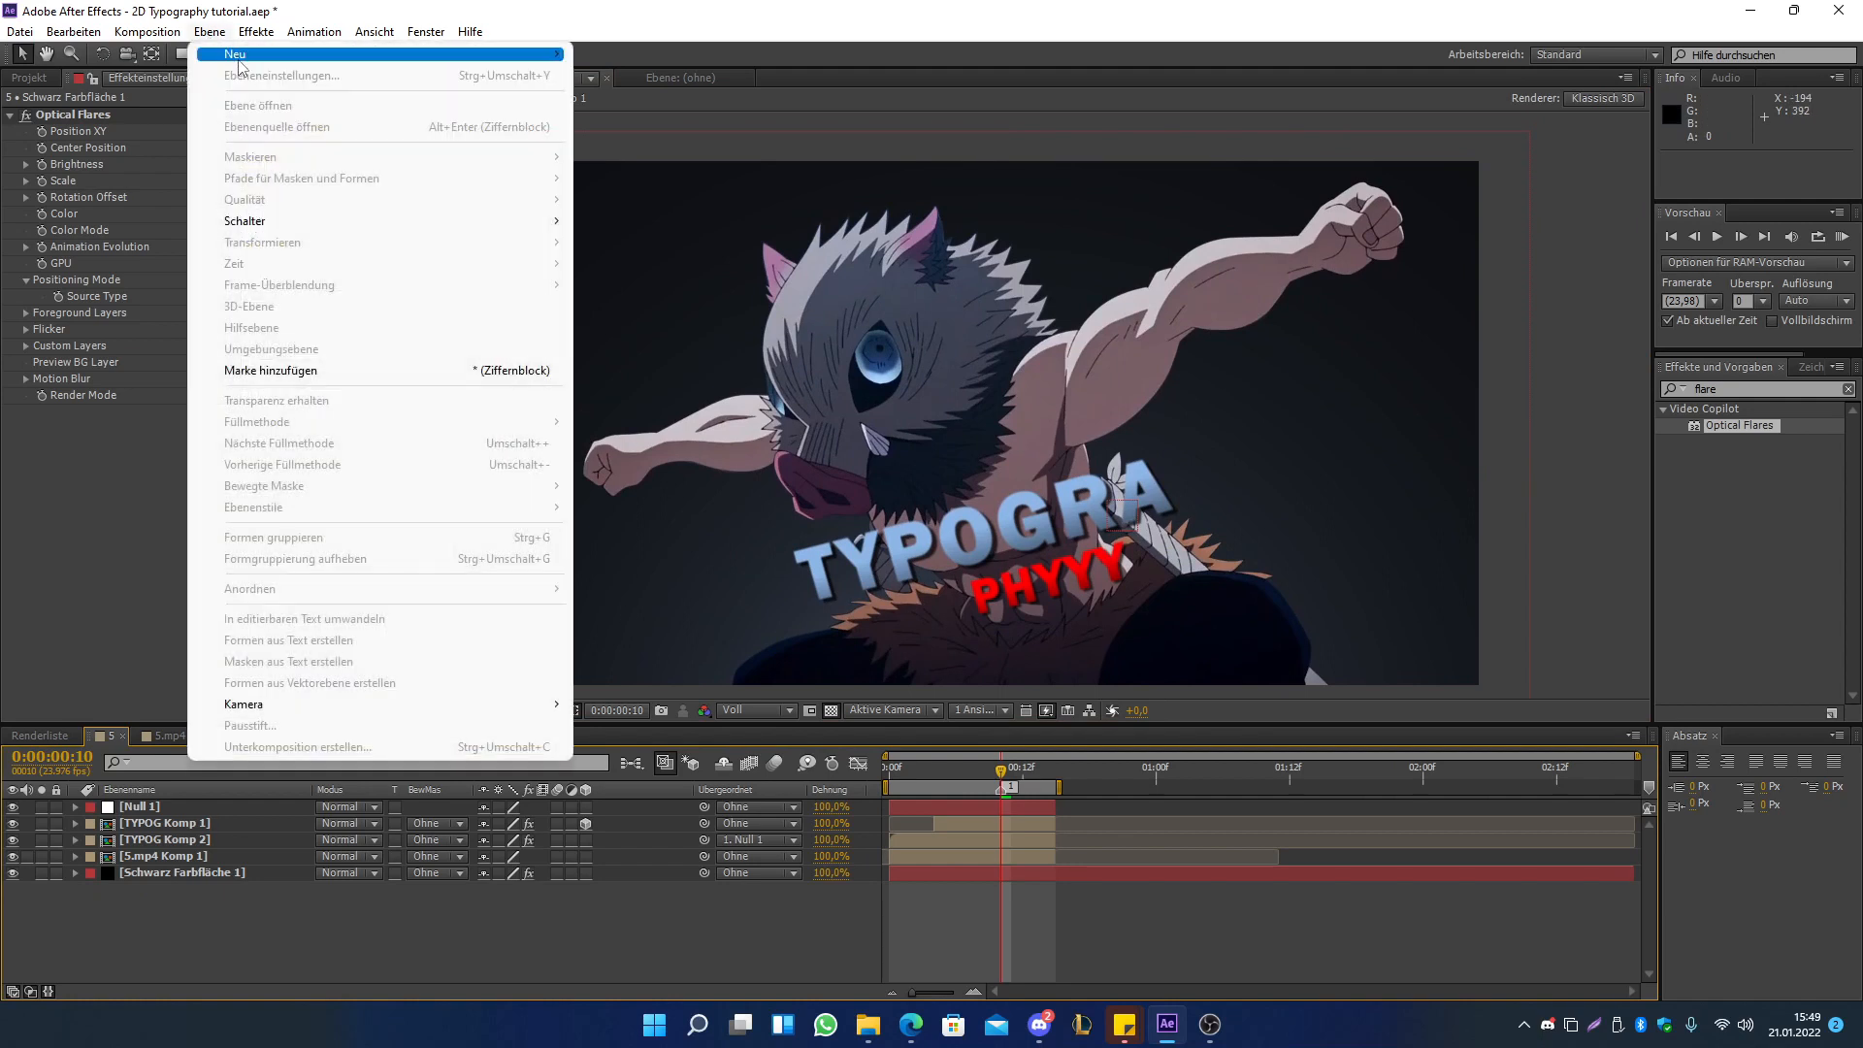
pyautogui.moveTo(388, 54)
pyautogui.click(636, 76)
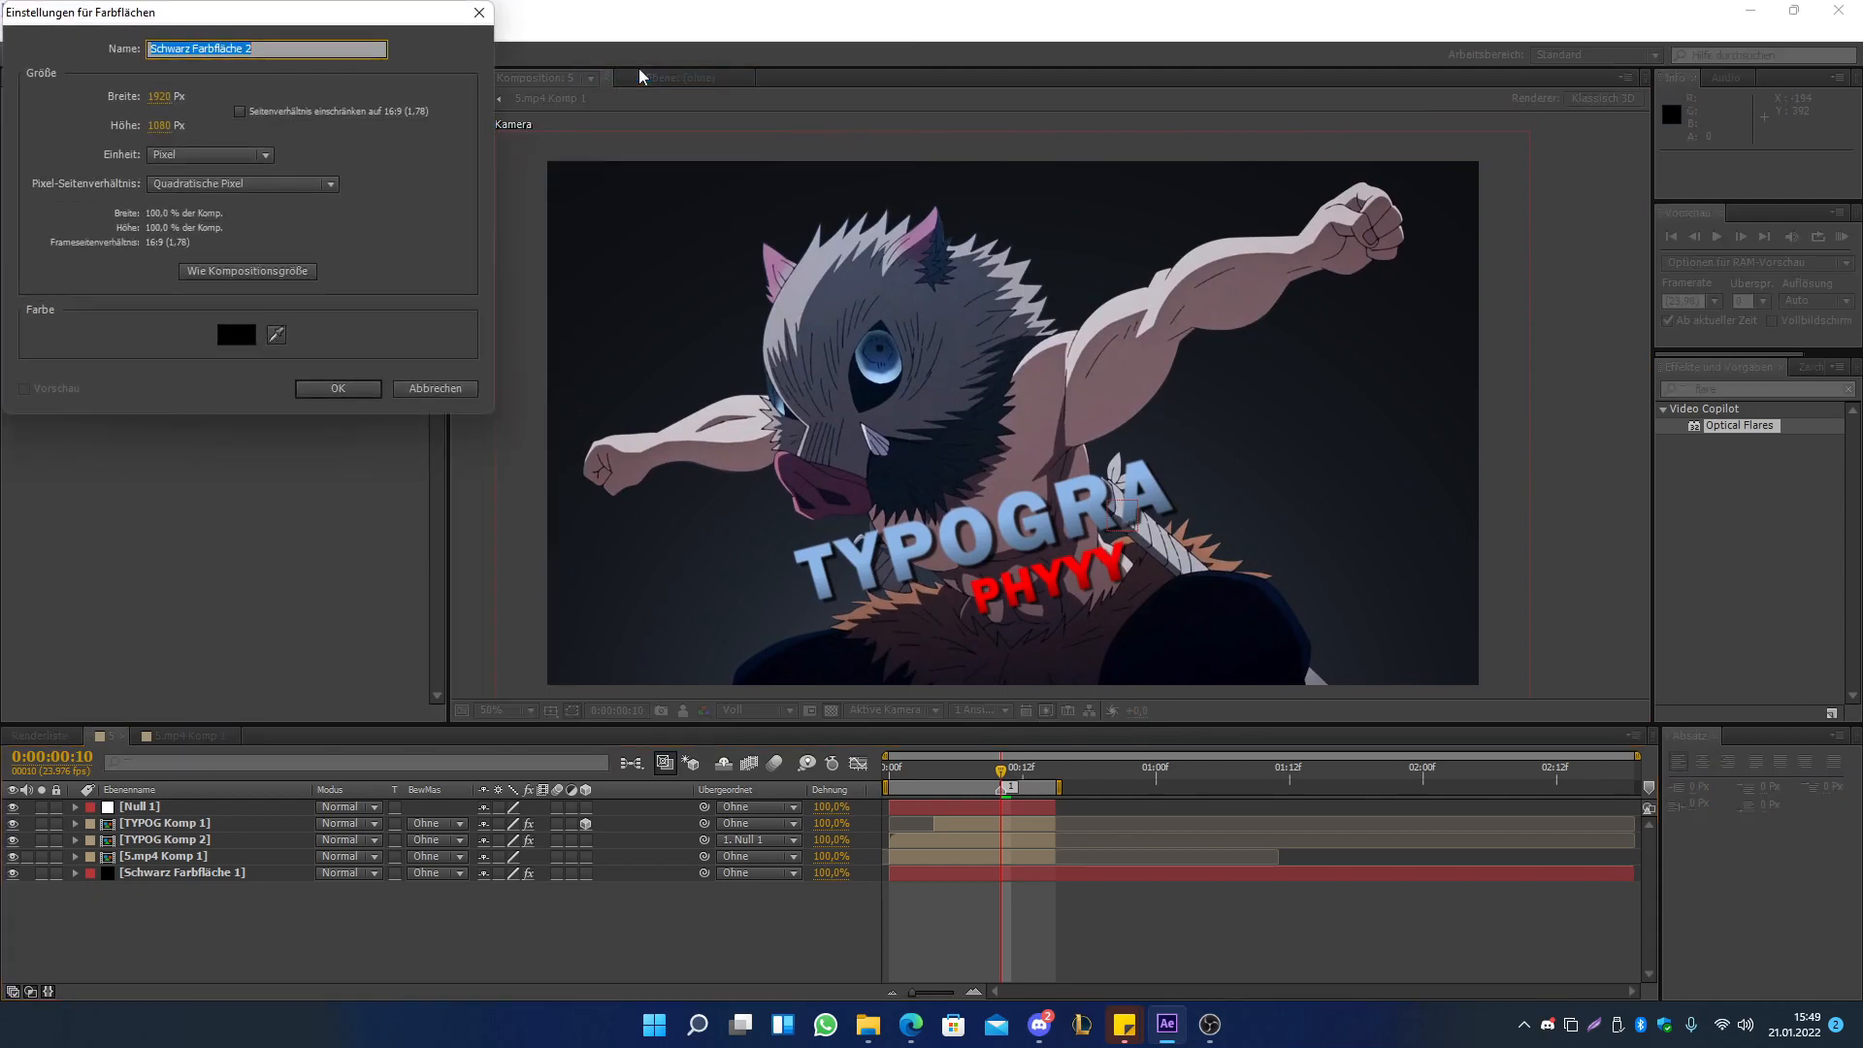
pyautogui.click(357, 387)
pyautogui.click(1739, 389)
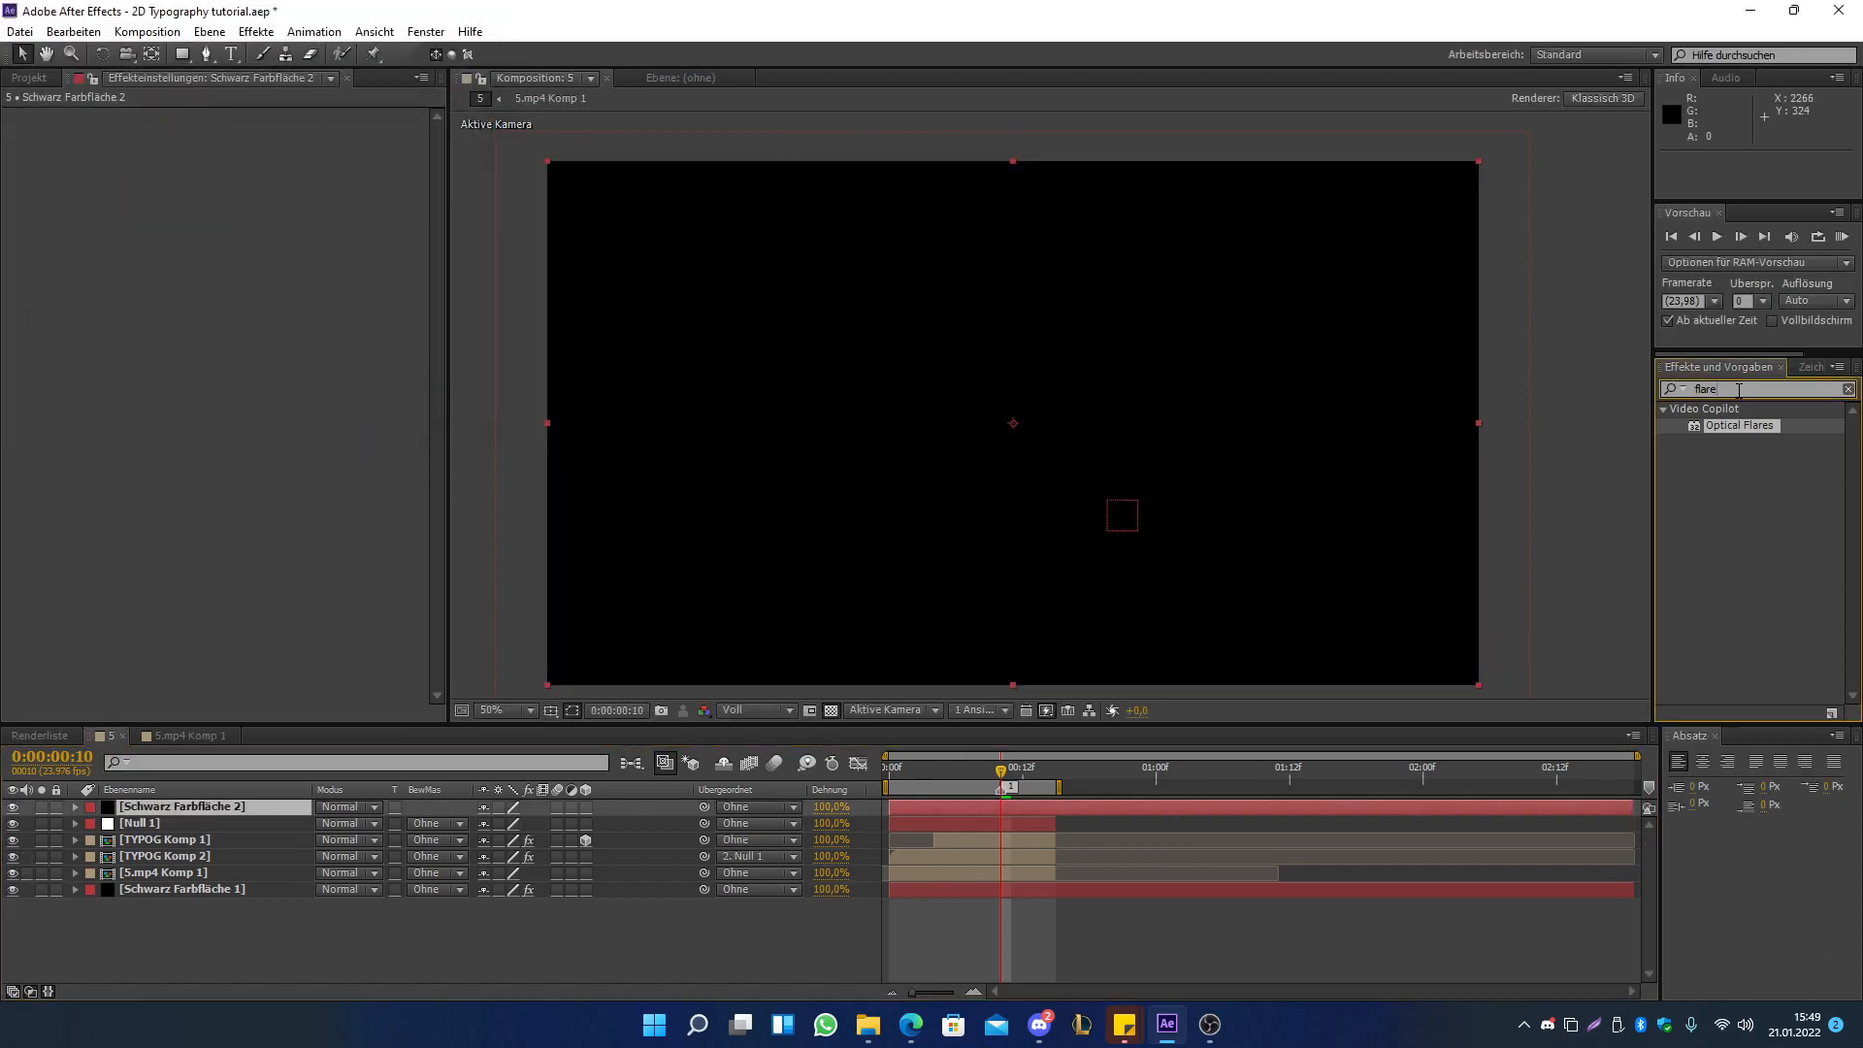
pyautogui.write('saber')
pyautogui.moveTo(1718, 427); pyautogui.dragTo(190, 805)
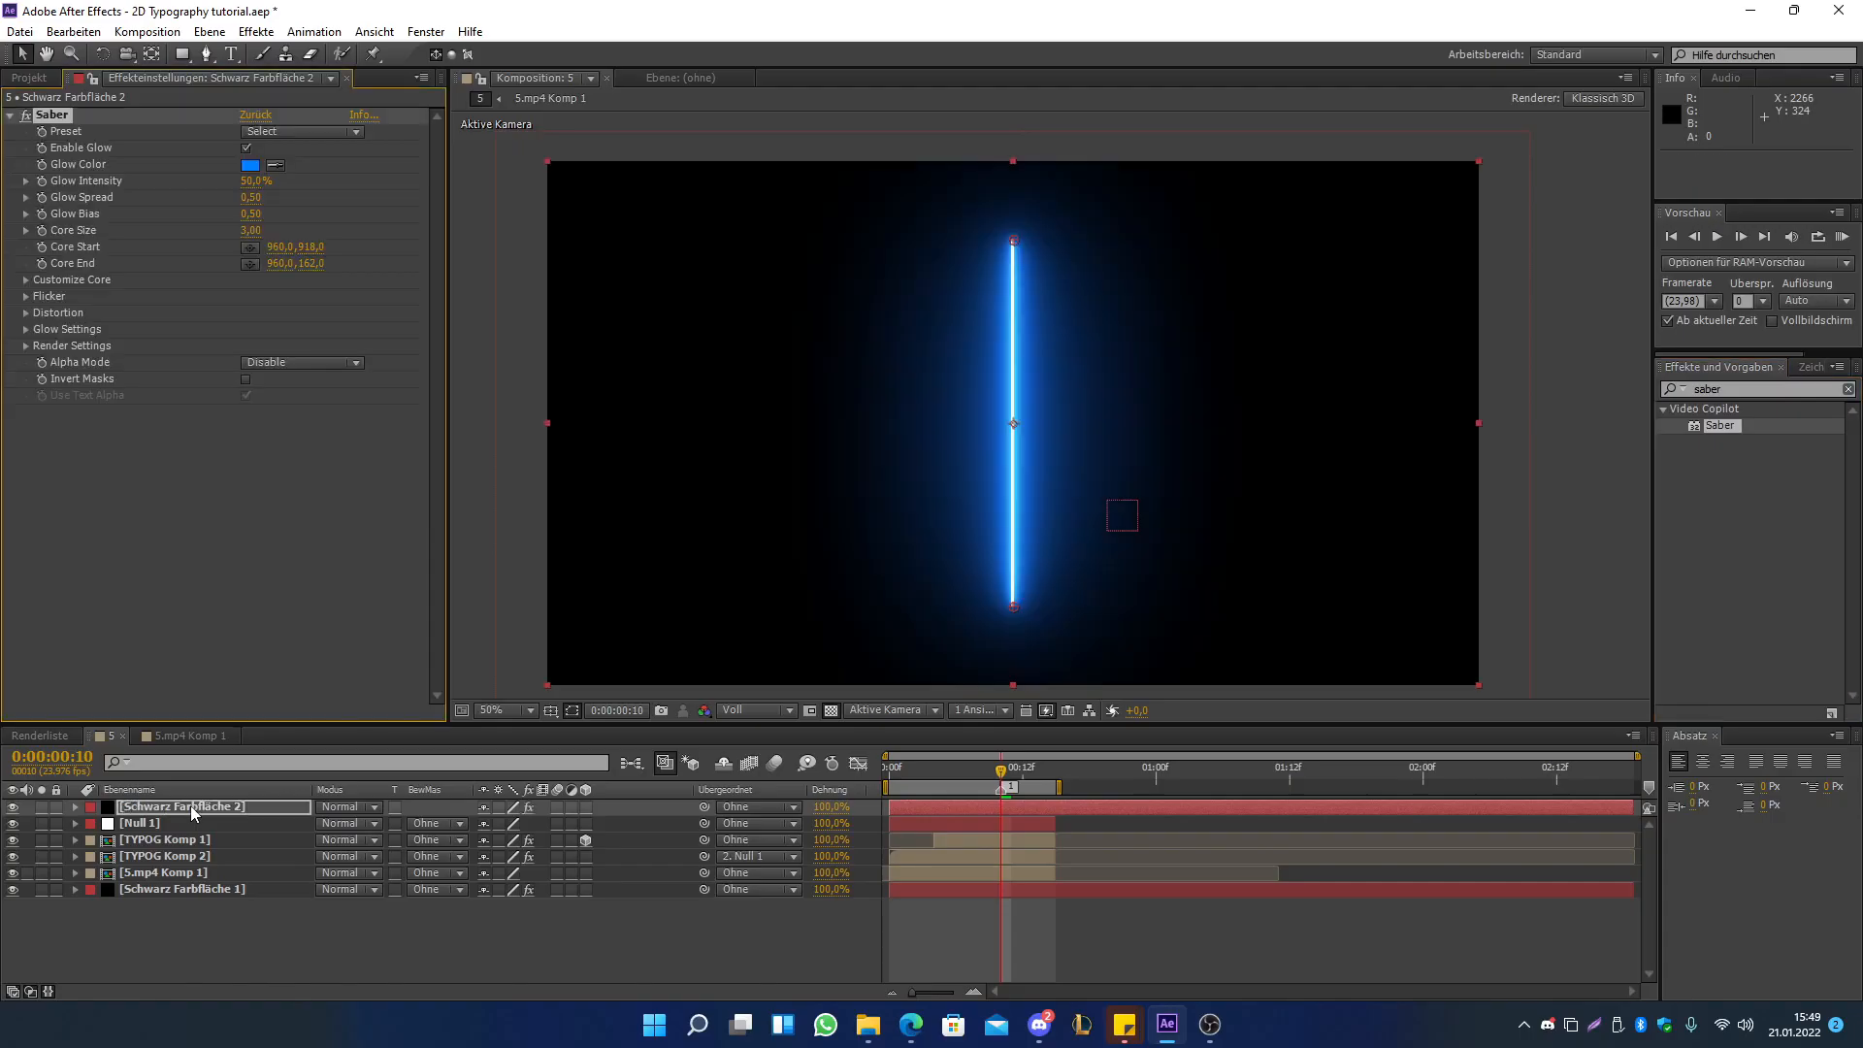
# - Choose the Firestorm preset for Saber and stretch its beam horizontally across the frame, from about 1898, 518 to -22, 502
pyautogui.click(301, 131)
pyautogui.click(381, 250)
pyautogui.click(250, 248)
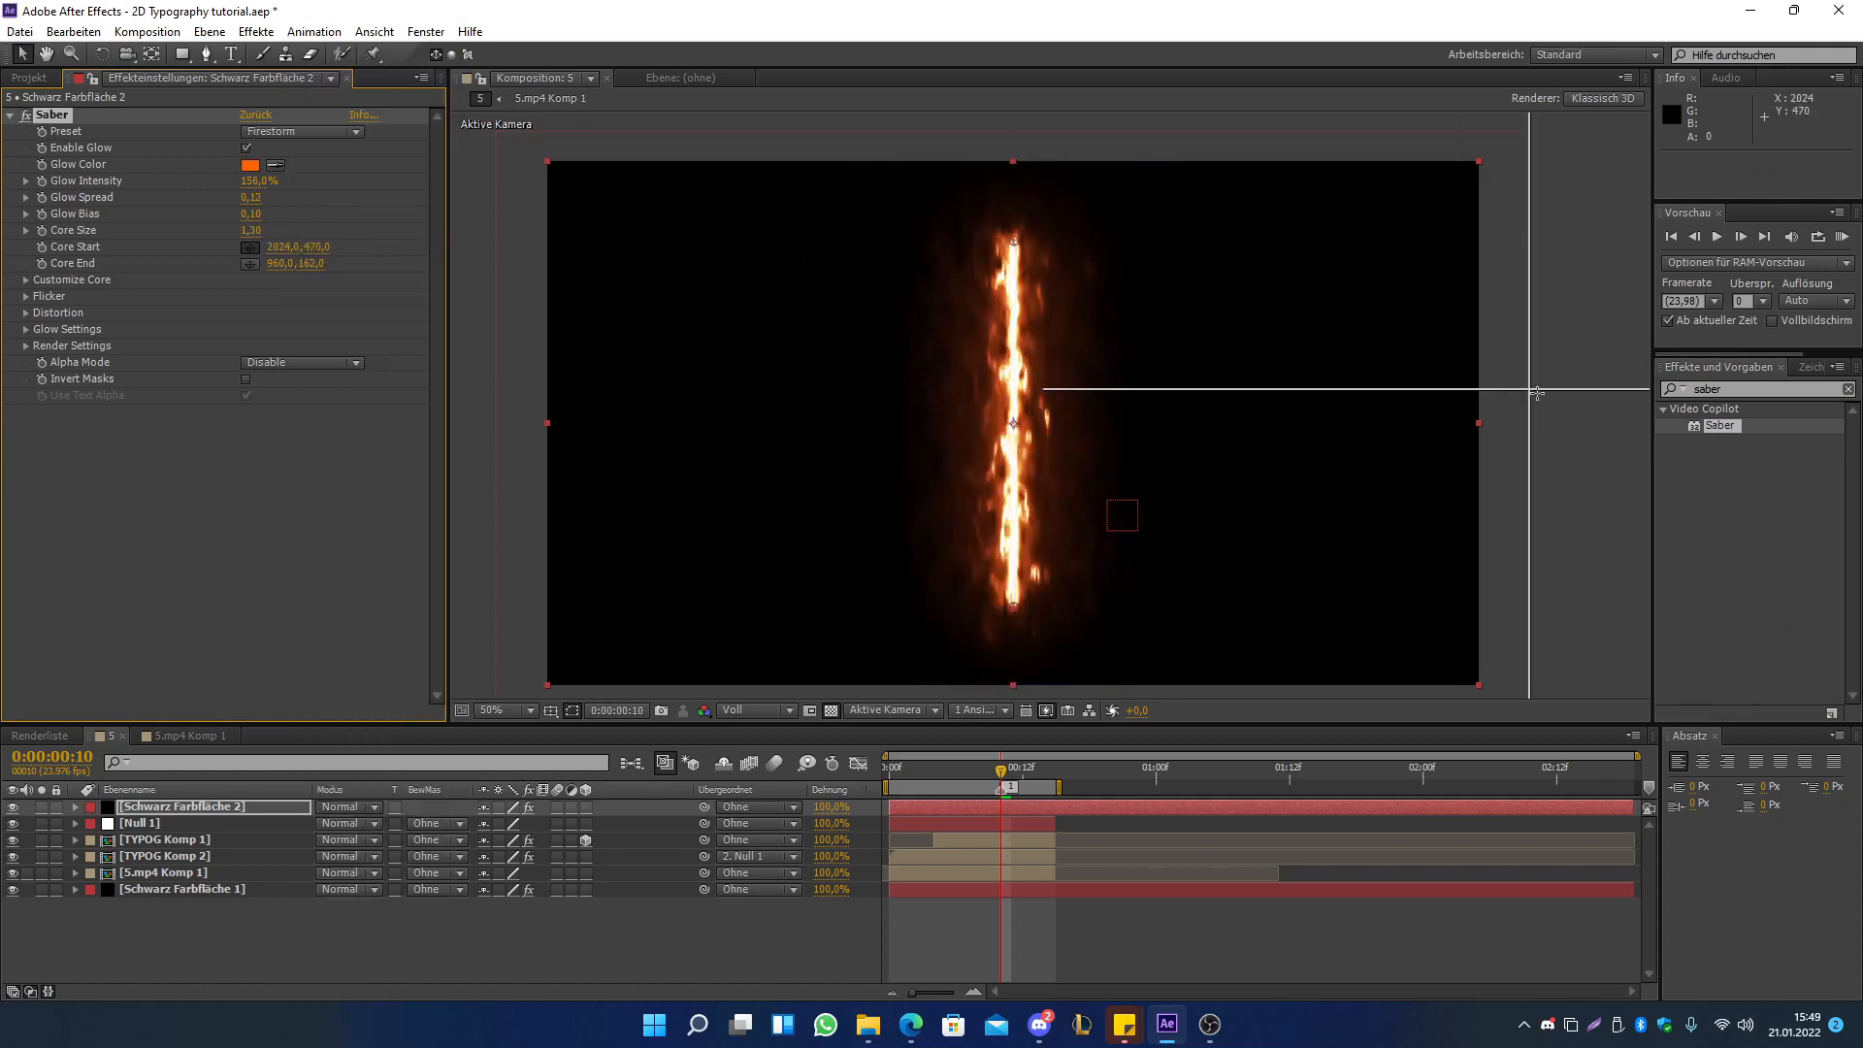
pyautogui.click(1468, 412)
pyautogui.click(249, 263)
pyautogui.click(546, 404)
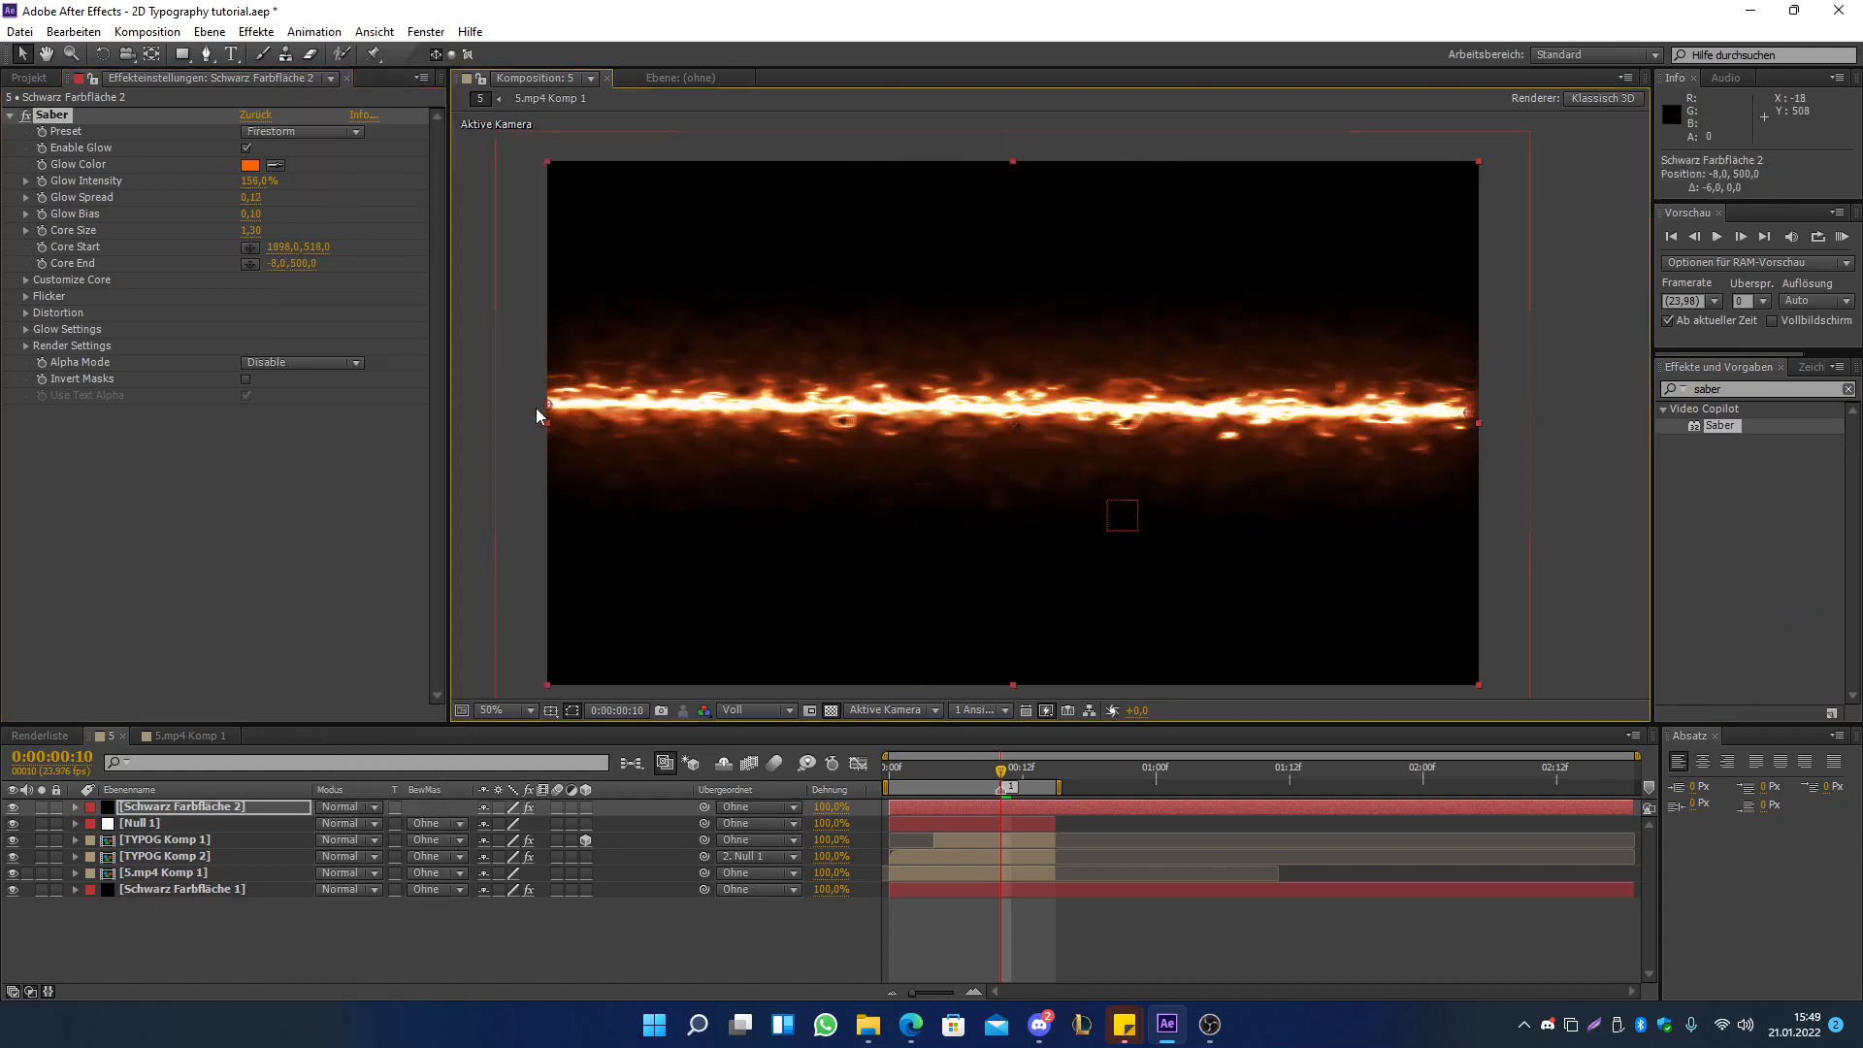
pyautogui.click(537, 407)
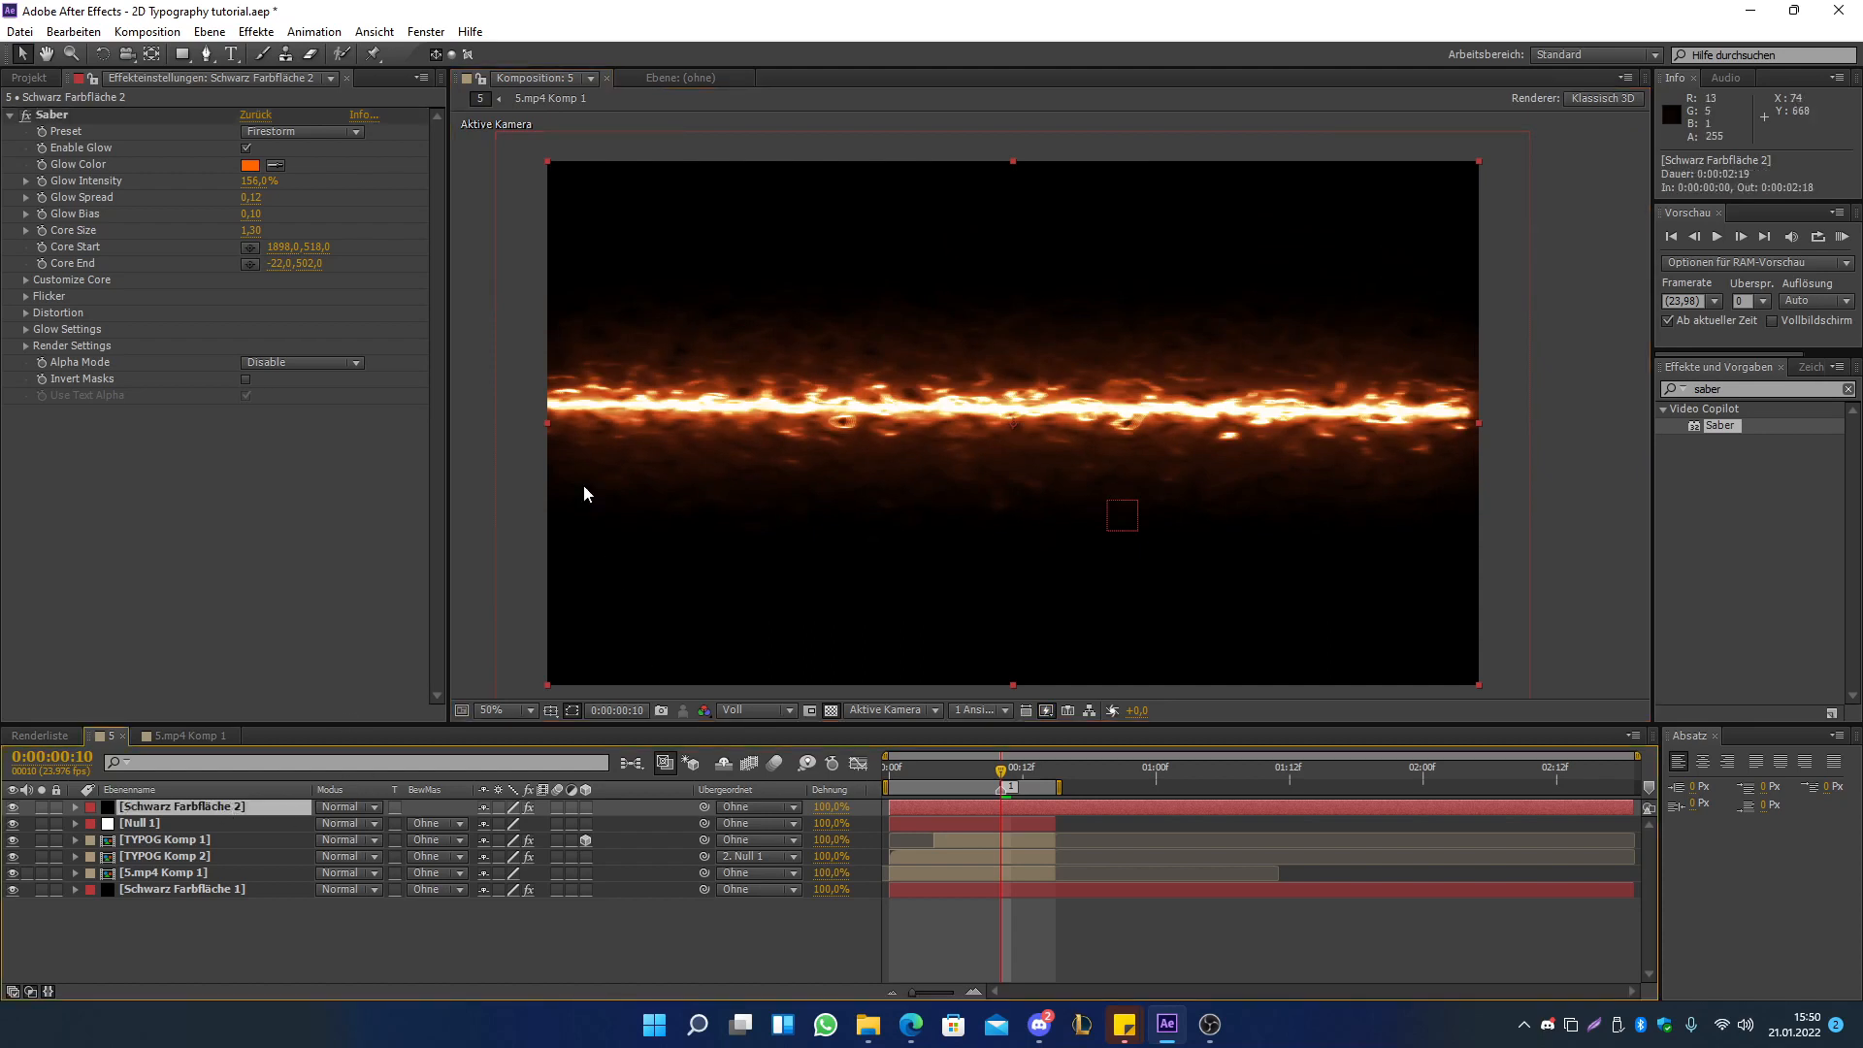
# - Scale the Saber solid to 114% and lower the beam's ends to about 1837, 631 and -38, 593
pyautogui.click(254, 215)
pyautogui.click(237, 812)
pyautogui.press('s')
pyautogui.moveTo(505, 823); pyautogui.dragTo(519, 823)
pyautogui.click(250, 253)
pyautogui.moveTo(1503, 449); pyautogui.dragTo(1498, 473)
pyautogui.moveTo(471, 406); pyautogui.dragTo(462, 456)
# - Place the Saber solid beneath the 5.mp4 Komp 1 layer and set its blend mode to Addieren
pyautogui.moveTo(182, 807); pyautogui.dragTo(190, 895)
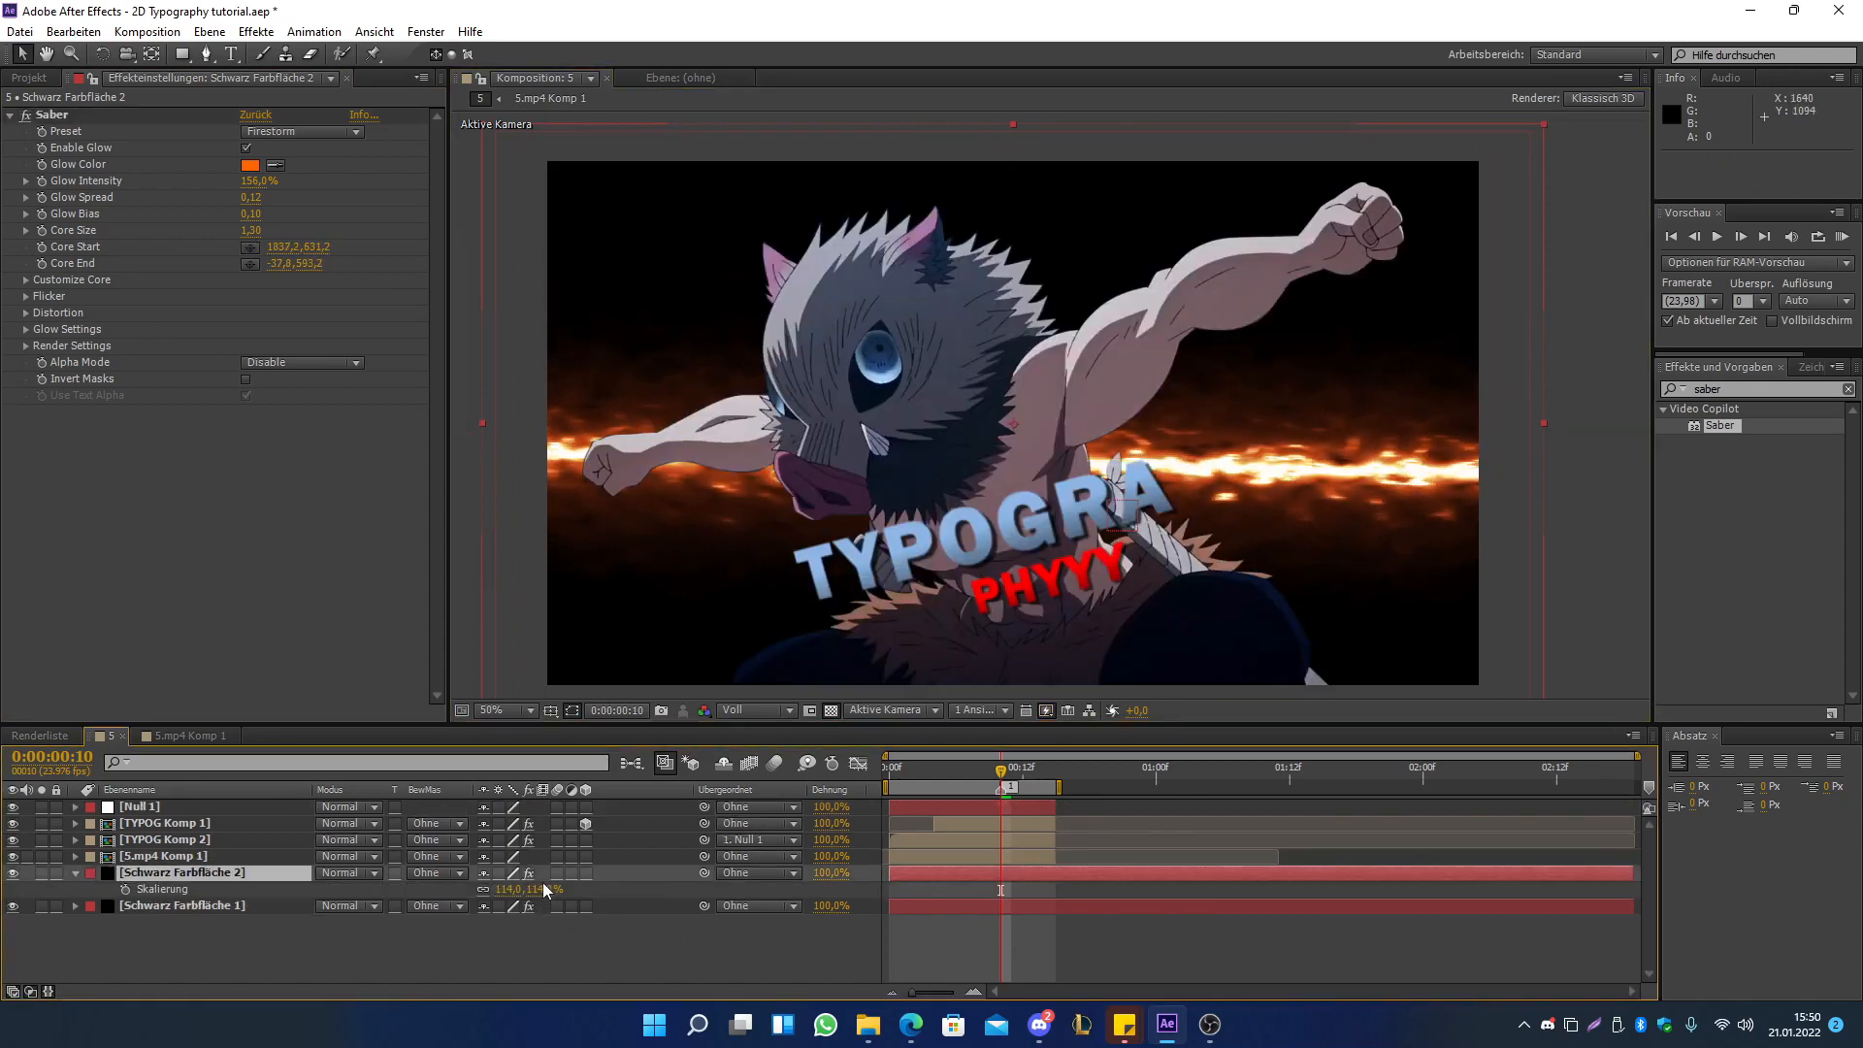
pyautogui.click(353, 871)
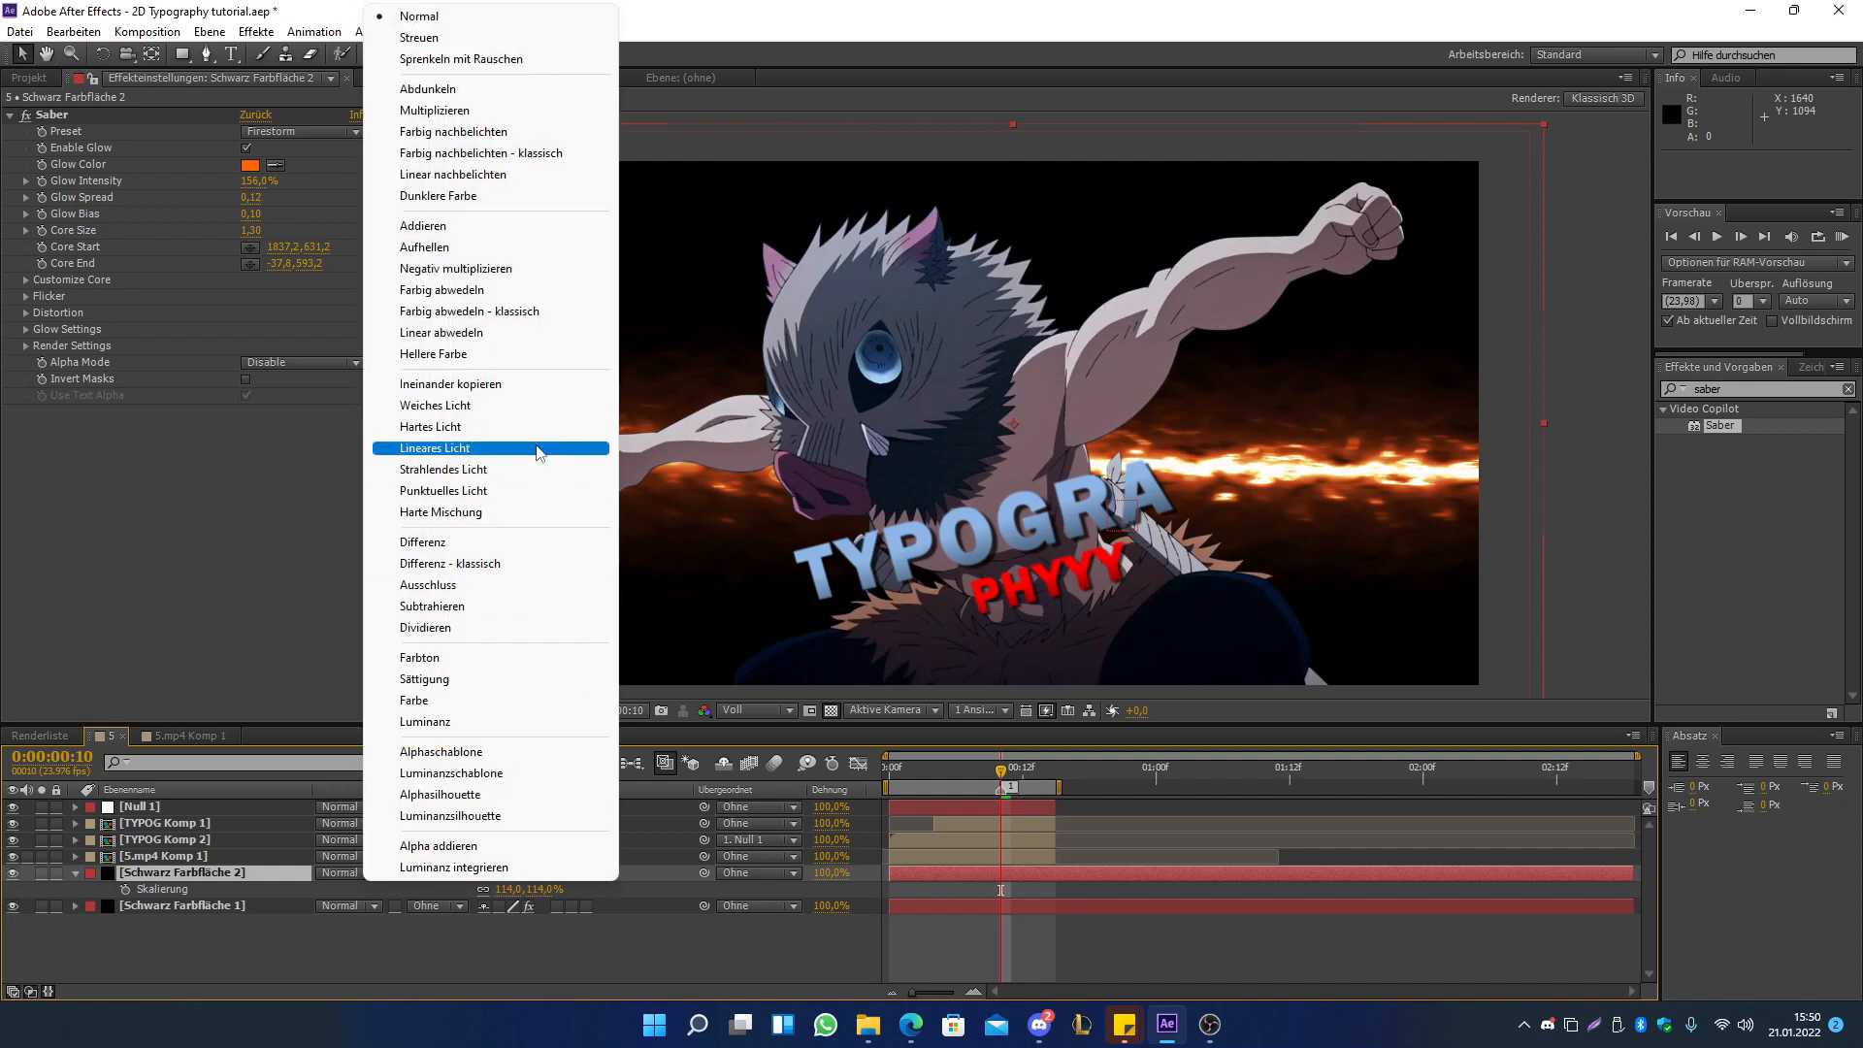
pyautogui.click(501, 227)
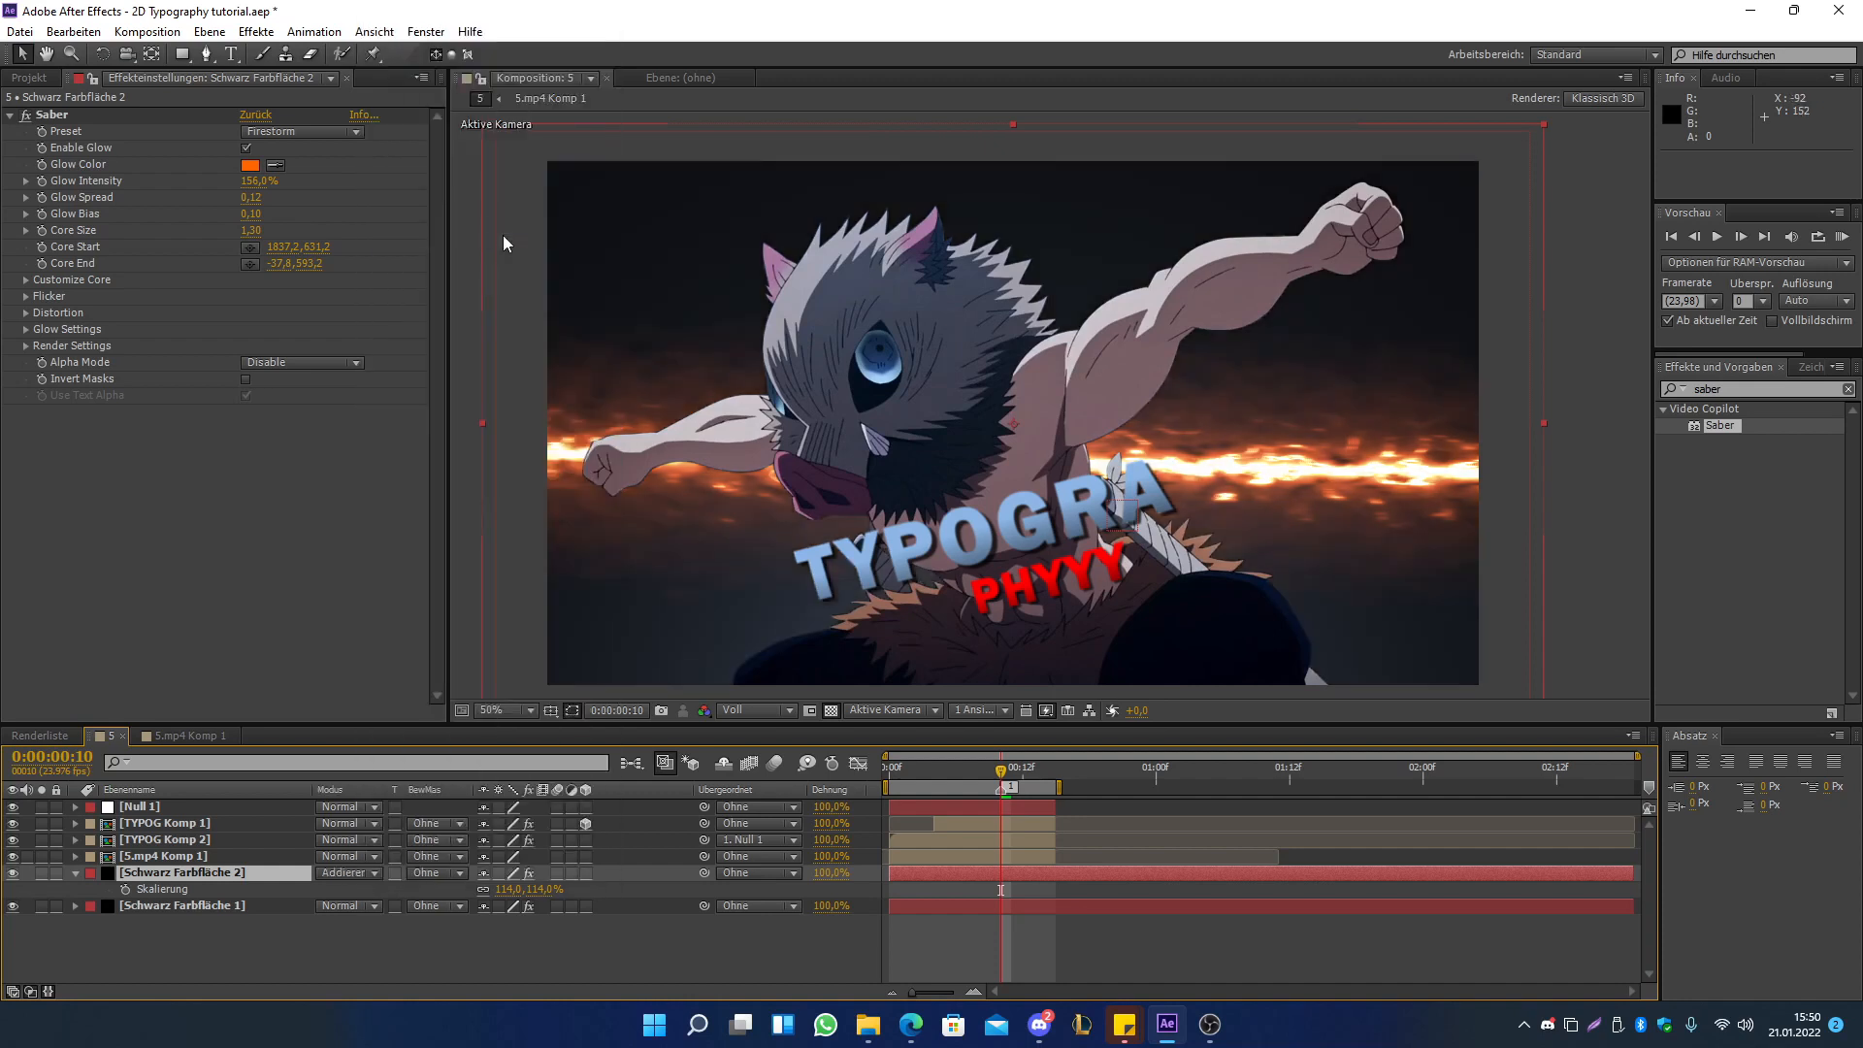
pyautogui.hotkey('ctrl', 'z')
pyautogui.click(353, 871)
pyautogui.click(453, 229)
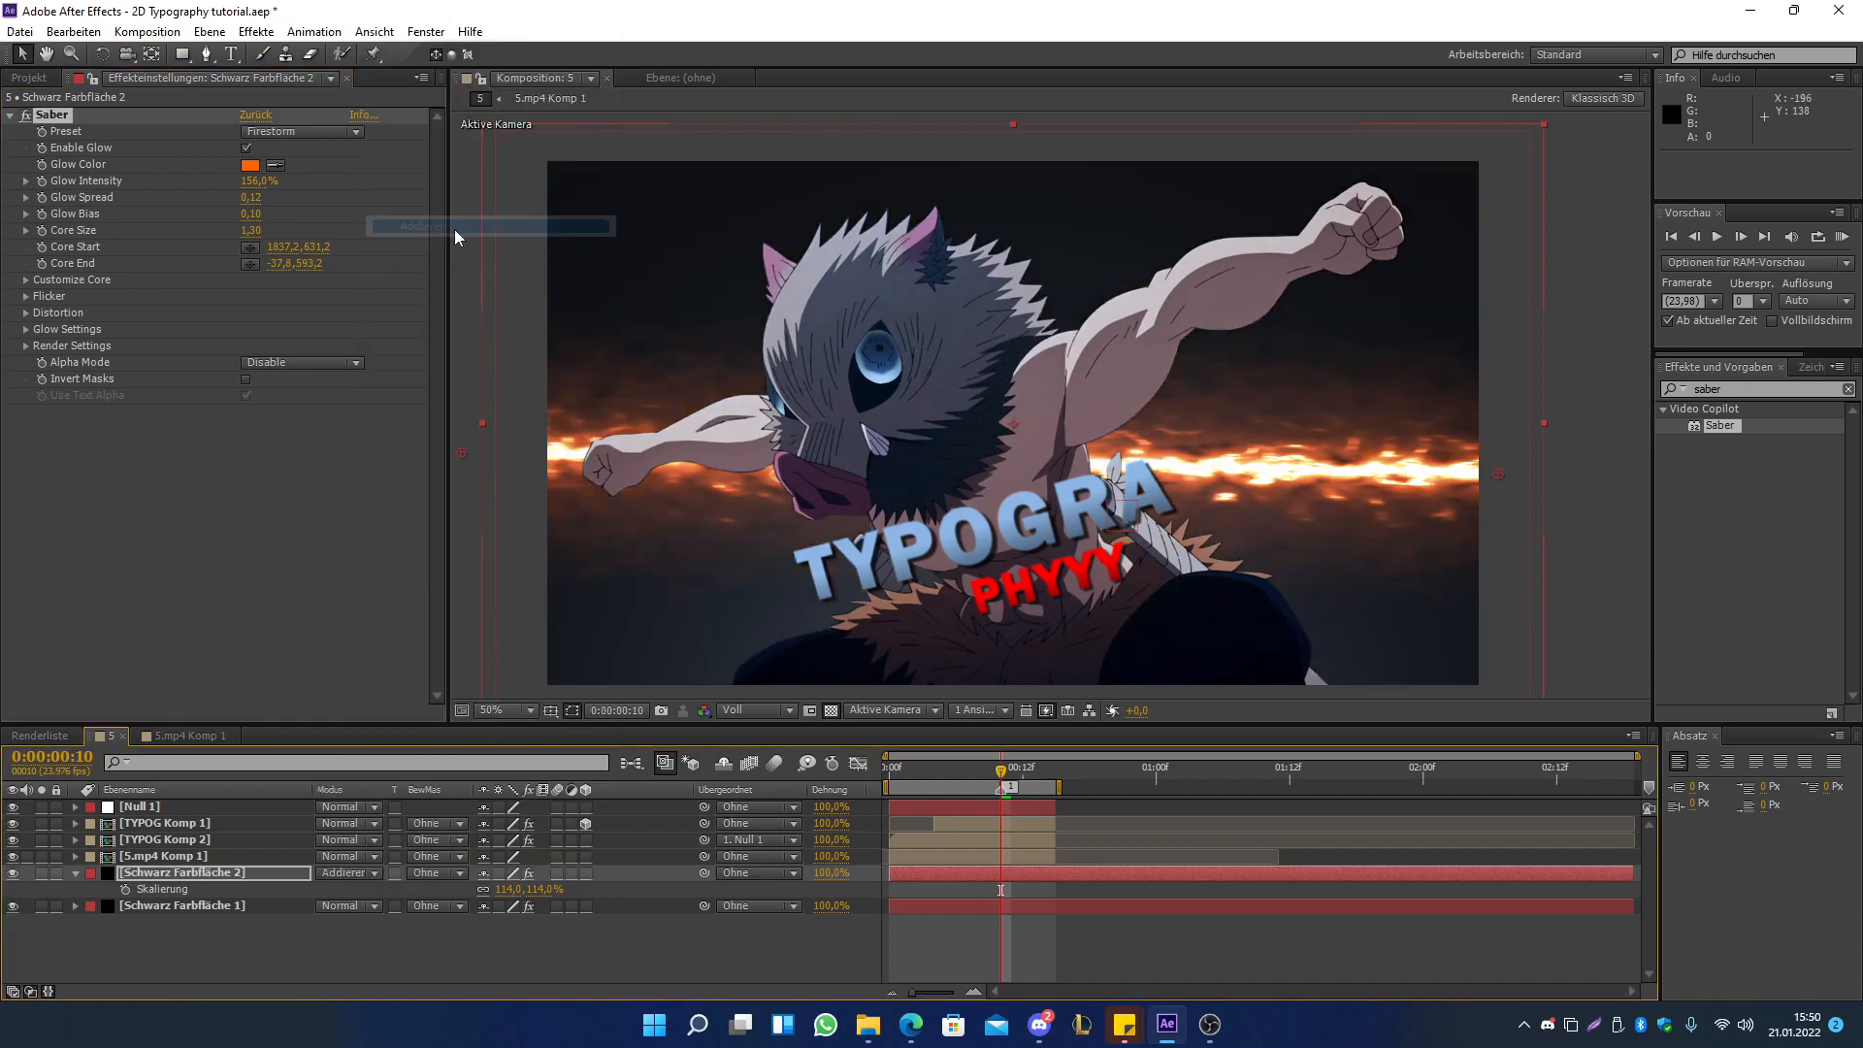
# - Set Saber's Glow Intensity to 169% and Glow Spread to 0.27, and sample the Glow Color from the character's pink ear
pyautogui.moveTo(260, 198)
pyautogui.mouseDown()
pyautogui.moveTo(244, 201)
pyautogui.moveTo(277, 172)
pyautogui.mouseUp()
pyautogui.click(275, 165)
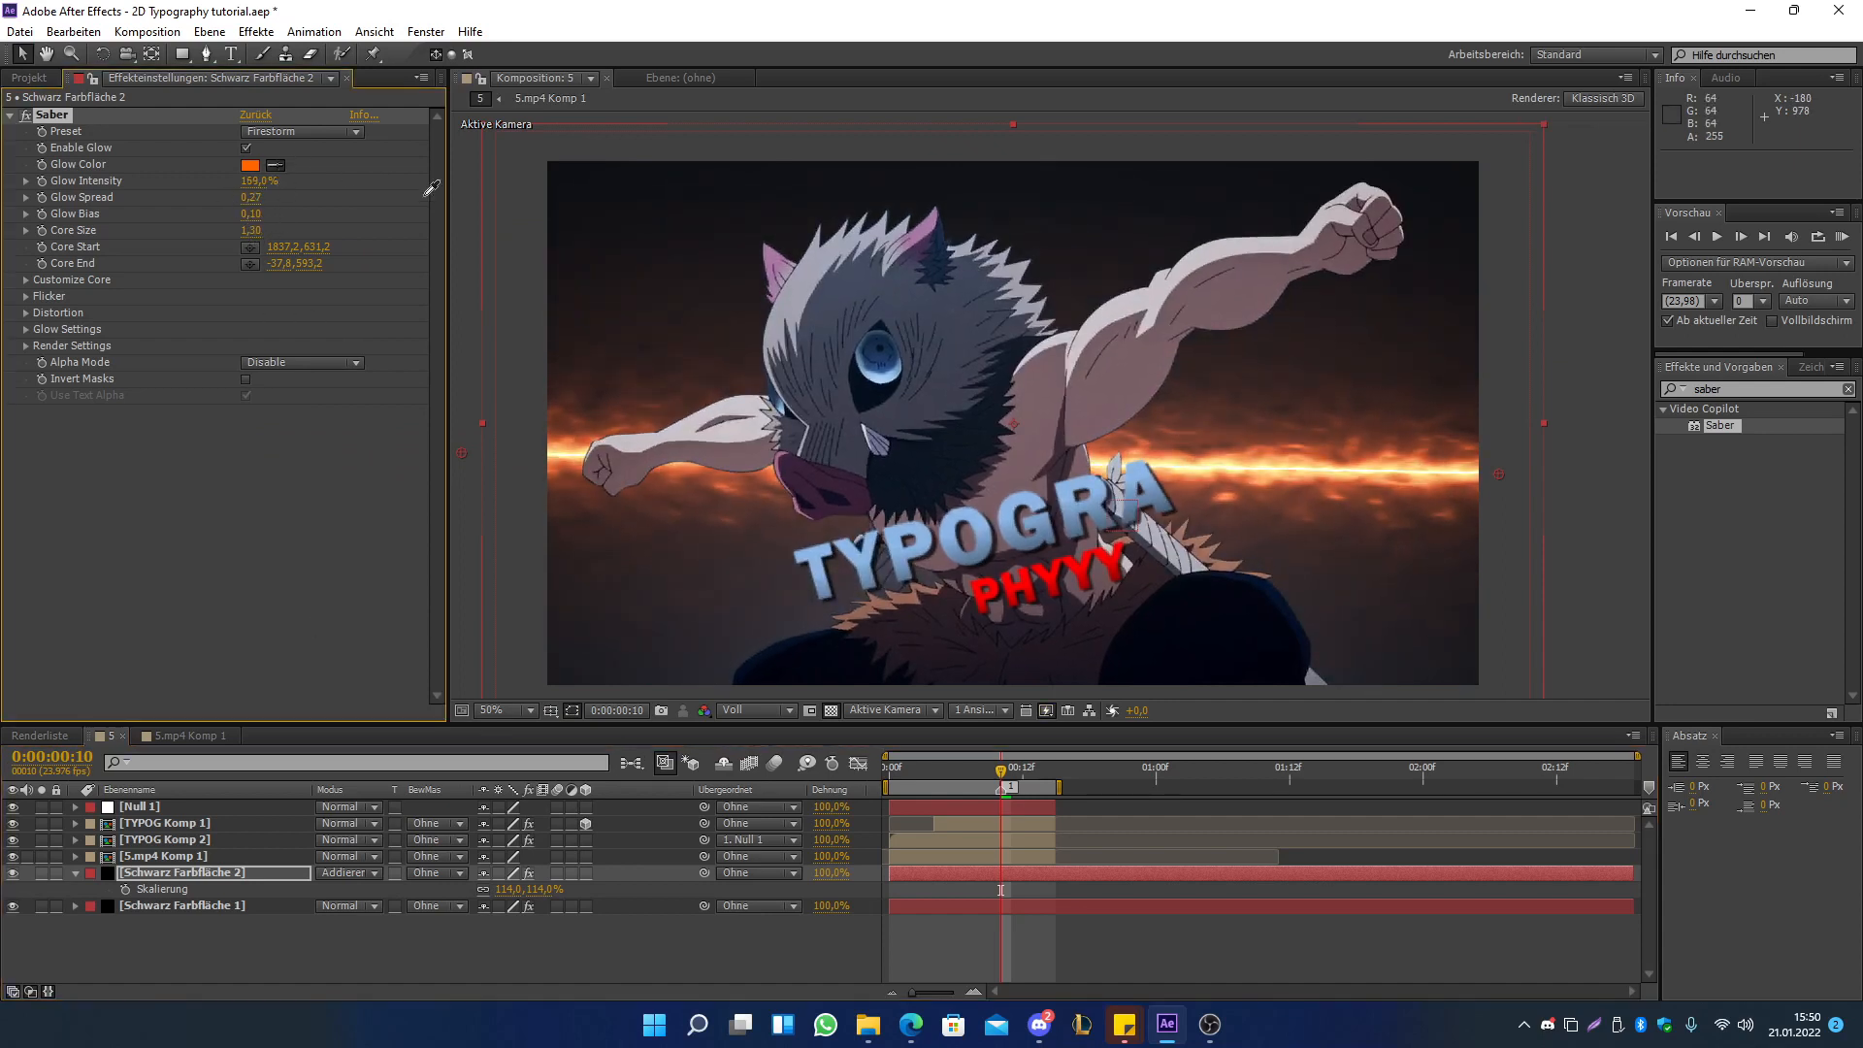
pyautogui.click(769, 255)
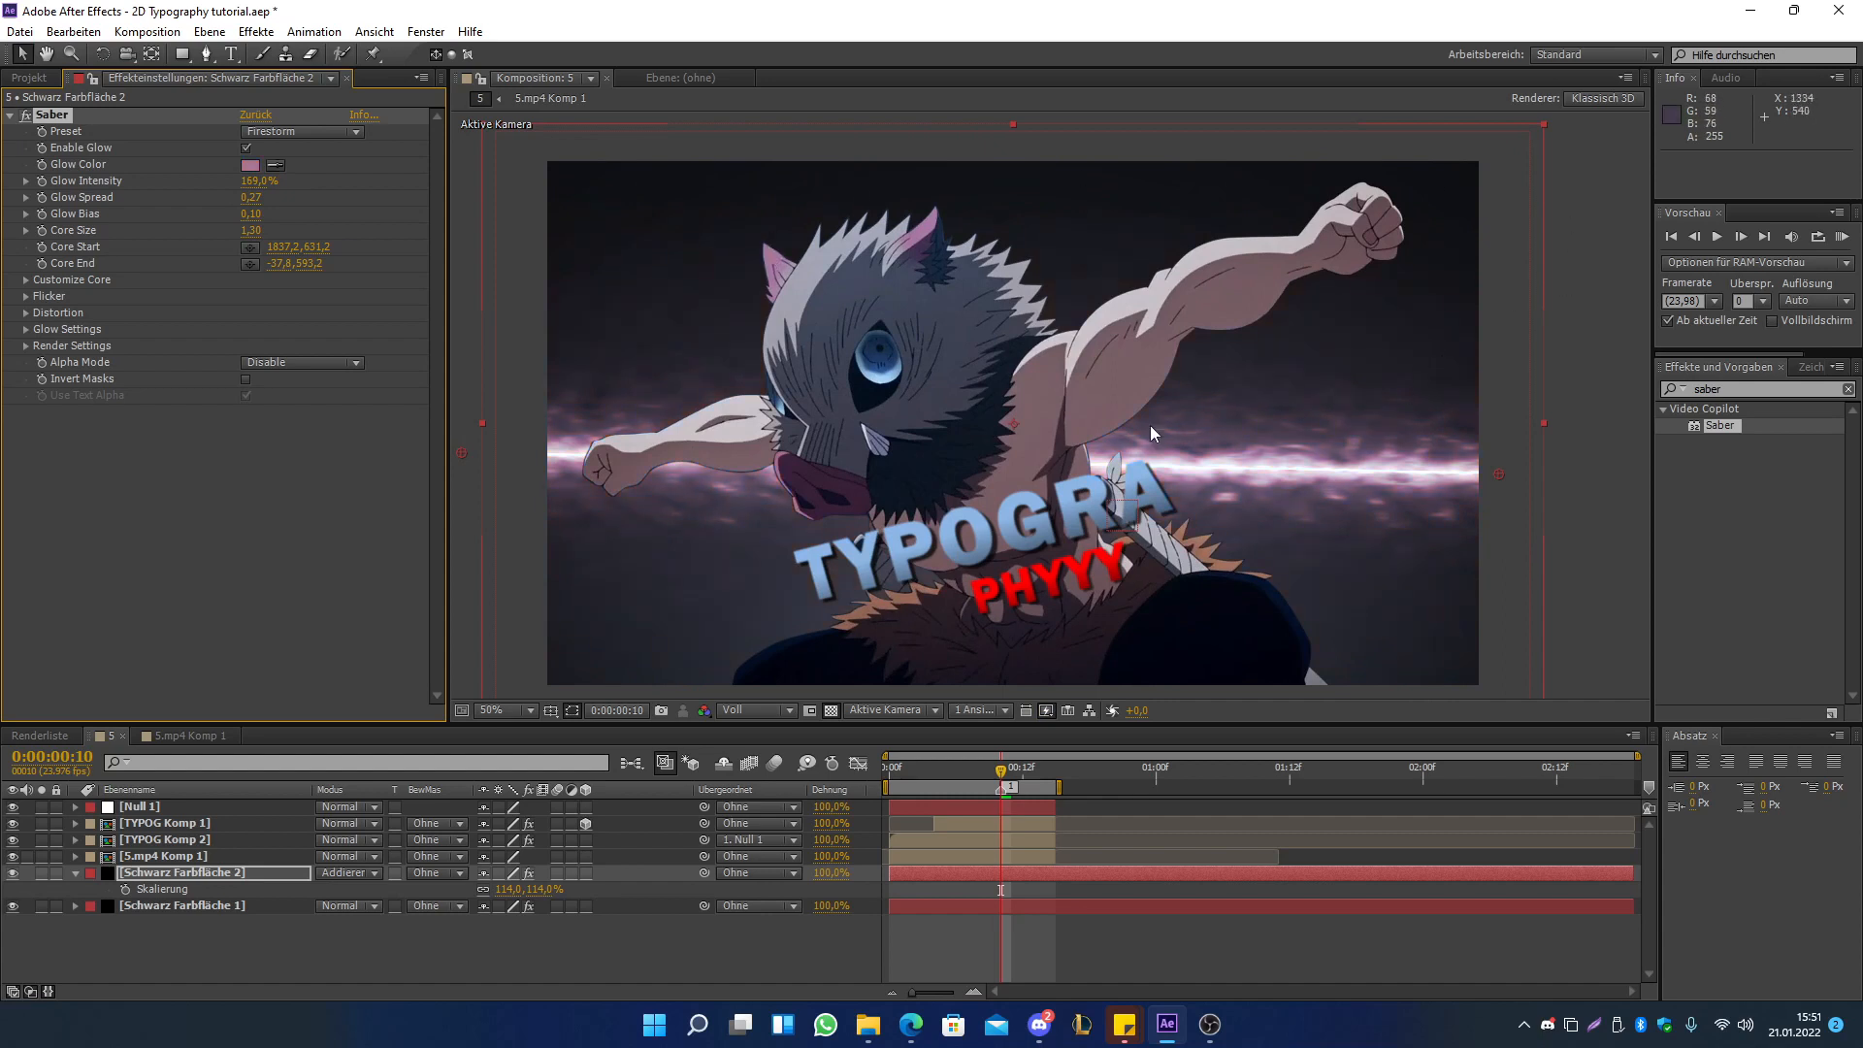
# - Tilt the Saber beam by placing Core Start at about 1928, 480 and Core End at about -208, 621
pyautogui.click(252, 248)
pyautogui.click(1507, 378)
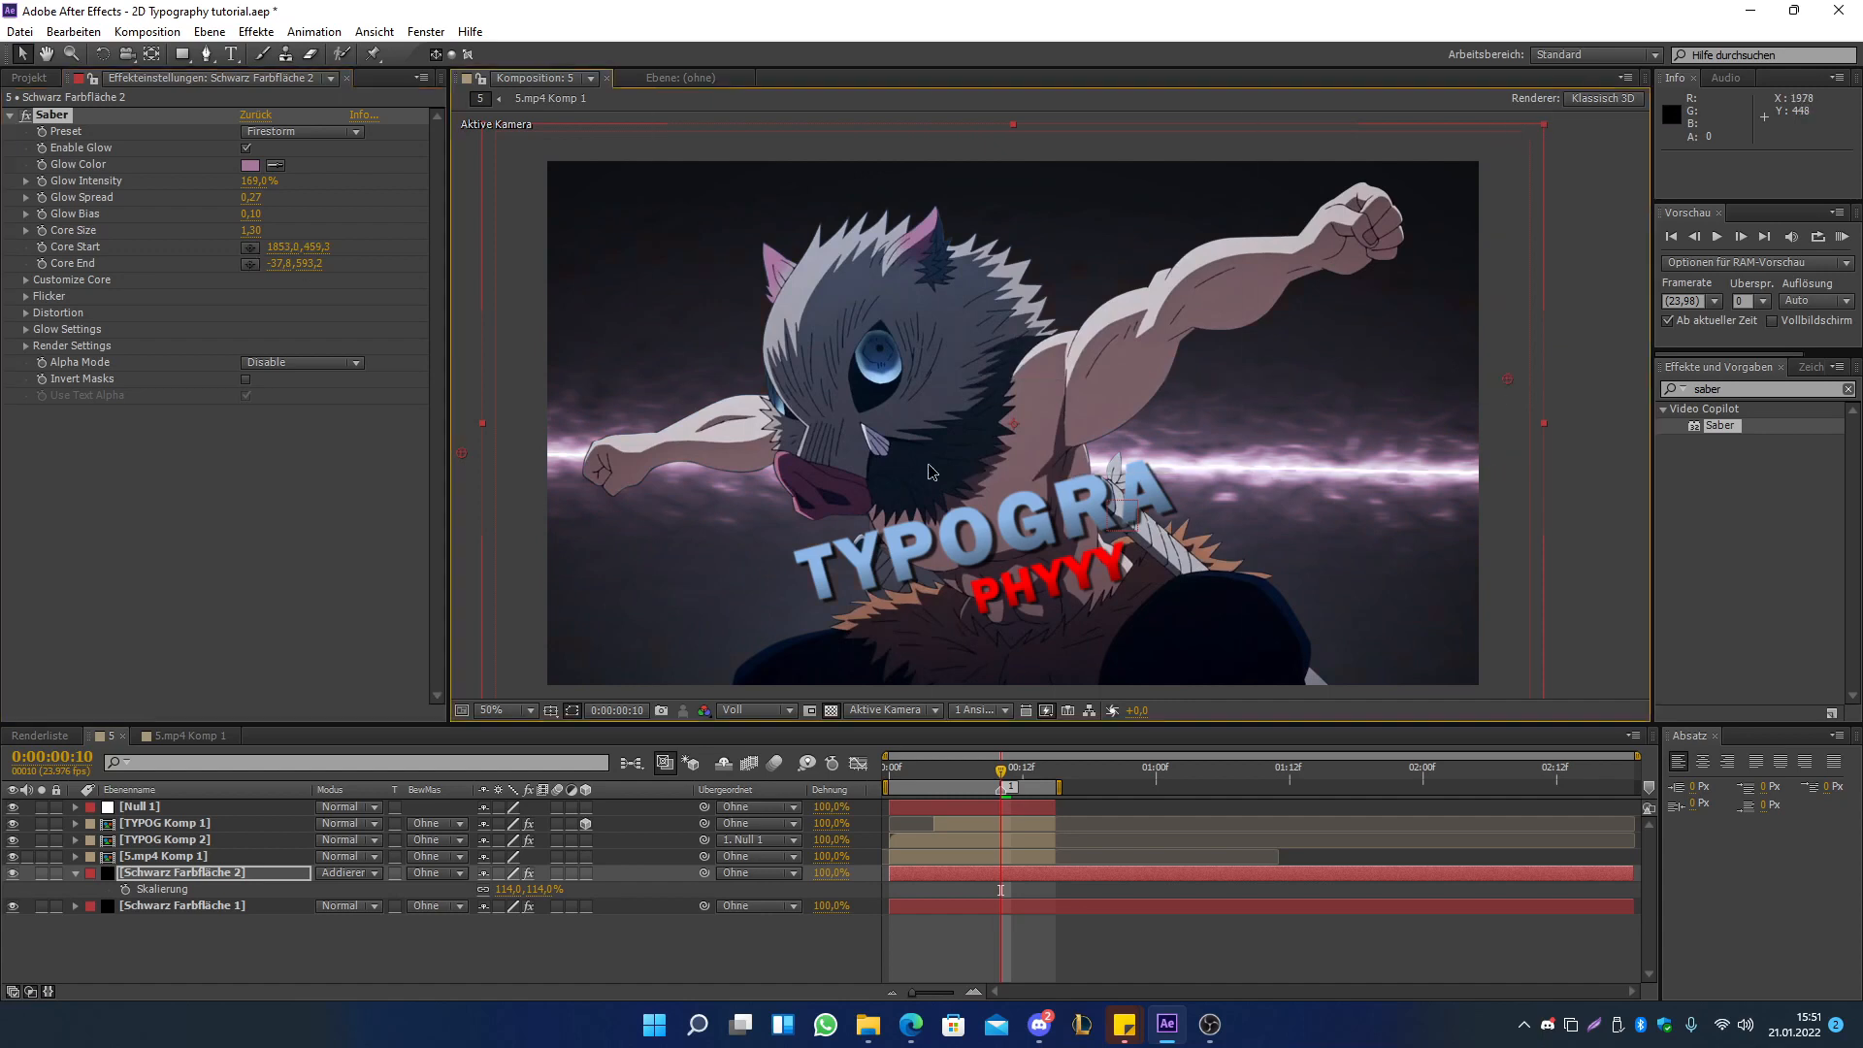
pyautogui.moveTo(461, 452); pyautogui.dragTo(377, 493)
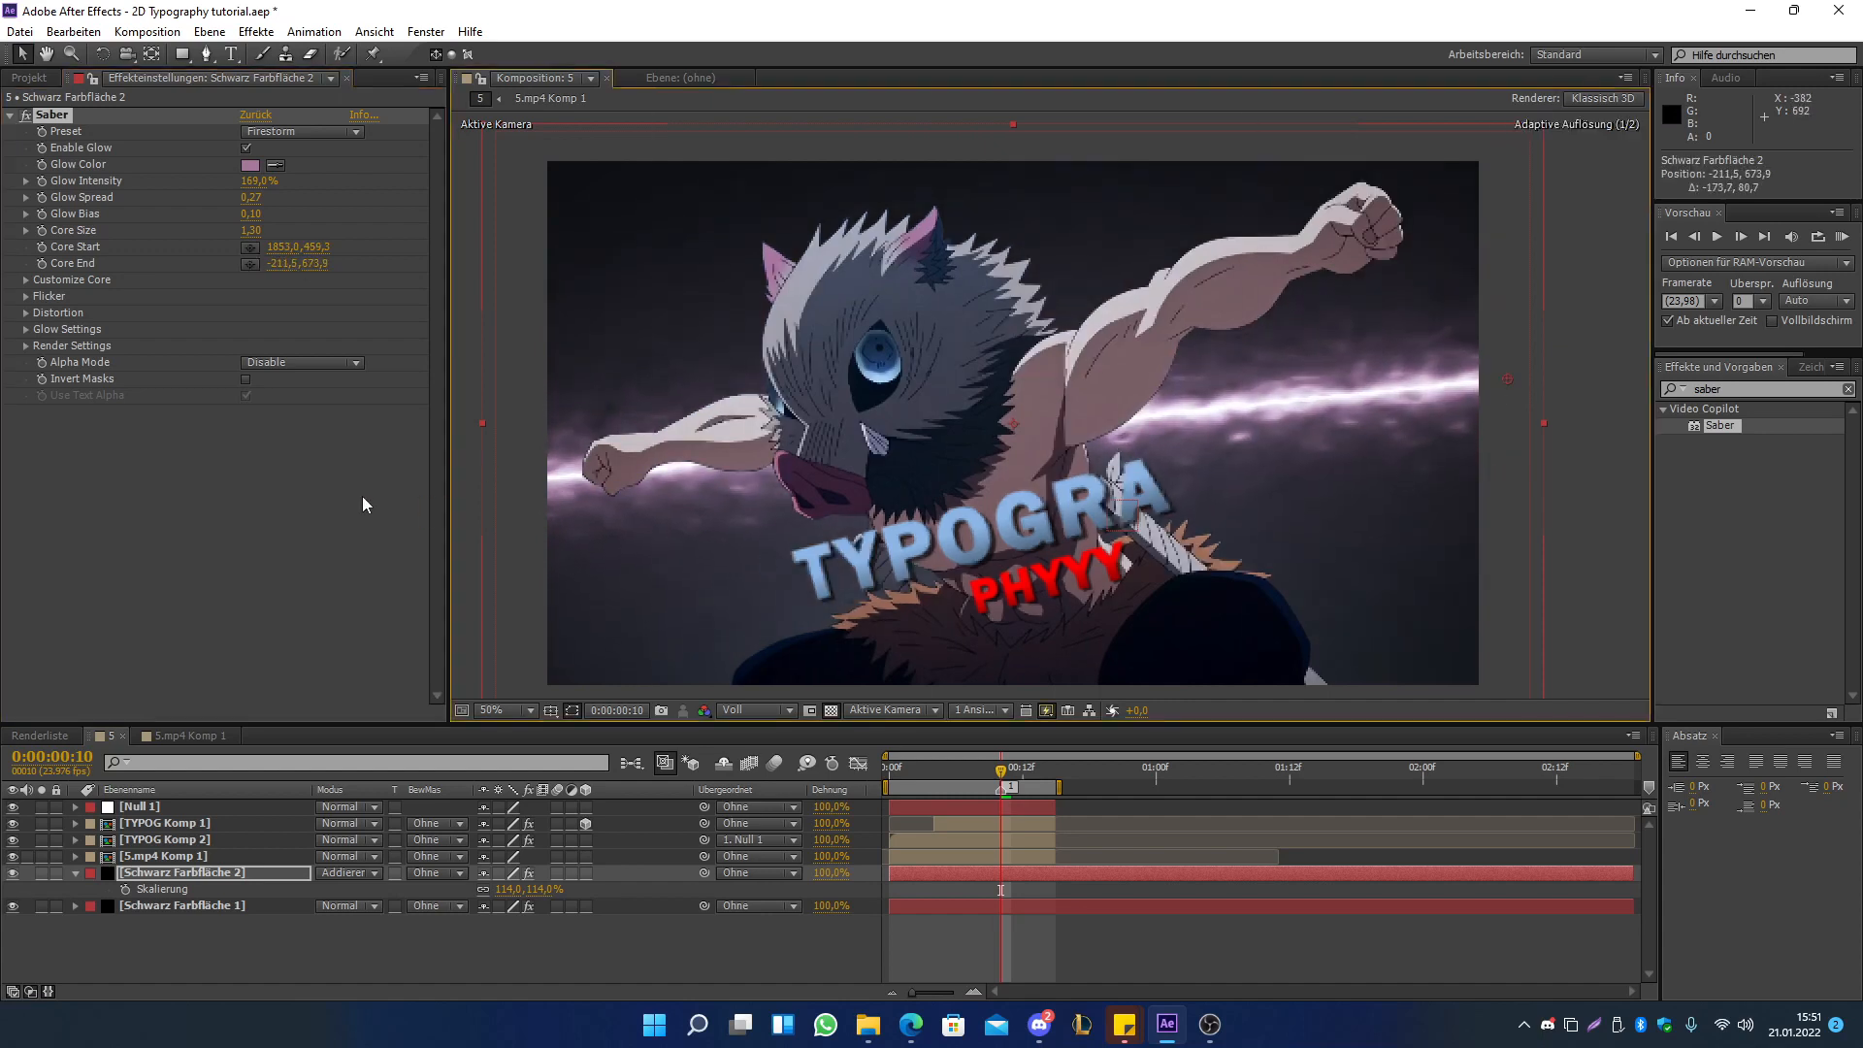
pyautogui.moveTo(1509, 380); pyautogui.dragTo(1546, 390)
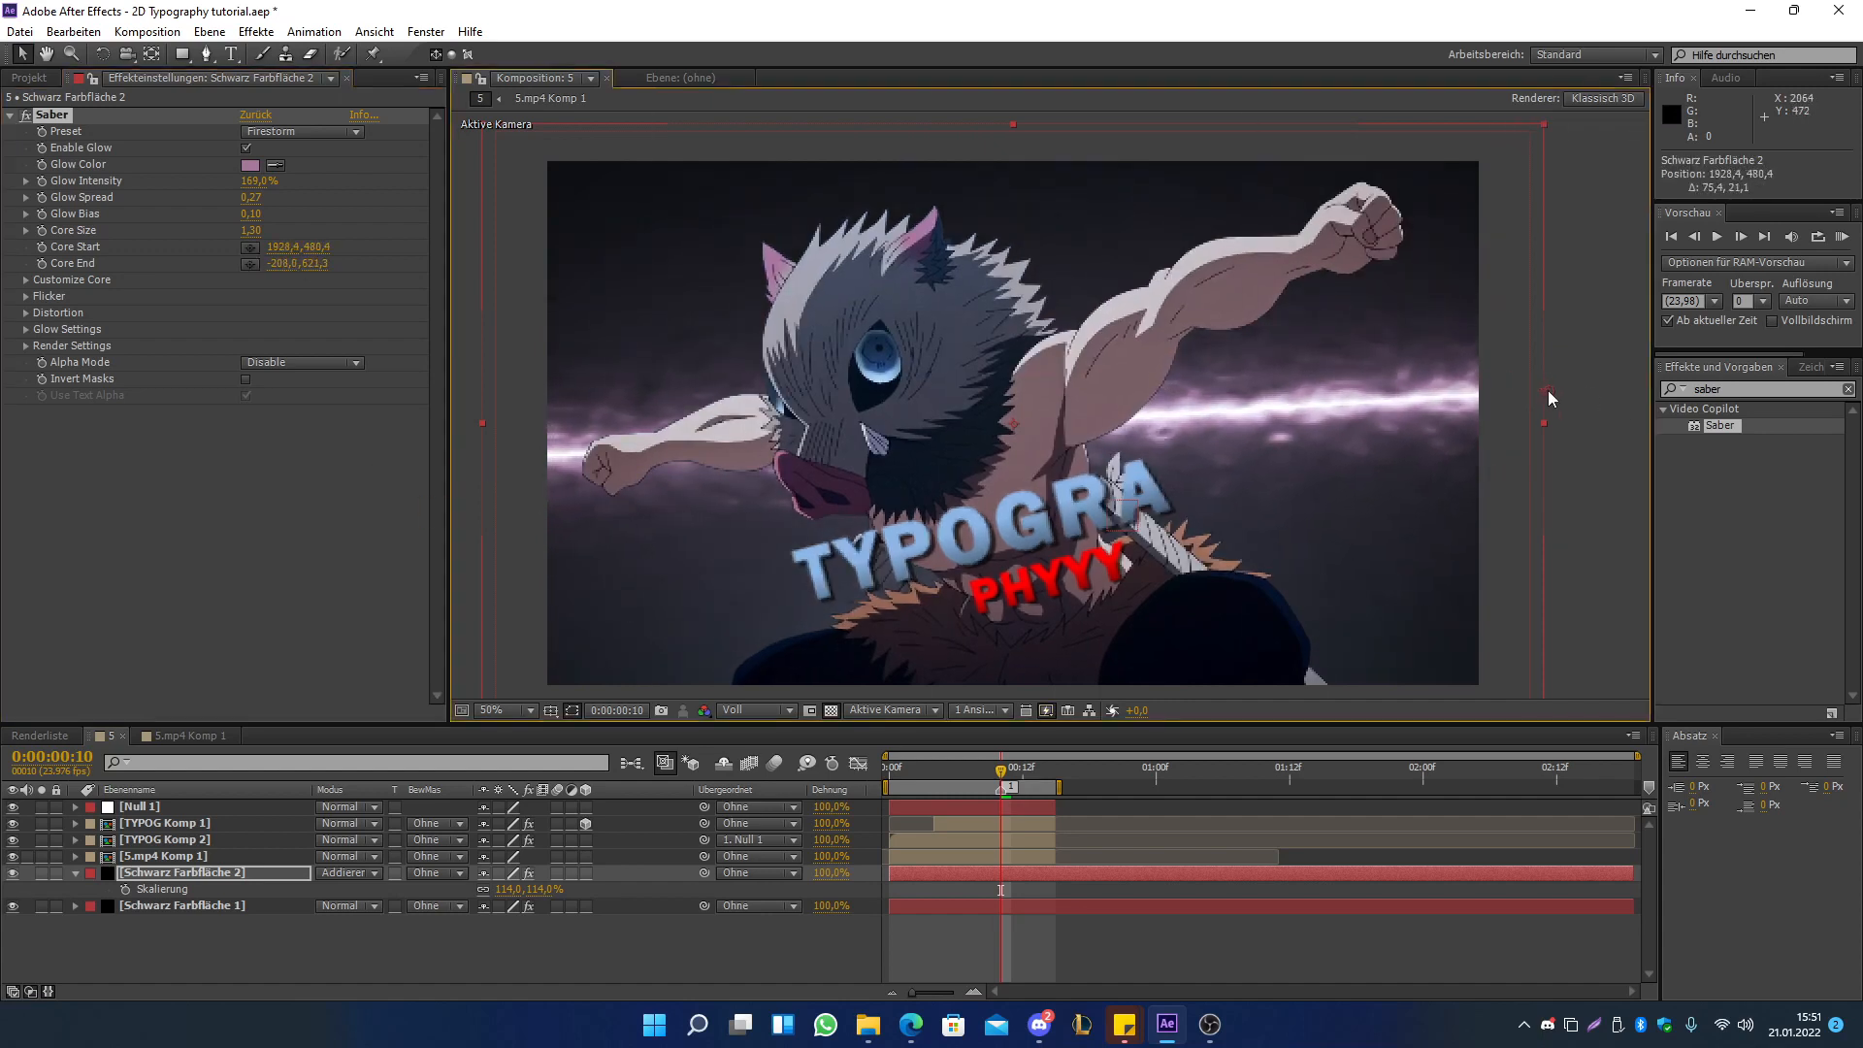
# - Search the effects for "cc lens", apply CC Lens to the Saber solid and set its Size to 155
pyautogui.click(1750, 390)
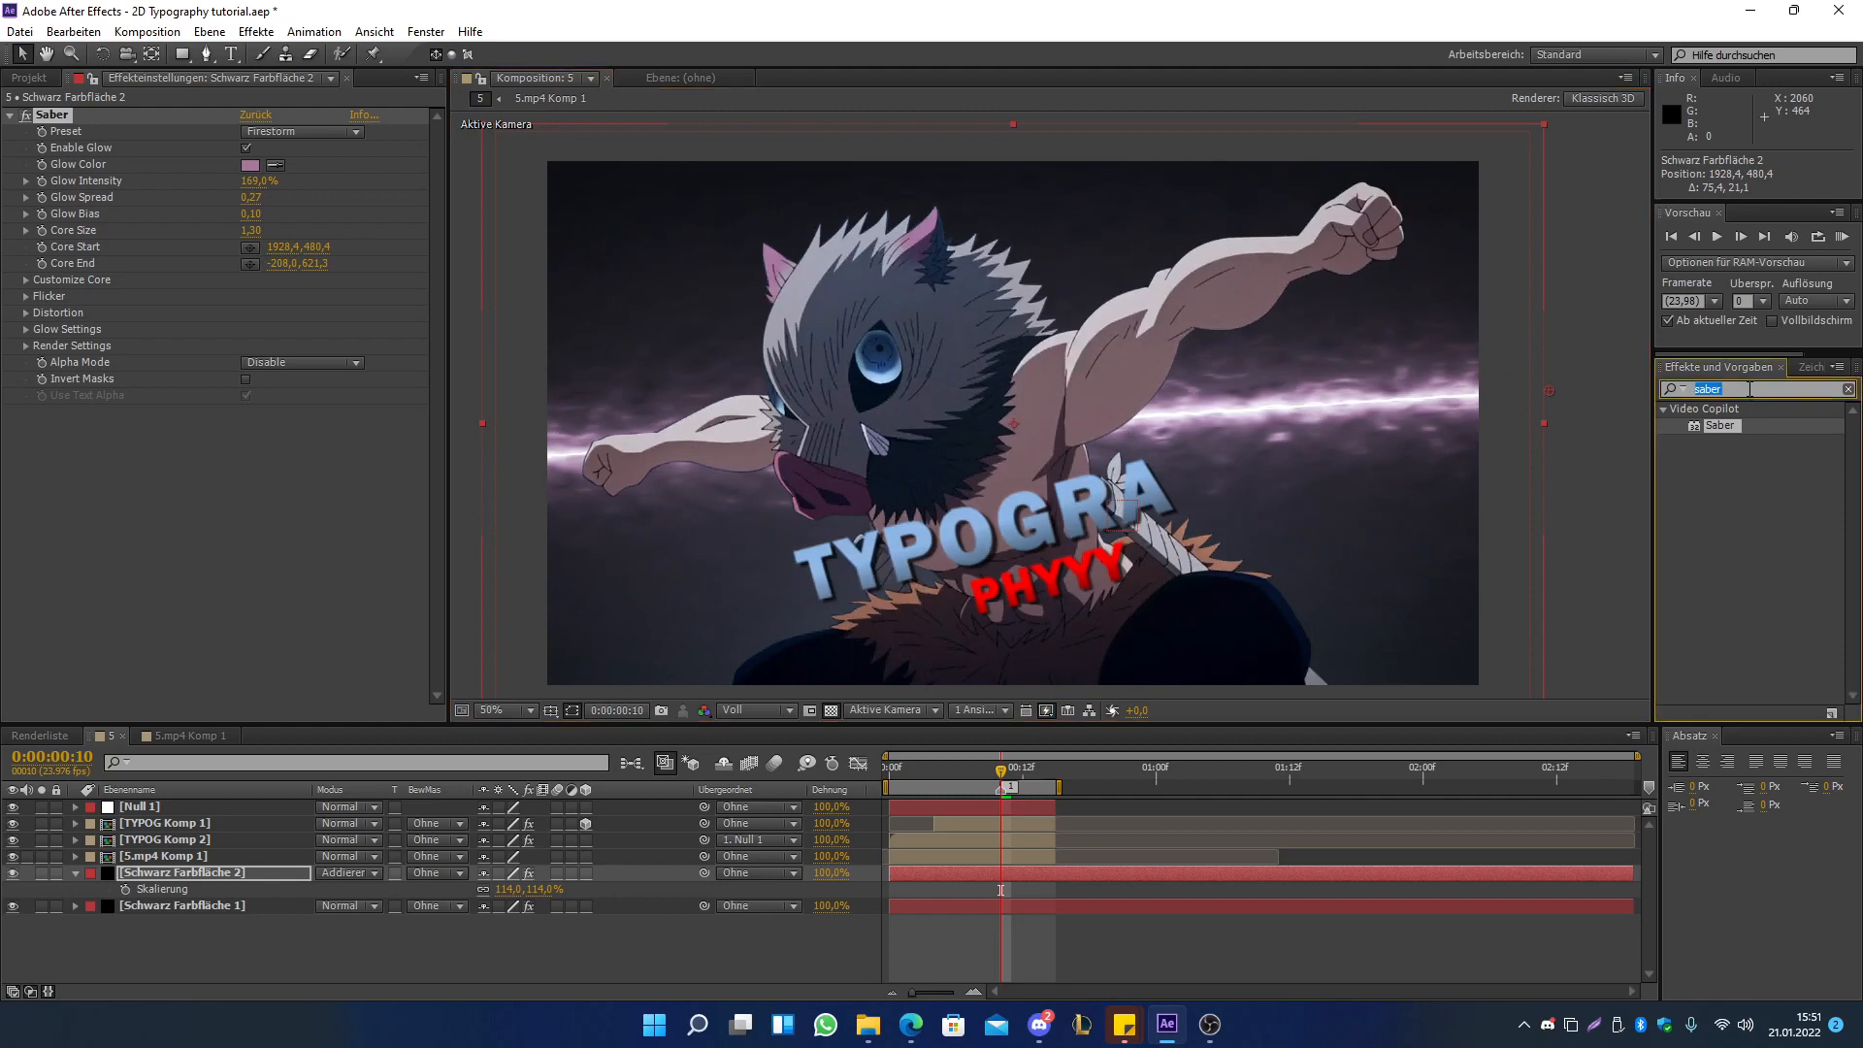
pyautogui.write('cc lens')
pyautogui.moveTo(1715, 427); pyautogui.dragTo(214, 872)
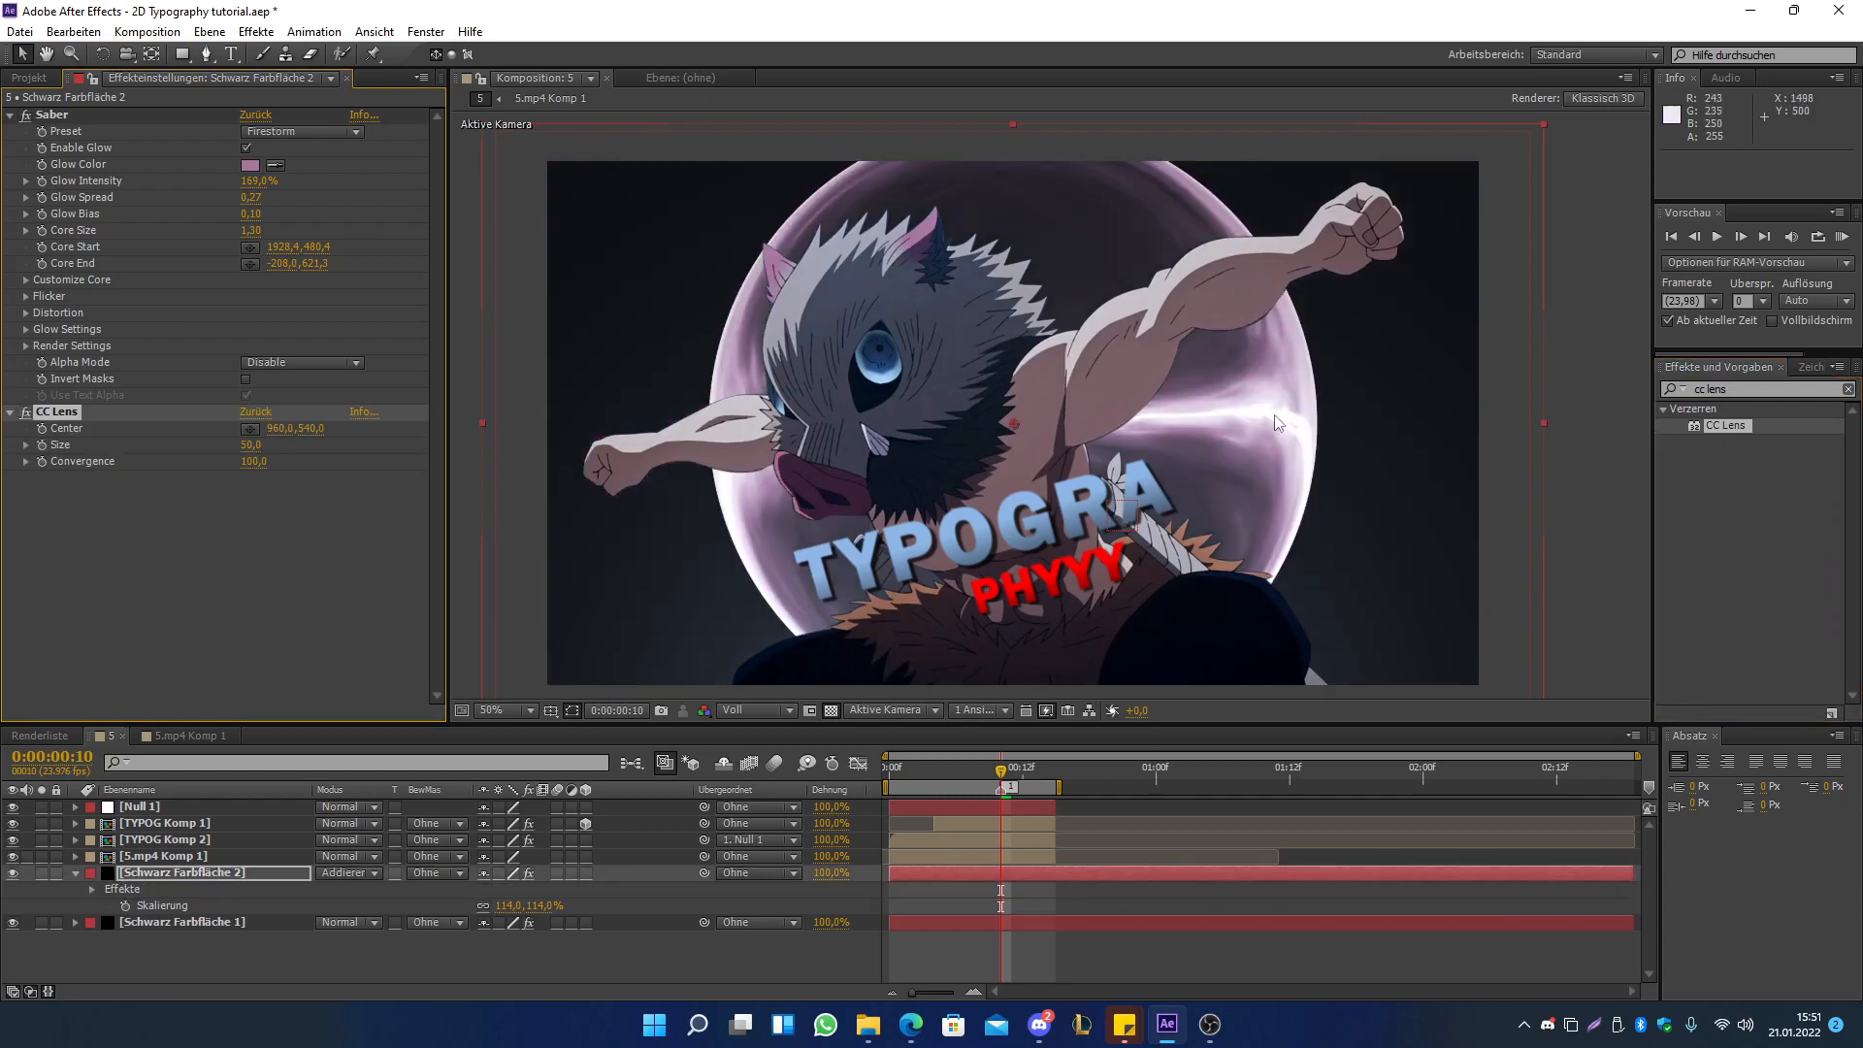
pyautogui.moveTo(250, 449); pyautogui.dragTo(405, 475)
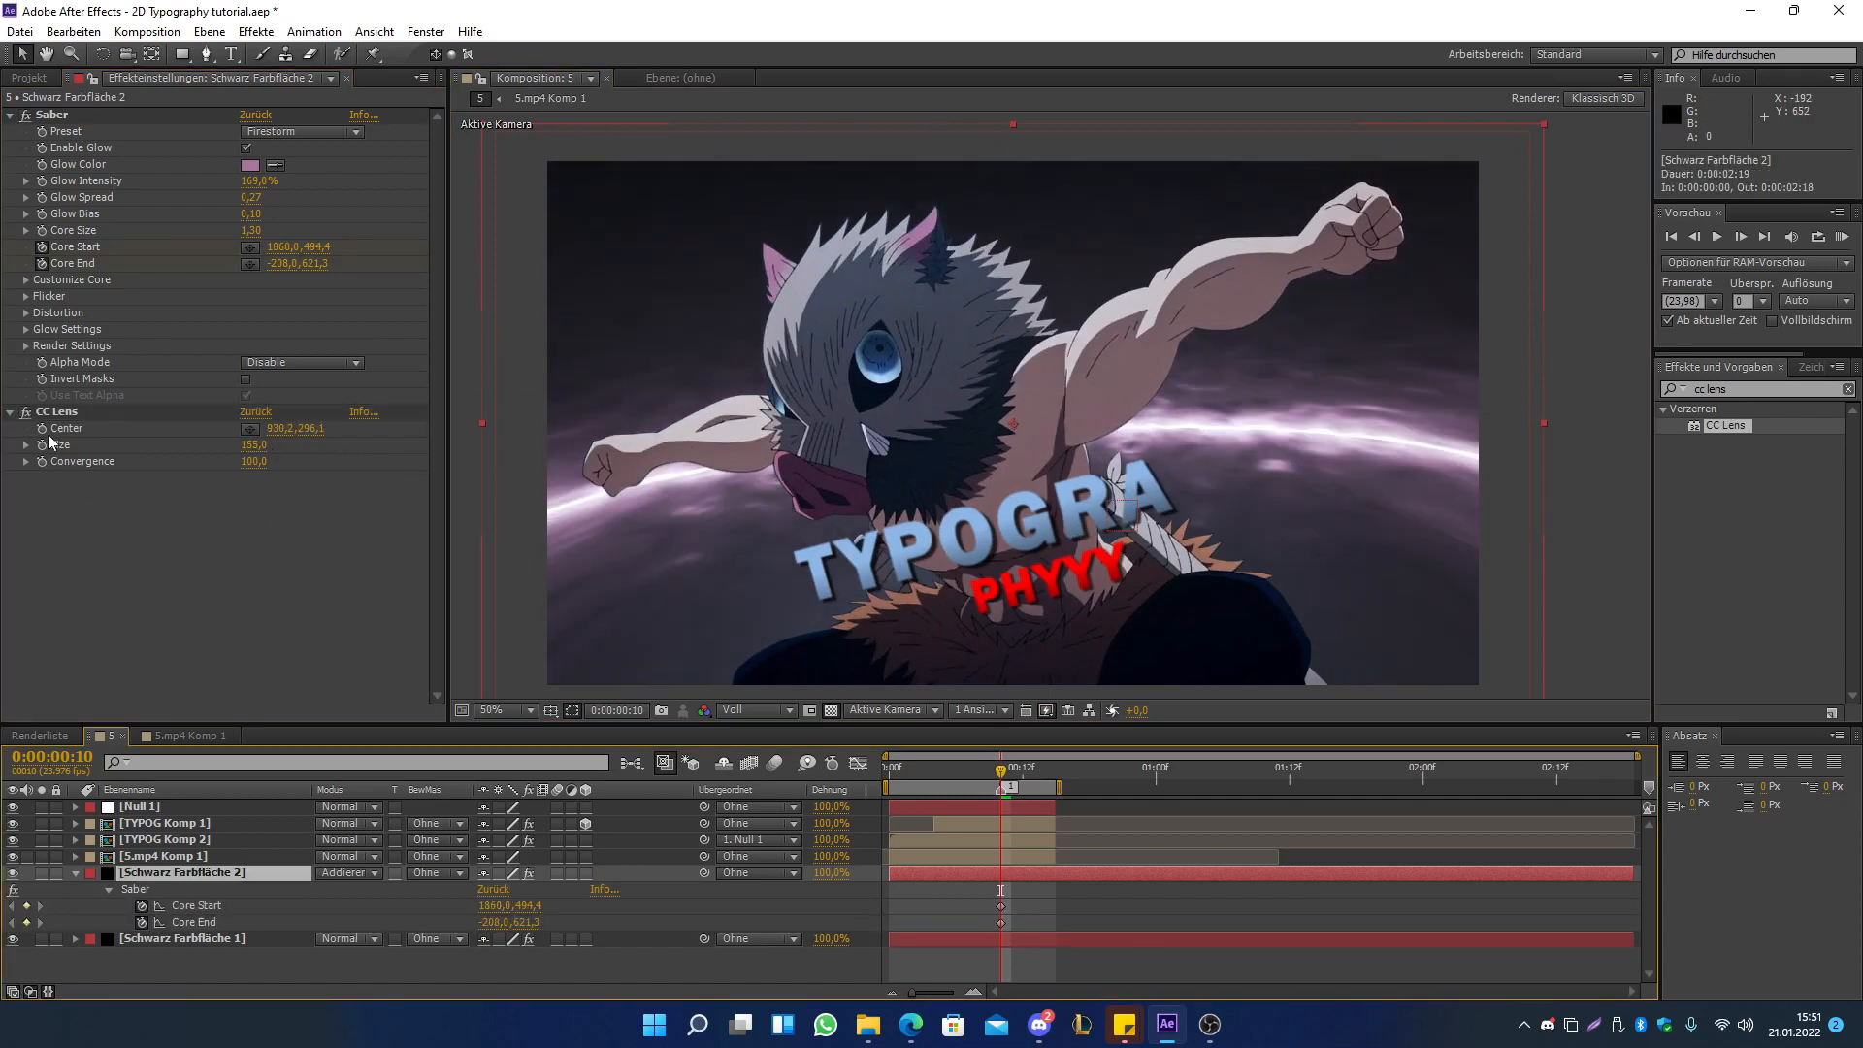
# - Enable keyframing for the CC Lens properties, centre the lens at about 753, 498, and adjust Core Start to 1860, 487.4 and Core End to -208, 770.3
pyautogui.click(43, 444)
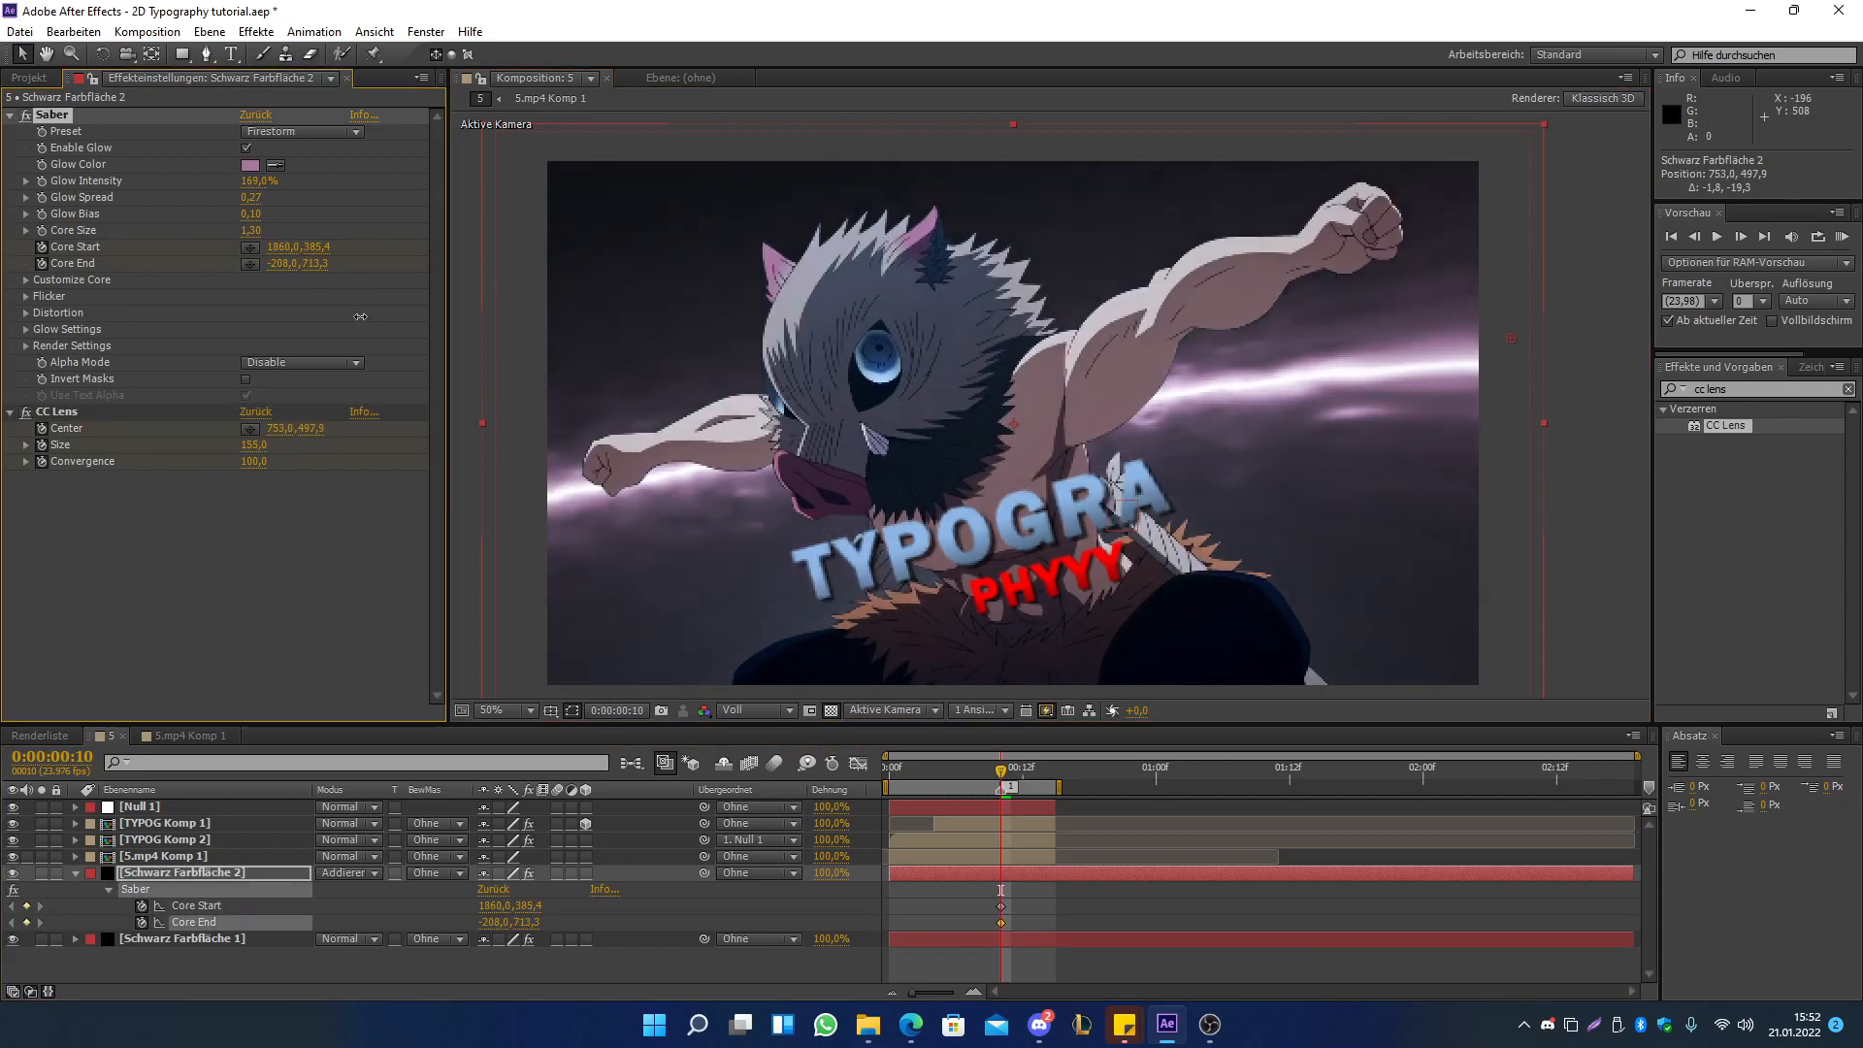
pyautogui.moveTo(360, 317); pyautogui.dragTo(143, 341)
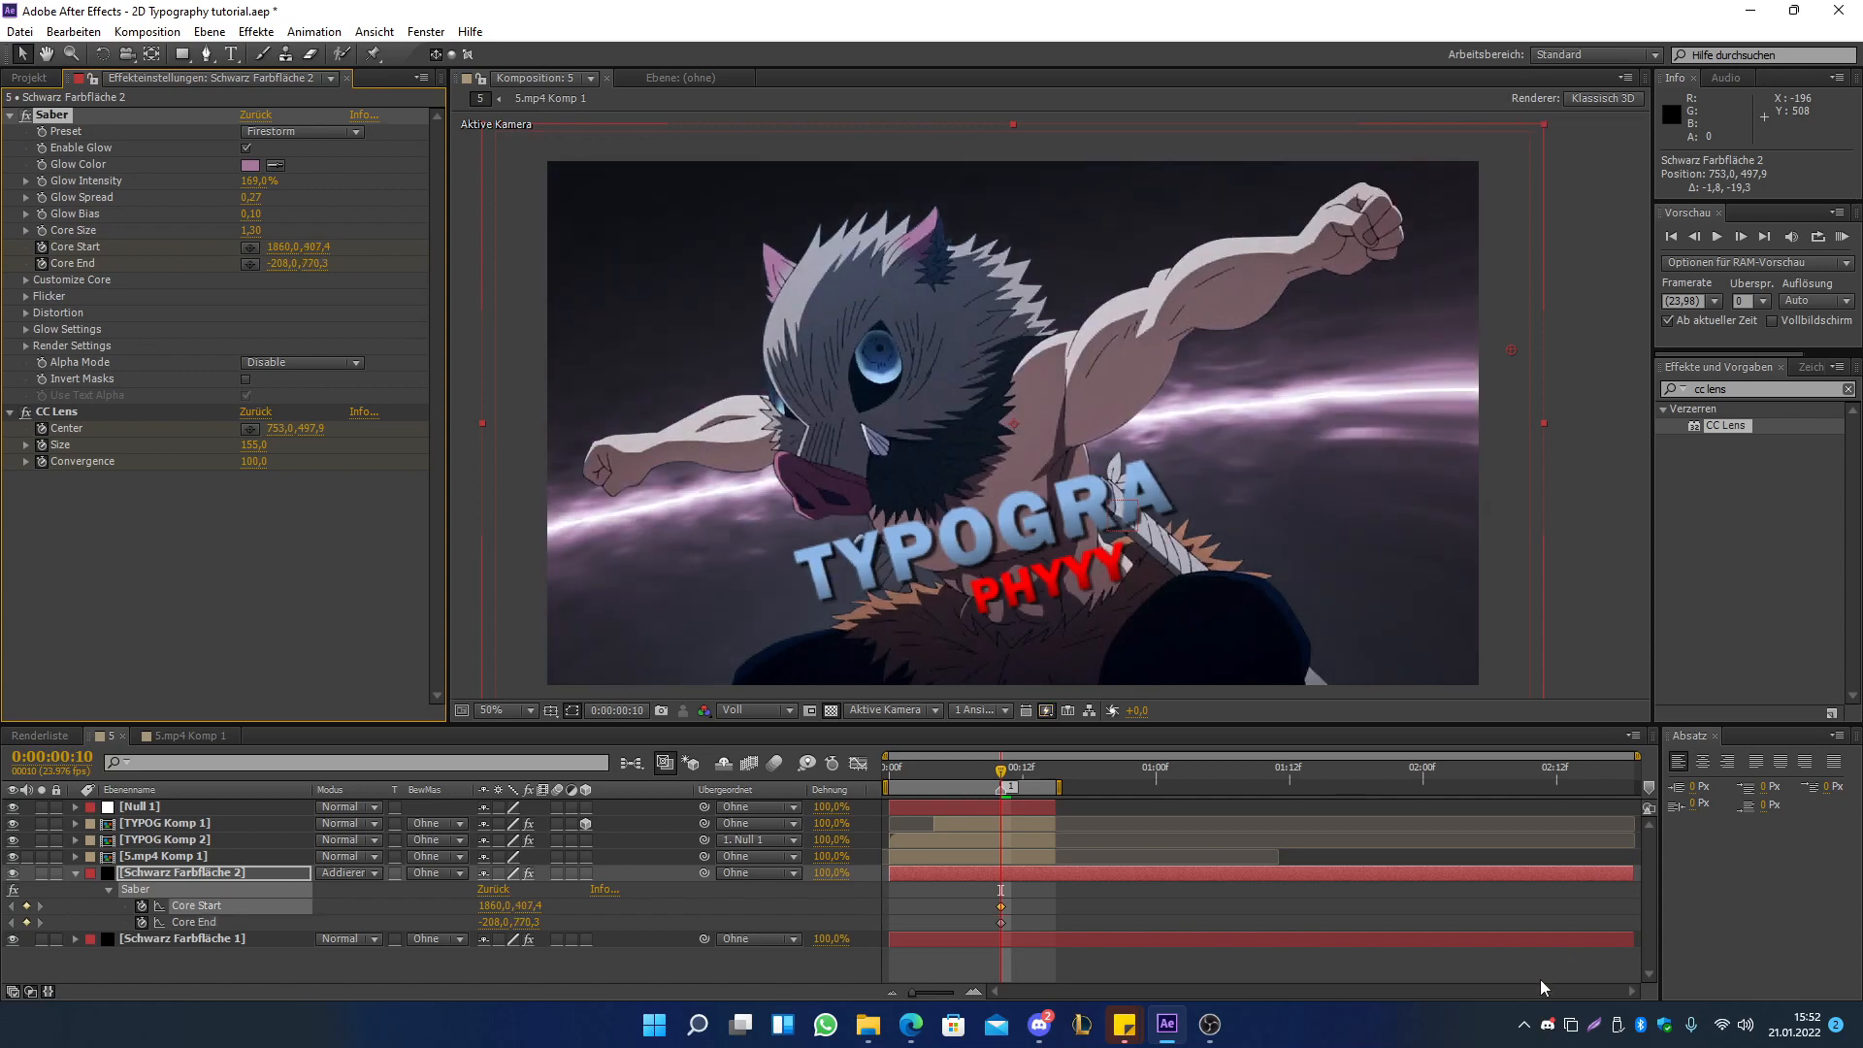
pyautogui.click(1540, 980)
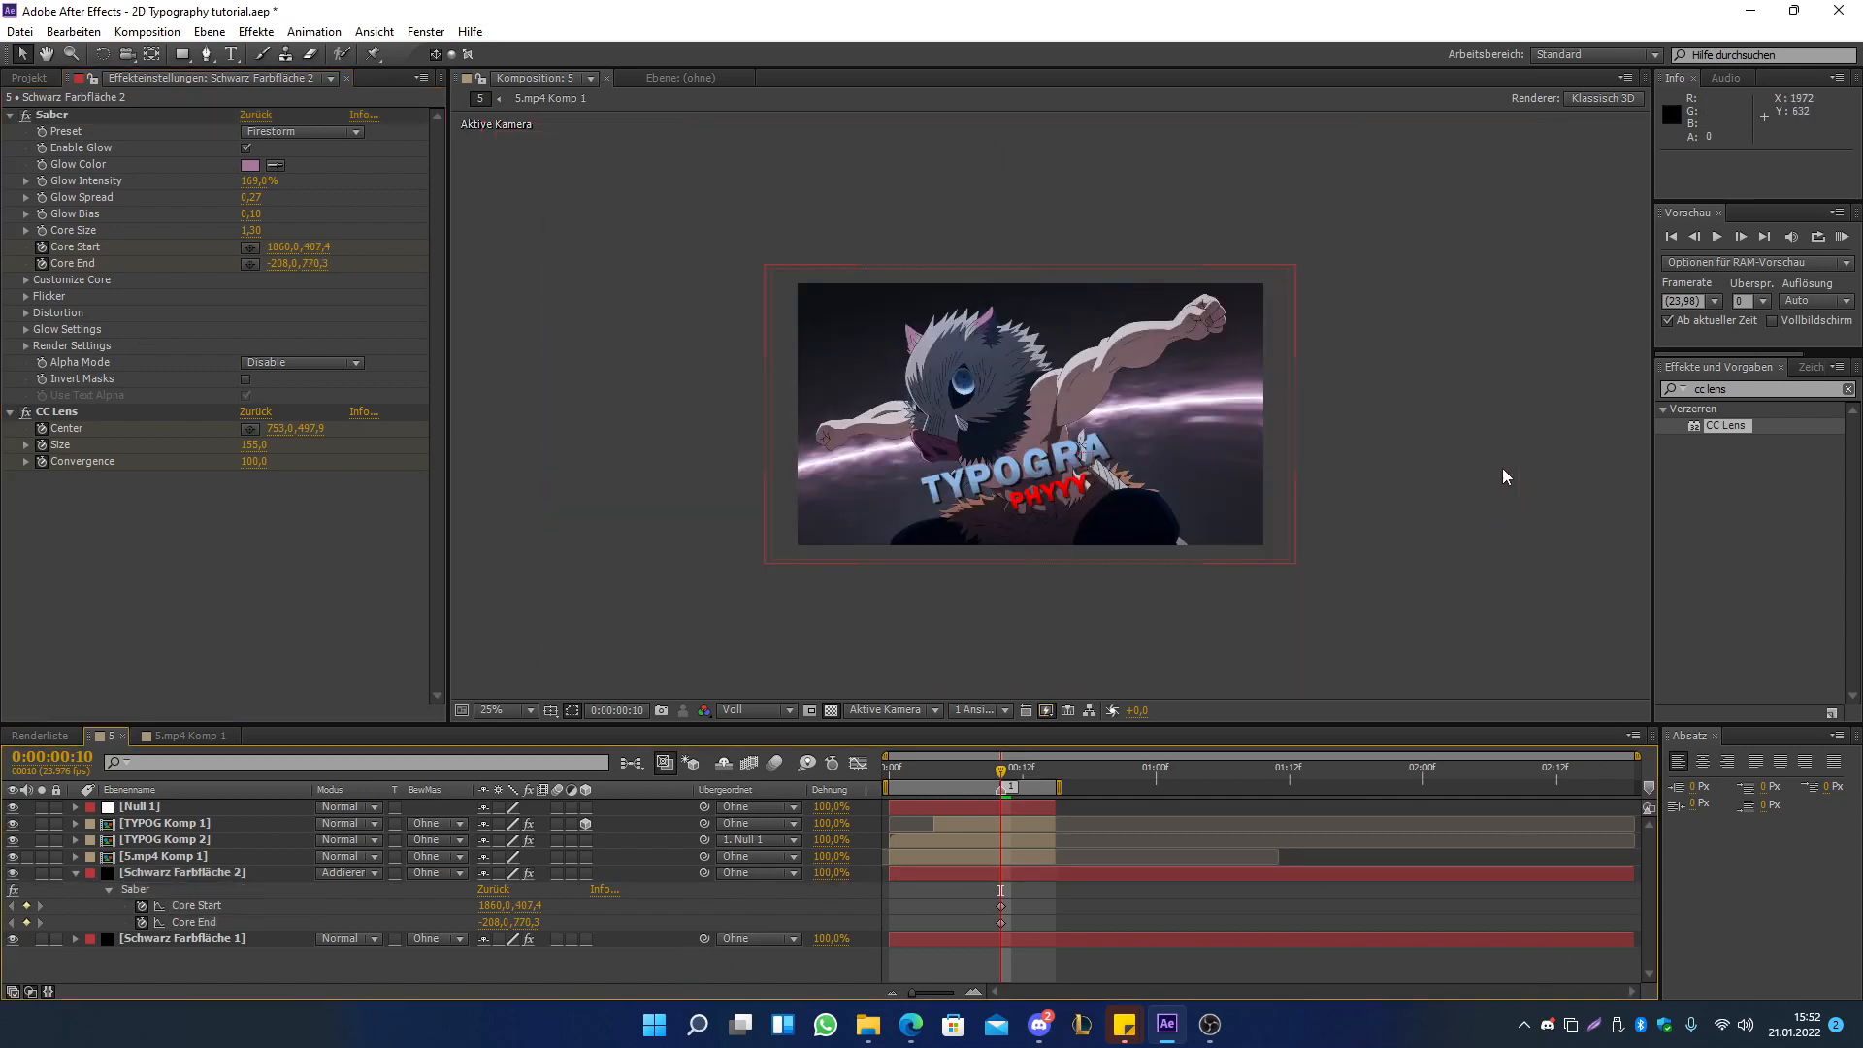
# - Search the effects for "turbu" and apply Turbulentes Versetzen to the Saber solid
pyautogui.click(1758, 389)
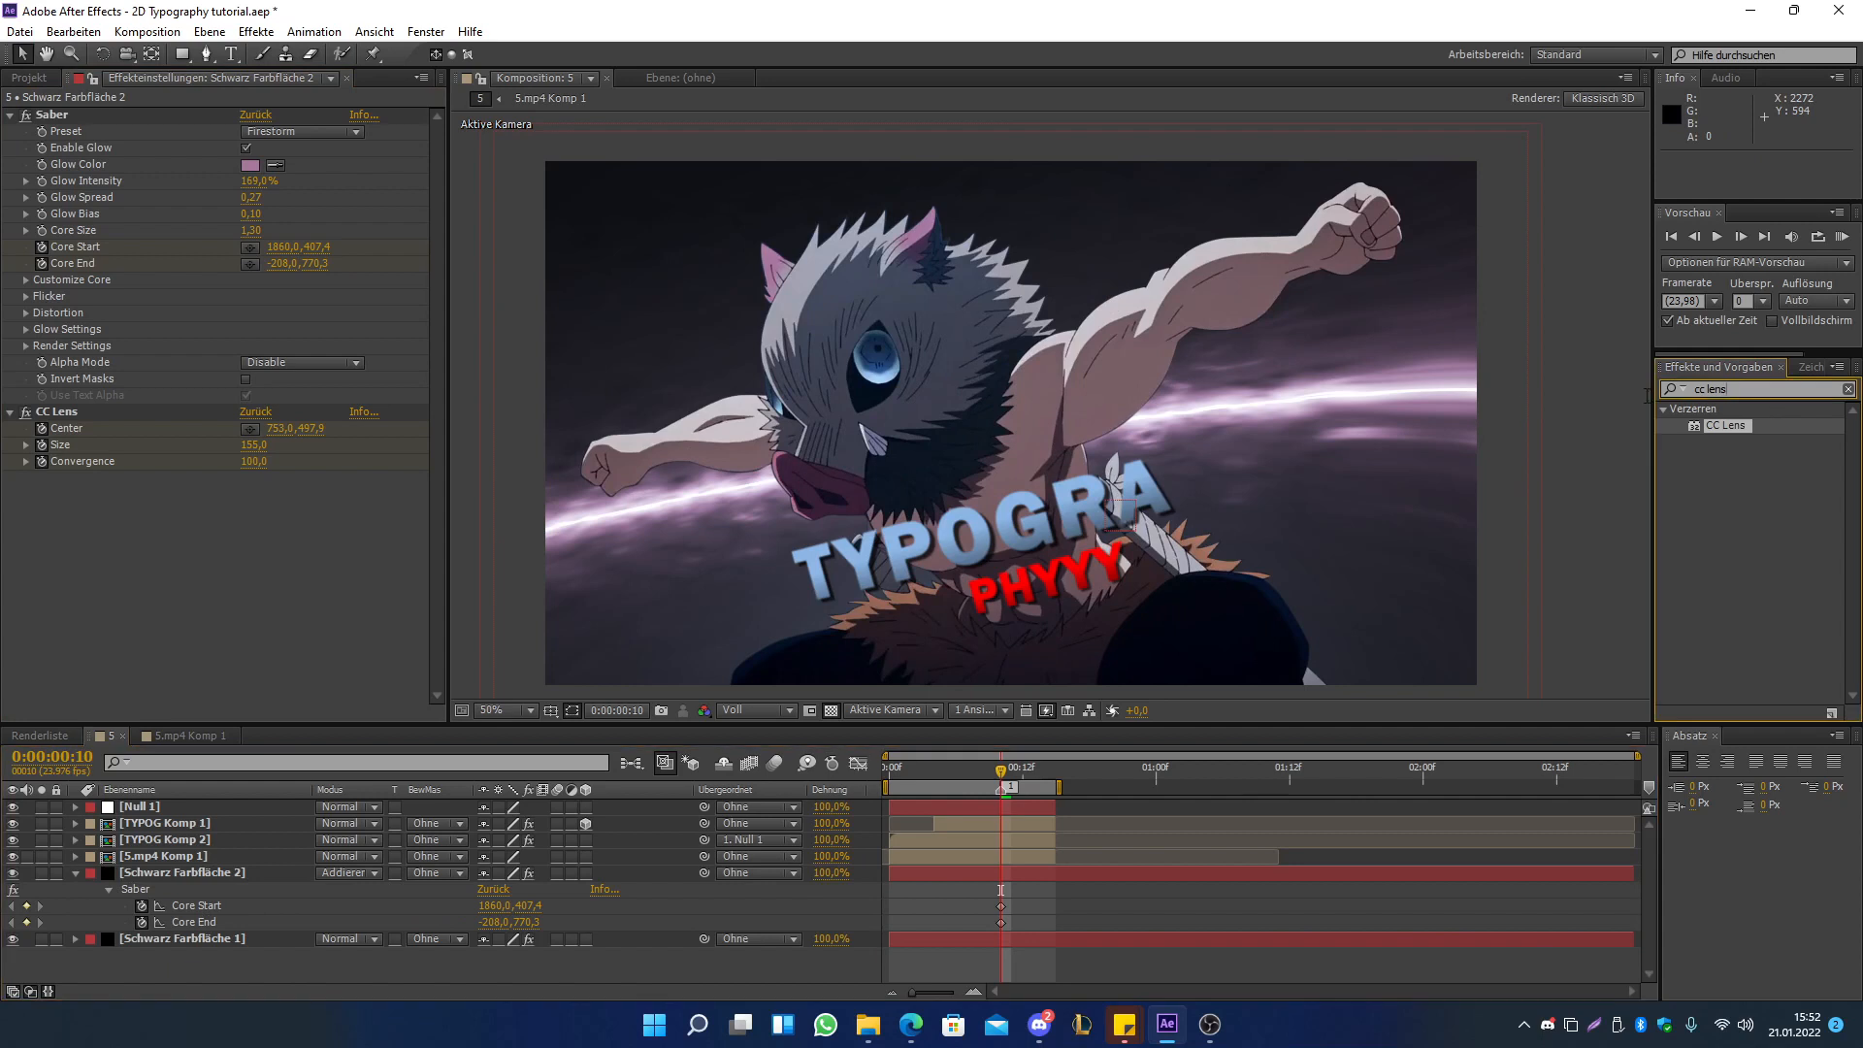
pyautogui.write('turbu')
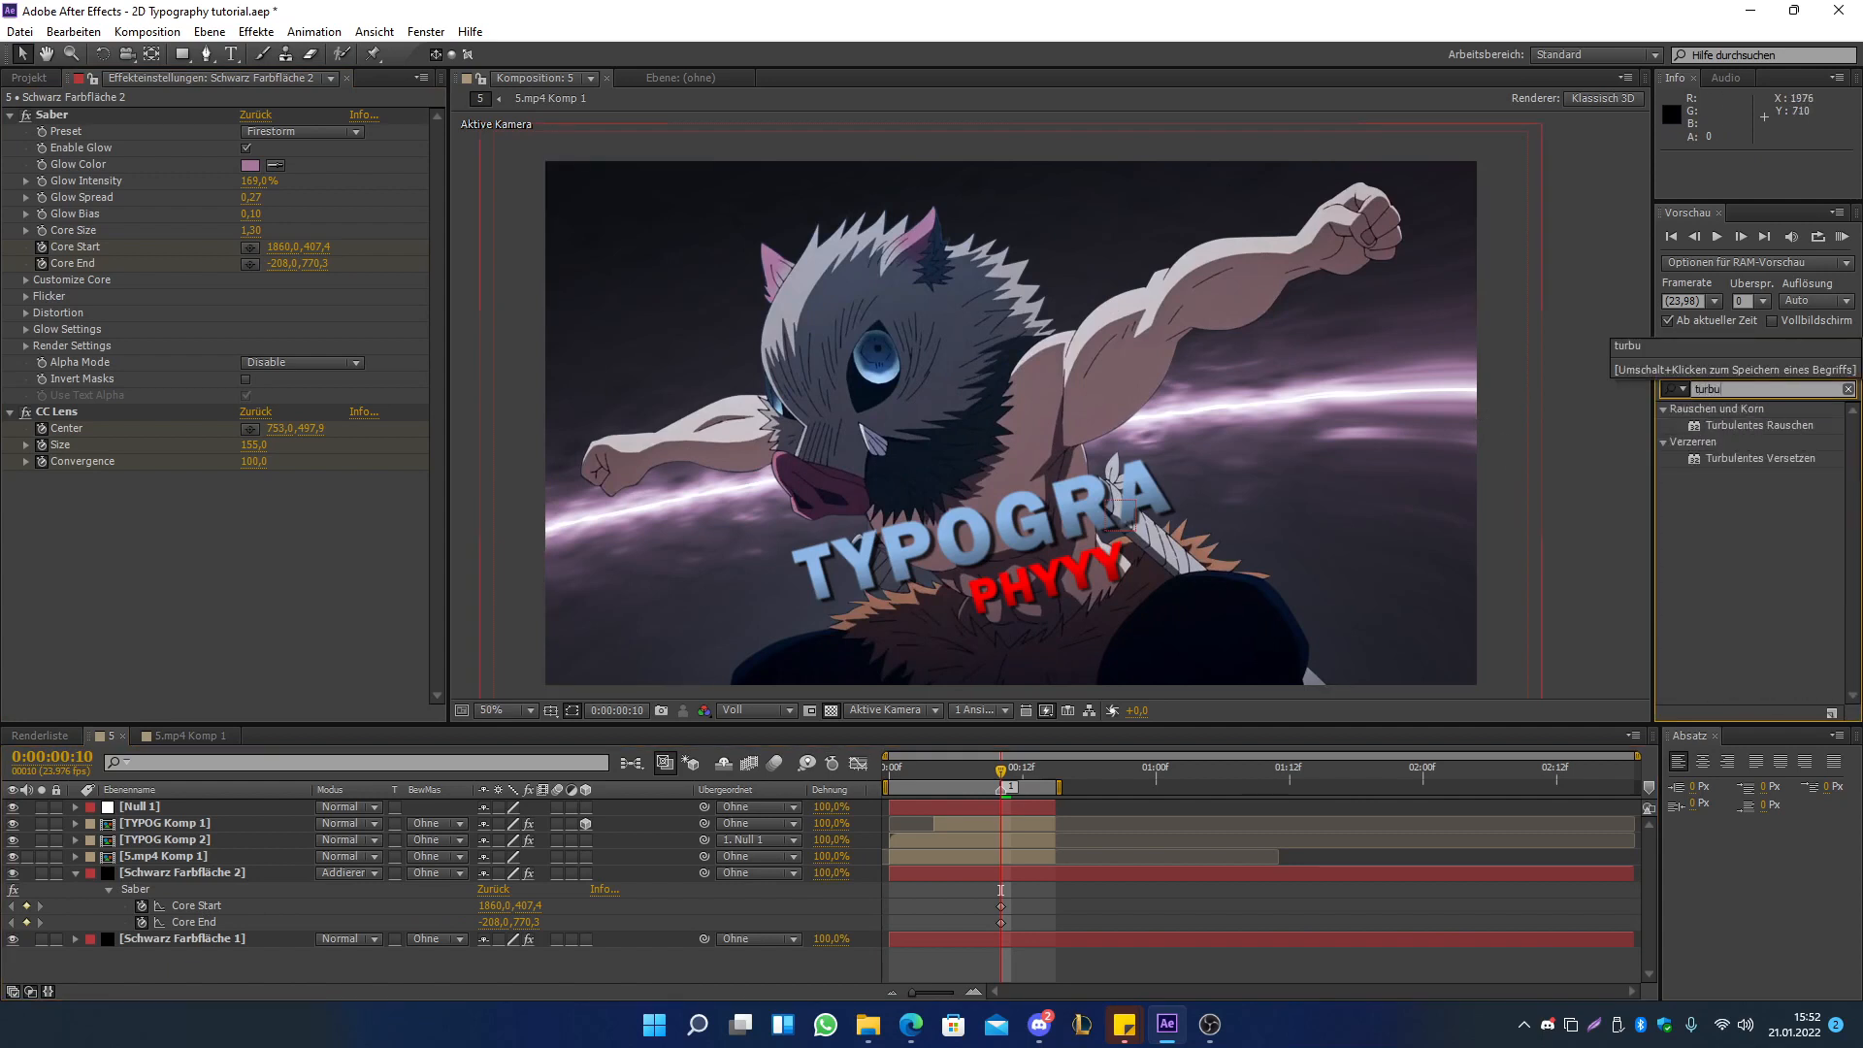
pyautogui.moveTo(1778, 458); pyautogui.dragTo(239, 871)
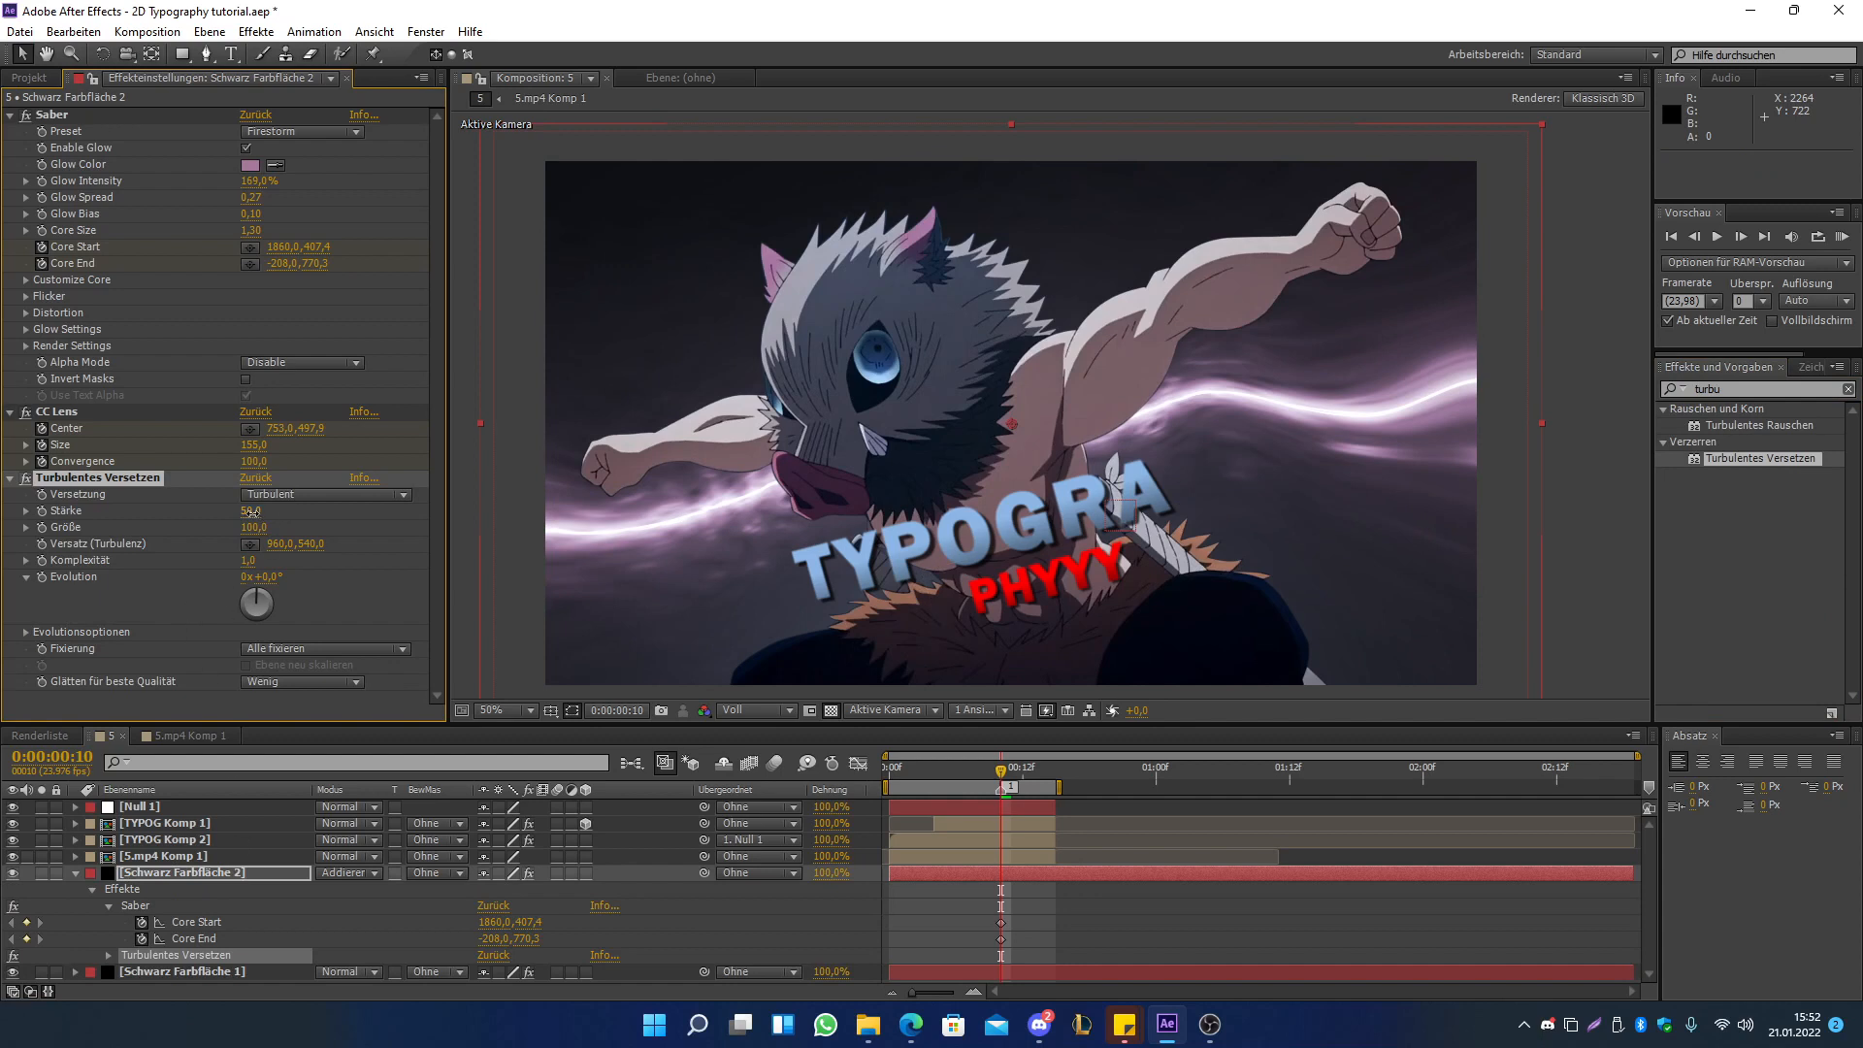
# - Set the Stärke of Turbulentes Versetzen on the Saber solid to 960
pyautogui.moveTo(250, 511); pyautogui.dragTo(1248, 619)
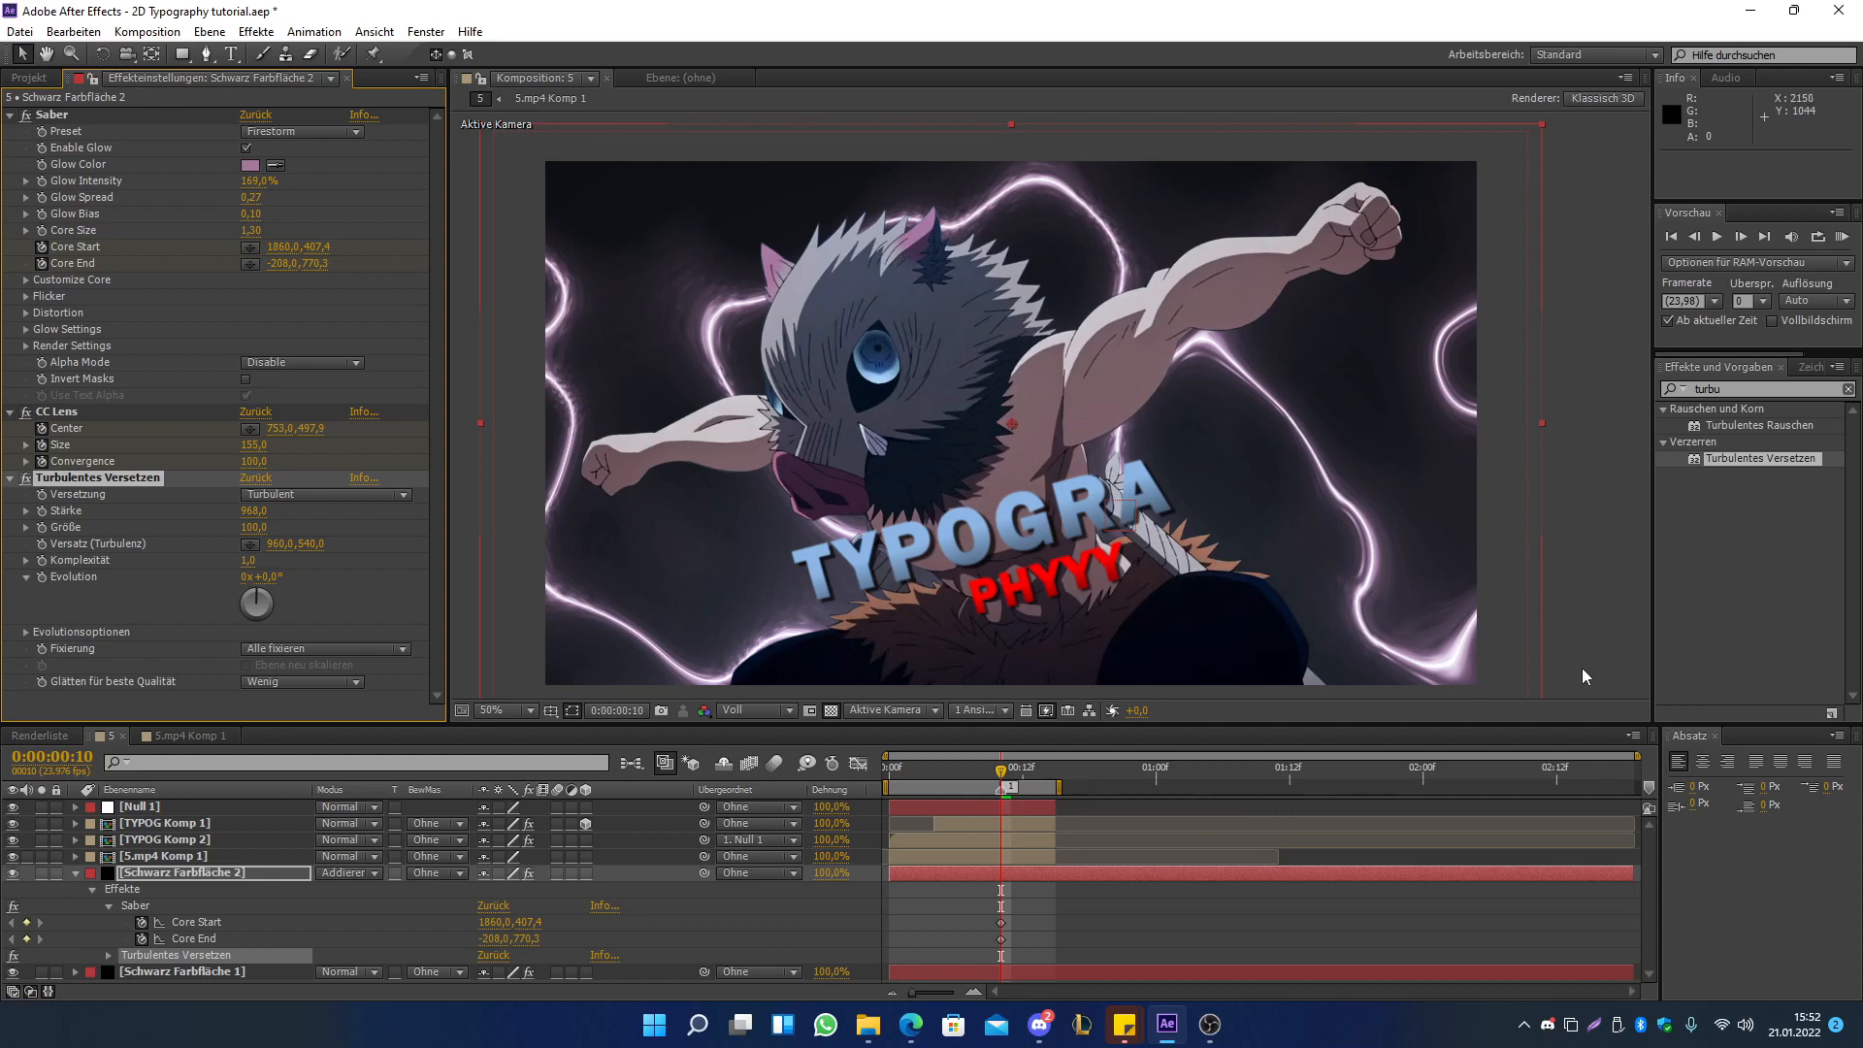
pyautogui.scroll(-2, 1411, 620)
pyautogui.scroll(2, 1411, 615)
# - Search the effects for "schatte", apply Schlagschatten to 5.mp4 Komp 1, and adjust its Deckkraft and Entfernung
pyautogui.click(1739, 391)
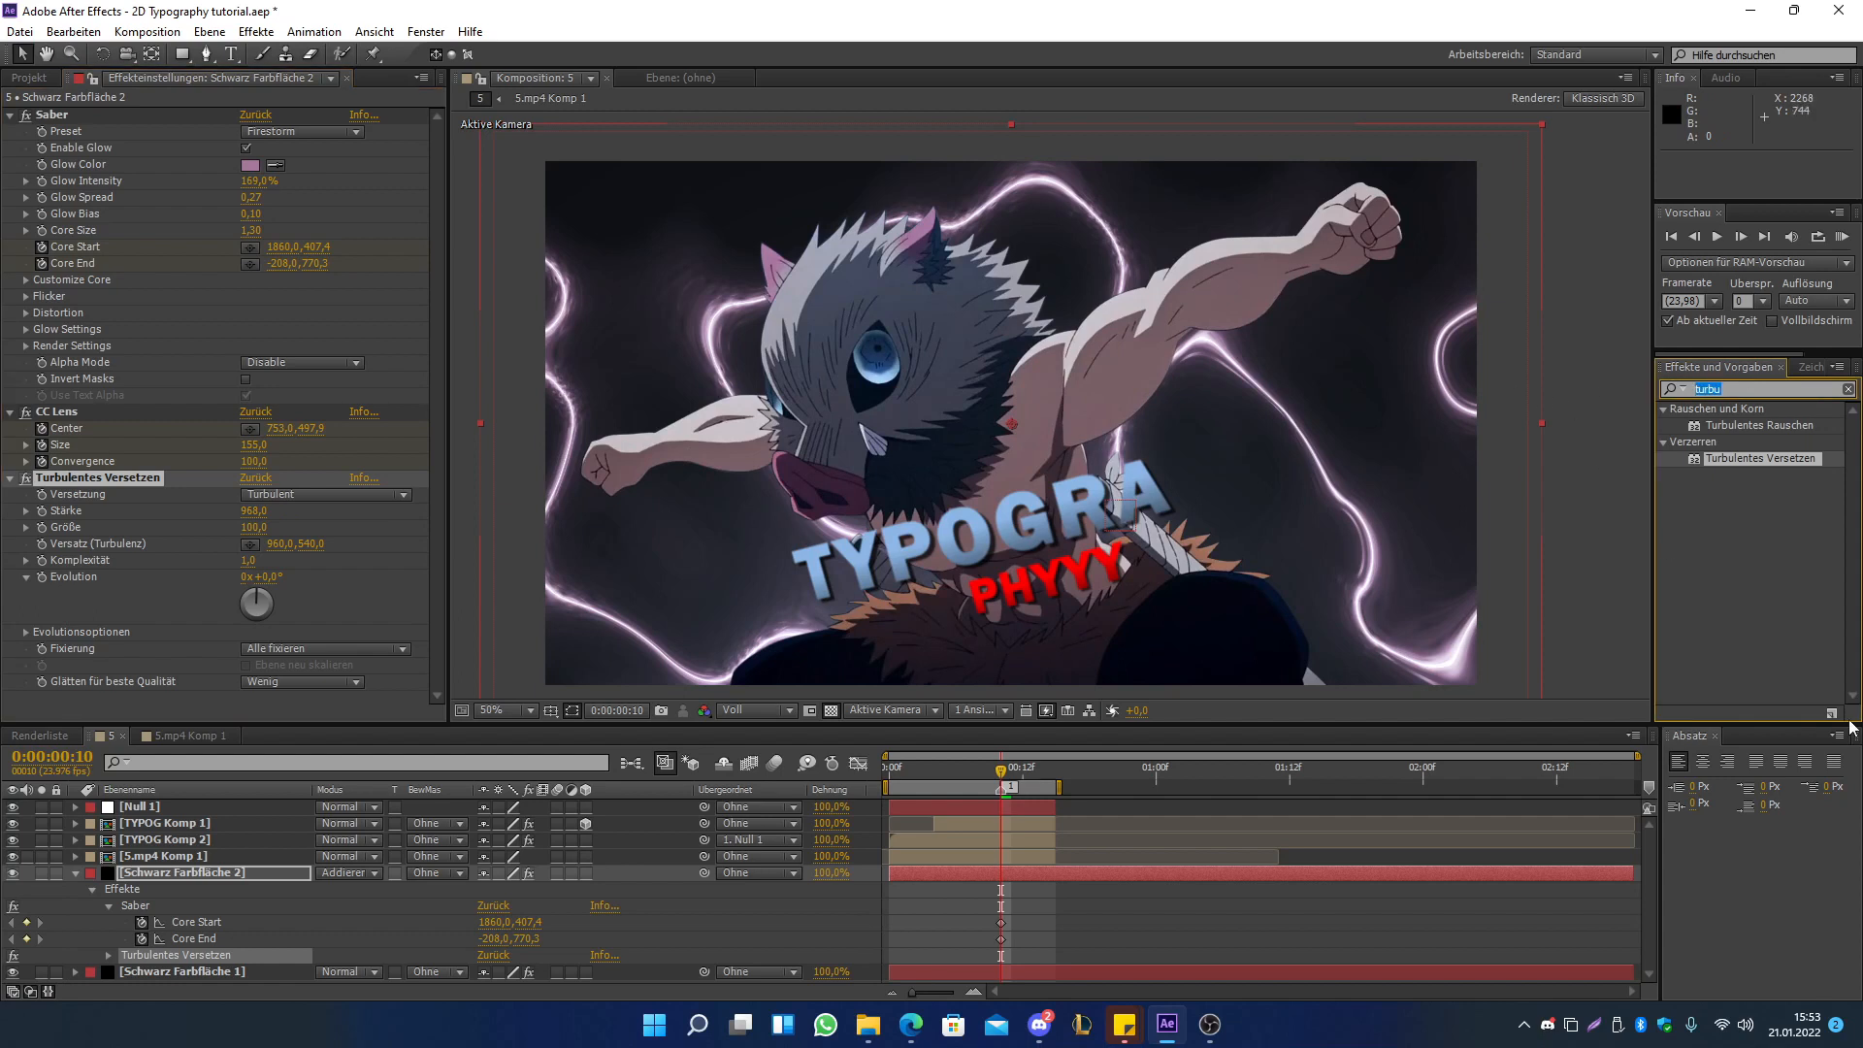
pyautogui.write('schatte')
pyautogui.moveTo(1746, 609); pyautogui.dragTo(434, 939)
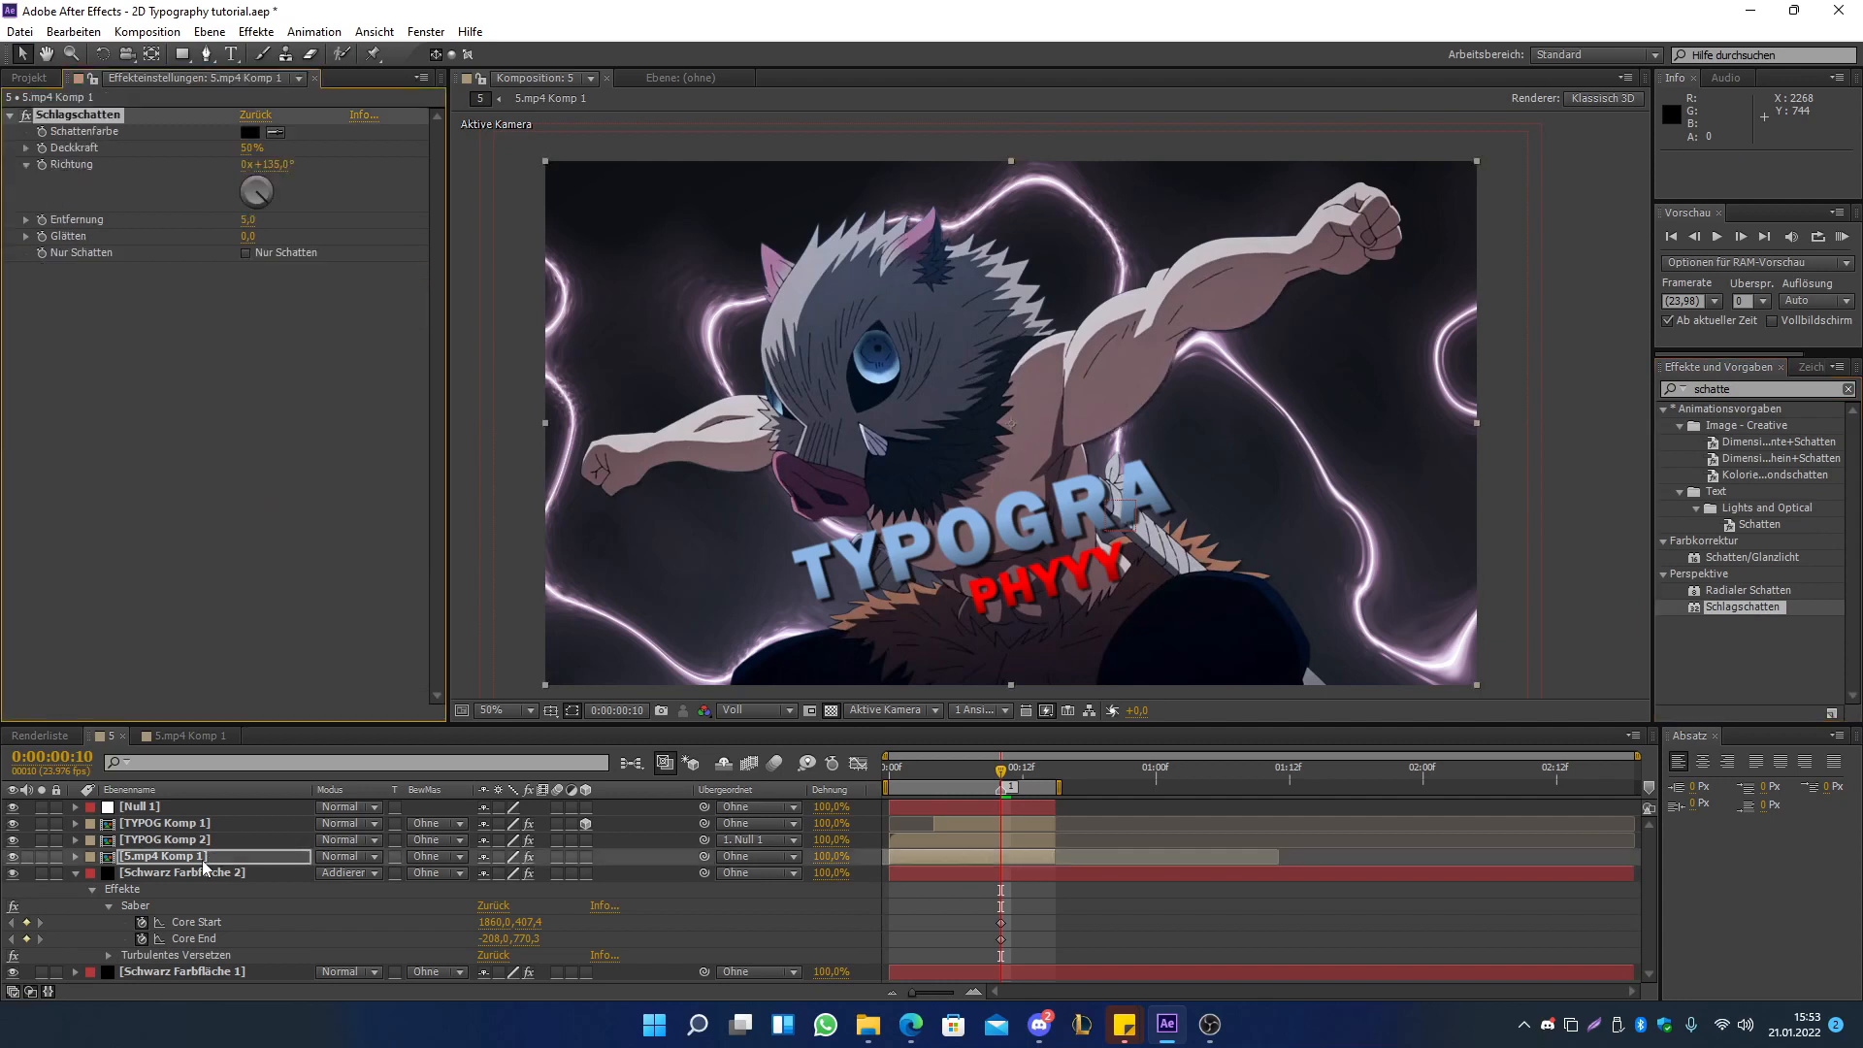
pyautogui.moveTo(249, 147); pyautogui.dragTo(324, 163)
pyautogui.moveTo(247, 220)
pyautogui.mouseDown()
pyautogui.moveTo(257, 241)
pyautogui.moveTo(241, 239)
pyautogui.moveTo(257, 220)
pyautogui.mouseUp()
pyautogui.scroll(-4, 1592, 503)
pyautogui.scroll(3, 1566, 443)
pyautogui.scroll(-1, 1567, 444)
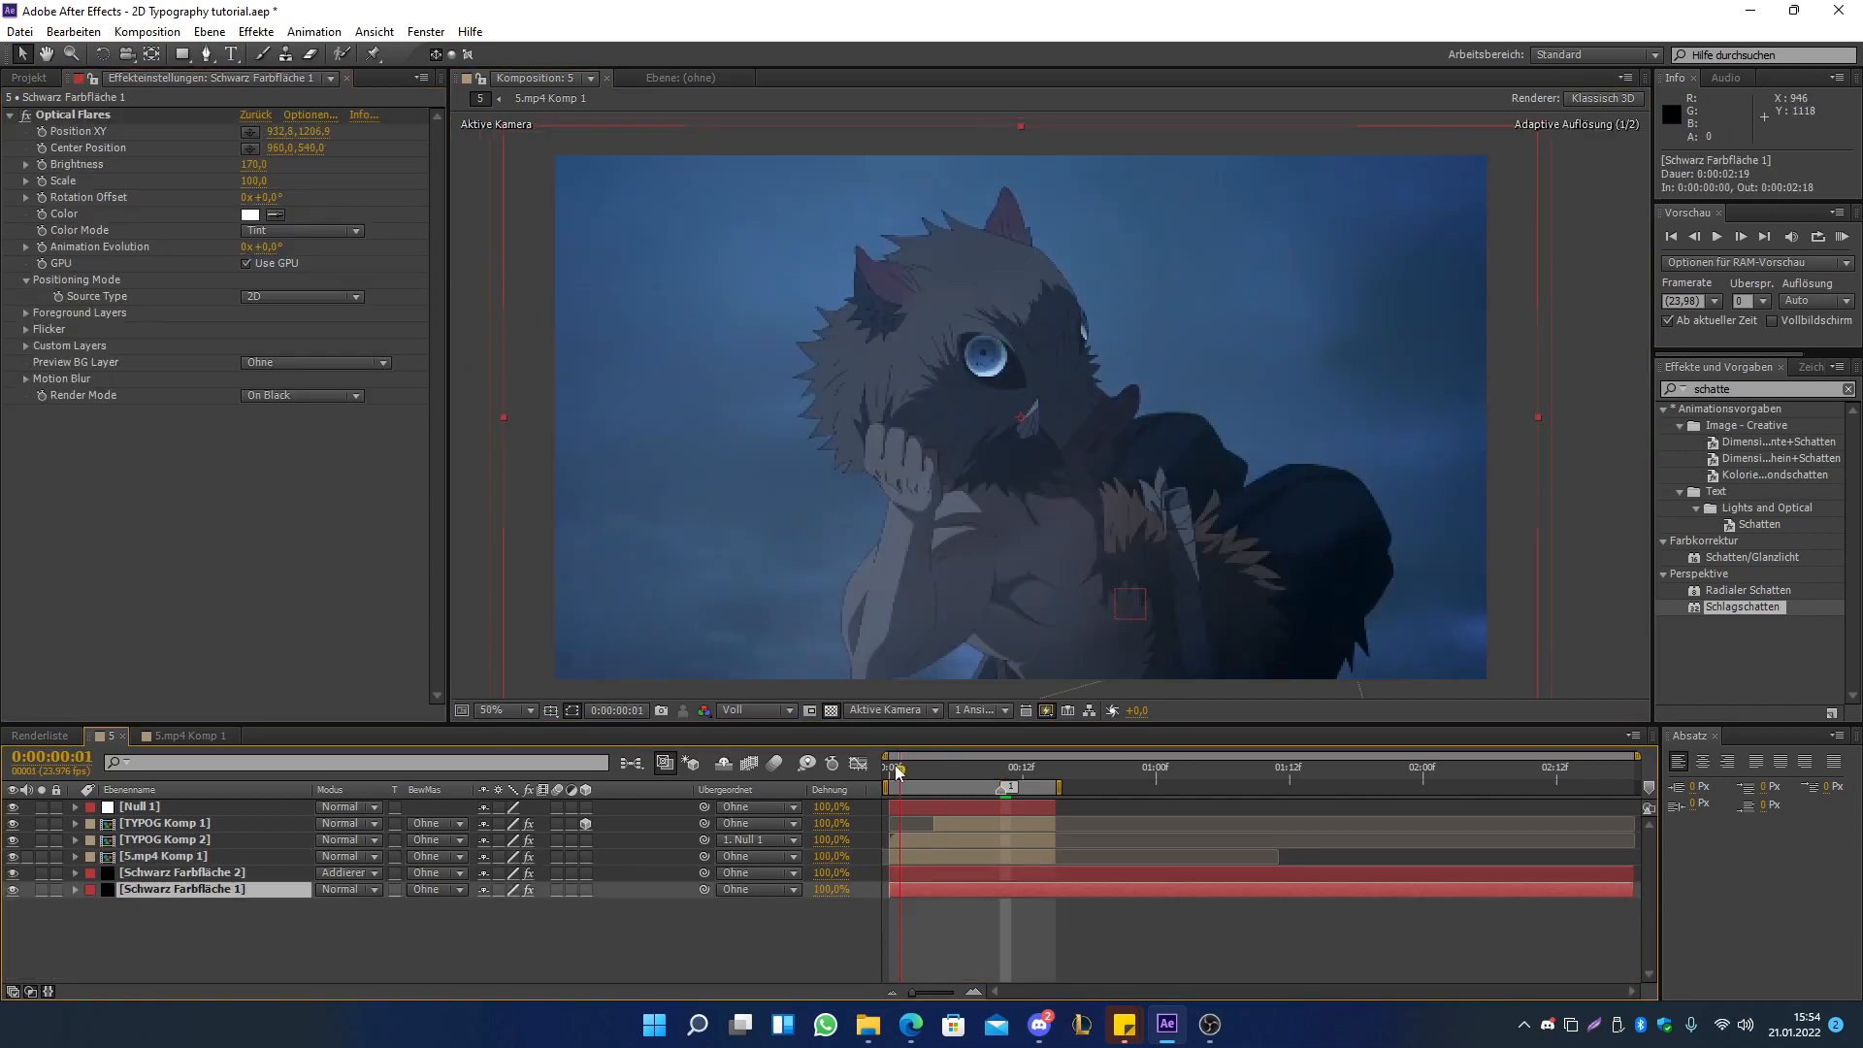
pyautogui.moveTo(902, 765); pyautogui.dragTo(997, 790)
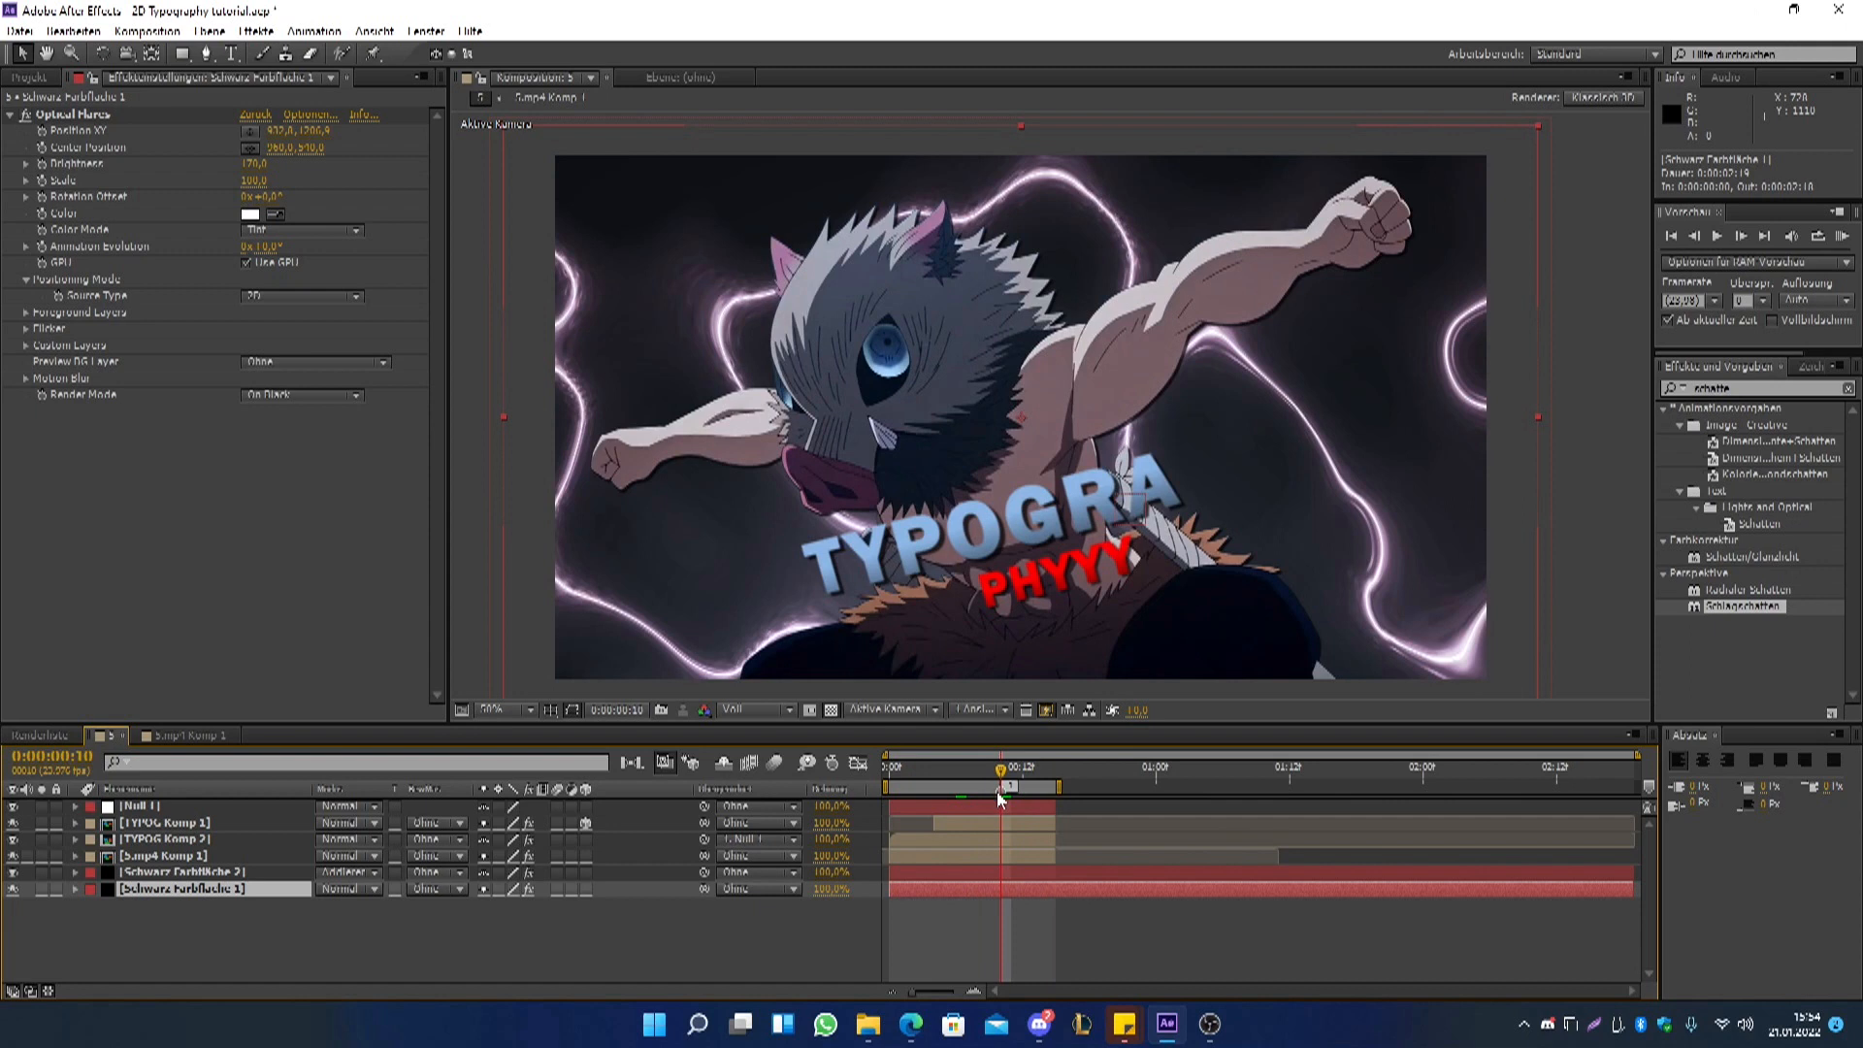
# - Import Transition_6, Transition_21, Transition_23, Transition_26 and Transition_30 from the Transition Mattes folder as footage
pyautogui.click(41, 85)
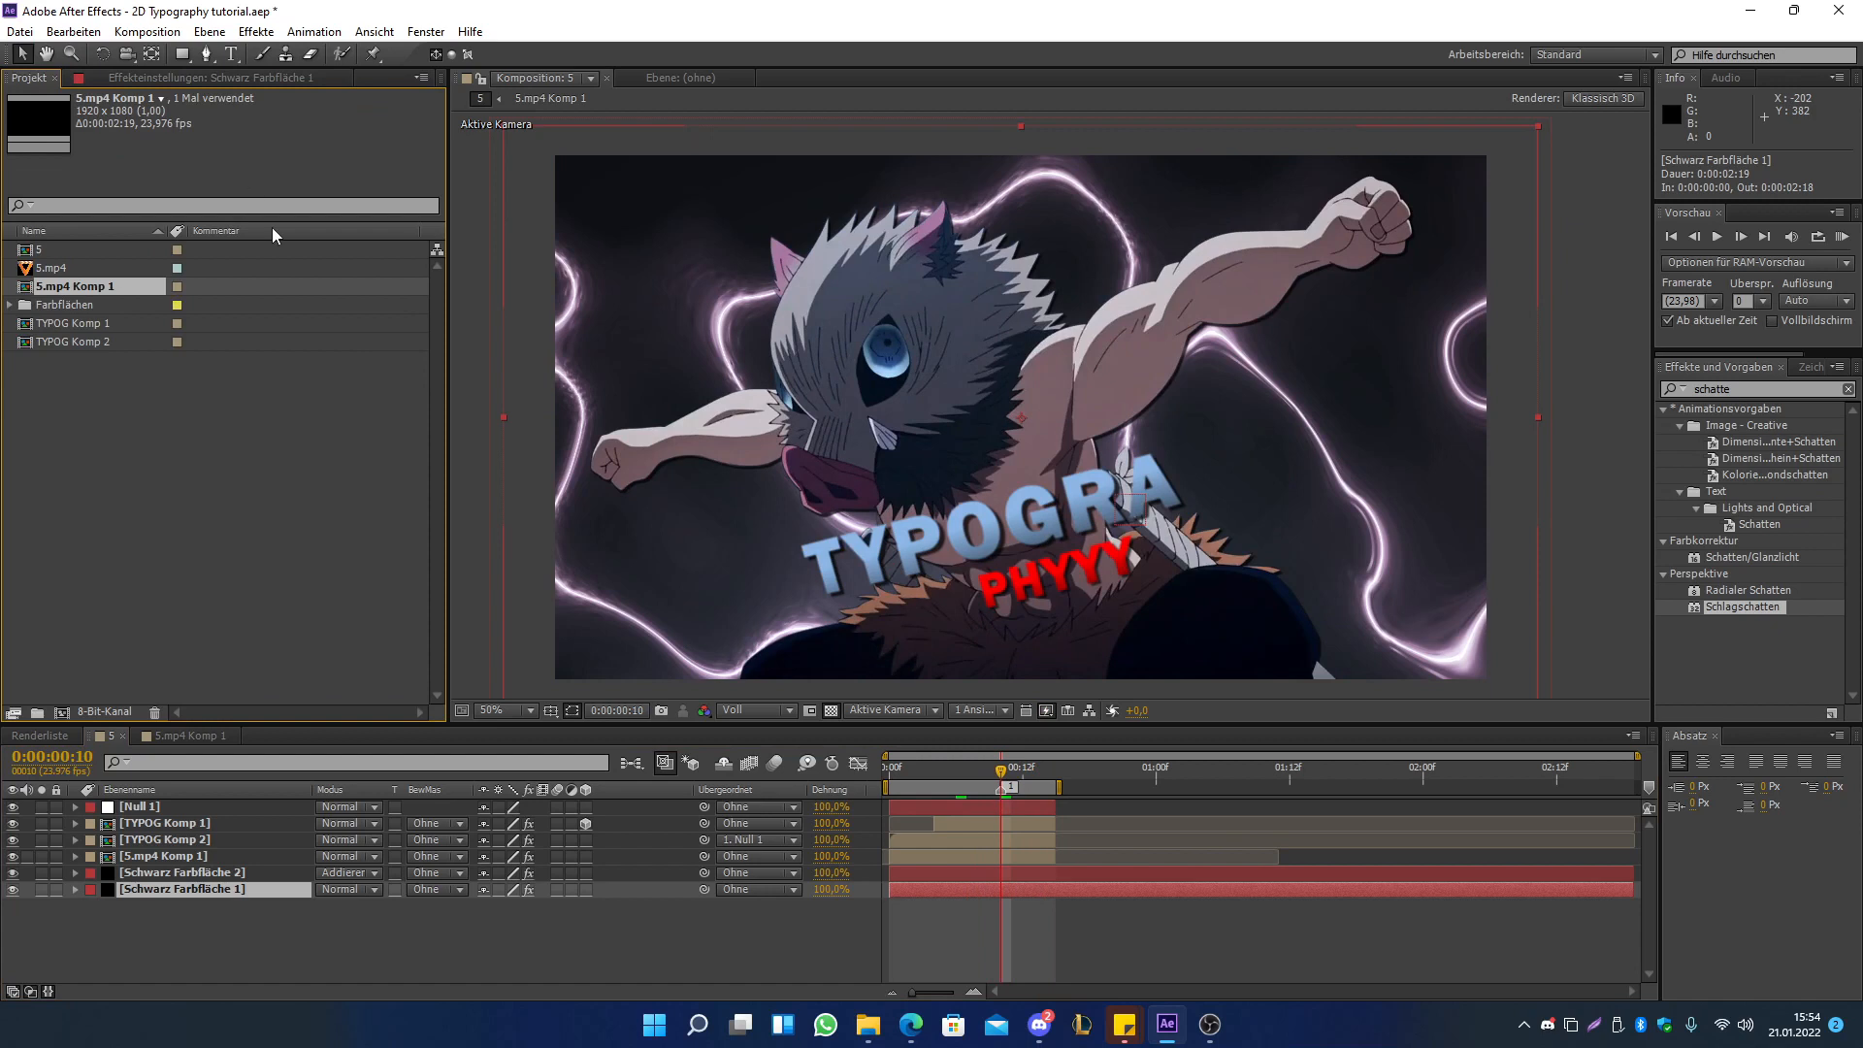
pyautogui.rightClick(125, 455)
pyautogui.moveTo(187, 533)
pyautogui.click(507, 541)
pyautogui.click(844, 355)
pyautogui.scroll(-3, 844, 354)
pyautogui.keyDown('ctrl'); pyautogui.click(1068, 476); pyautogui.keyUp('ctrl')
pyautogui.keyDown('ctrl'); pyautogui.click(846, 621); pyautogui.keyUp('ctrl')
pyautogui.keyDown('ctrl'); pyautogui.click(735, 475); pyautogui.keyUp('ctrl')
pyautogui.keyDown('ctrl'); pyautogui.click(1177, 330); pyautogui.keyUp('ctrl')
pyautogui.click(1364, 701)
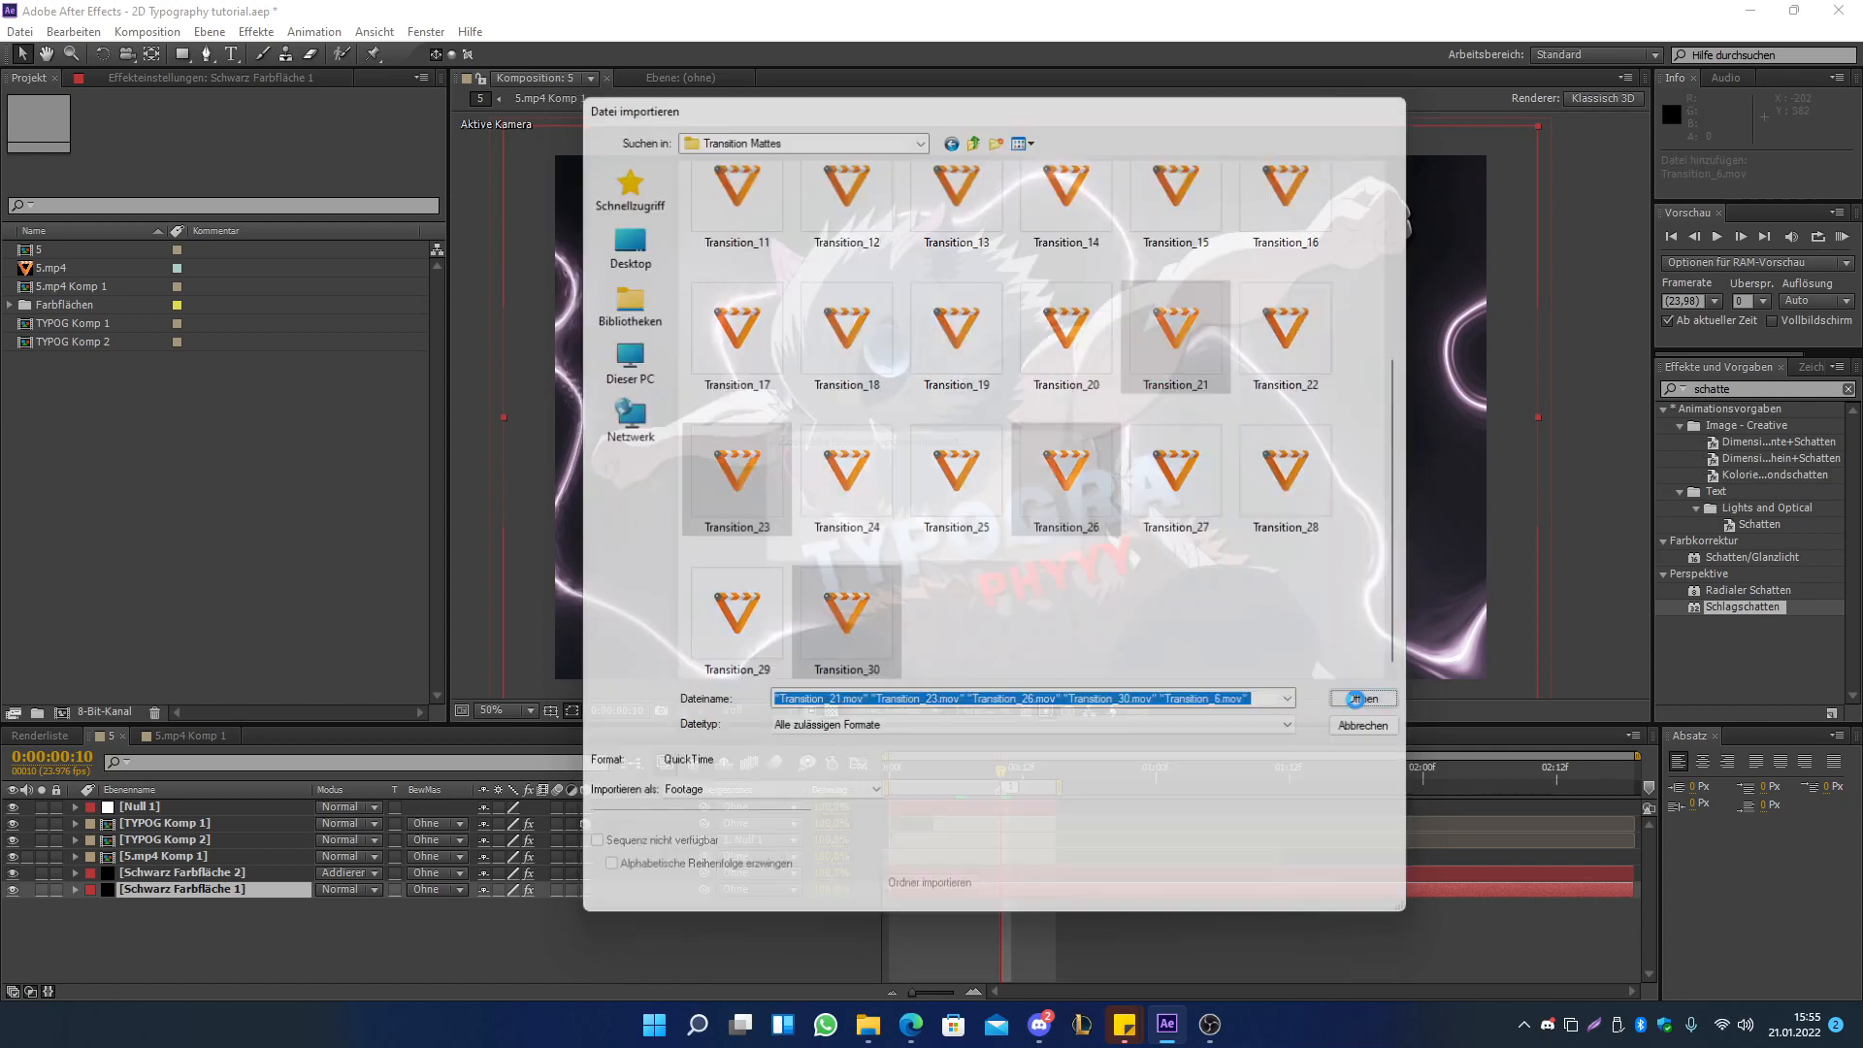
# - Split both black solids at 0:00:00:15 and delete the portions after the split
pyautogui.click(204, 529)
pyautogui.hotkey('ctrl', 'shift', 'd')
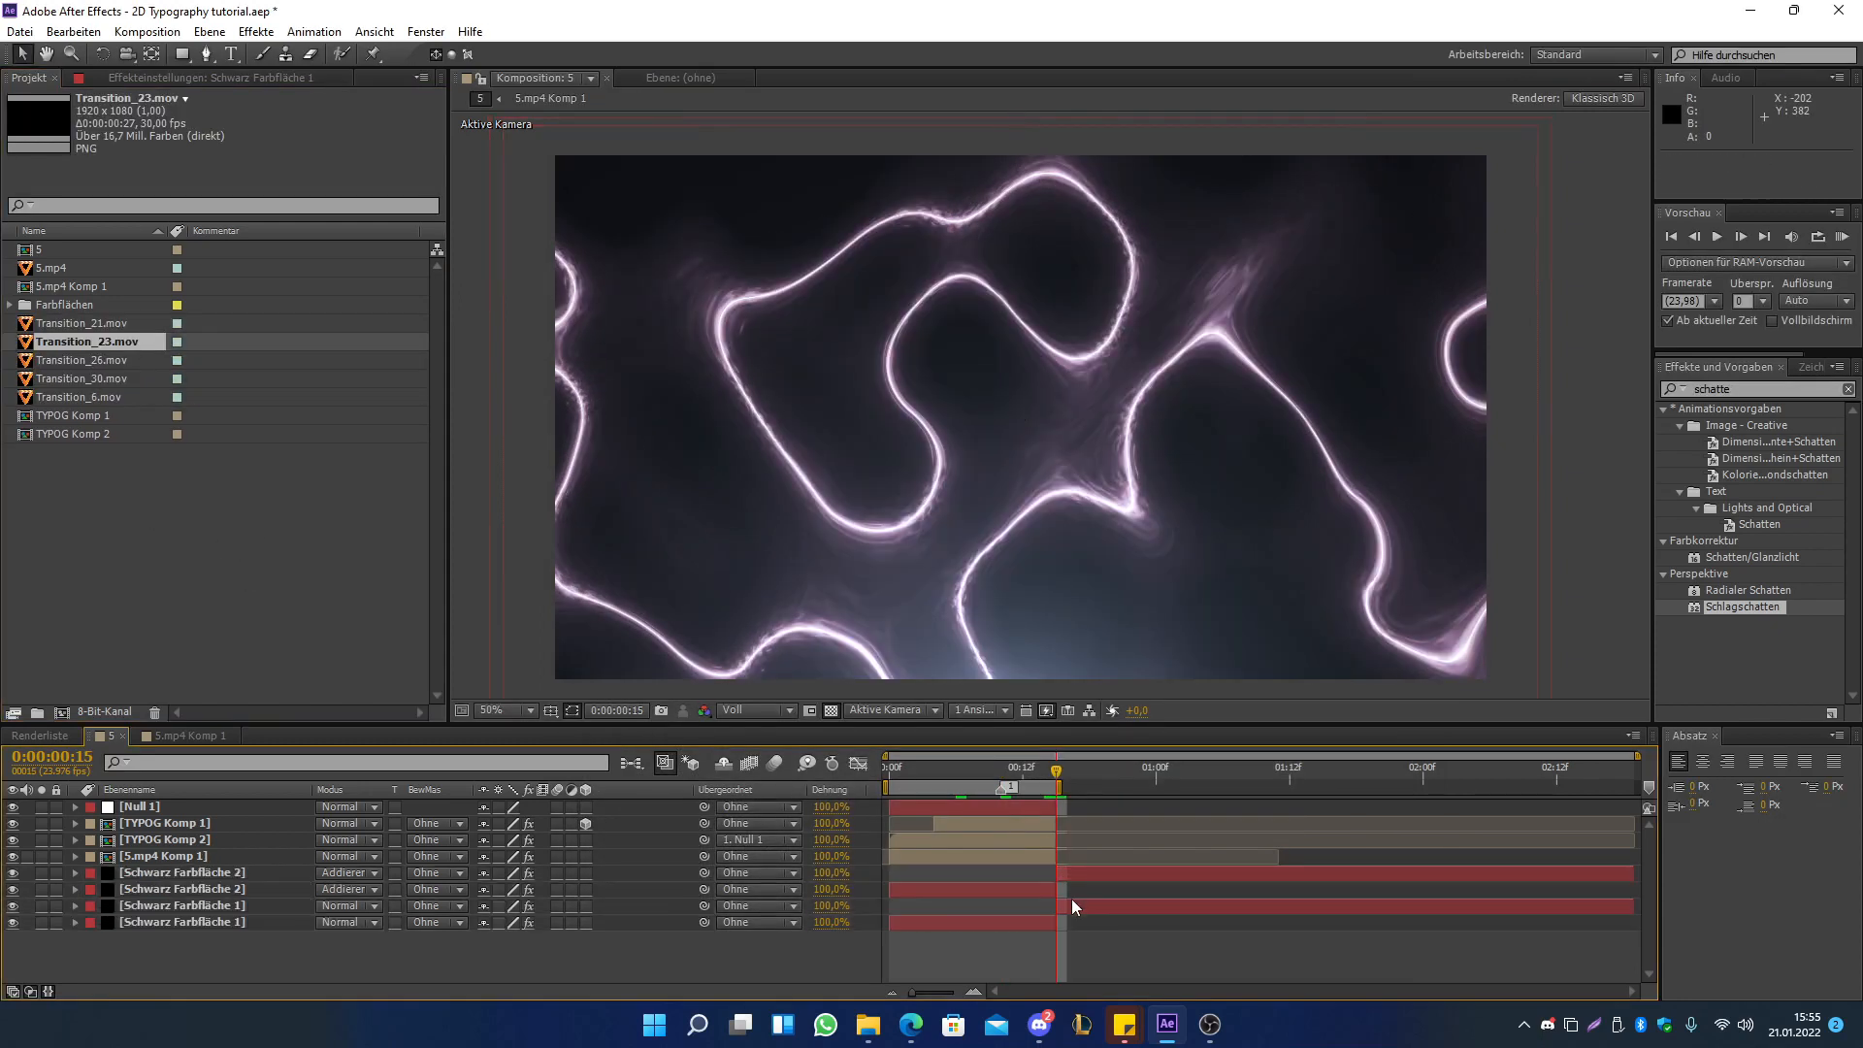
pyautogui.press('Delete')
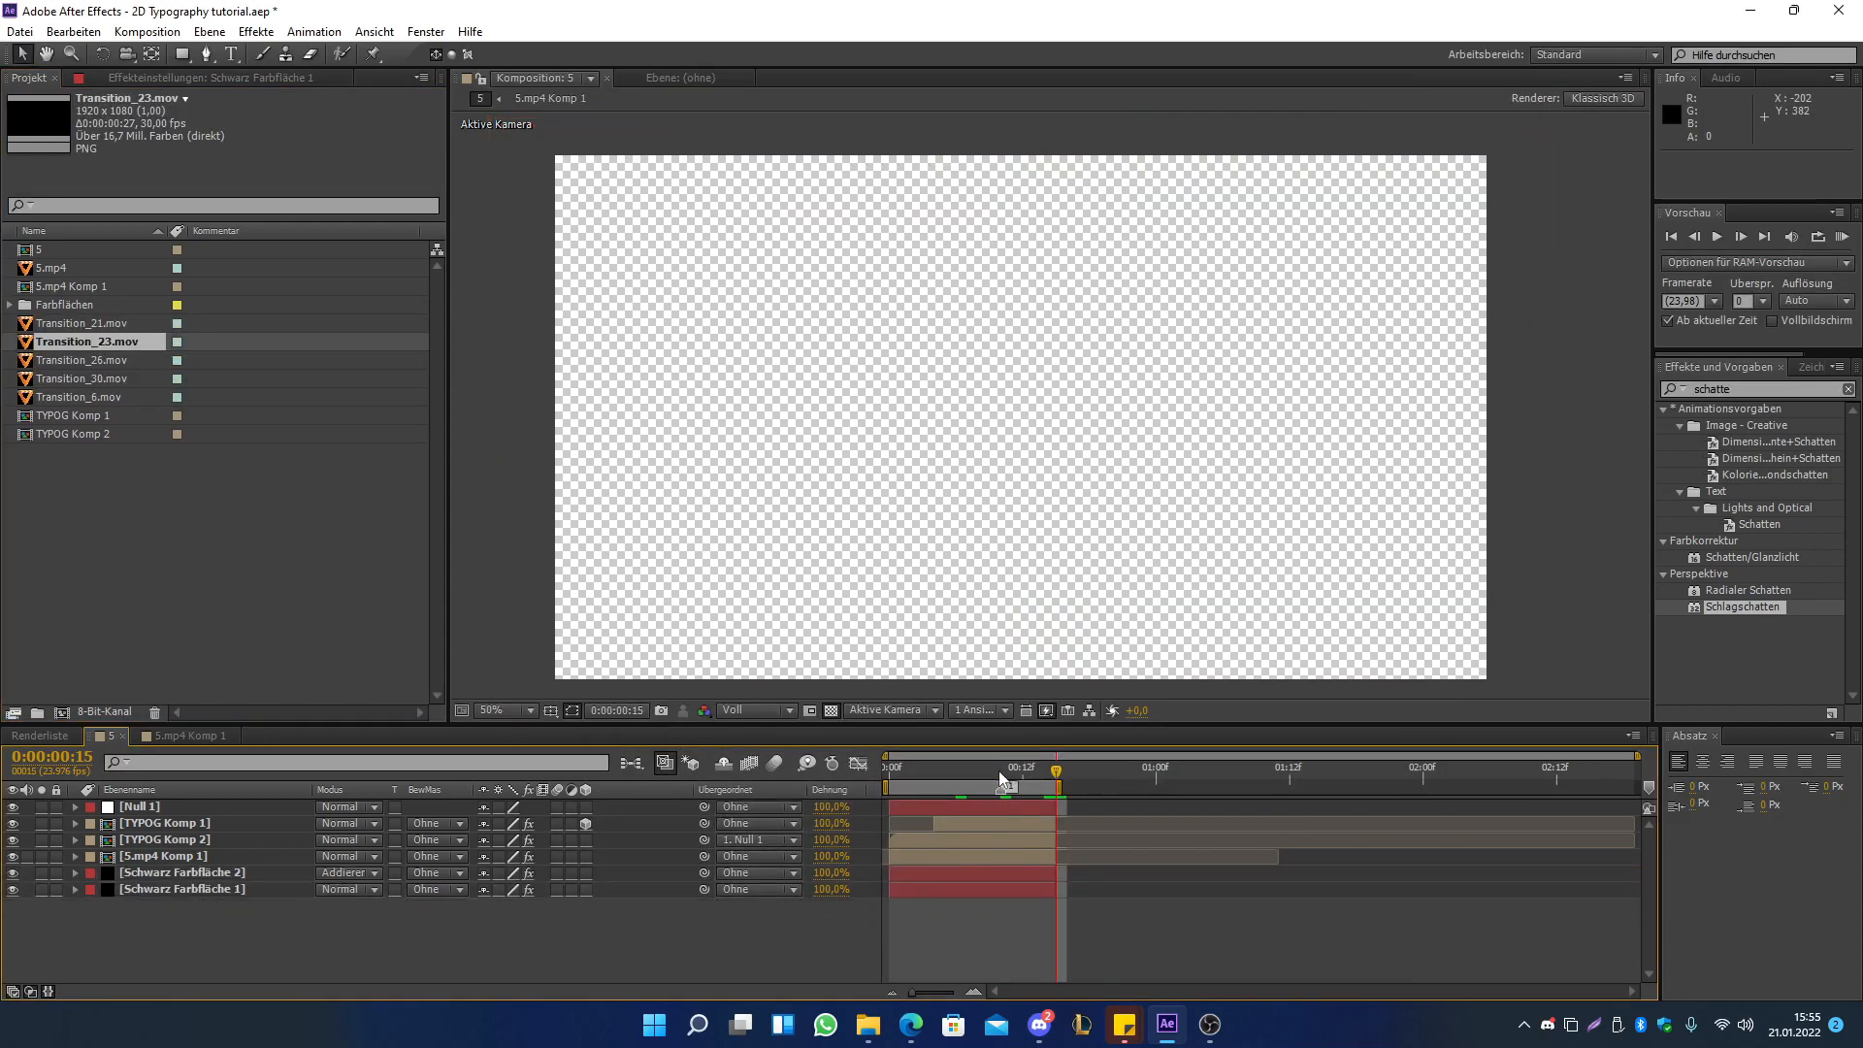
# - Toggle the visibility of the black solids and 5.mp4 Komp 1 at 0:00:00:10 to examine what each contributes
pyautogui.click(998, 771)
pyautogui.click(14, 890)
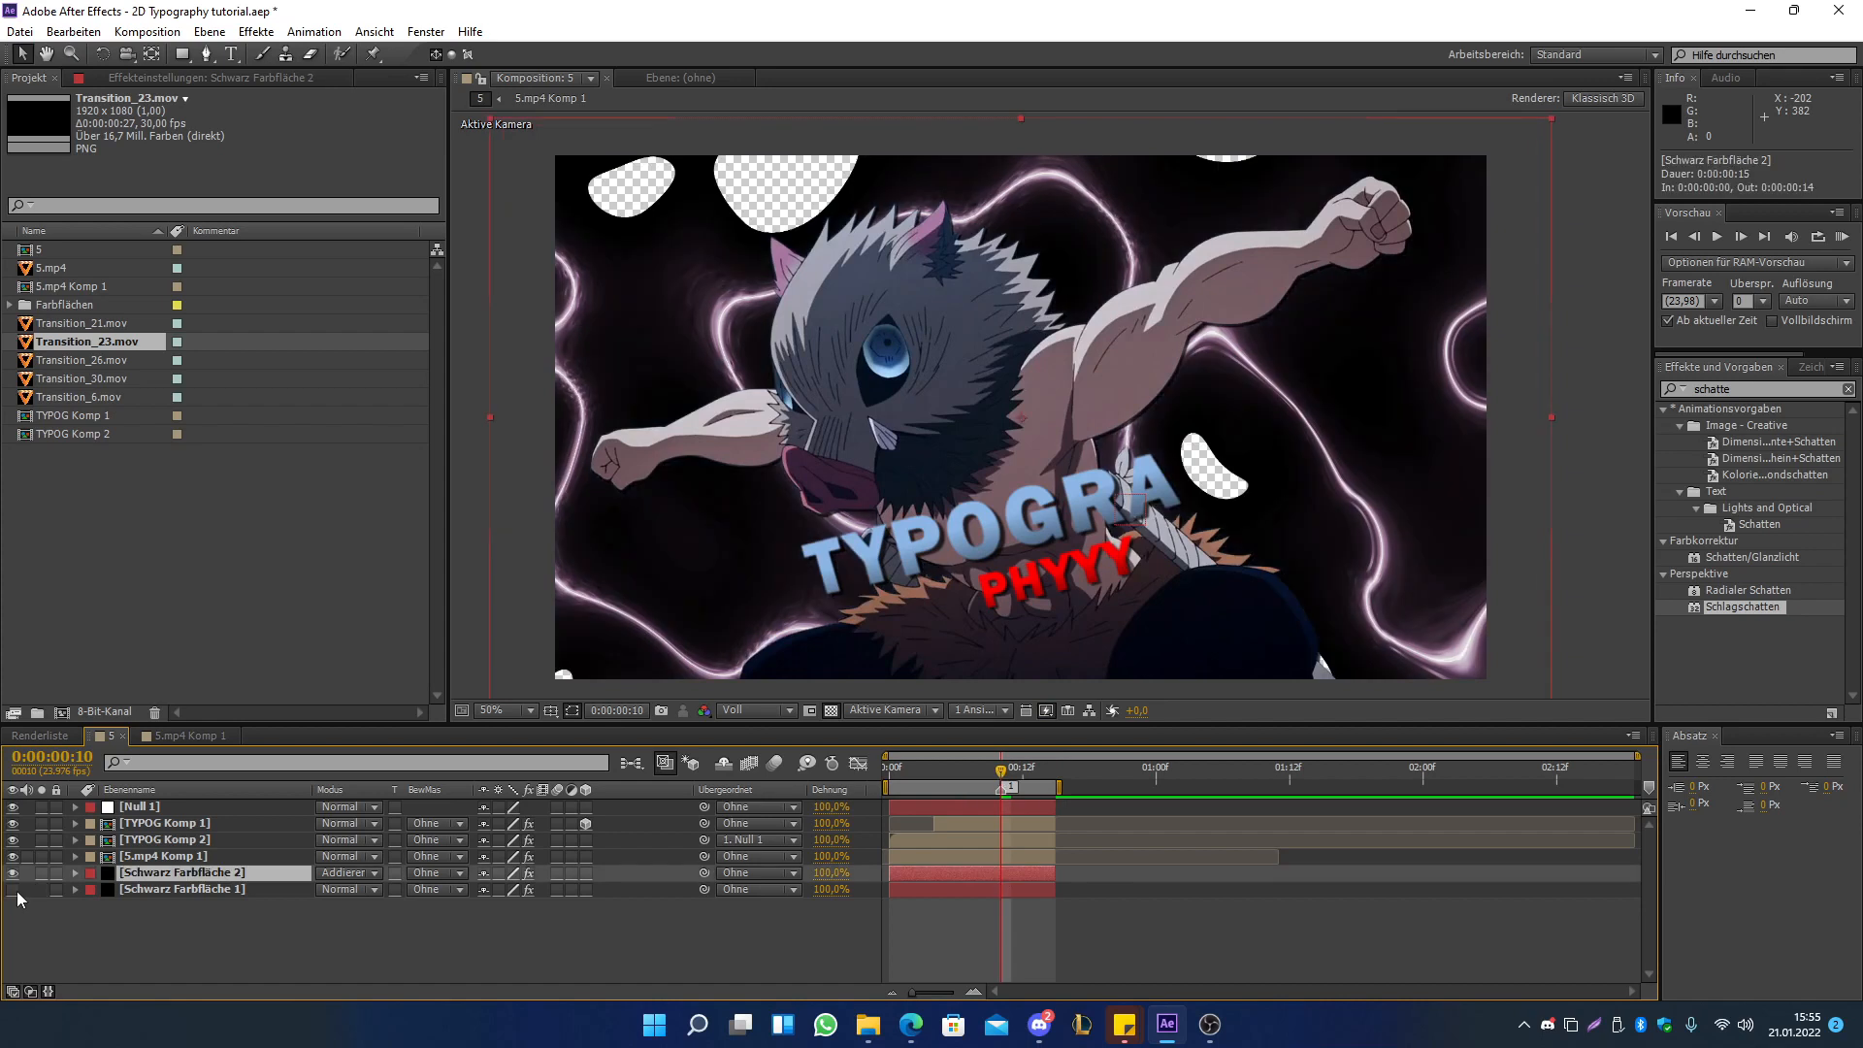
pyautogui.click(15, 891)
pyautogui.click(15, 891)
pyautogui.click(17, 890)
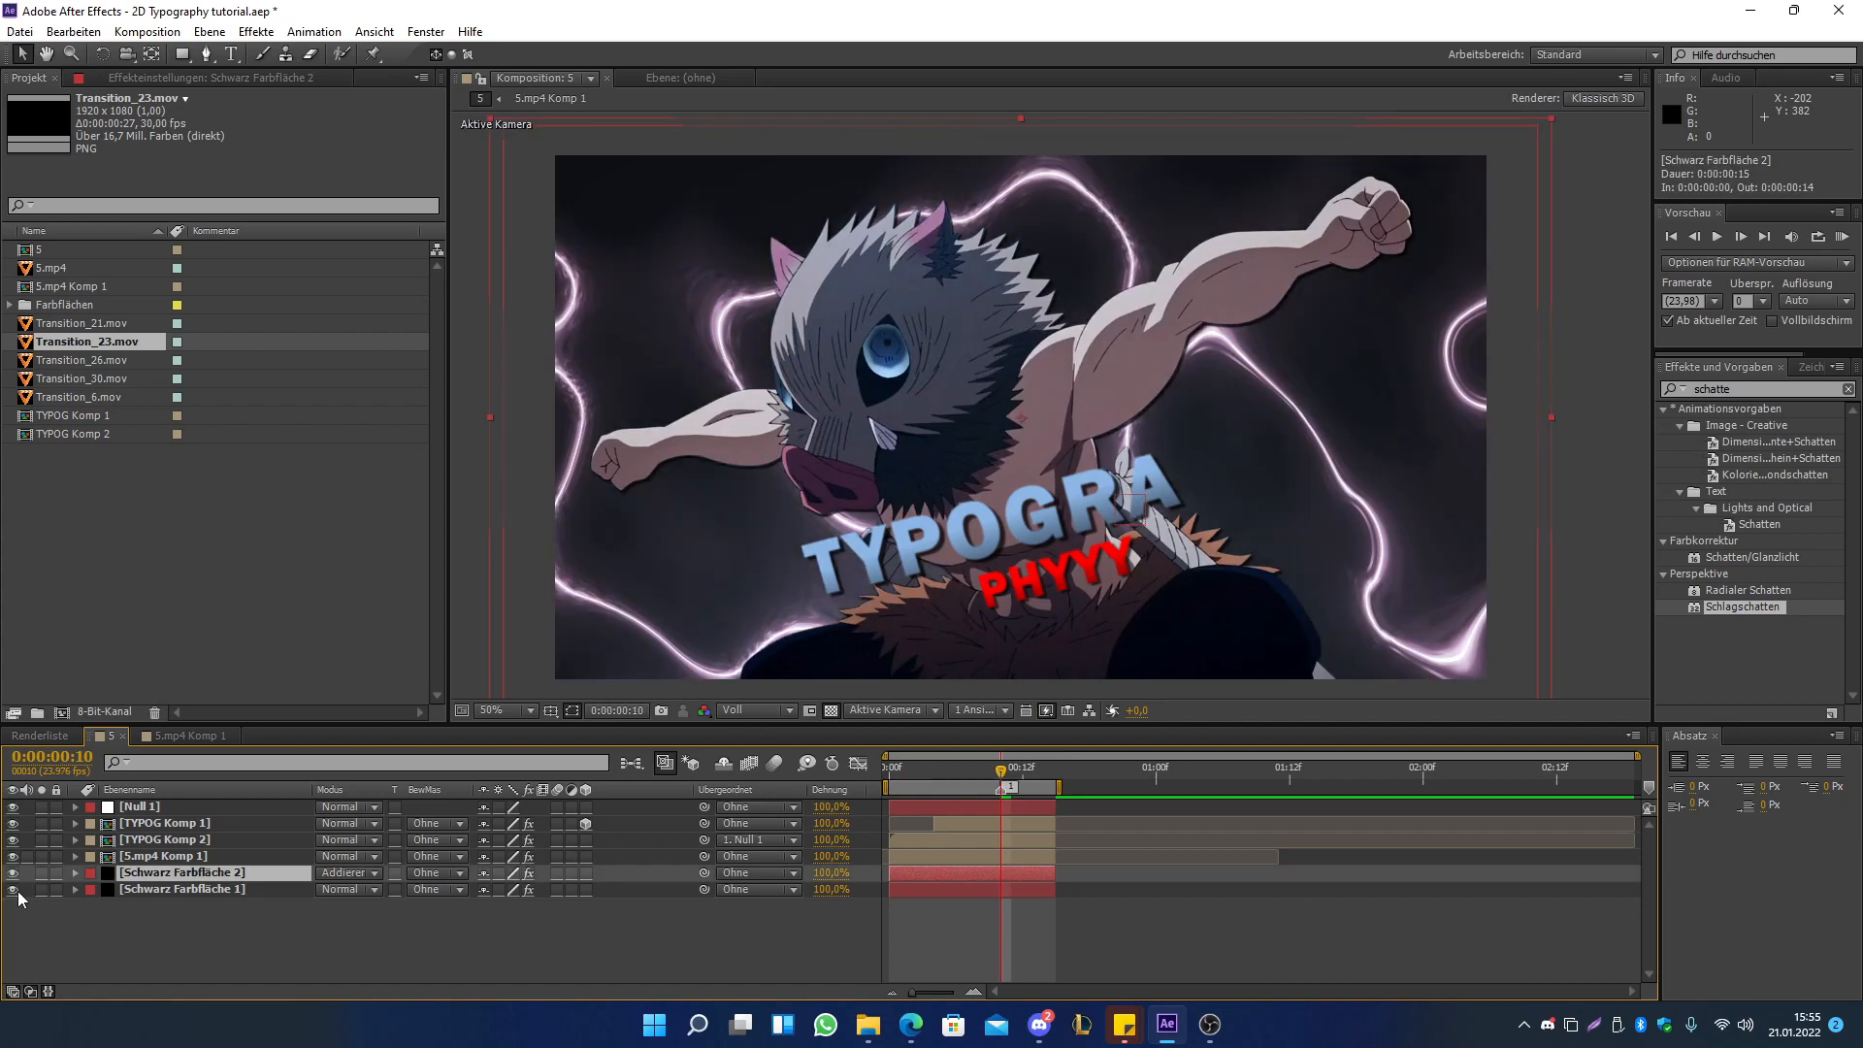
pyautogui.click(213, 890)
pyautogui.keyDown('ctrl'); pyautogui.click(213, 874); pyautogui.keyUp('ctrl')
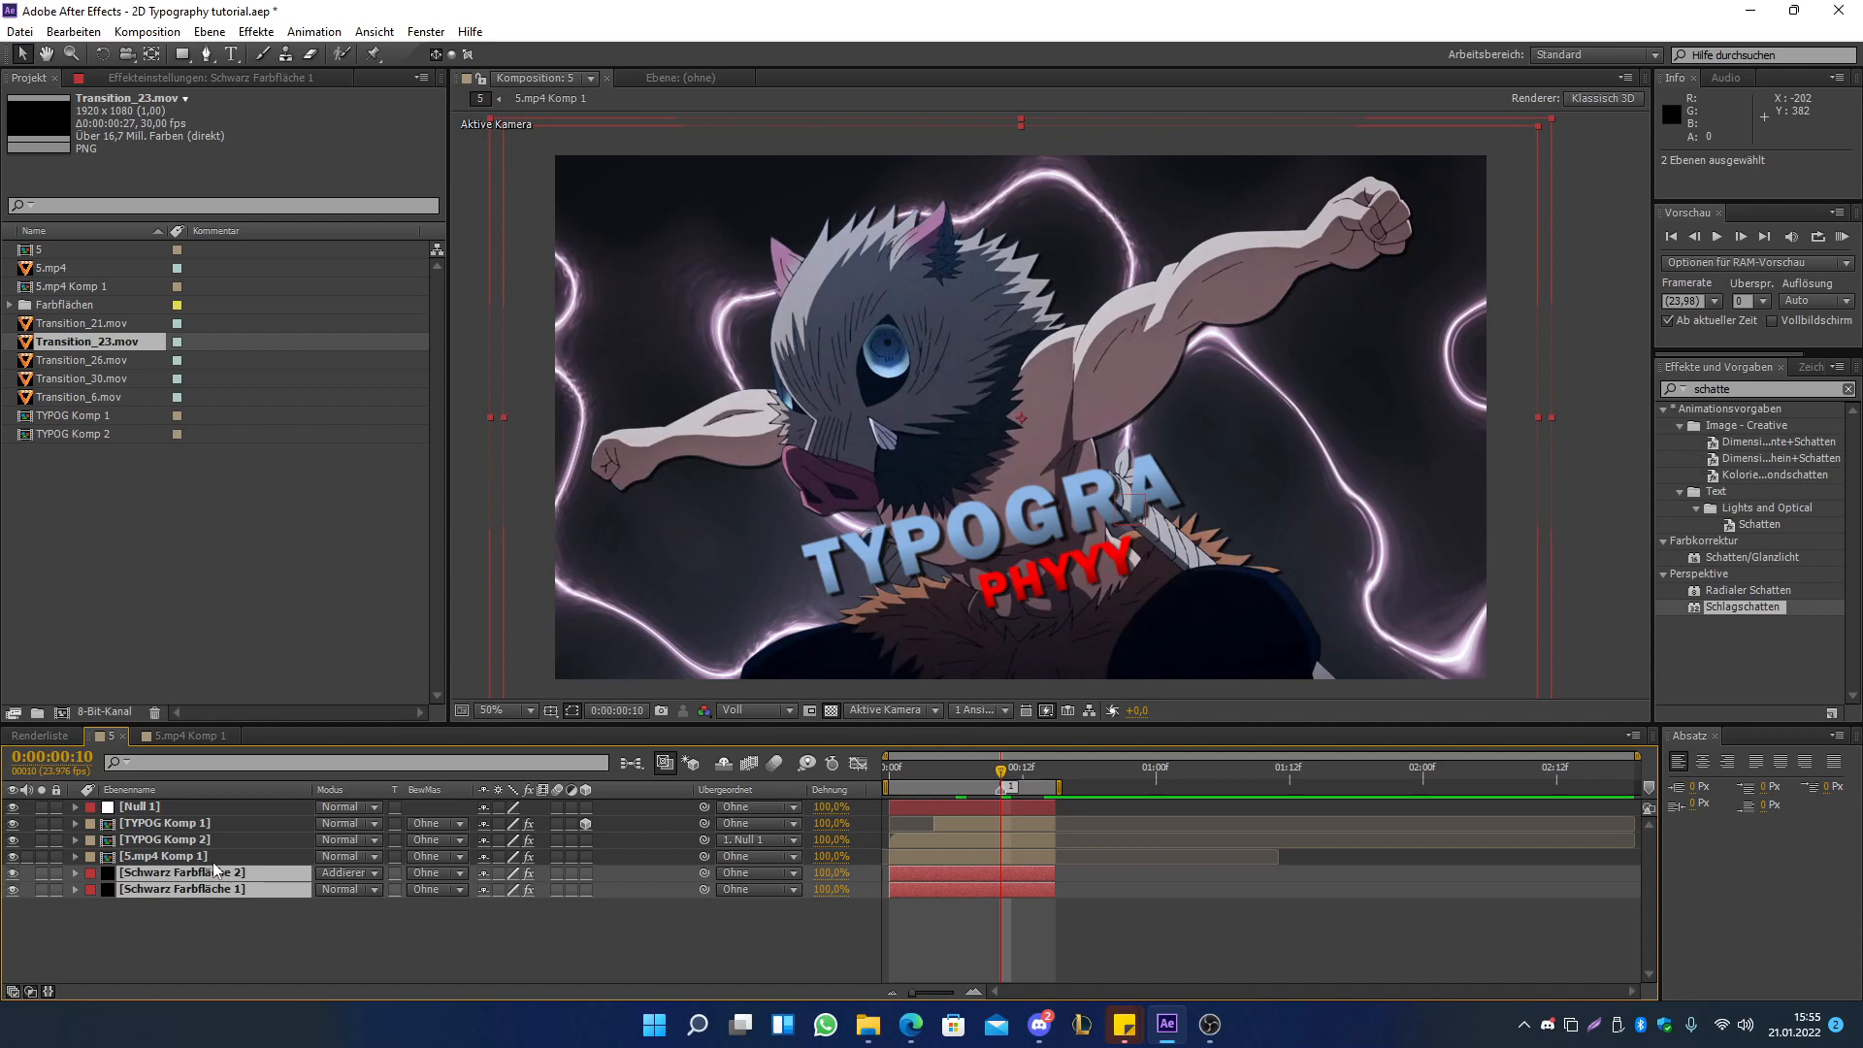
pyautogui.keyDown('ctrl'); pyautogui.click(213, 856); pyautogui.keyUp('ctrl')
pyautogui.moveTo(12, 889); pyautogui.dragTo(13, 858)
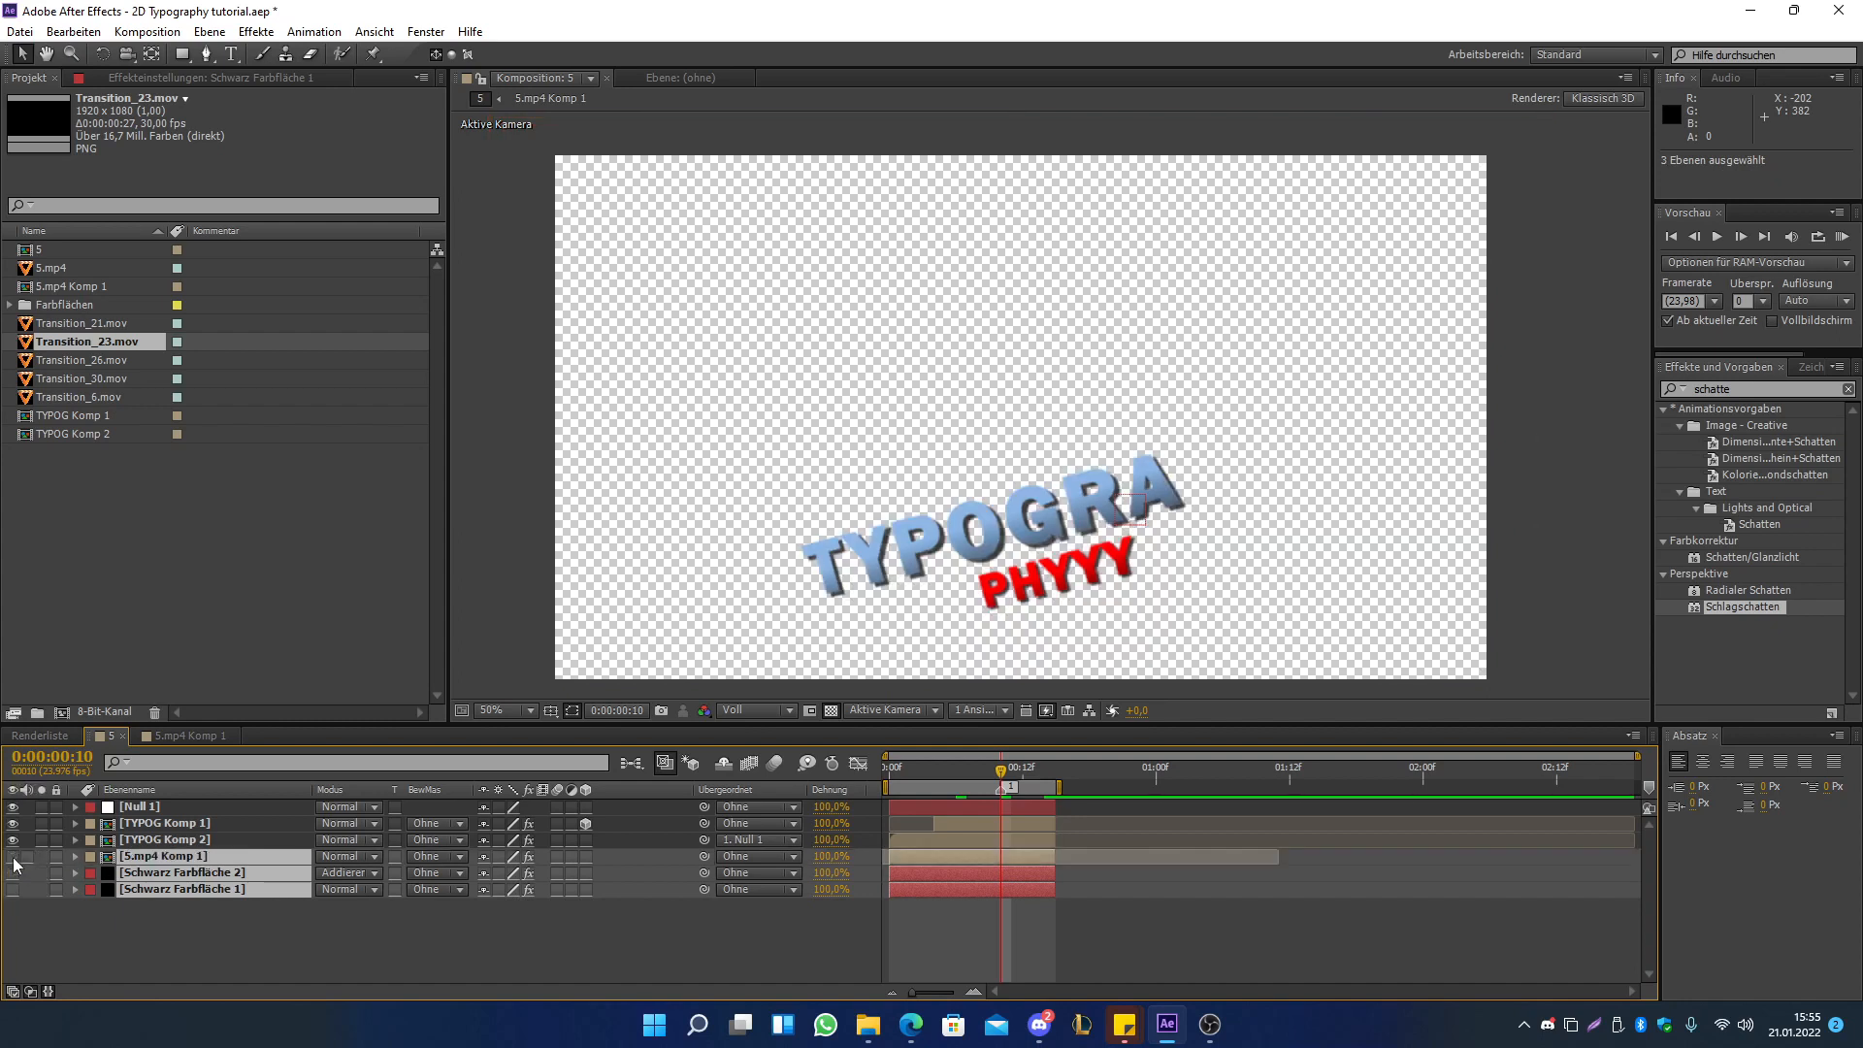
pyautogui.click(13, 858)
pyautogui.click(14, 858)
pyautogui.click(13, 857)
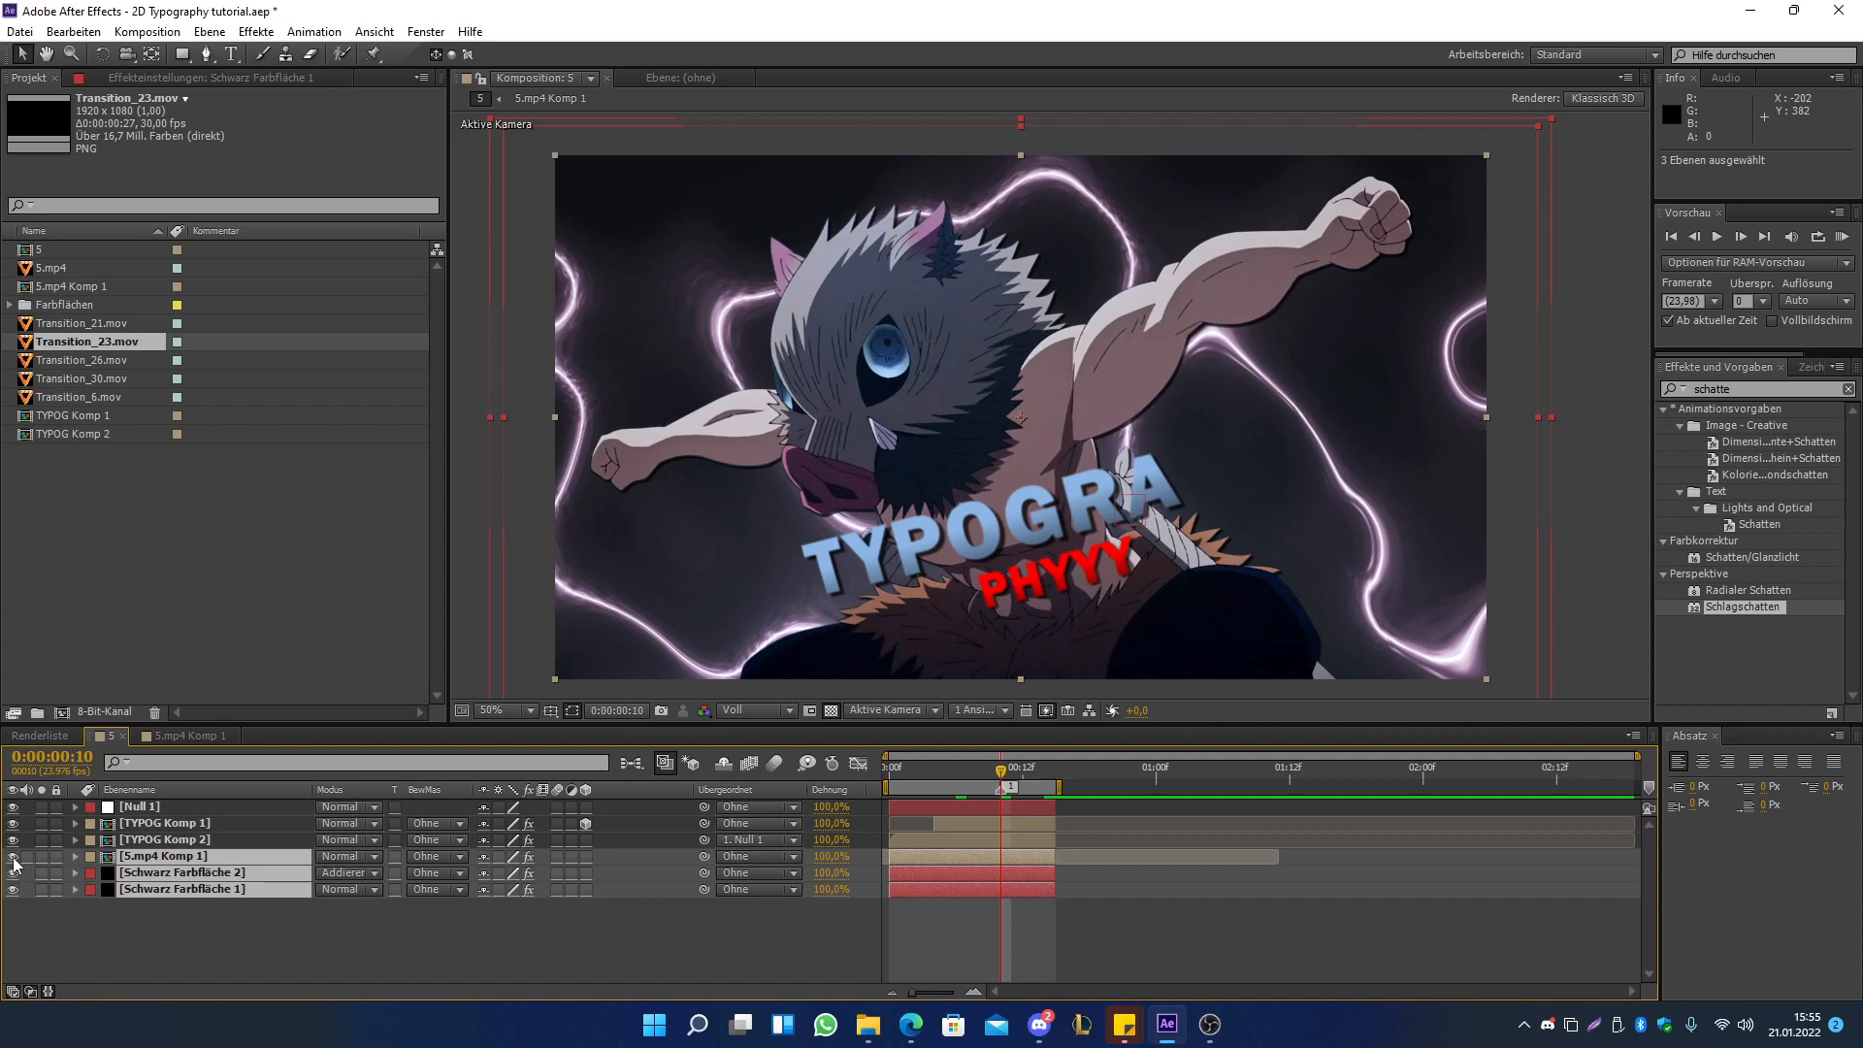
# - Precompose the two black solids, moving all attributes into the new composition and opening it
pyautogui.click(218, 966)
pyautogui.click(164, 891)
pyautogui.keyDown('ctrl'); pyautogui.click(225, 873); pyautogui.keyUp('ctrl')
pyautogui.rightClick(227, 873)
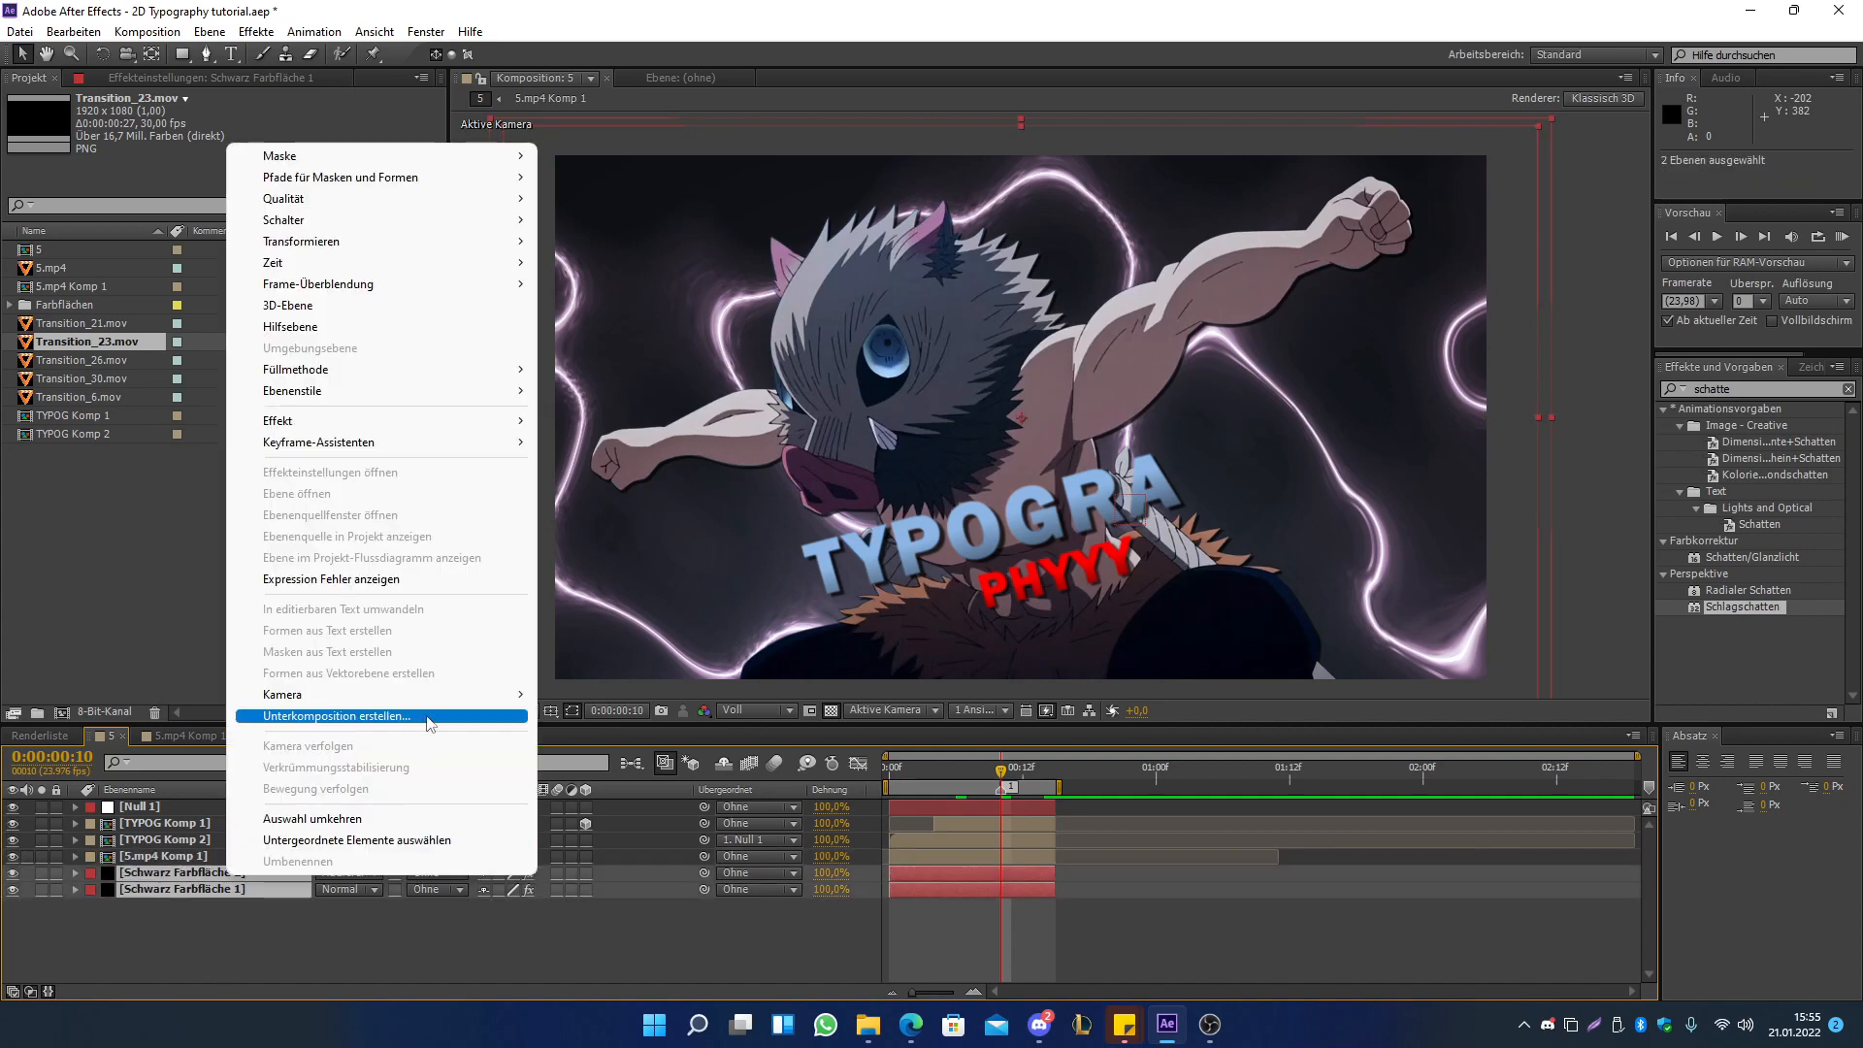
pyautogui.click(427, 716)
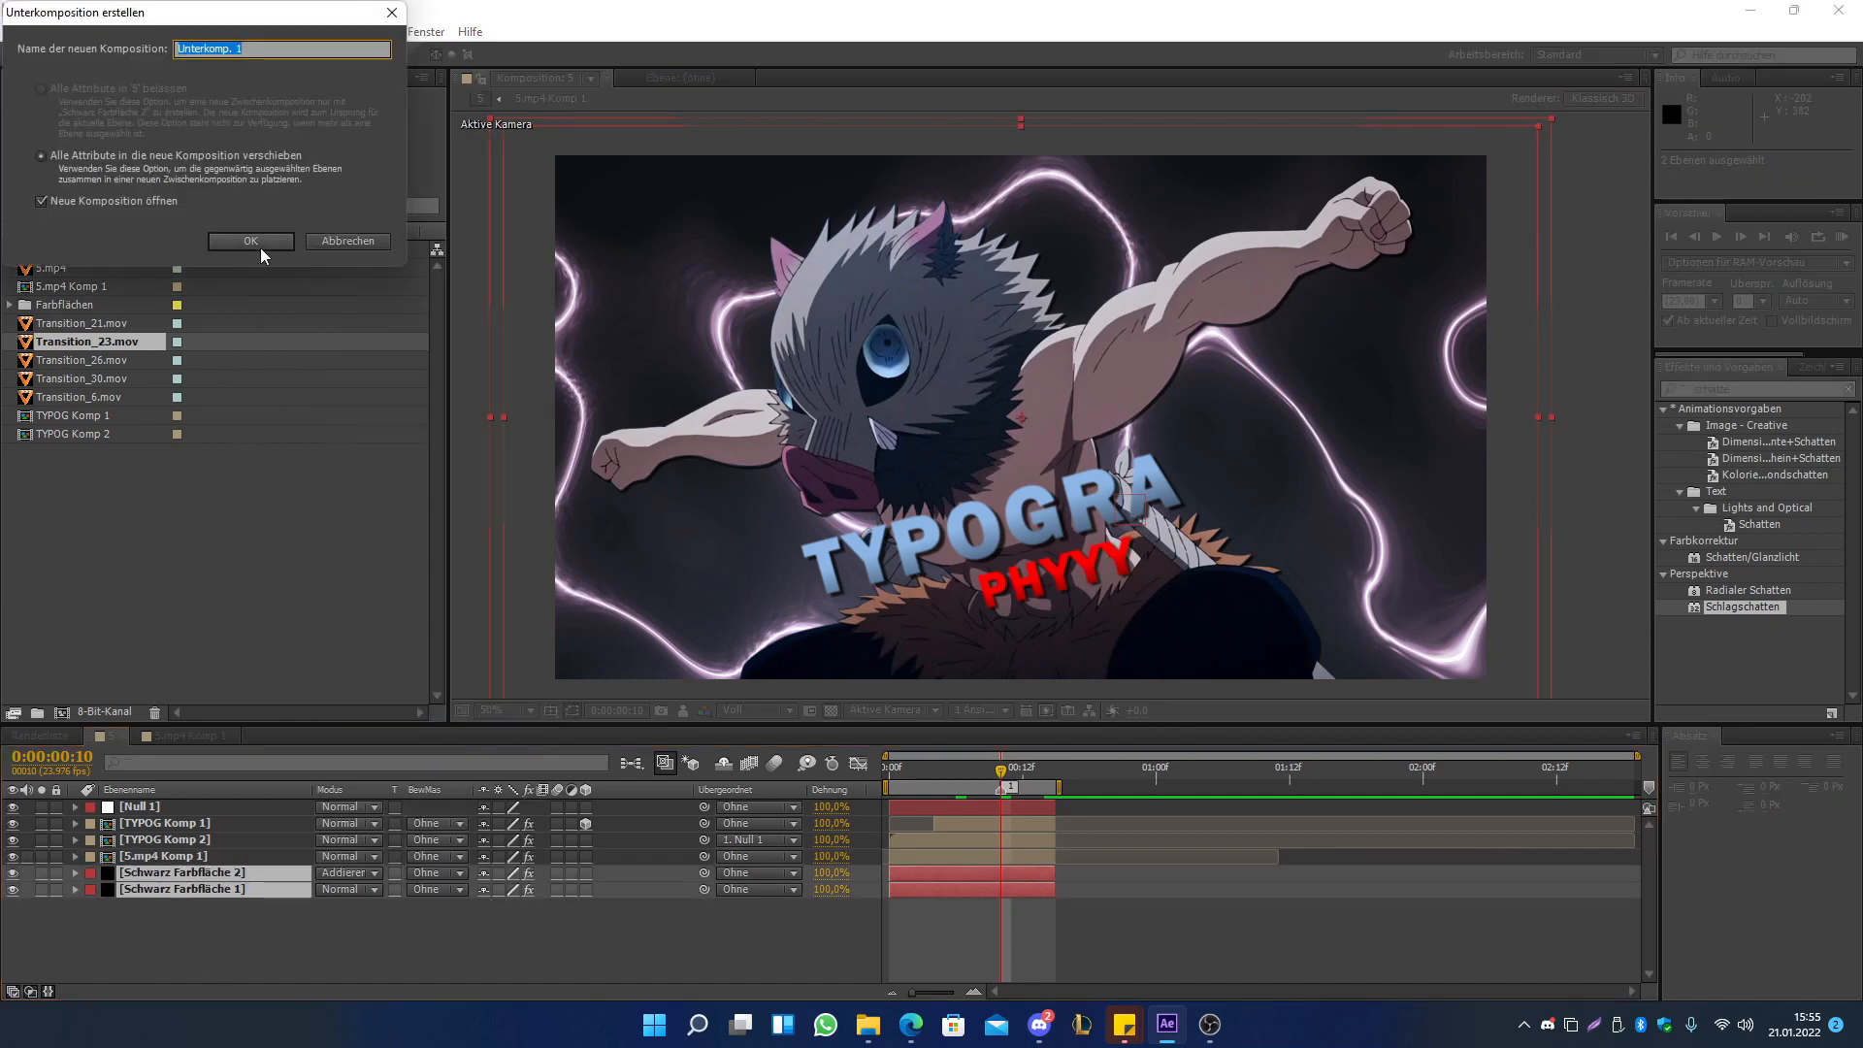
pyautogui.click(260, 240)
# - Open the background precomp Unterkomp. 1 from composition 5 and move the playhead to 0:00:00:10
pyautogui.click(179, 738)
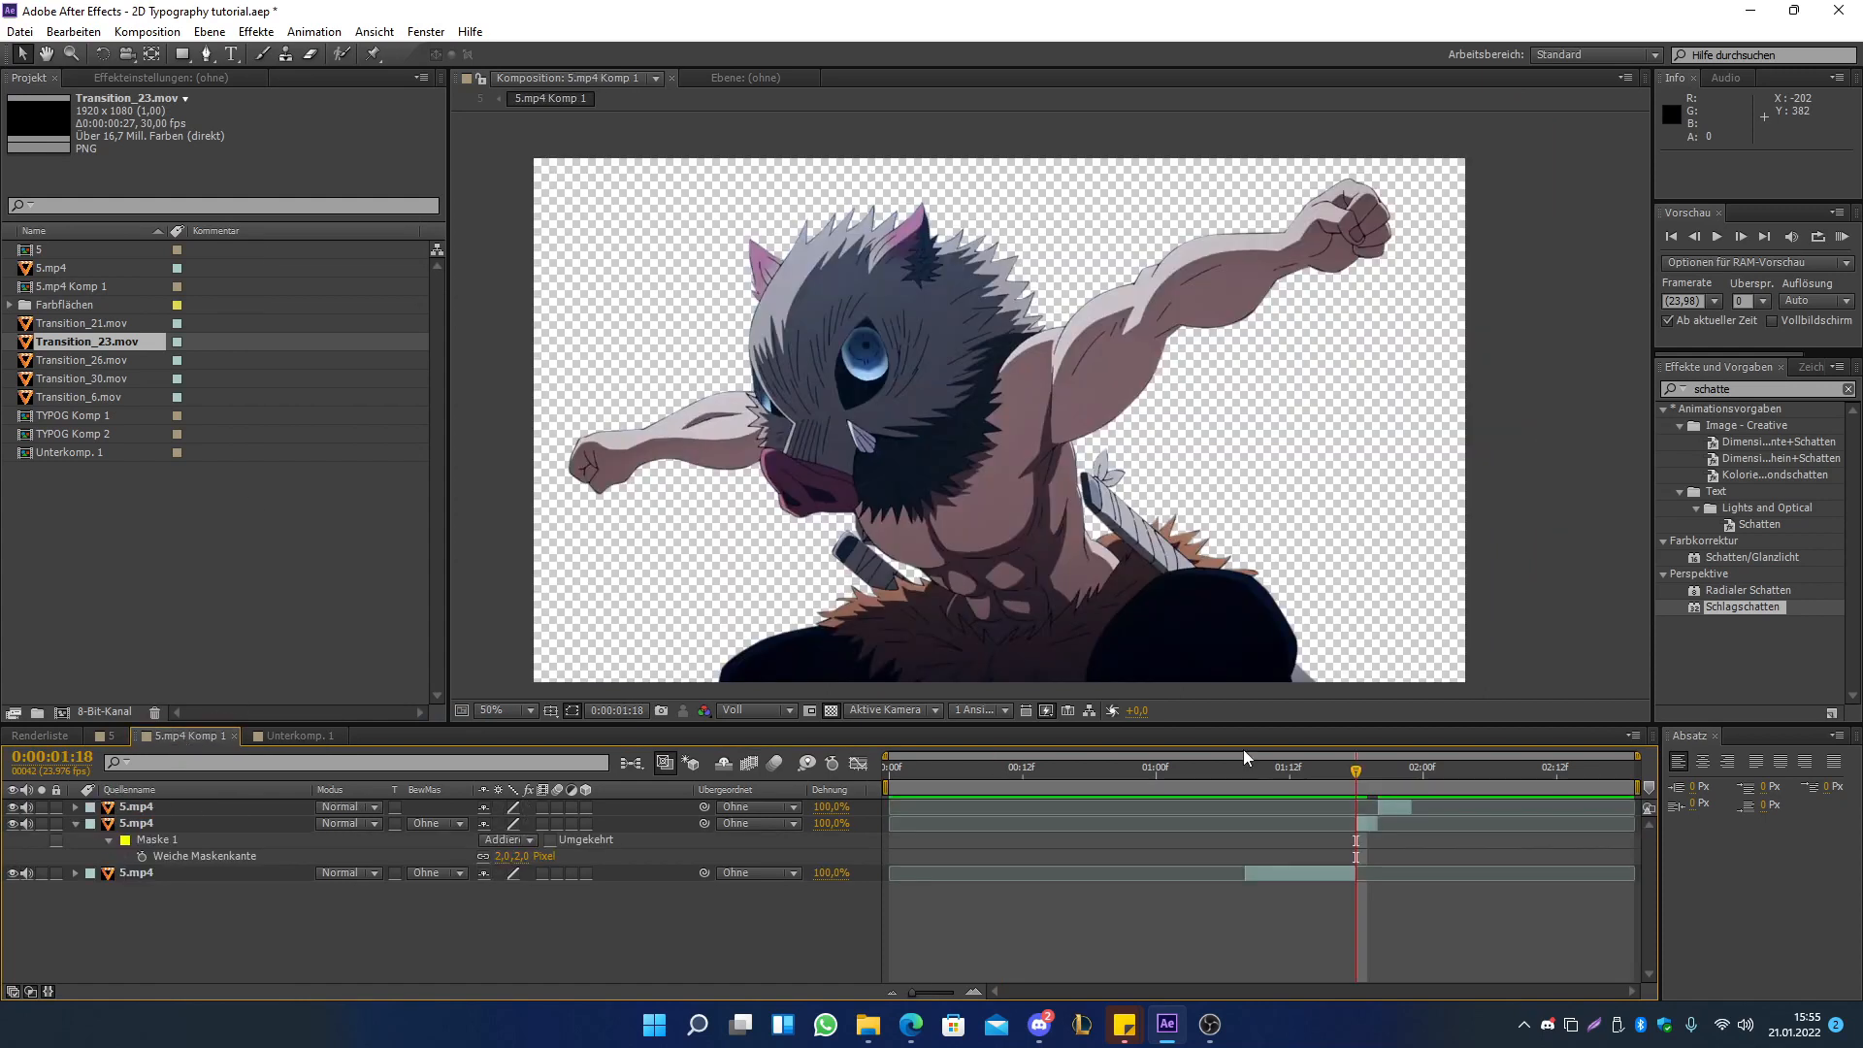
pyautogui.click(232, 736)
pyautogui.moveTo(1003, 766)
pyautogui.mouseDown()
pyautogui.moveTo(1057, 771)
pyautogui.moveTo(998, 776)
pyautogui.mouseUp()
pyautogui.click(1060, 870)
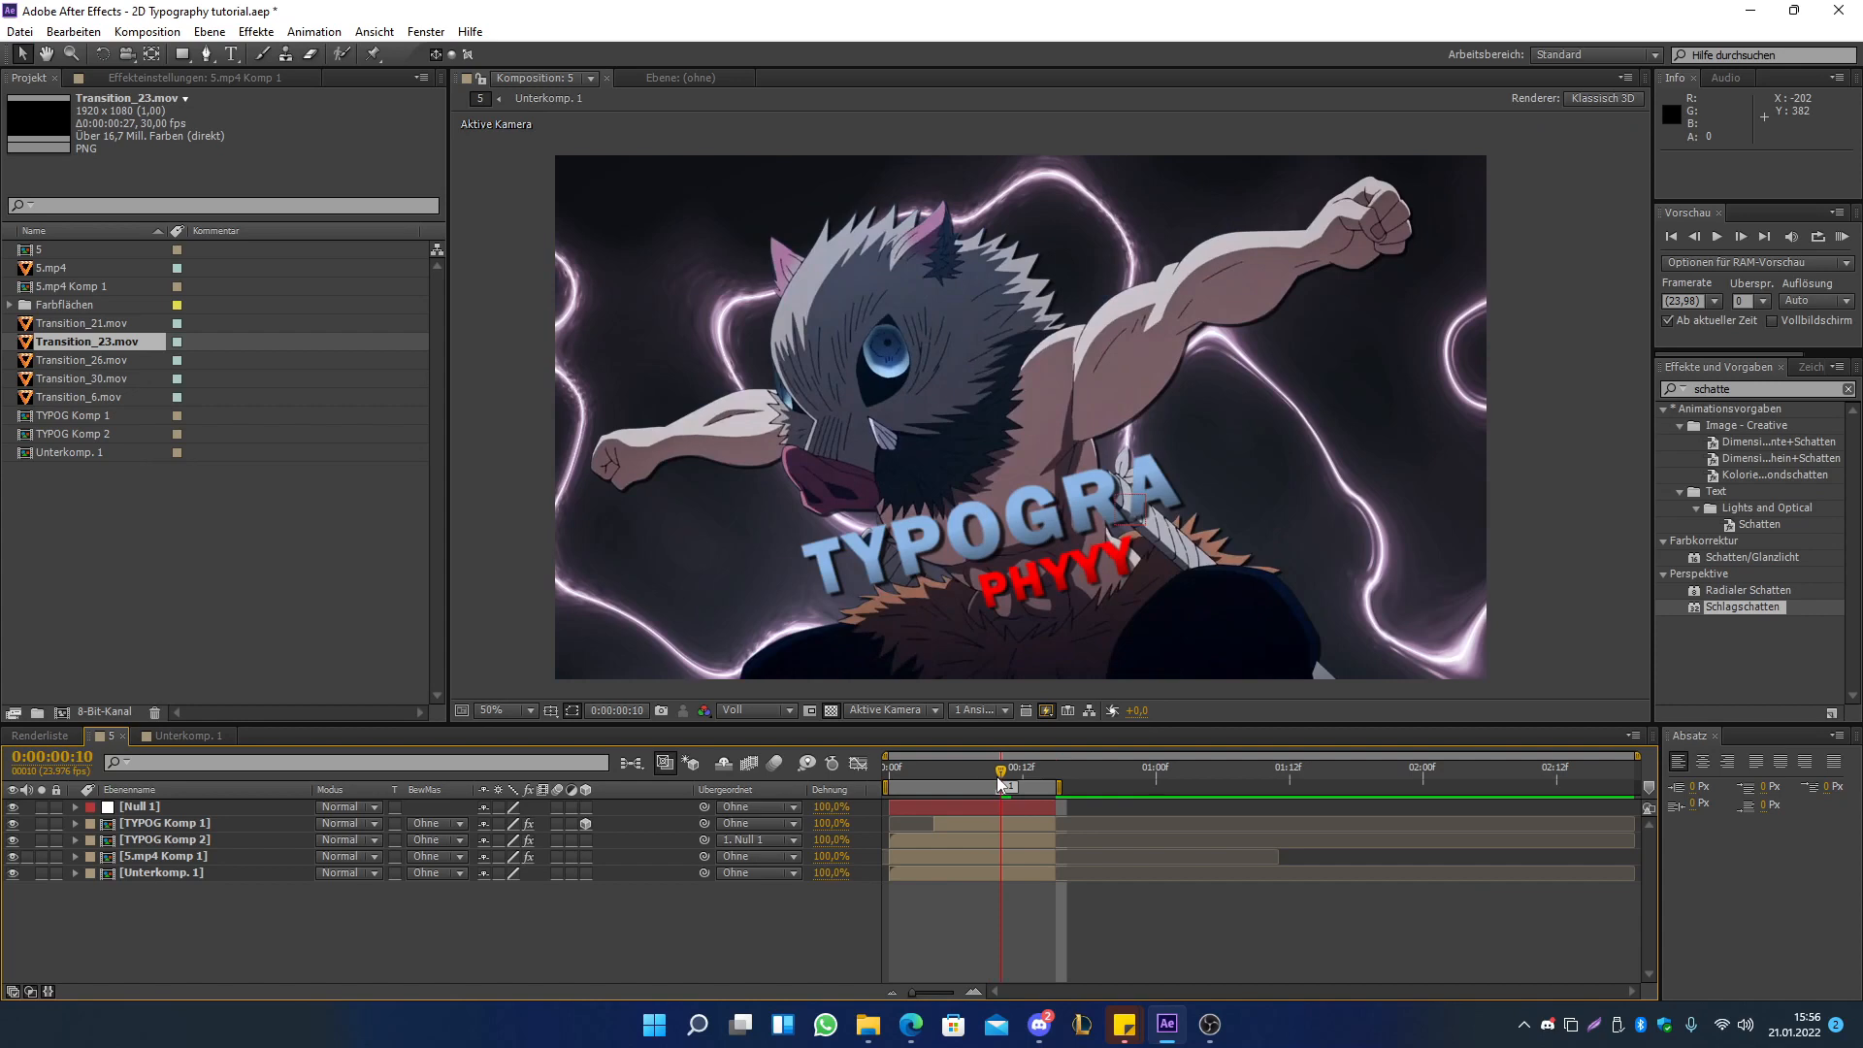
pyautogui.click(254, 872)
pyautogui.click(237, 859)
pyautogui.doubleClick(238, 868)
pyautogui.moveTo(1009, 772)
pyautogui.mouseDown()
pyautogui.moveTo(1044, 770)
pyautogui.moveTo(917, 794)
pyautogui.moveTo(998, 789)
pyautogui.mouseUp()
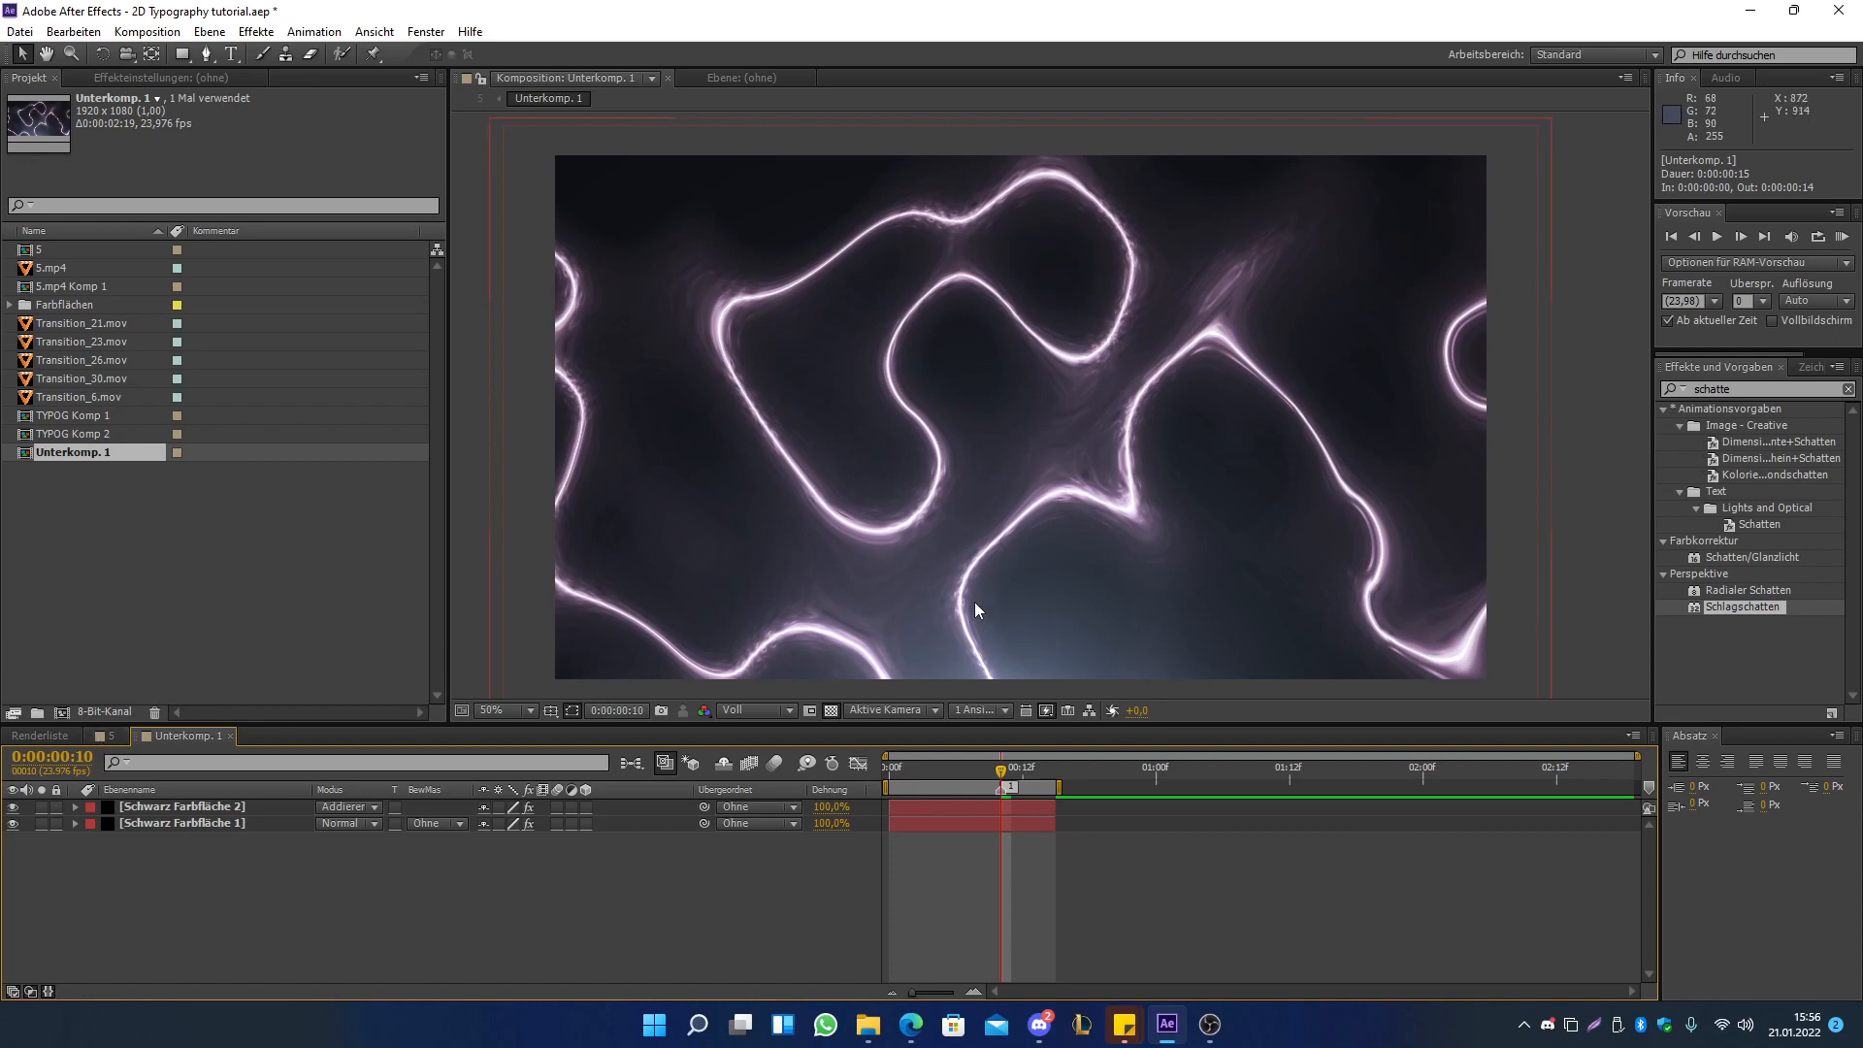
pyautogui.moveTo(81, 394); pyautogui.dragTo(221, 802)
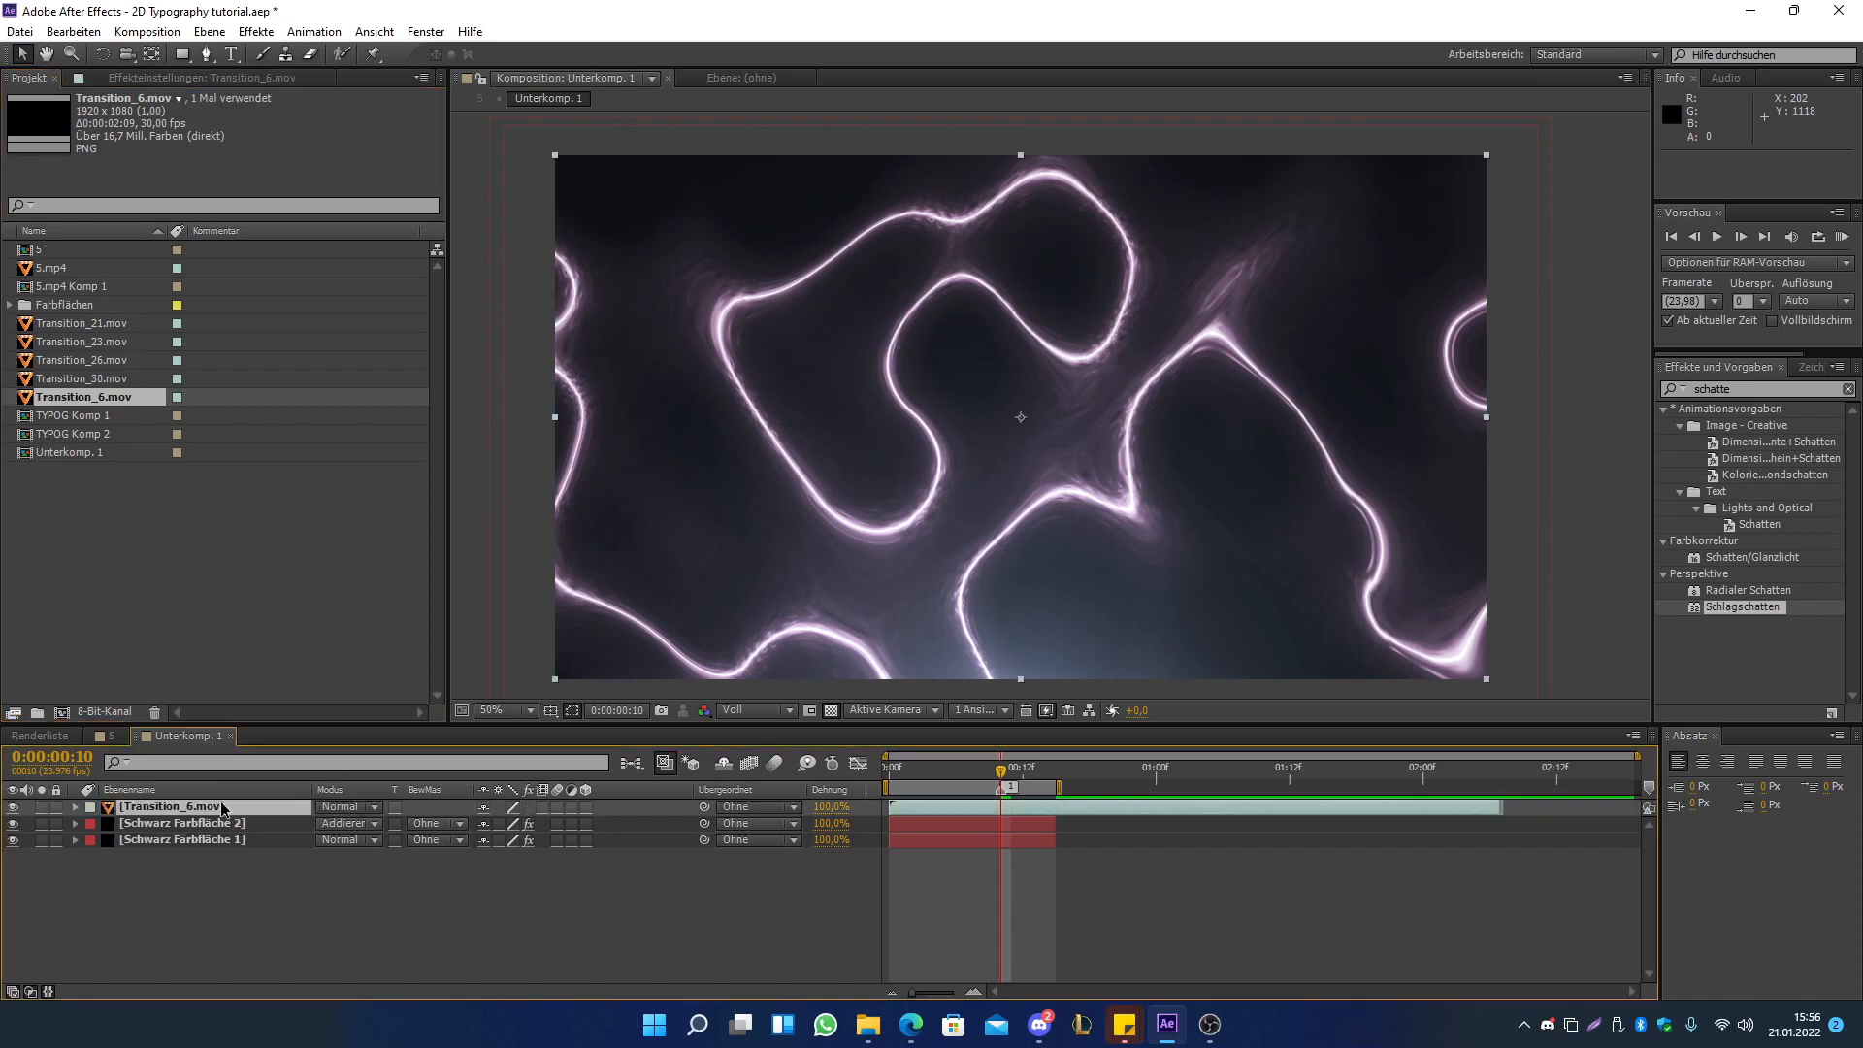
pyautogui.moveTo(974, 806); pyautogui.dragTo(347, 850)
pyautogui.press('Delete')
# - Add Transition_30.mov above the solids, start it slightly earlier, scale it to 171% and position it at about 934, 664
pyautogui.moveTo(132, 382); pyautogui.dragTo(320, 802)
pyautogui.moveTo(1005, 809); pyautogui.dragTo(961, 813)
pyautogui.press('r')
pyautogui.moveTo(496, 824); pyautogui.dragTo(572, 823)
pyautogui.press('s')
pyautogui.moveTo(846, 507); pyautogui.dragTo(833, 565)
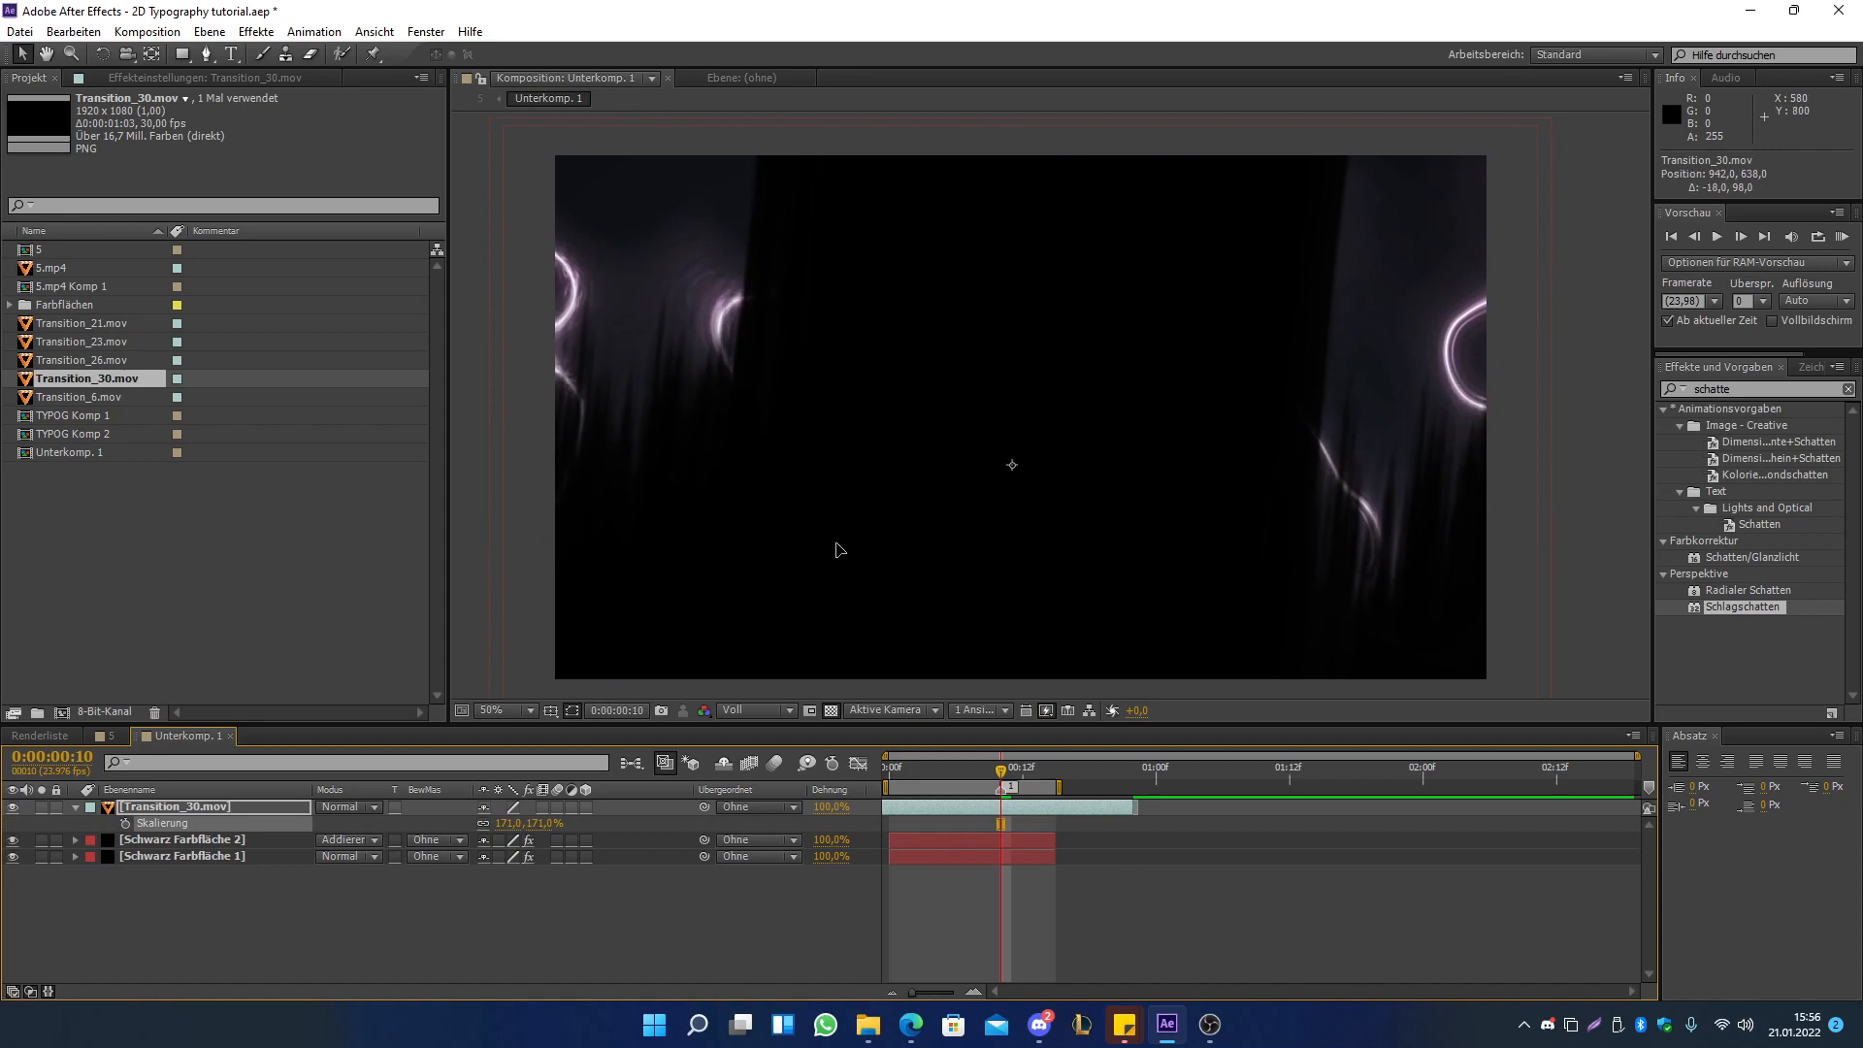
pyautogui.moveTo(1001, 772)
pyautogui.mouseDown()
pyautogui.moveTo(980, 771)
pyautogui.moveTo(1002, 768)
pyautogui.mouseUp()
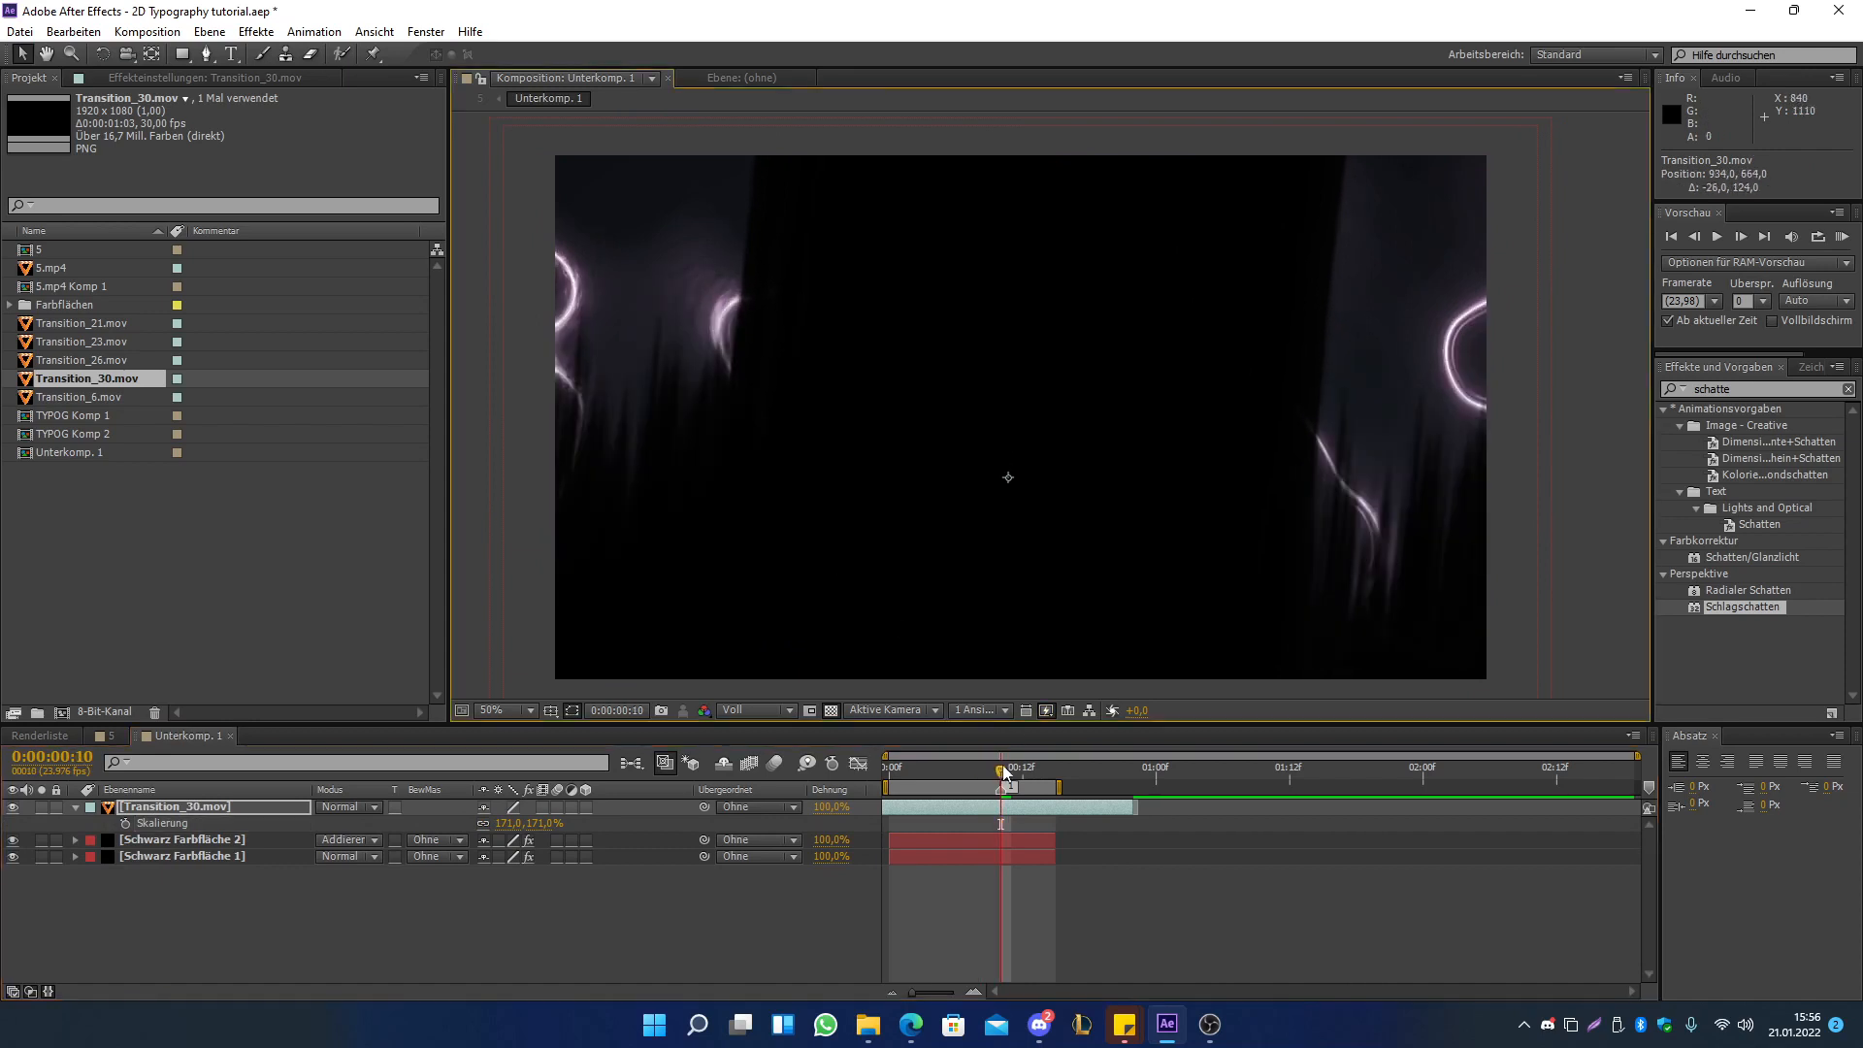
# - Set the blending mode of Transition_30.mov to Alphaschablone and scrub through the transition
pyautogui.click(347, 806)
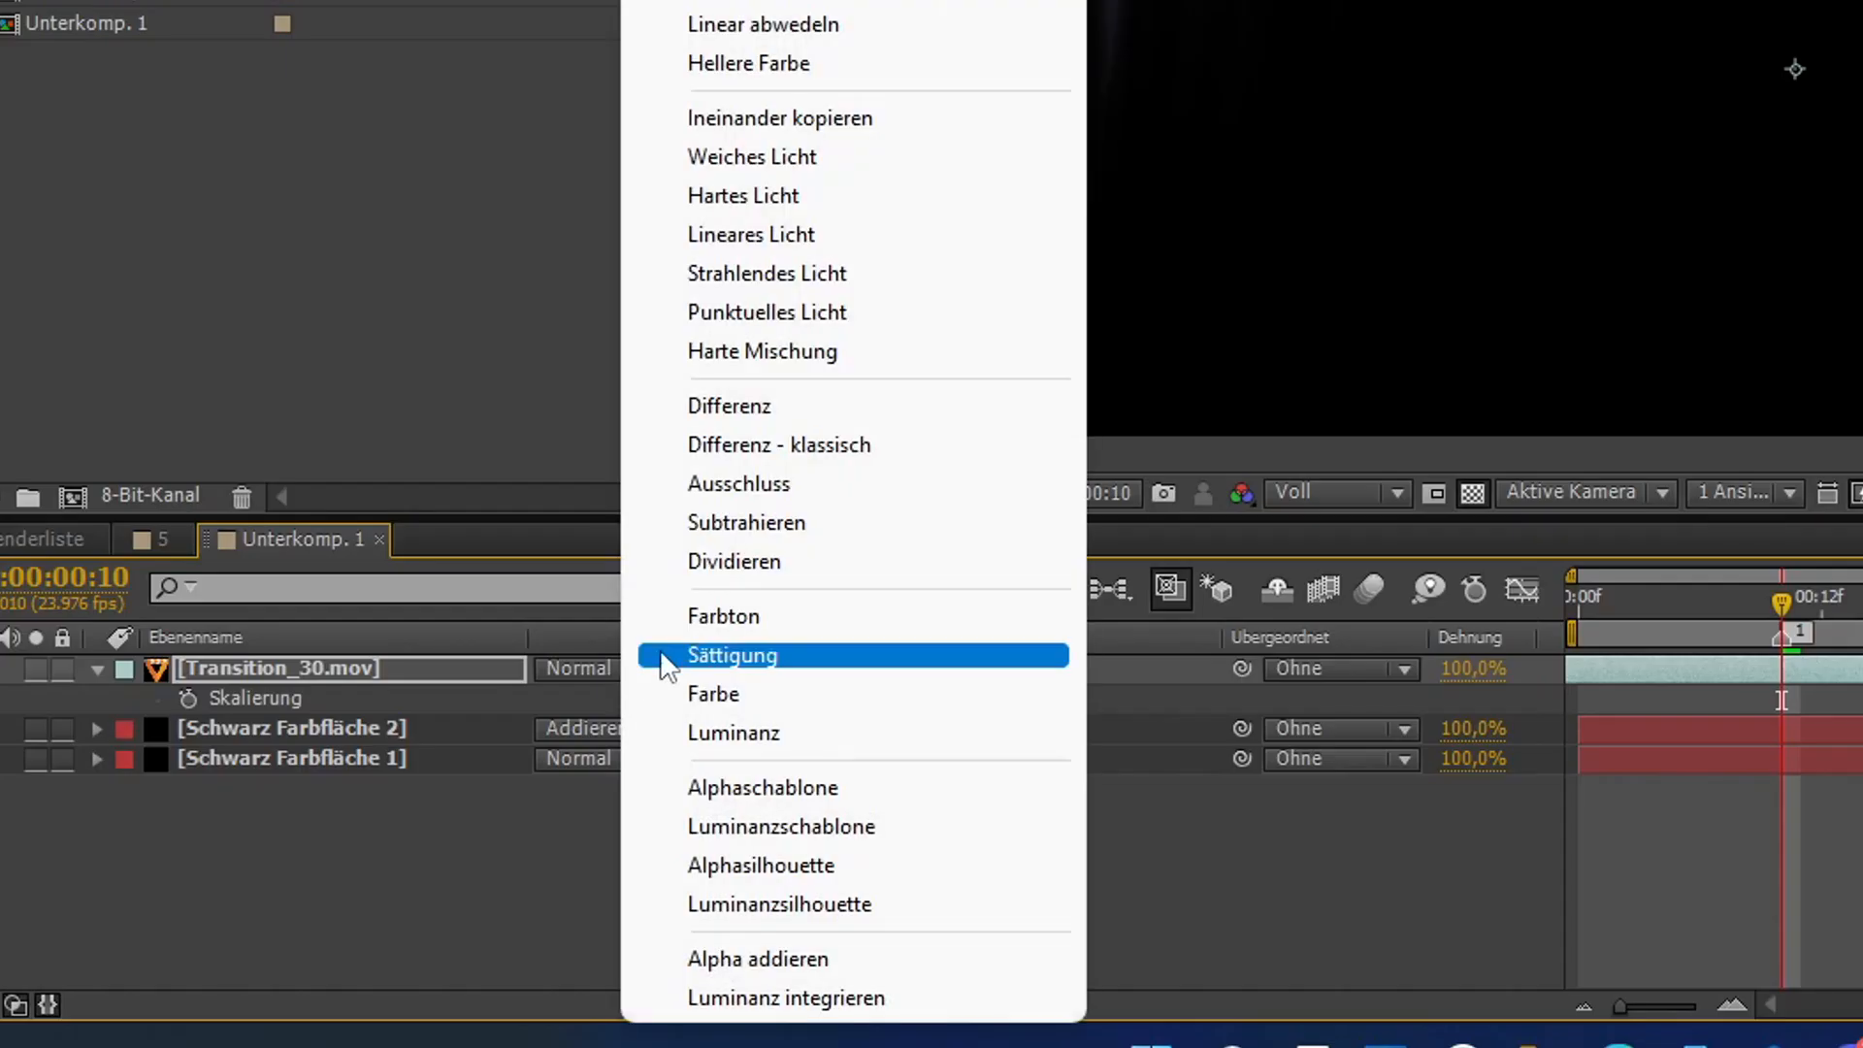
pyautogui.click(473, 871)
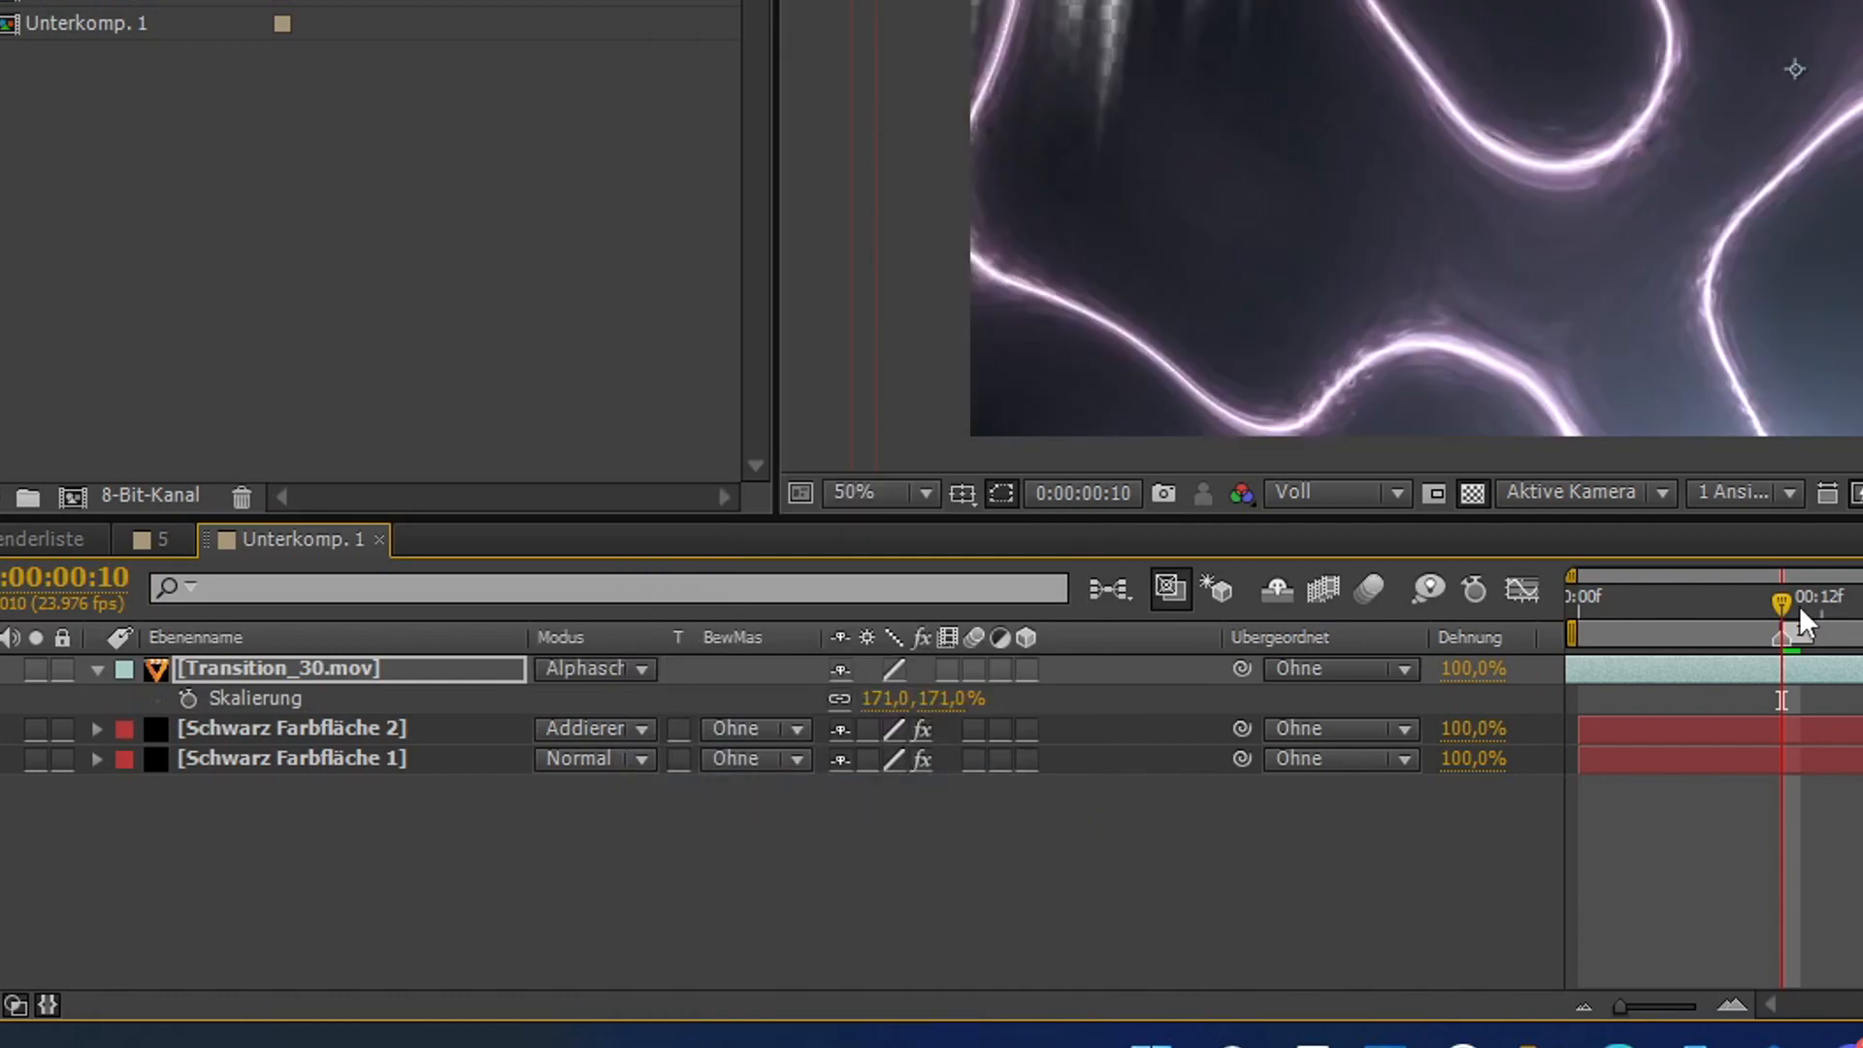
pyautogui.moveTo(1799, 609); pyautogui.dragTo(1706, 654)
pyautogui.moveTo(961, 799); pyautogui.dragTo(1000, 771)
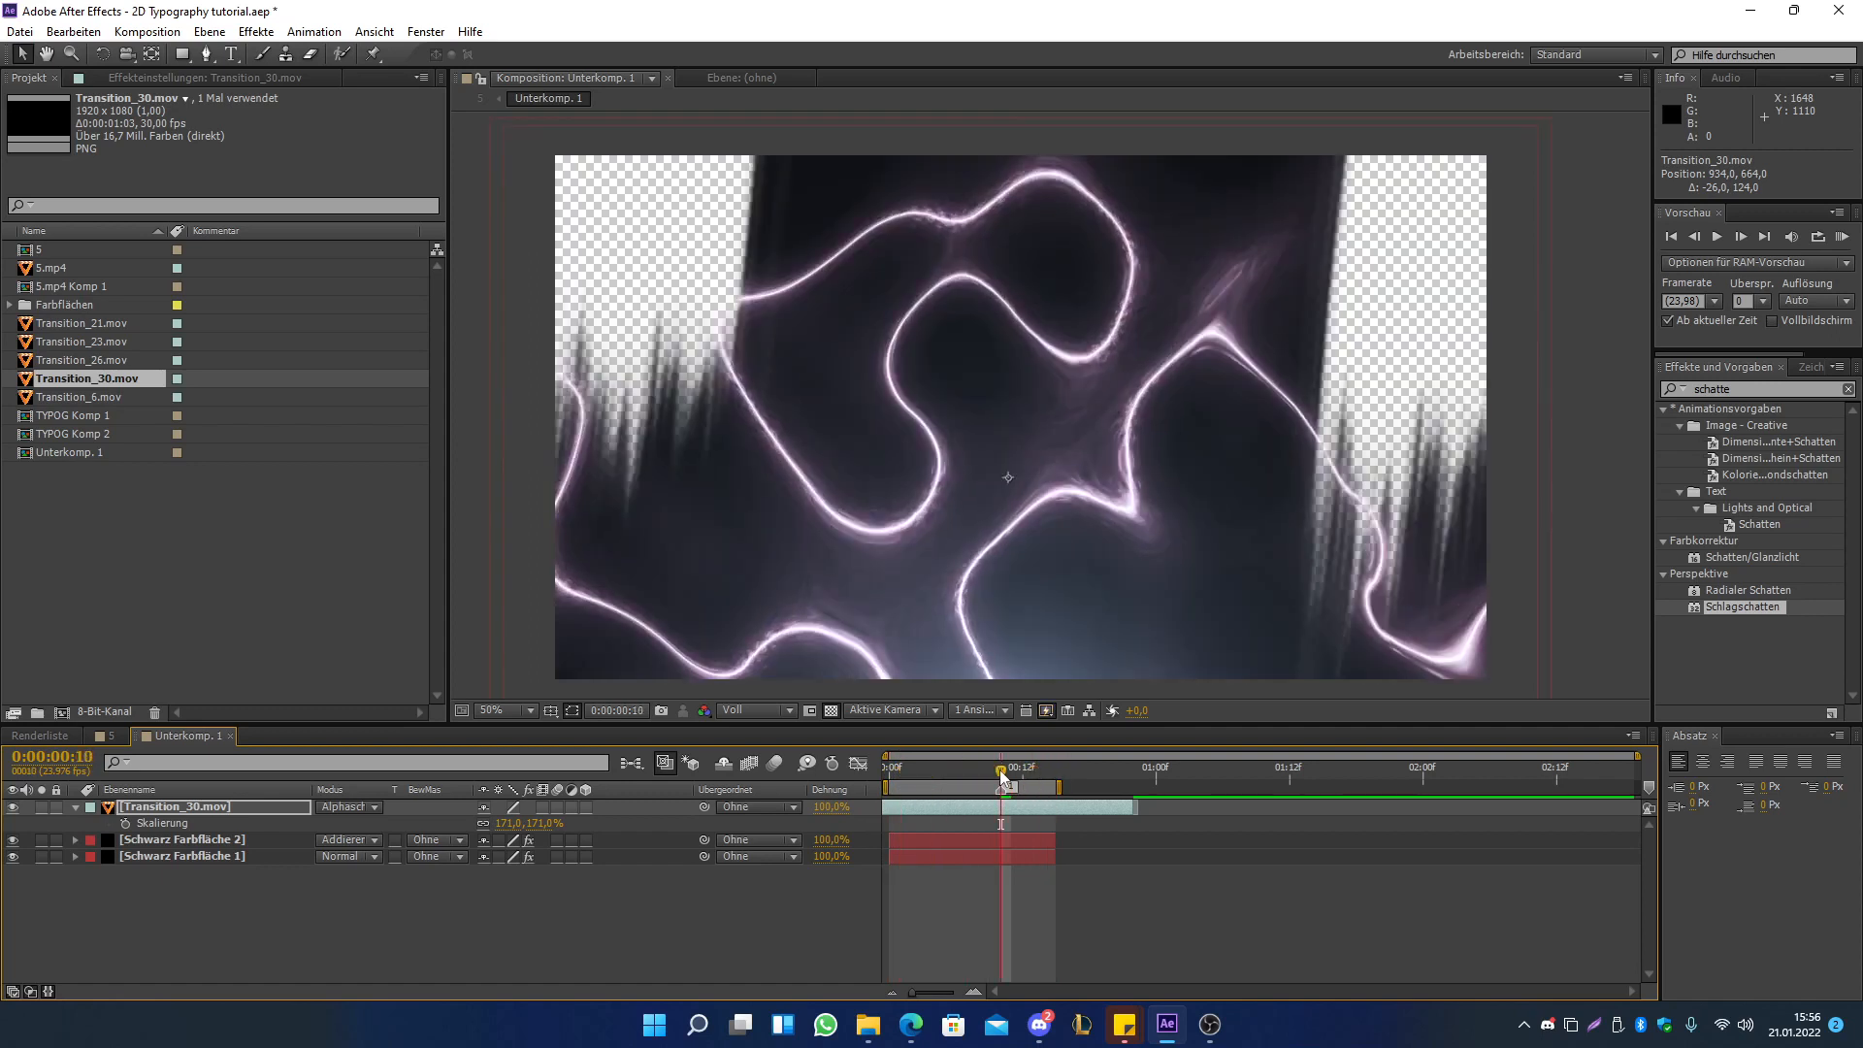
# - Examine the revealed background in composition 5 with the transparency grid off and on, and run a RAM preview
pyautogui.click(109, 740)
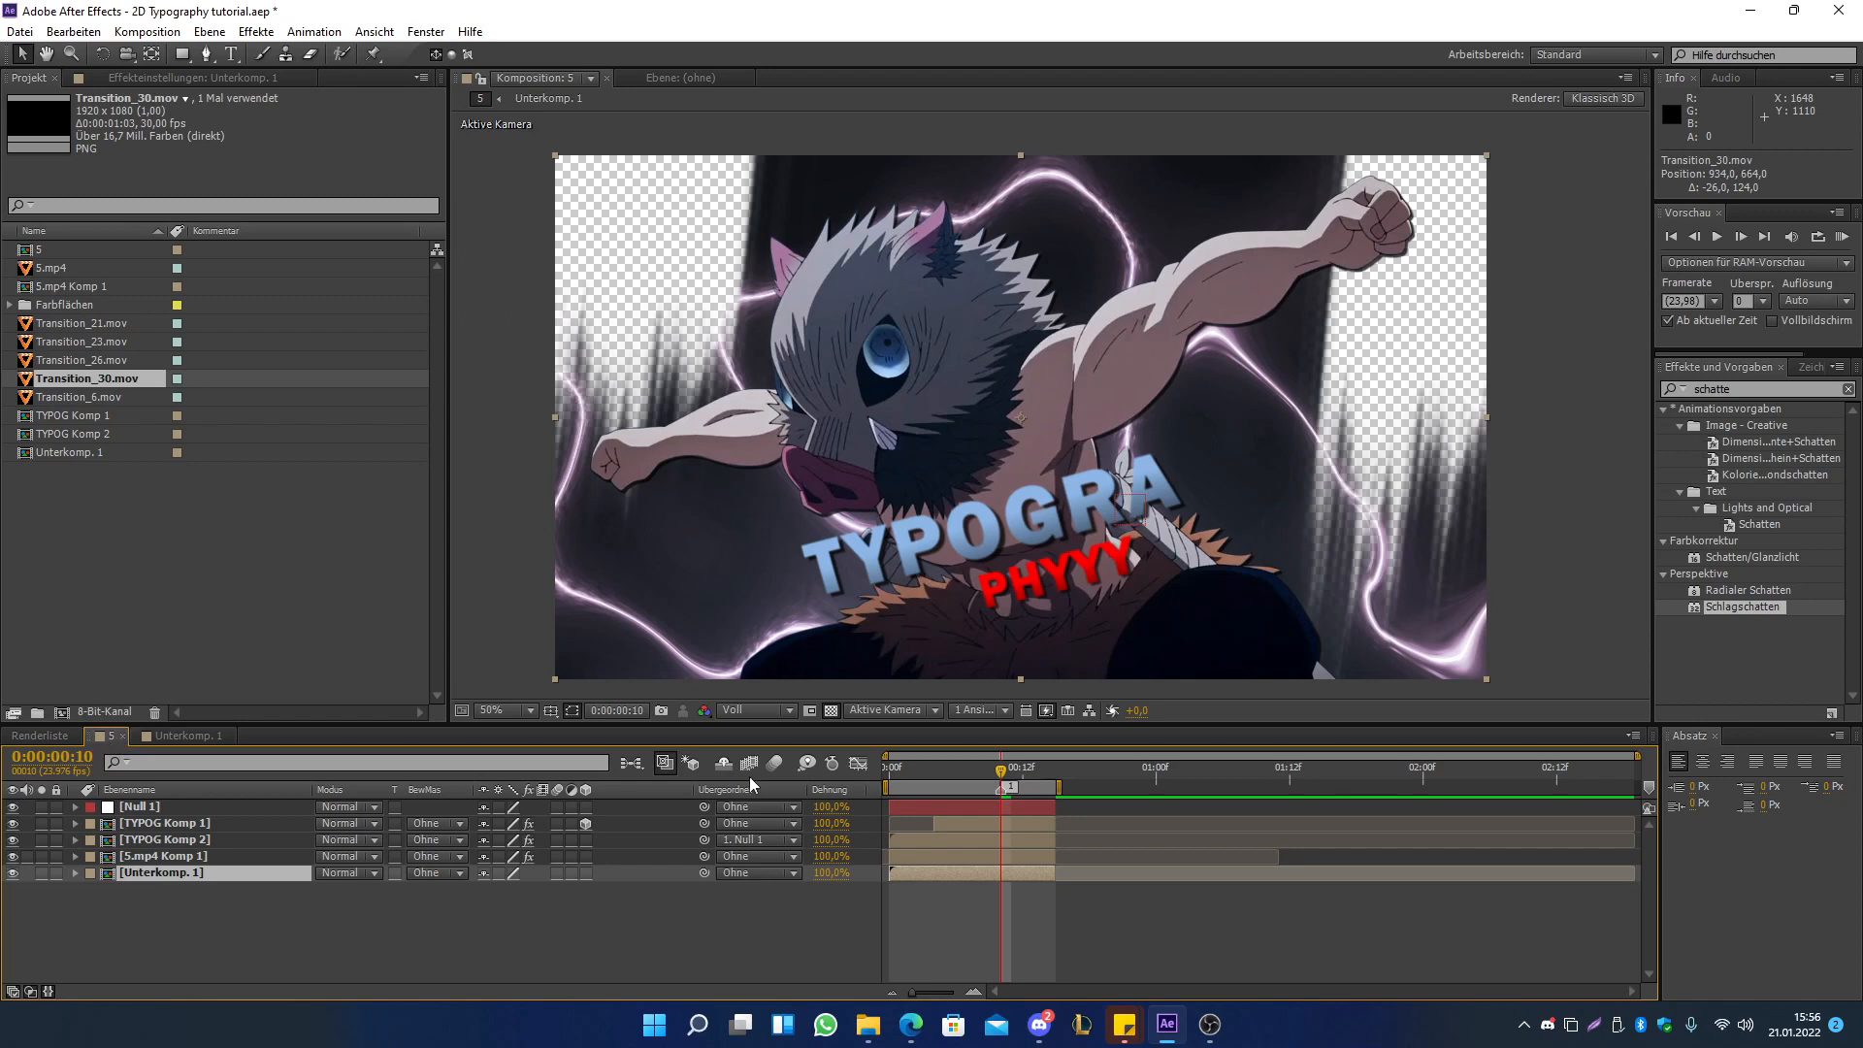
pyautogui.click(831, 712)
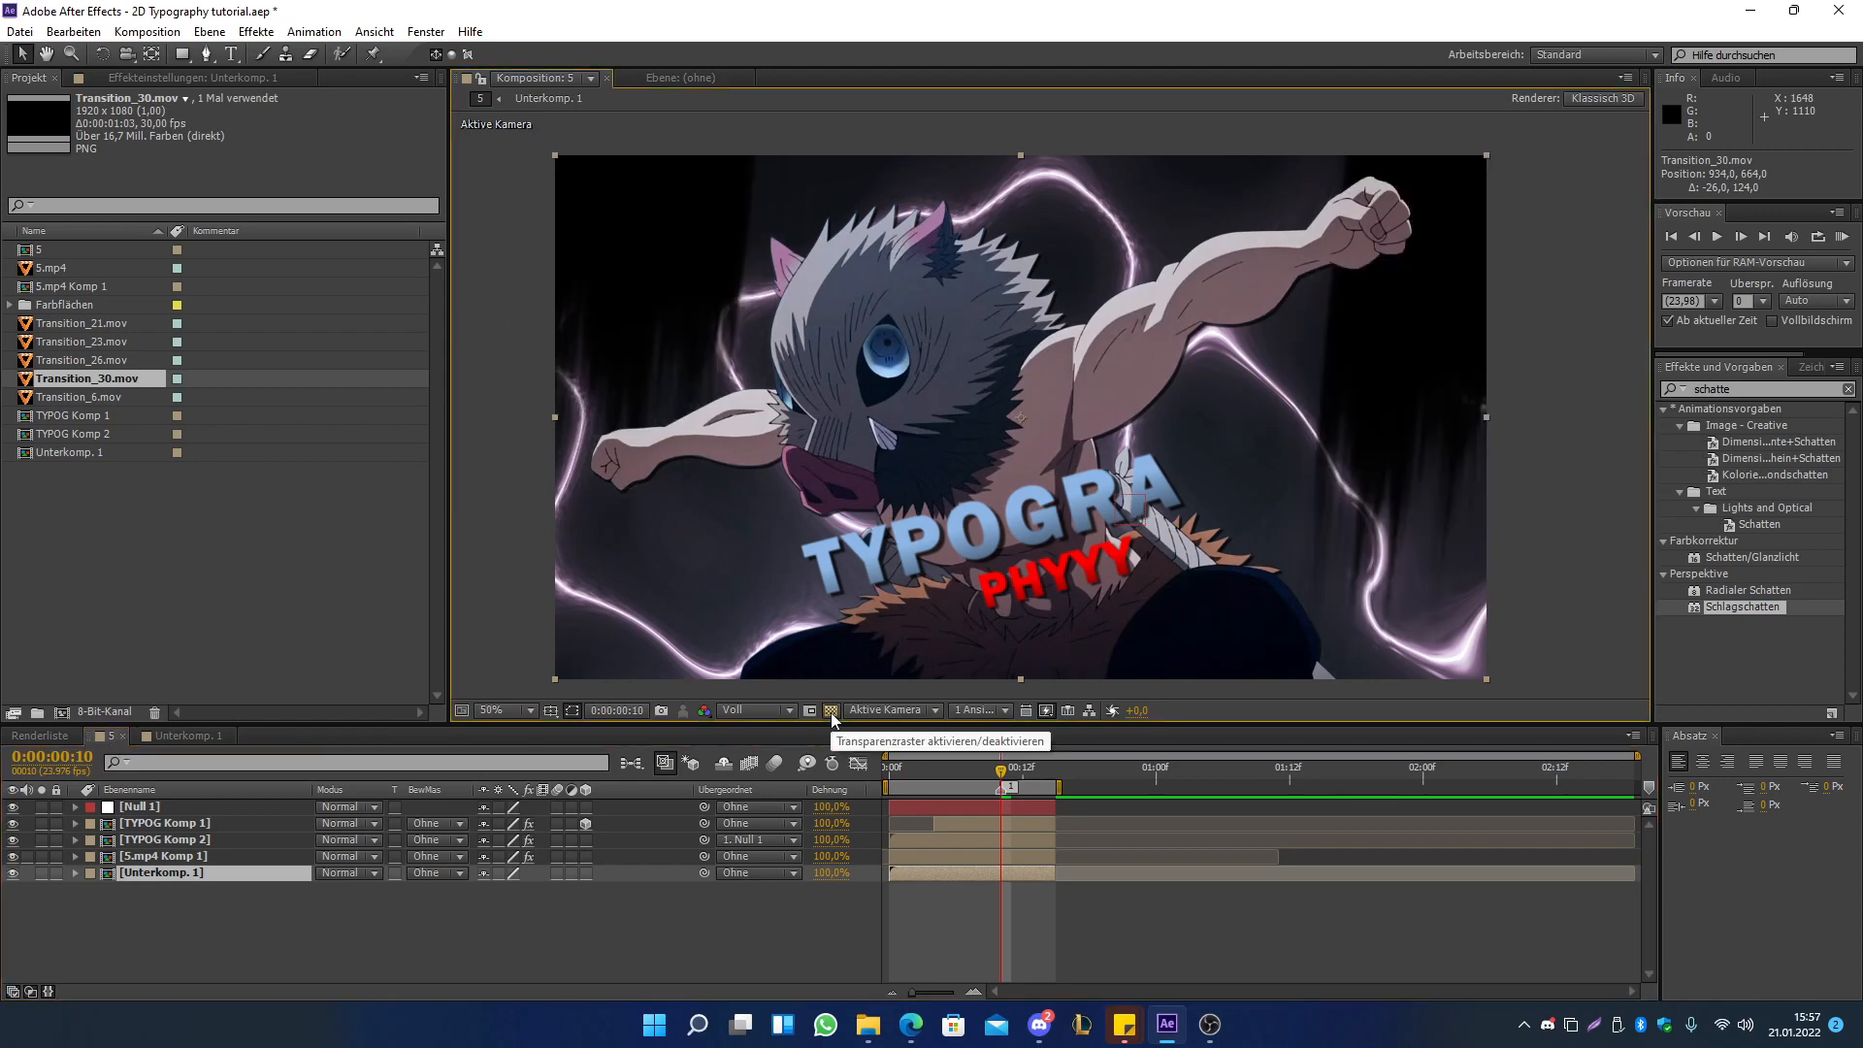
pyautogui.click(830, 711)
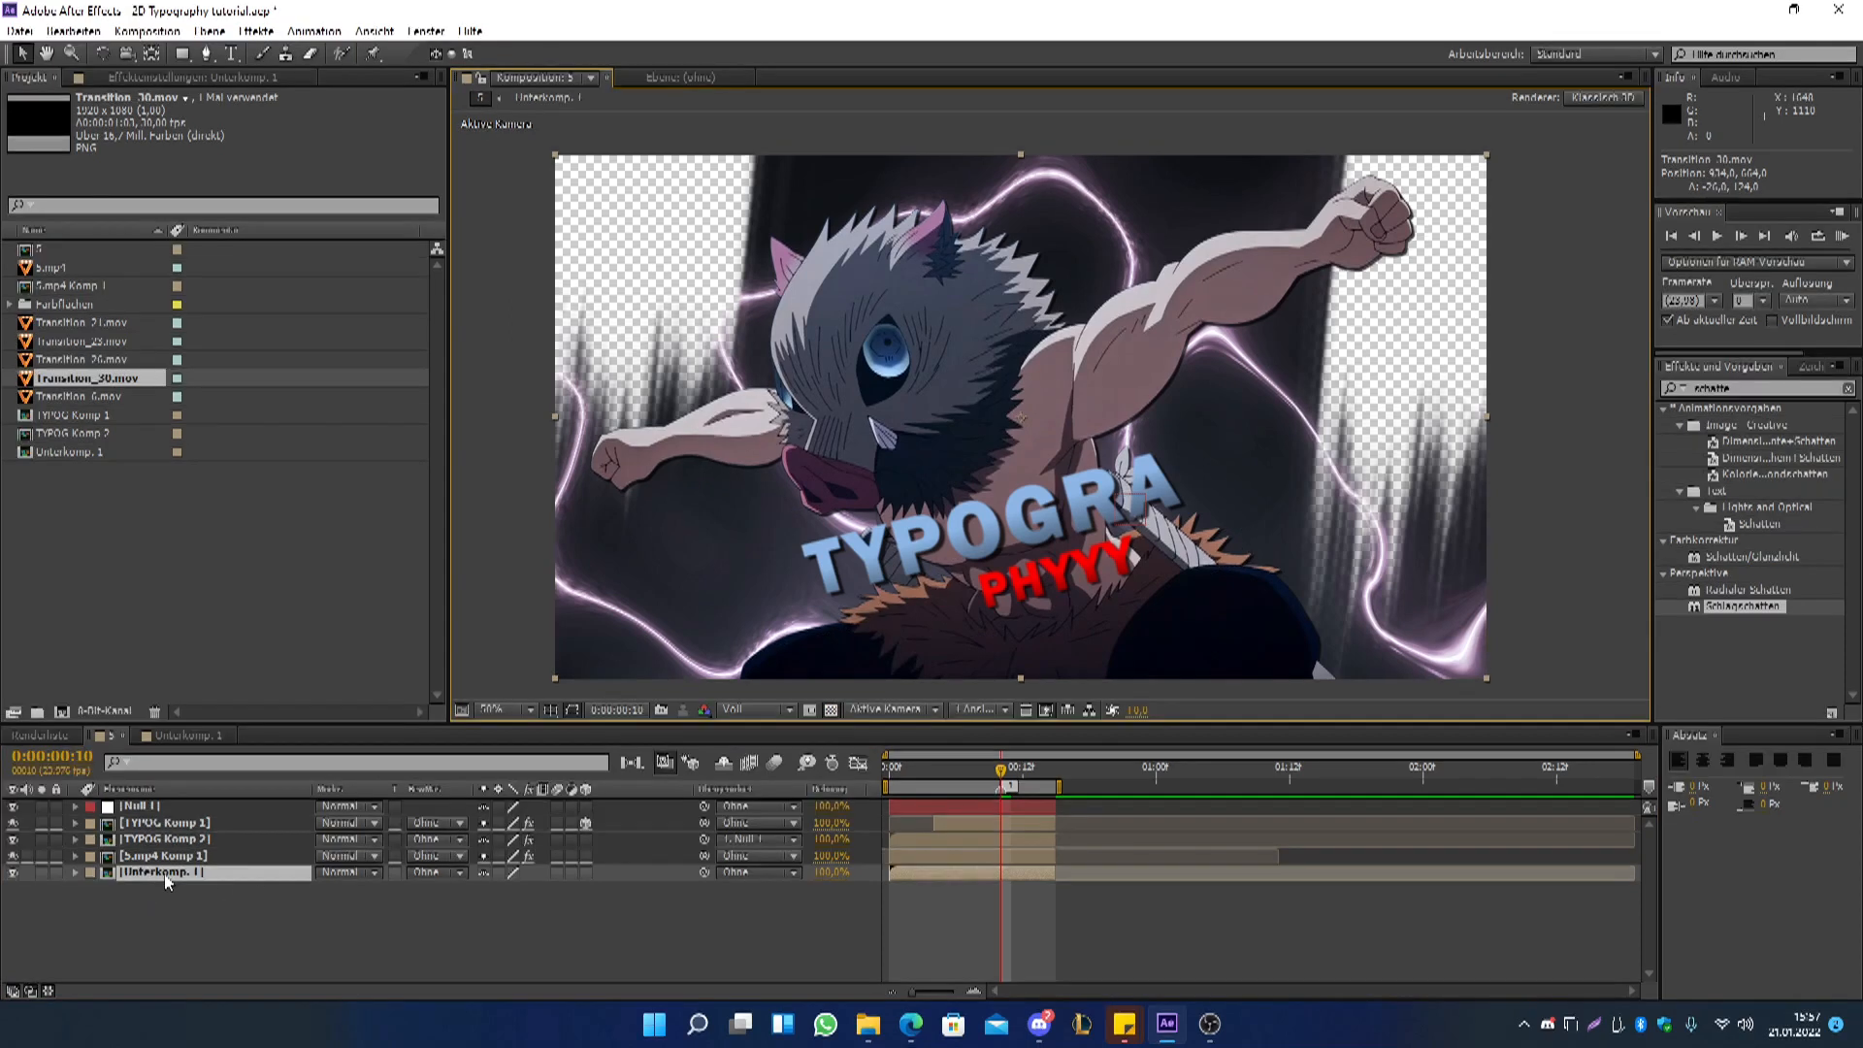
pyautogui.click(1841, 237)
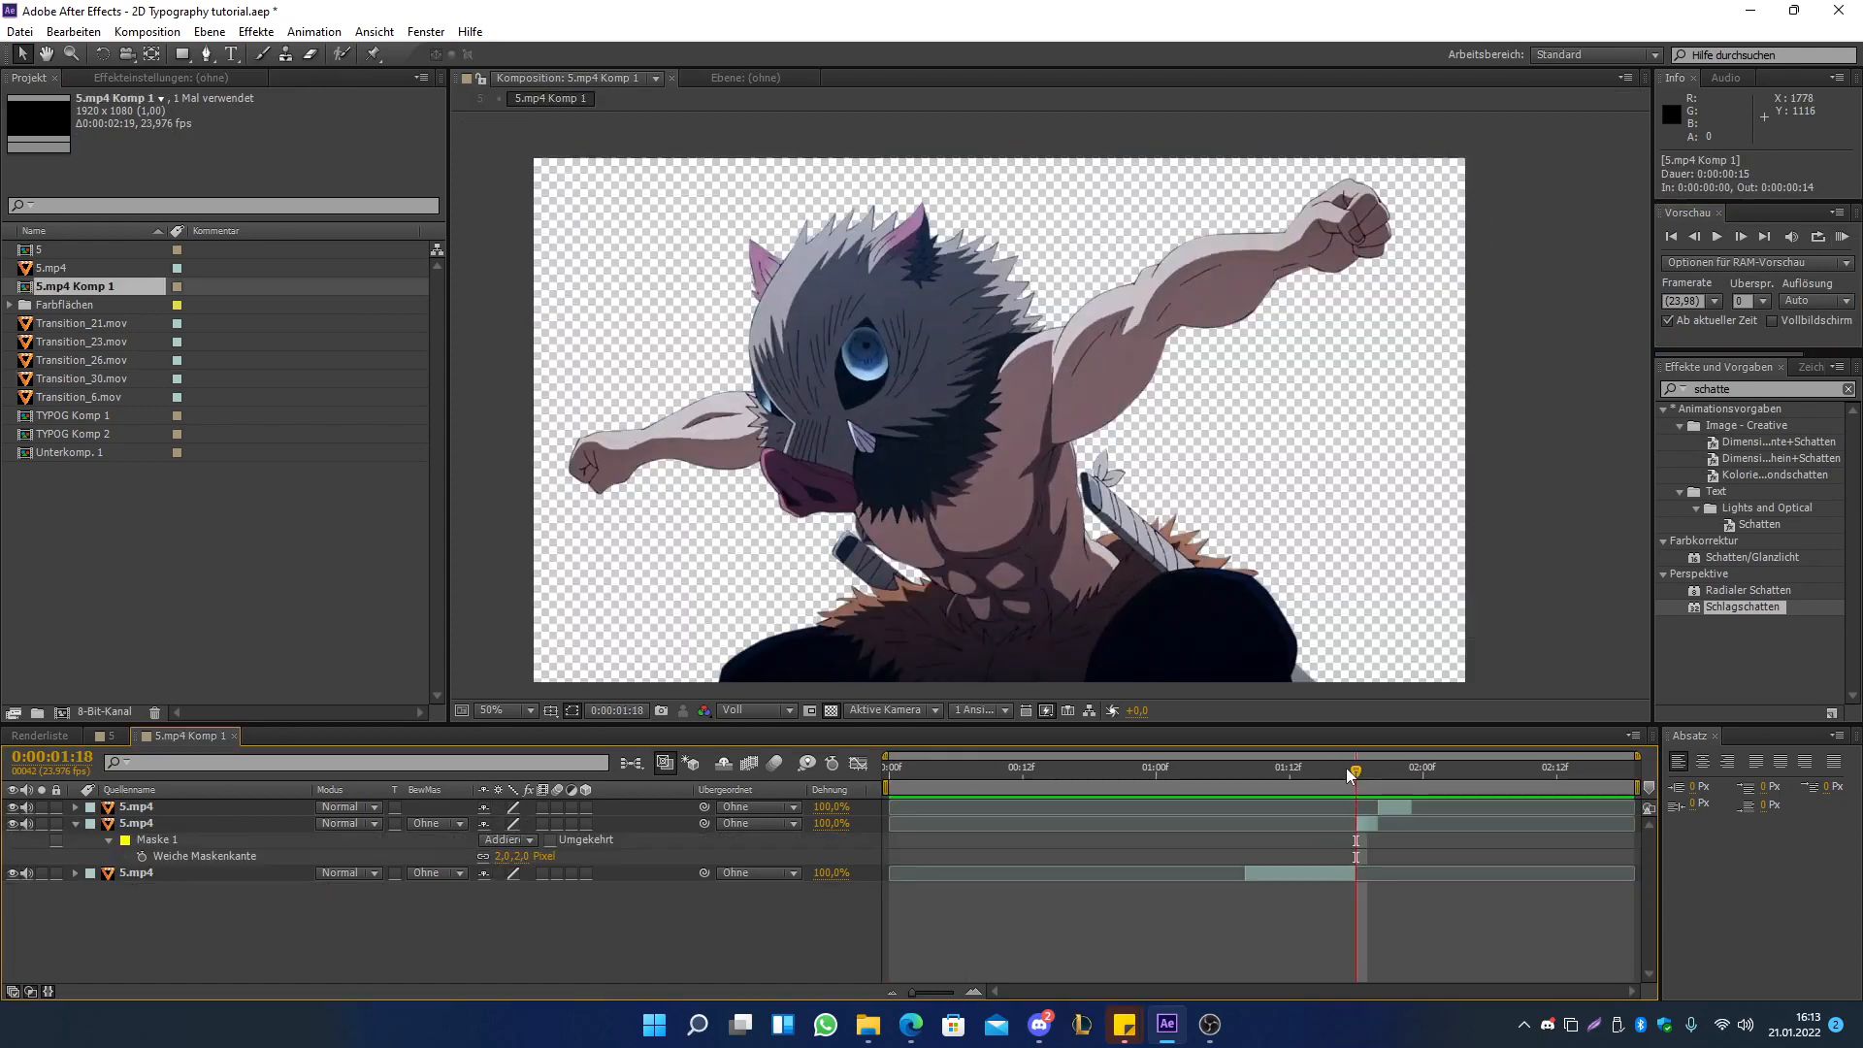
# - Split the 5.mp4 footage in 5.mp4 Komp 1 into consecutive two-frame clips
pyautogui.moveTo(1364, 805); pyautogui.dragTo(1297, 905)
pyautogui.click(1296, 906)
pyautogui.hotkey('ctrl', 'shift', 'd')
pyautogui.hotkey('ctrl', 'shift', 'd')
pyautogui.moveTo(1270, 771); pyautogui.dragTo(1230, 817)
pyautogui.hotkey('ctrl', 'shift', 'd')
# - Draw a closed Pen mask around the character on each unmasked two-frame clip, leaving a loose margin around the outline
pyautogui.click(1275, 643)
pyautogui.click(1306, 602)
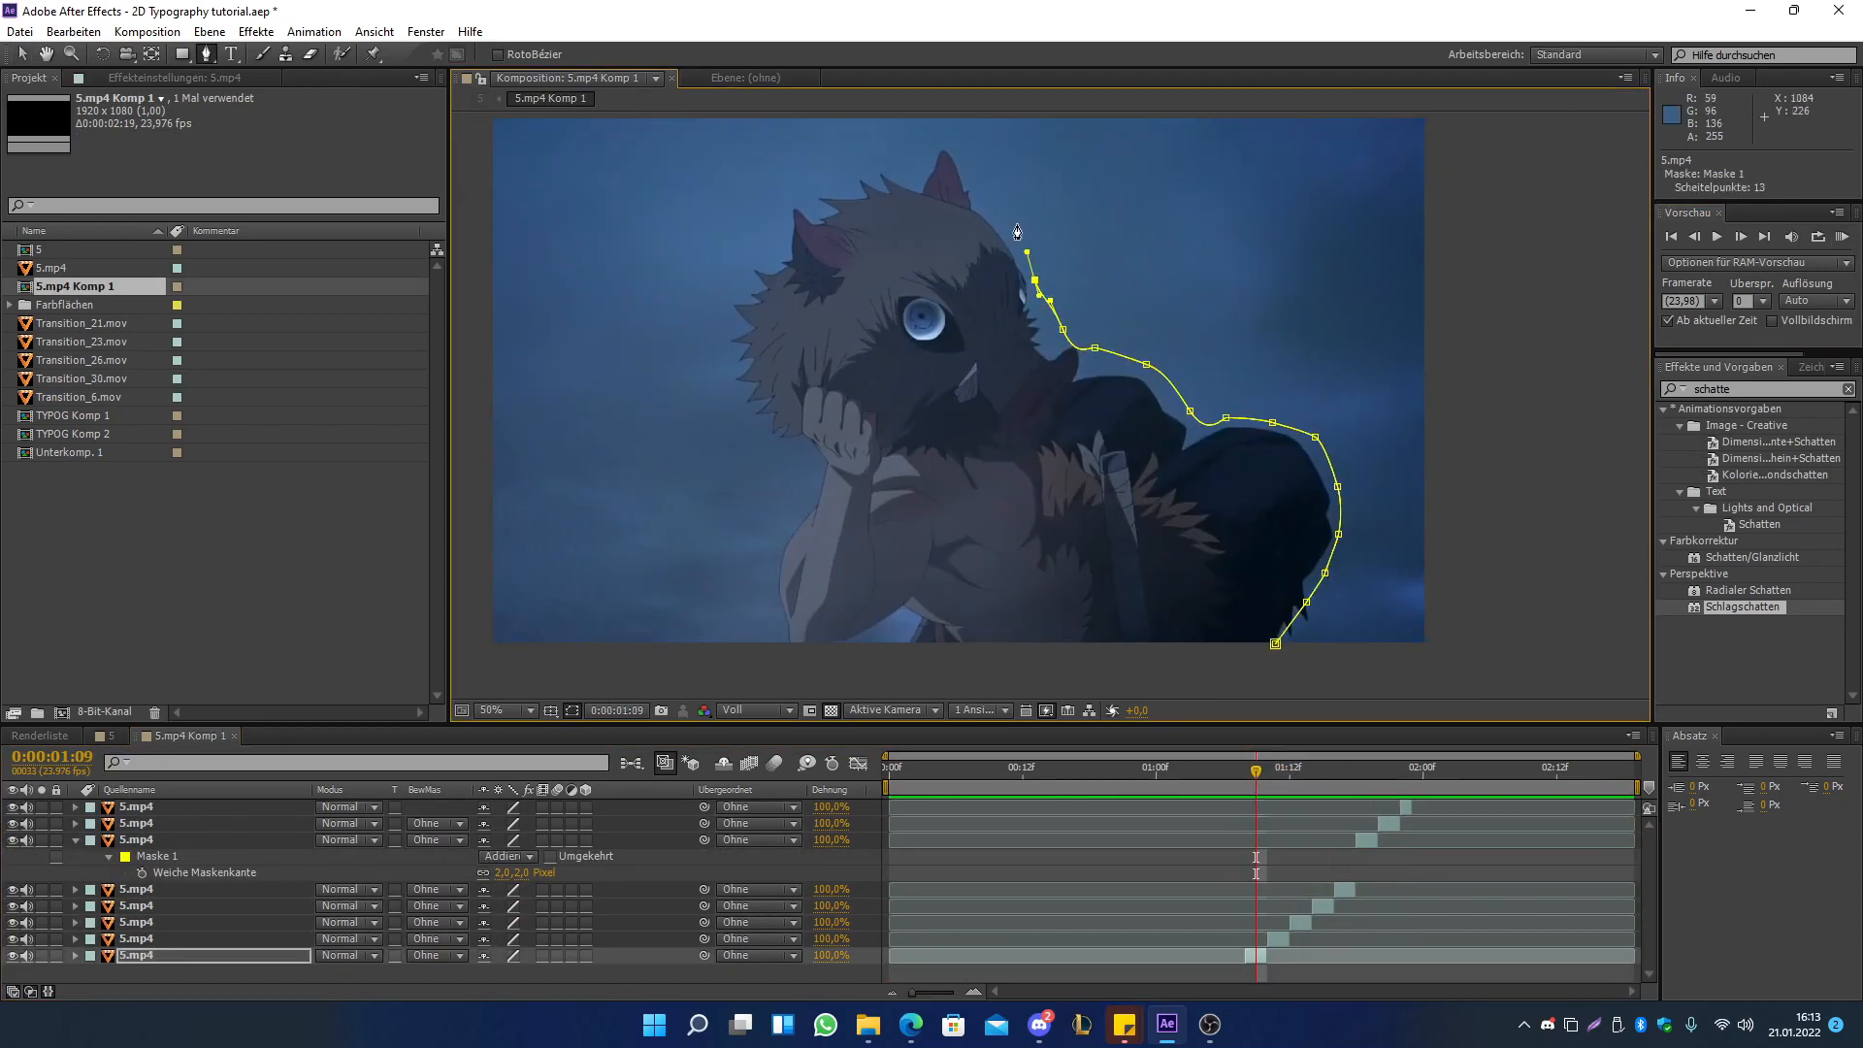
pyautogui.click(1036, 289)
pyautogui.press('pagedown')
pyautogui.press('pagedown')
pyautogui.click(1260, 278)
pyautogui.moveTo(1260, 278); pyautogui.dragTo(1259, 473)
pyautogui.click(1123, 312)
pyautogui.moveTo(854, 679); pyautogui.dragTo(1039, 579)
pyautogui.press('pagedown')
pyautogui.press('pagedown')
pyautogui.moveTo(1362, 249); pyautogui.dragTo(1330, 250)
pyautogui.click(1246, 233)
pyautogui.click(1122, 233)
pyautogui.click(998, 191)
pyautogui.click(873, 166)
pyautogui.click(749, 187)
pyautogui.click(644, 242)
pyautogui.click(1372, 258)
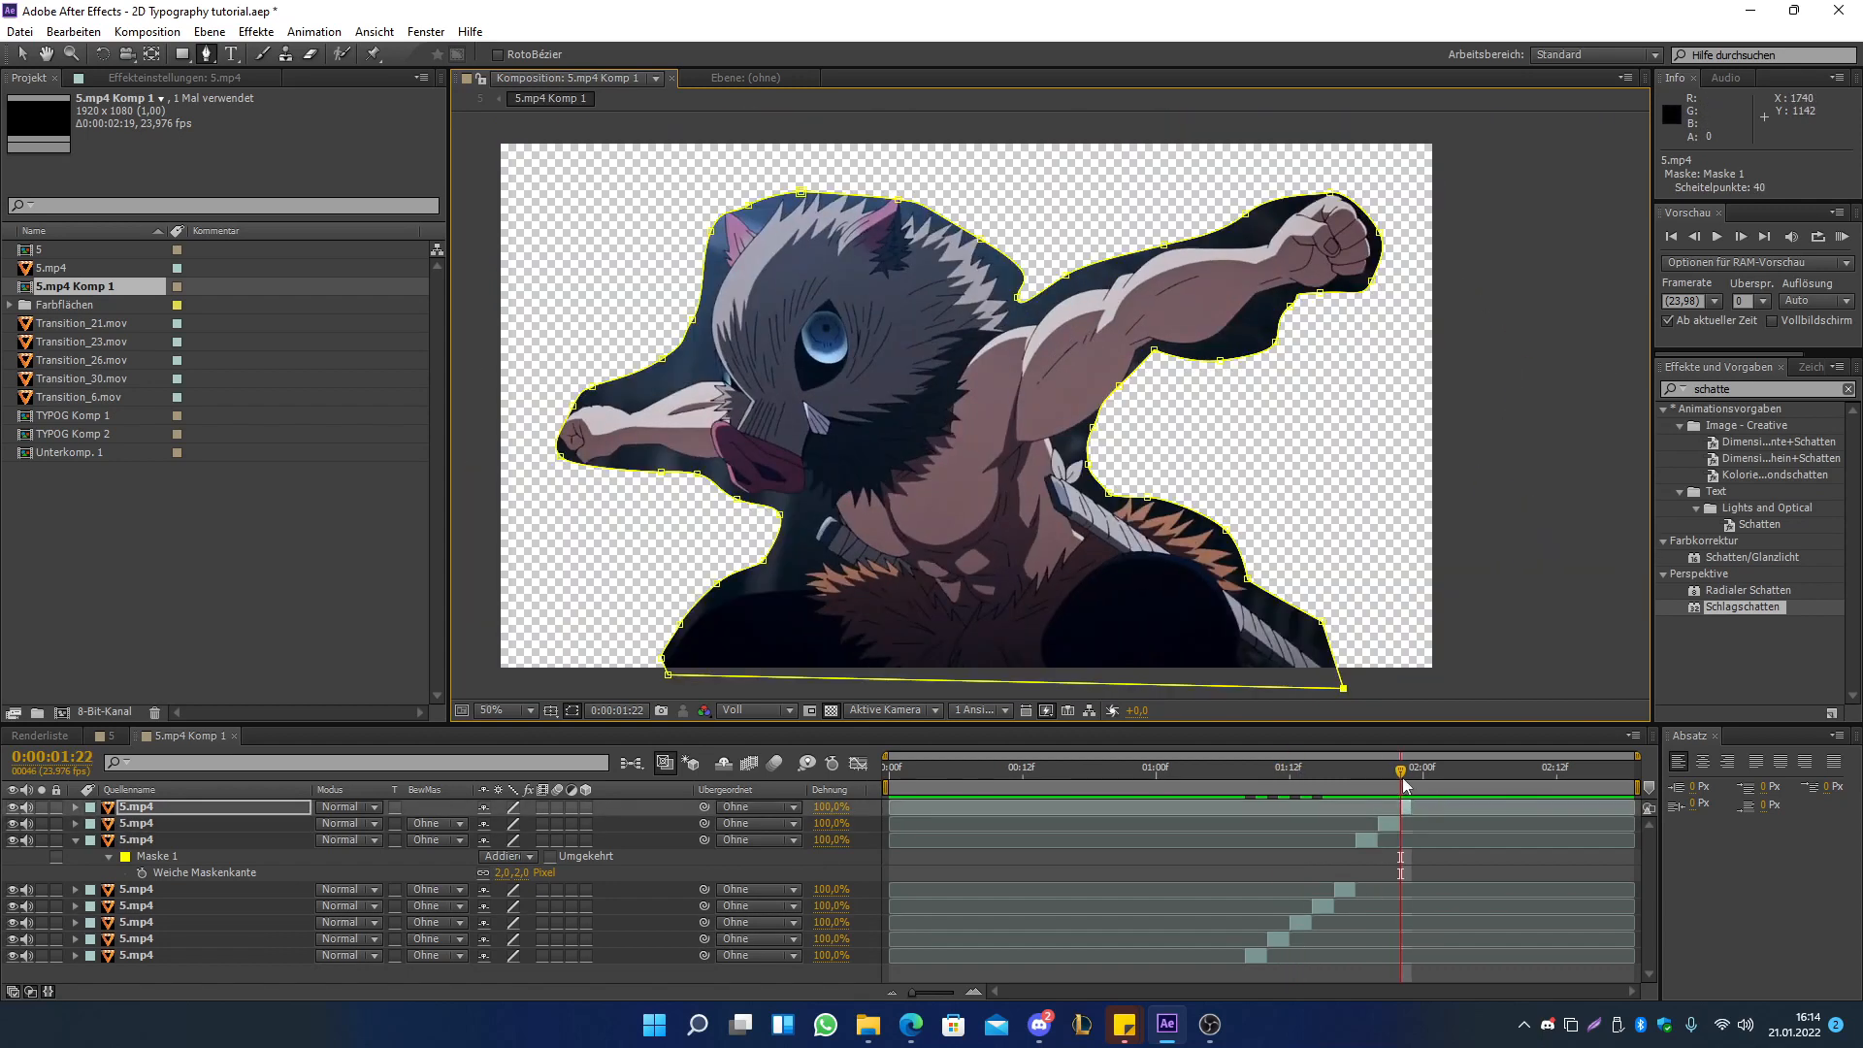
# - Scrub through the masked clips in 5.mp4 Komp 1 and review the cut-out in composition 5
pyautogui.moveTo(1403, 784); pyautogui.dragTo(1224, 830)
pyautogui.moveTo(1325, 818); pyautogui.dragTo(1377, 811)
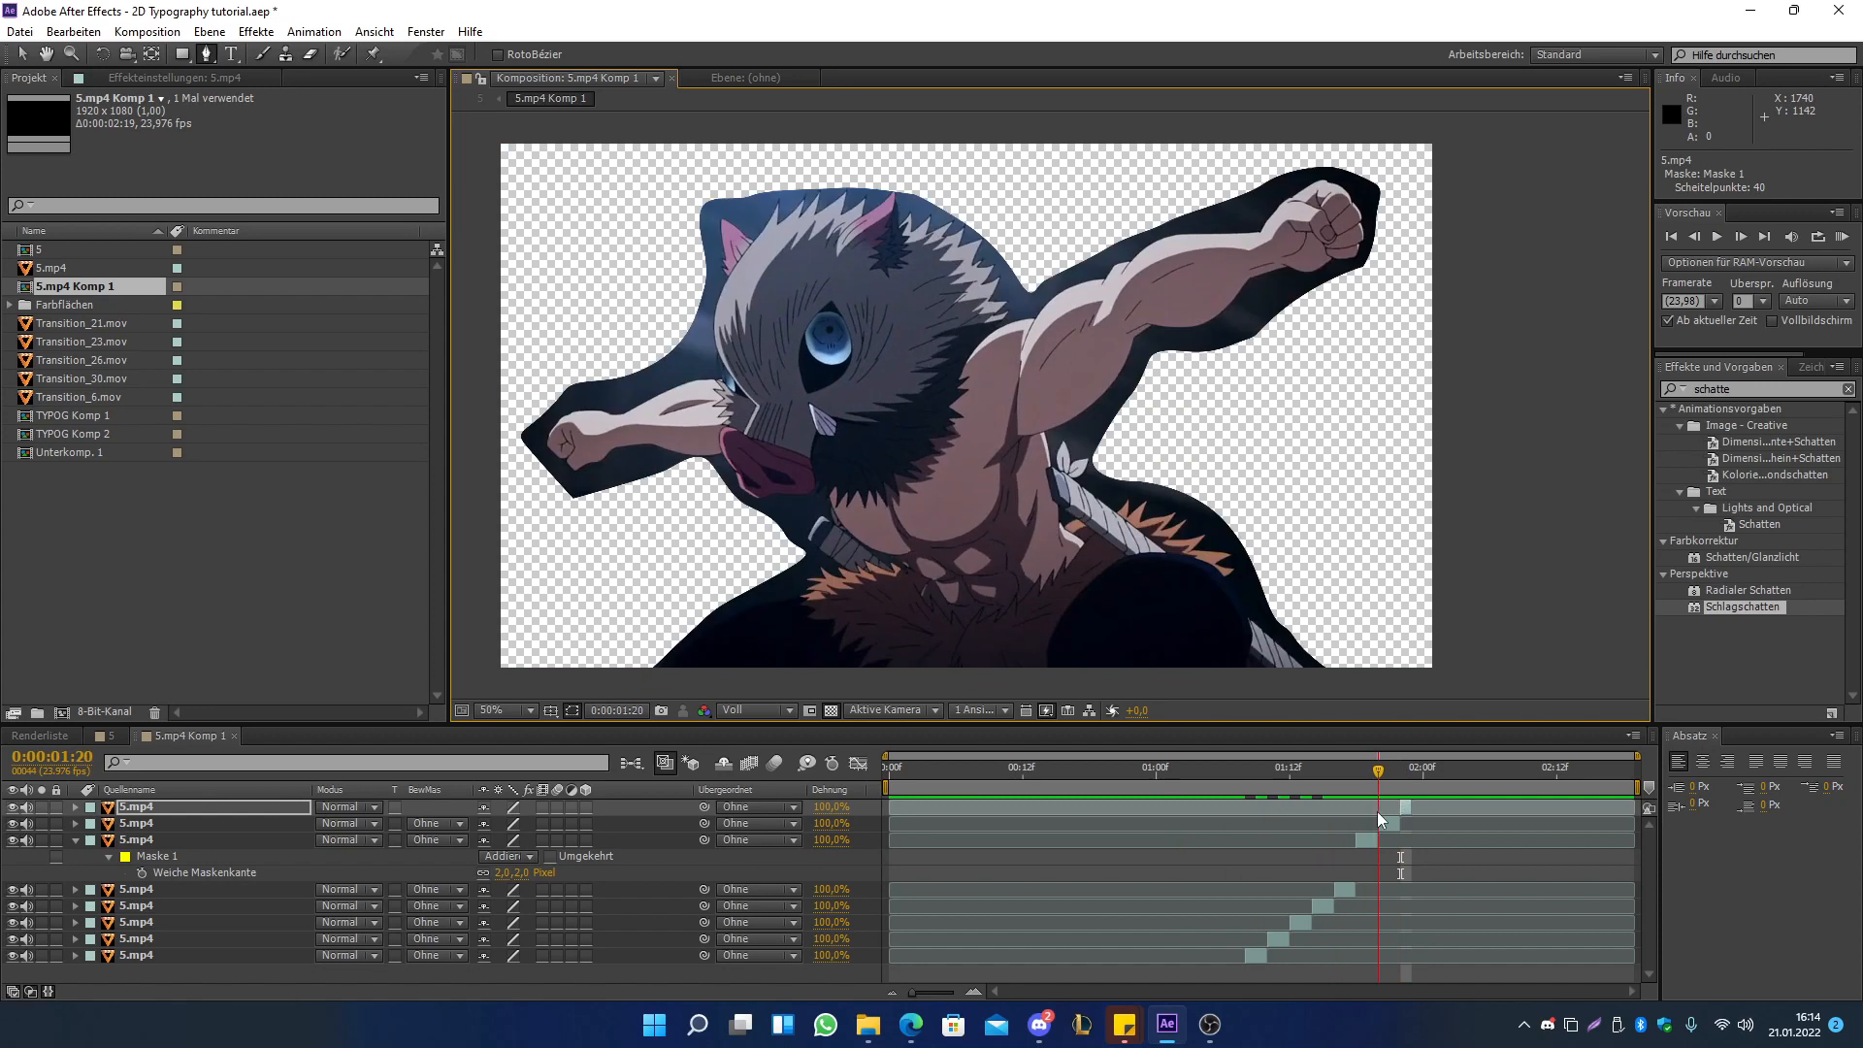
pyautogui.click(109, 735)
pyautogui.moveTo(1029, 776); pyautogui.dragTo(918, 794)
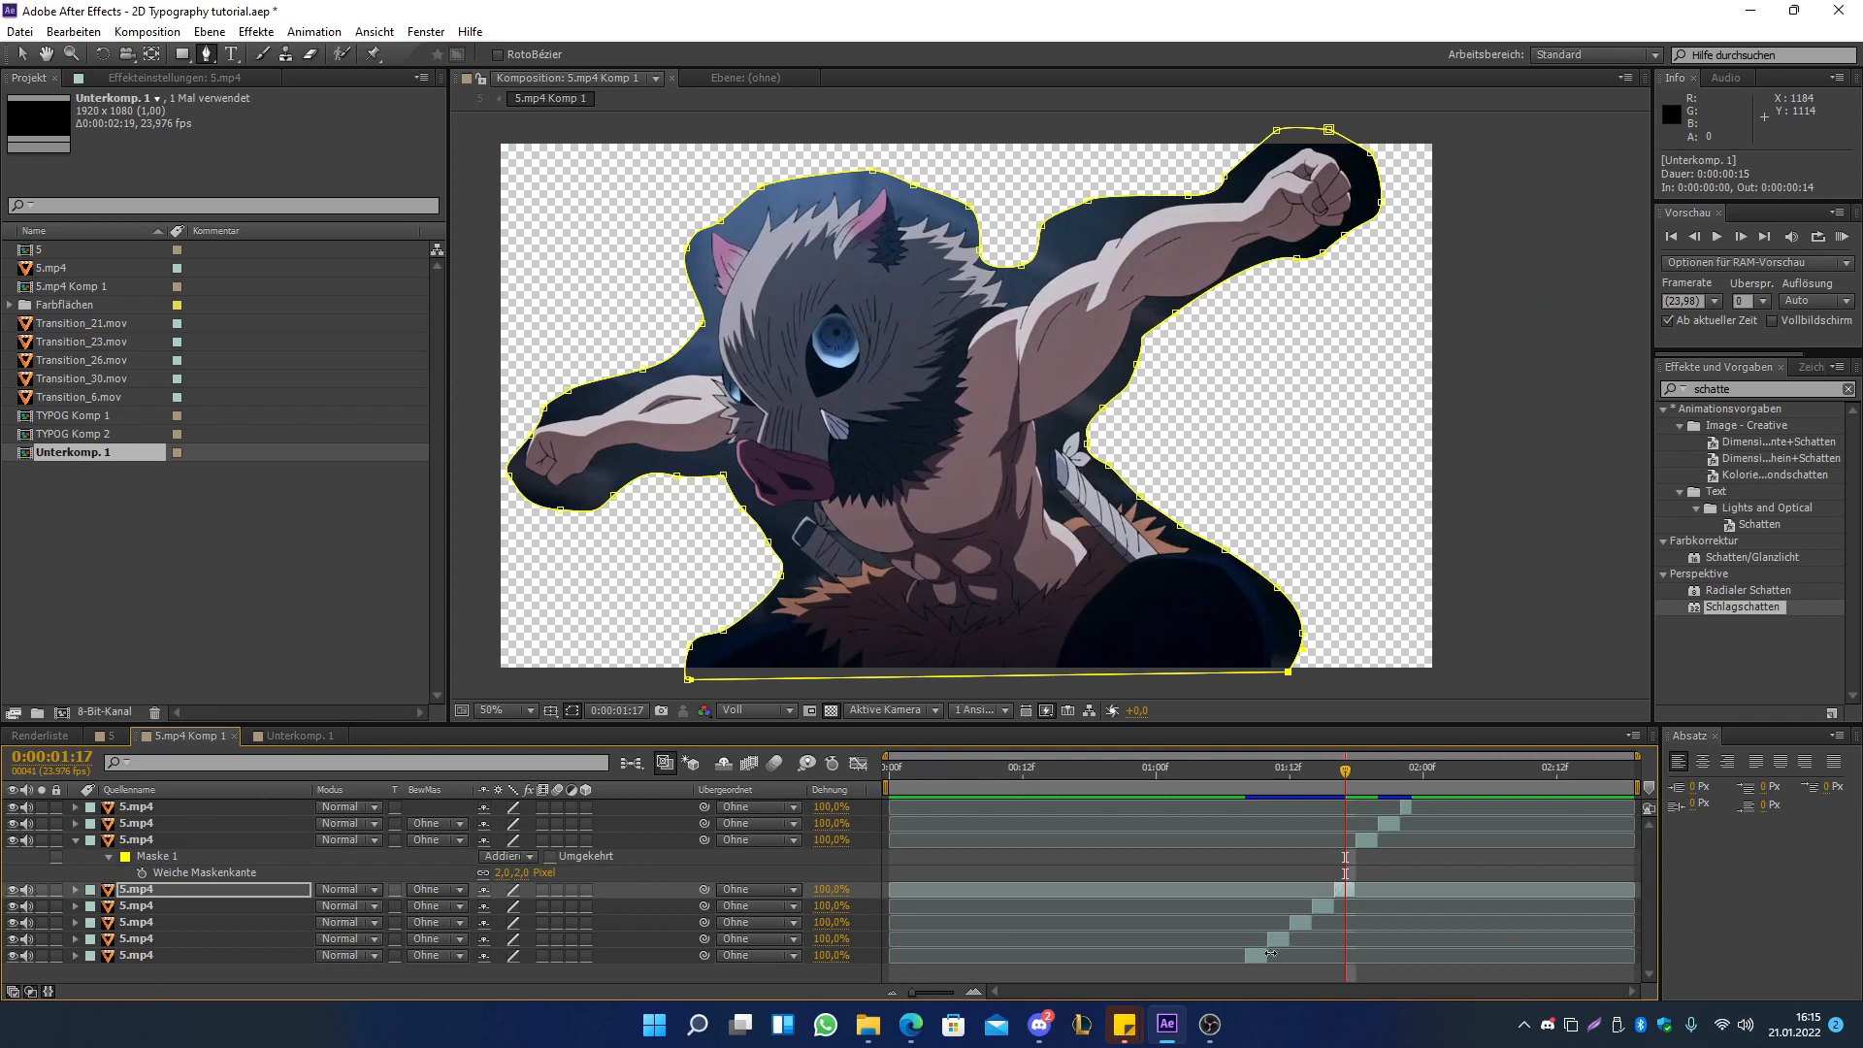
# - Duplicate the earliest 5.mp4 clip, extend the lower copy to 0:00:01:22, and delete its mask
pyautogui.click(1249, 955)
pyautogui.hotkey('ctrl', 'd')
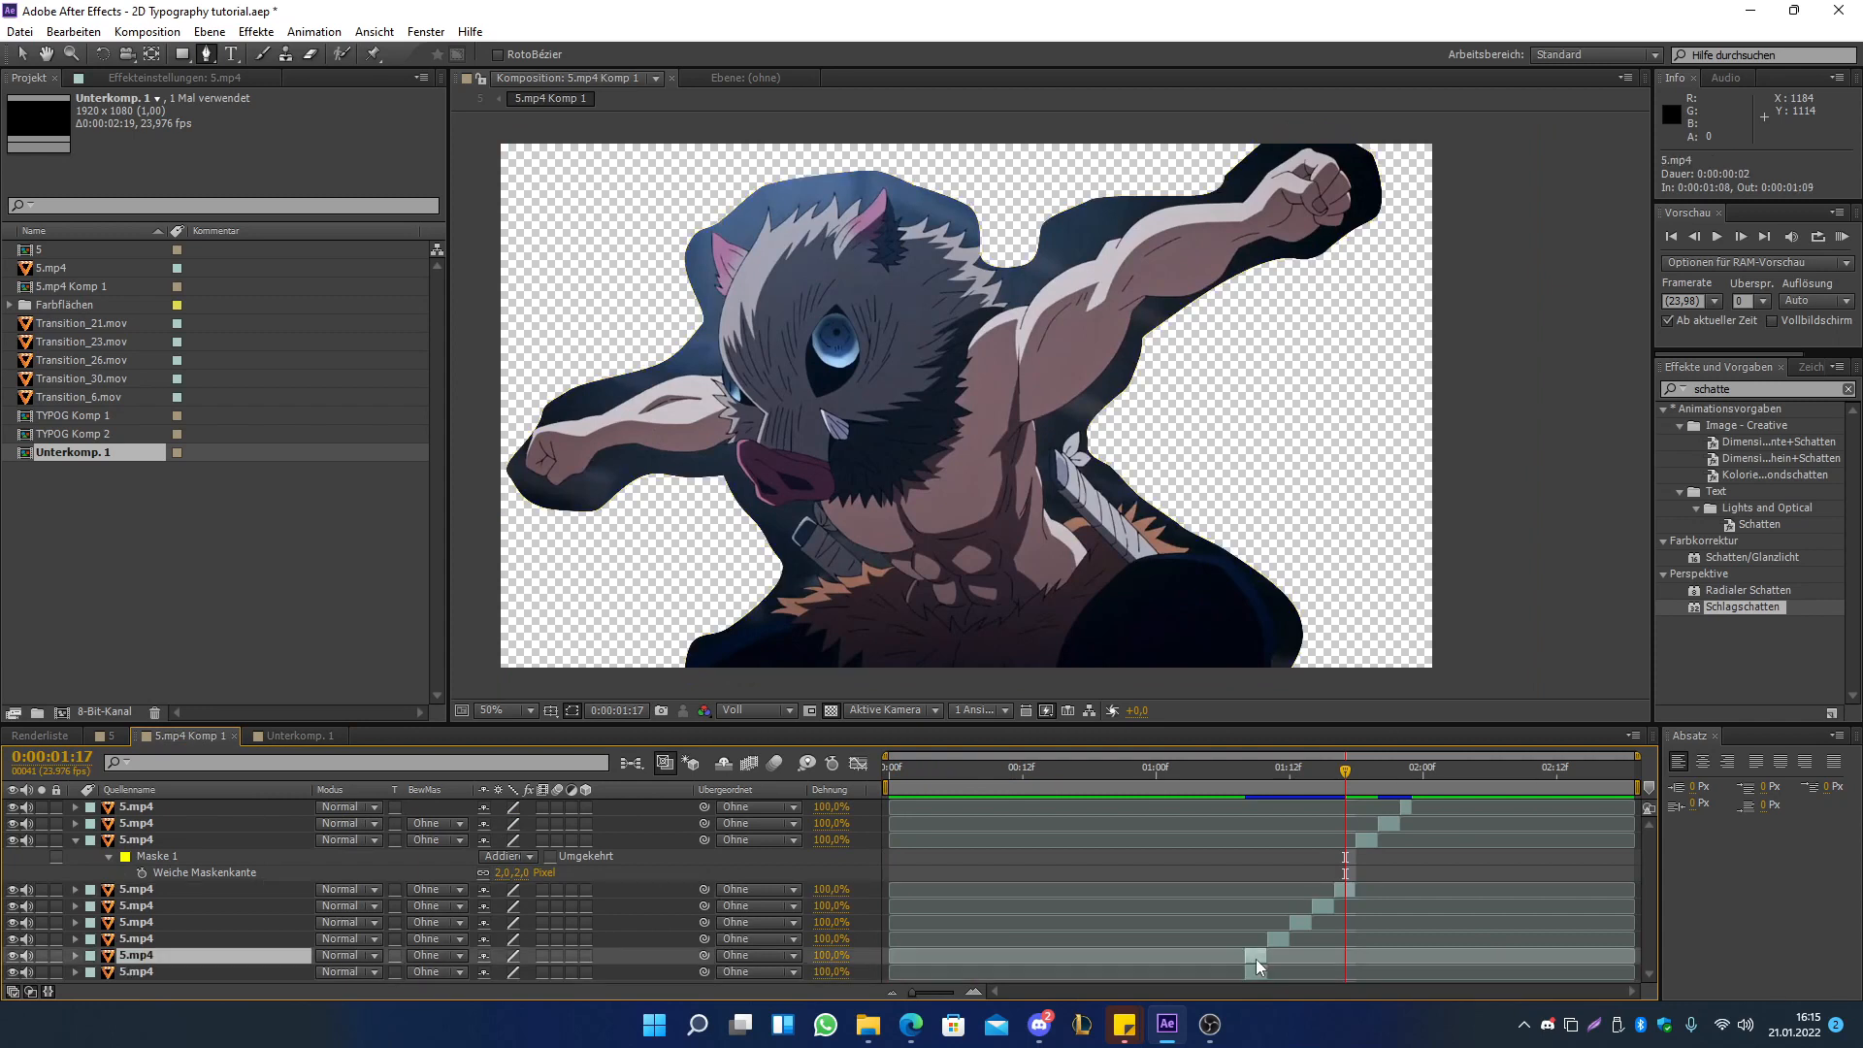
pyautogui.moveTo(1265, 971); pyautogui.dragTo(1278, 844)
pyautogui.click(1415, 788)
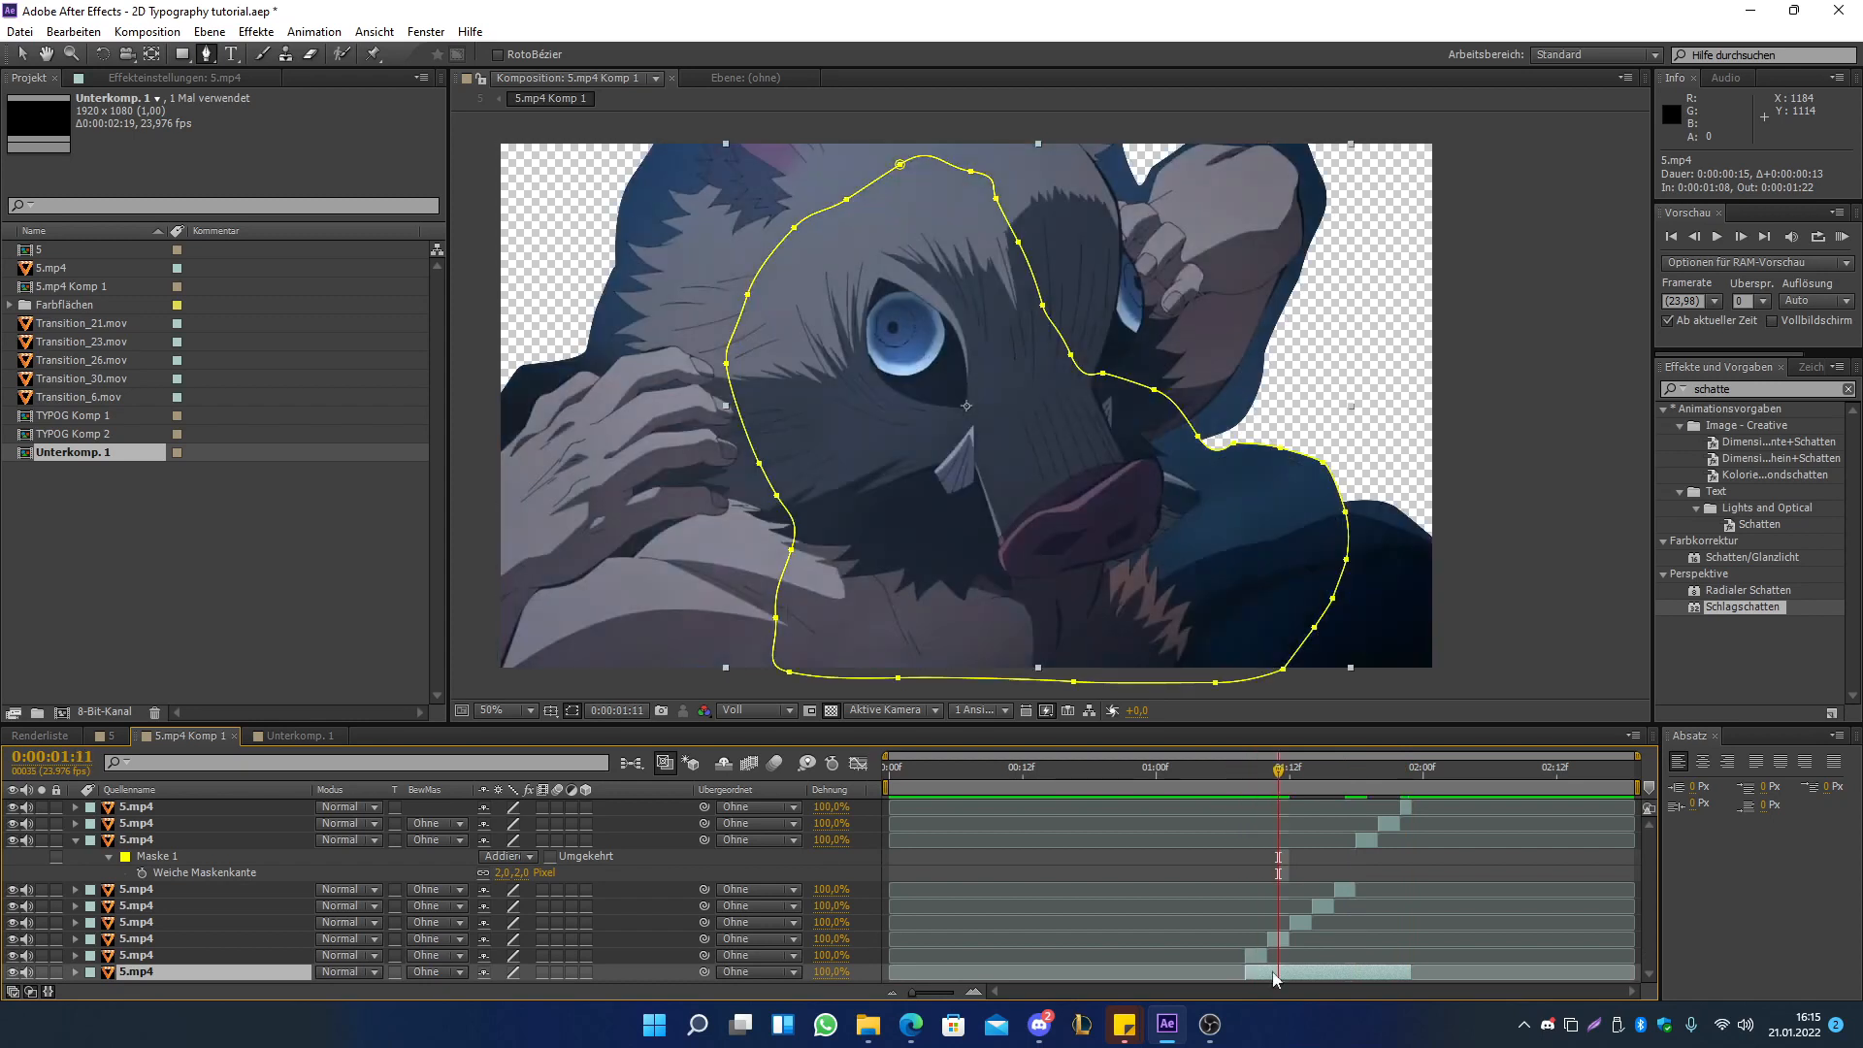
pyautogui.press('m')
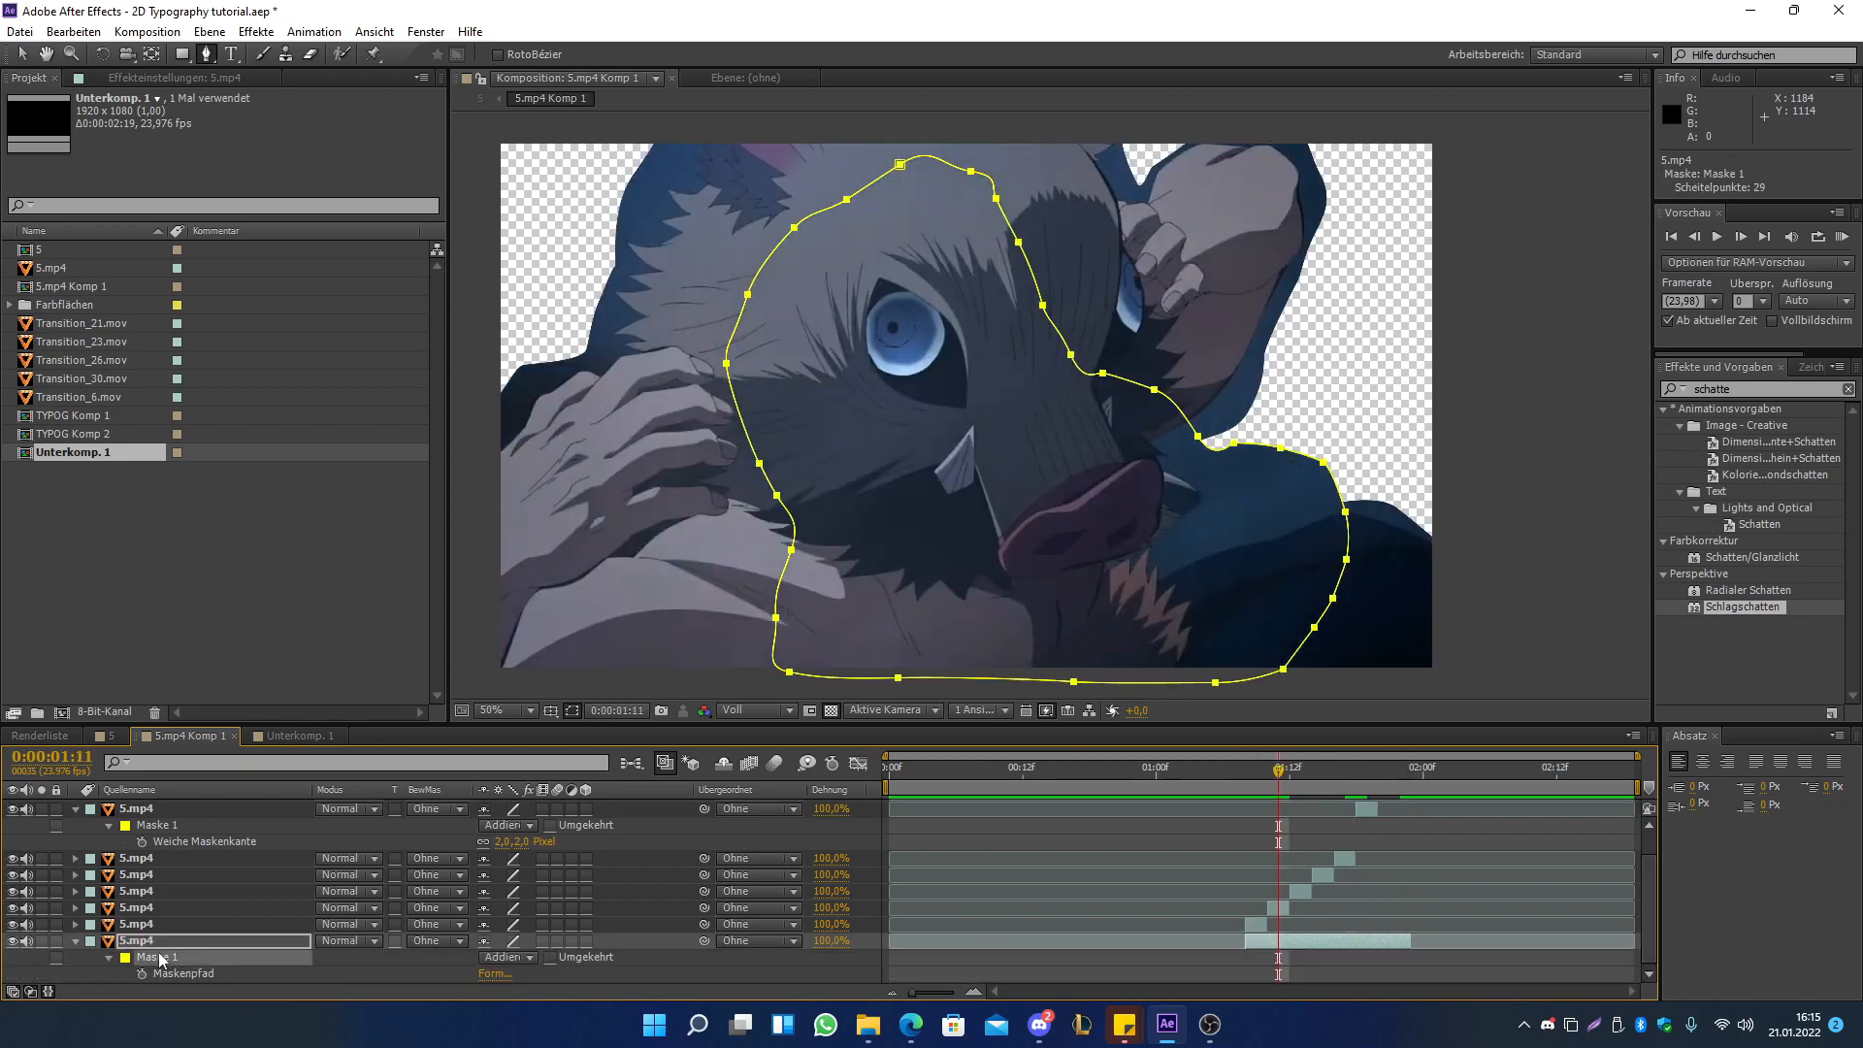
pyautogui.press('Delete')
pyautogui.moveTo(1270, 772)
pyautogui.mouseDown()
pyautogui.moveTo(1372, 768)
pyautogui.moveTo(1267, 772)
pyautogui.mouseUp()
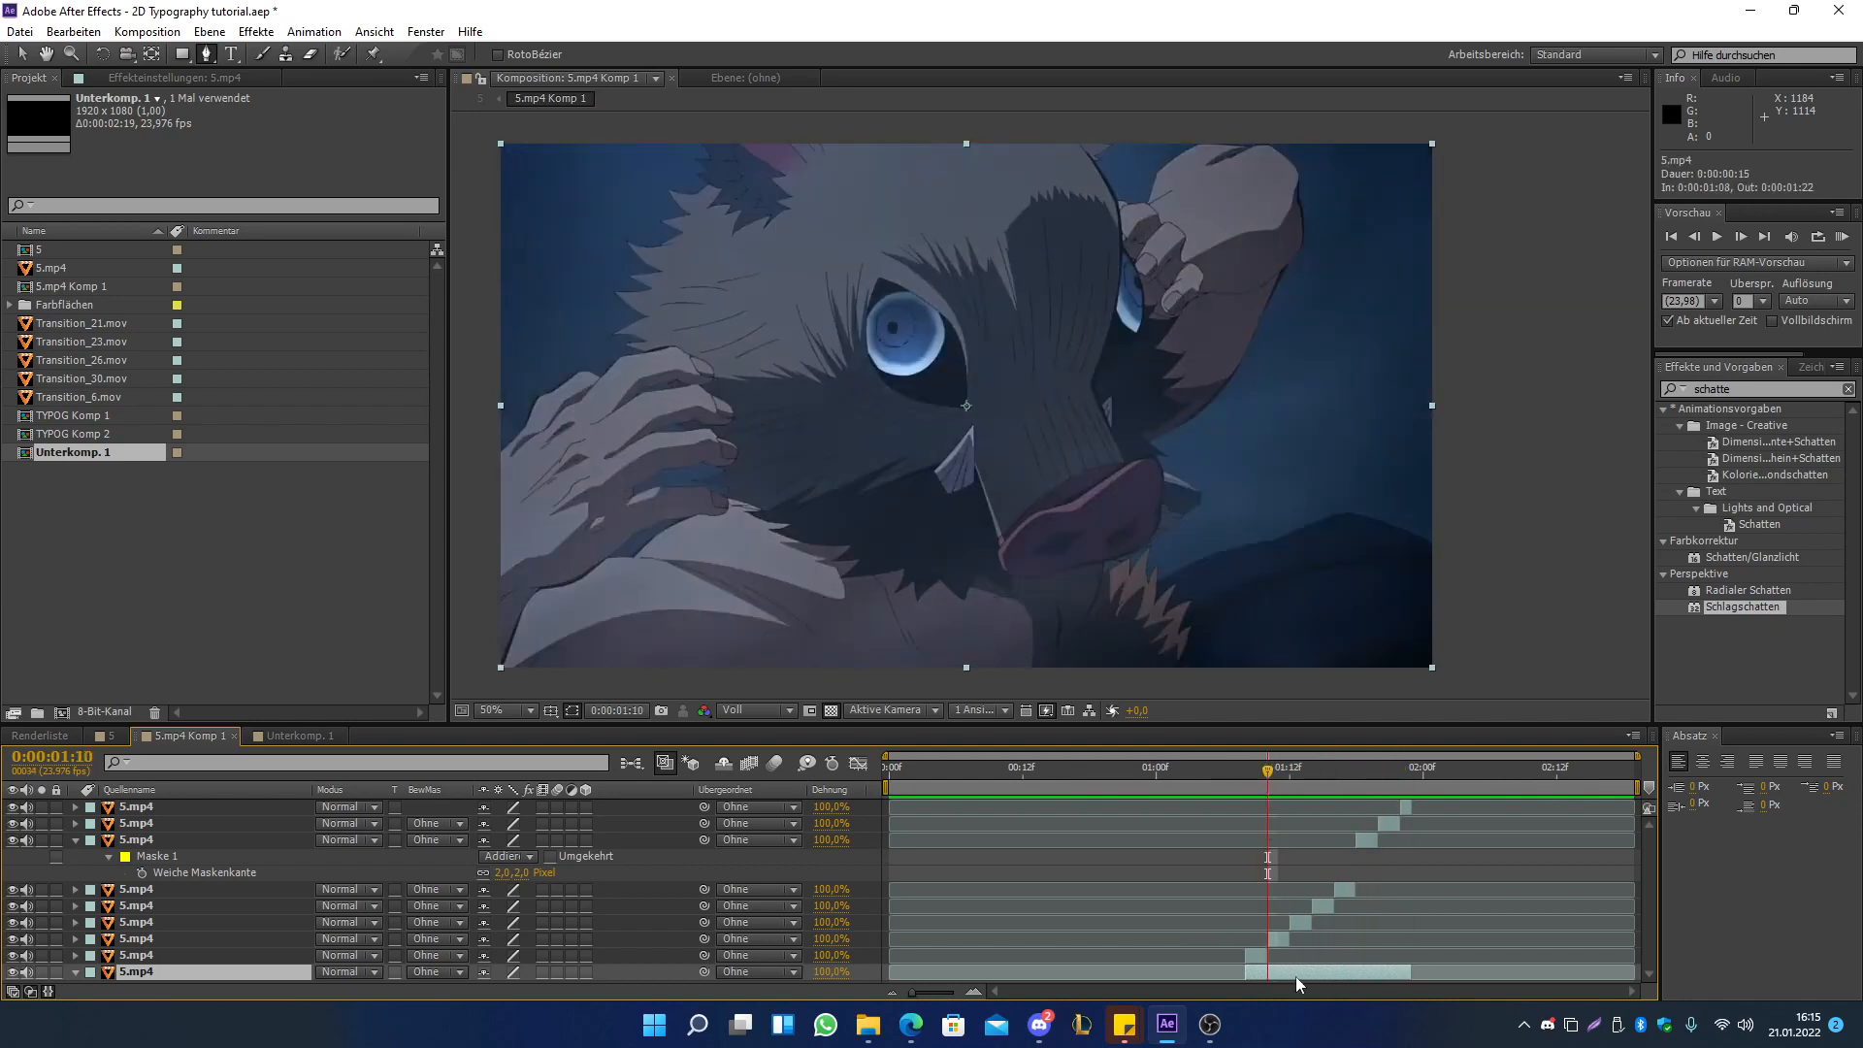
# - Place Unterkomp. 1 above the unmasked 5.mp4 clip, start it at 0:00:01:08, and scrub through composition 5
pyautogui.press('t')
pyautogui.moveTo(72, 451); pyautogui.dragTo(192, 955)
pyautogui.moveTo(1137, 957); pyautogui.dragTo(1407, 957)
pyautogui.moveTo(1277, 782)
pyautogui.mouseDown()
pyautogui.moveTo(1394, 771)
pyautogui.moveTo(1250, 783)
pyautogui.mouseUp()
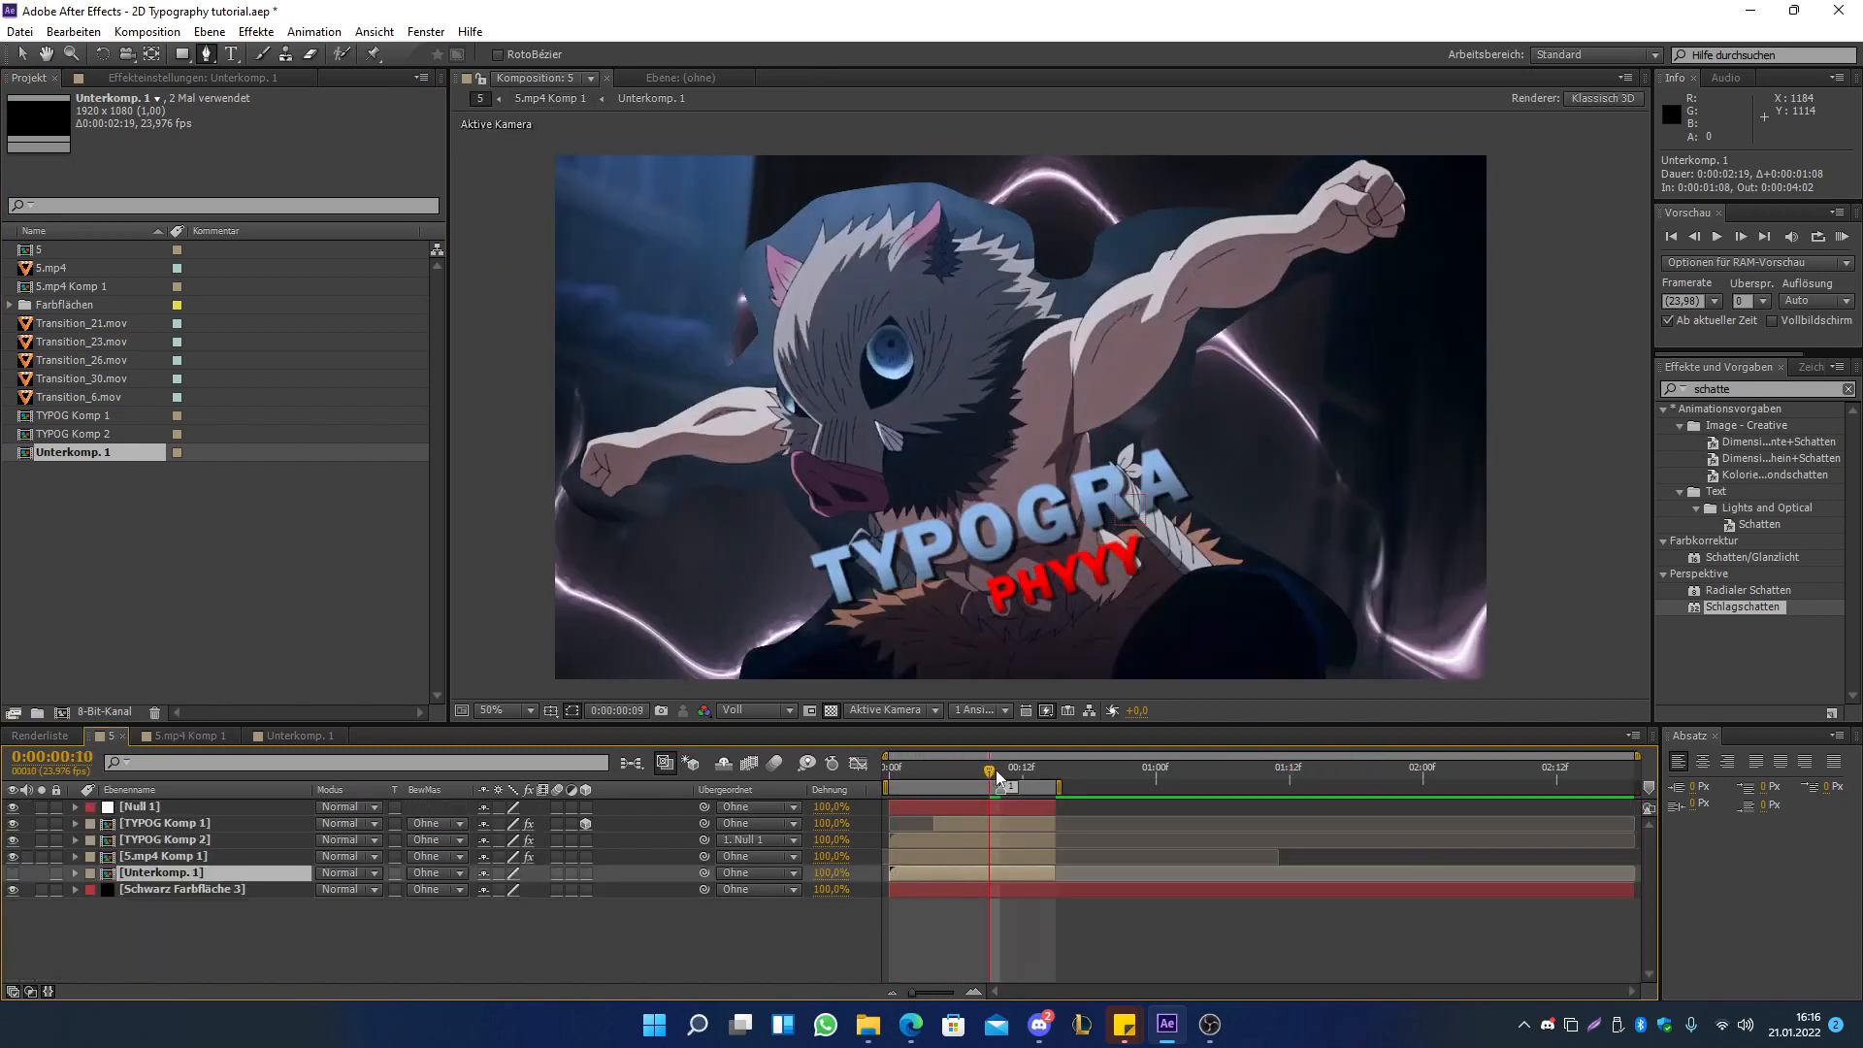
pyautogui.click(901, 782)
pyautogui.moveTo(900, 782); pyautogui.dragTo(1121, 773)
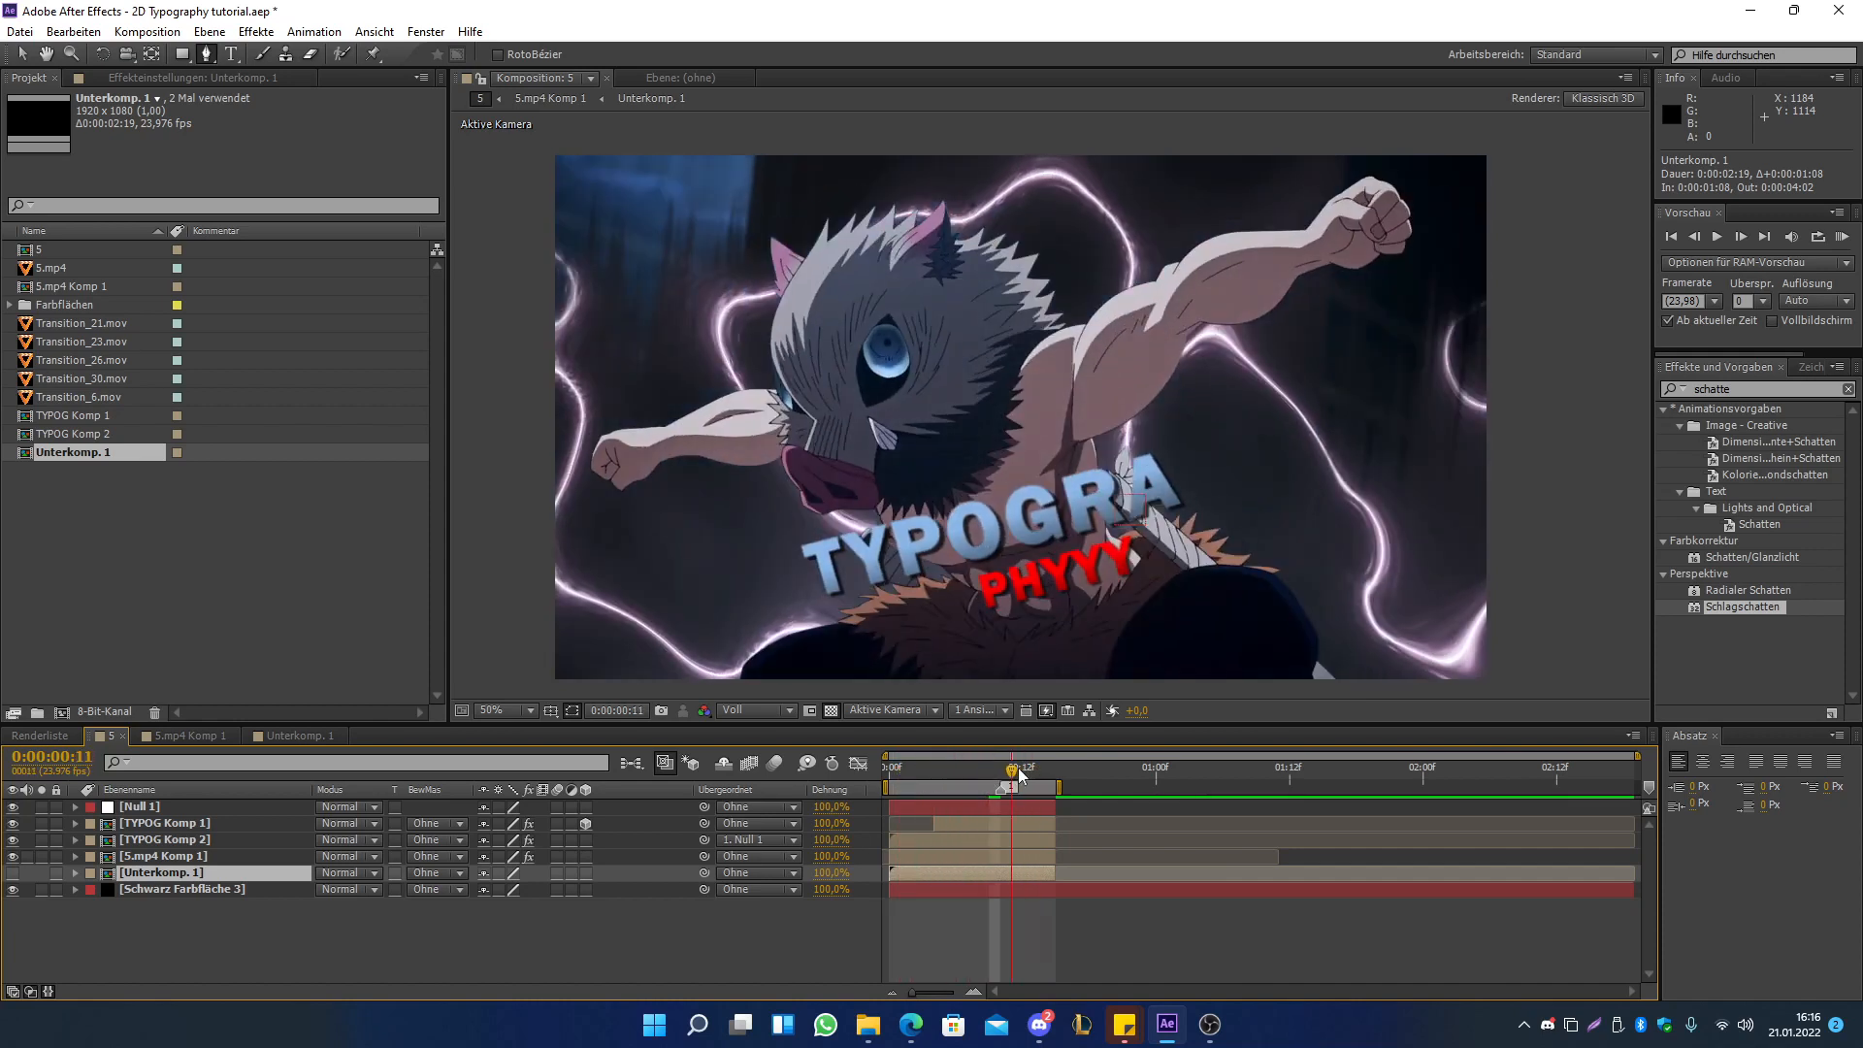